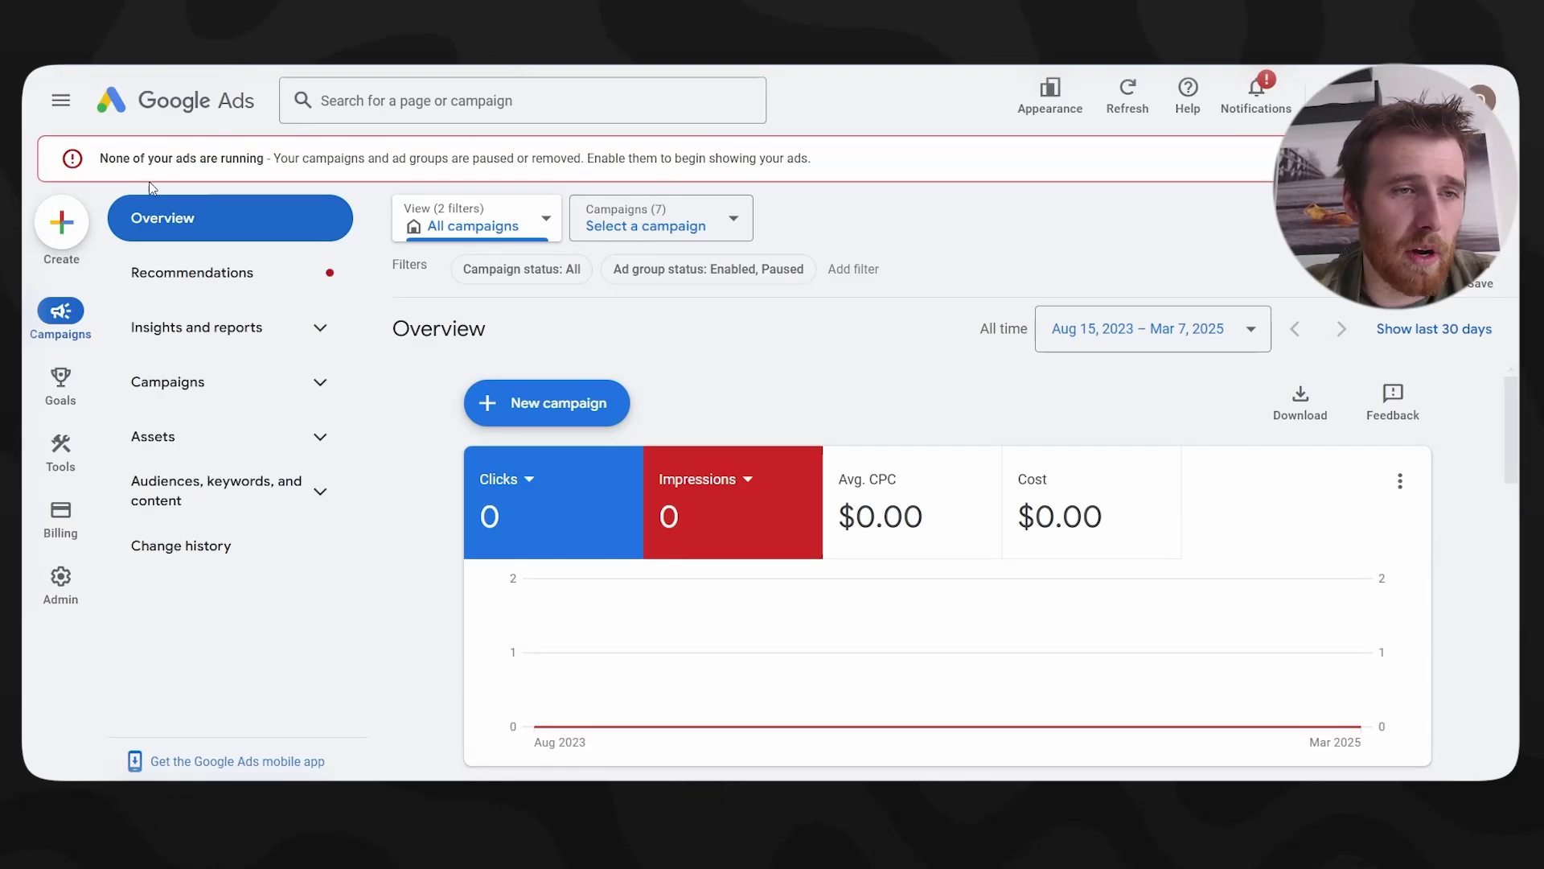
- Open the Goals Conversions Summary page and view the Form Submission conversion action needing attention
{"action": "mouse_move", "coordinate": [59, 425]}
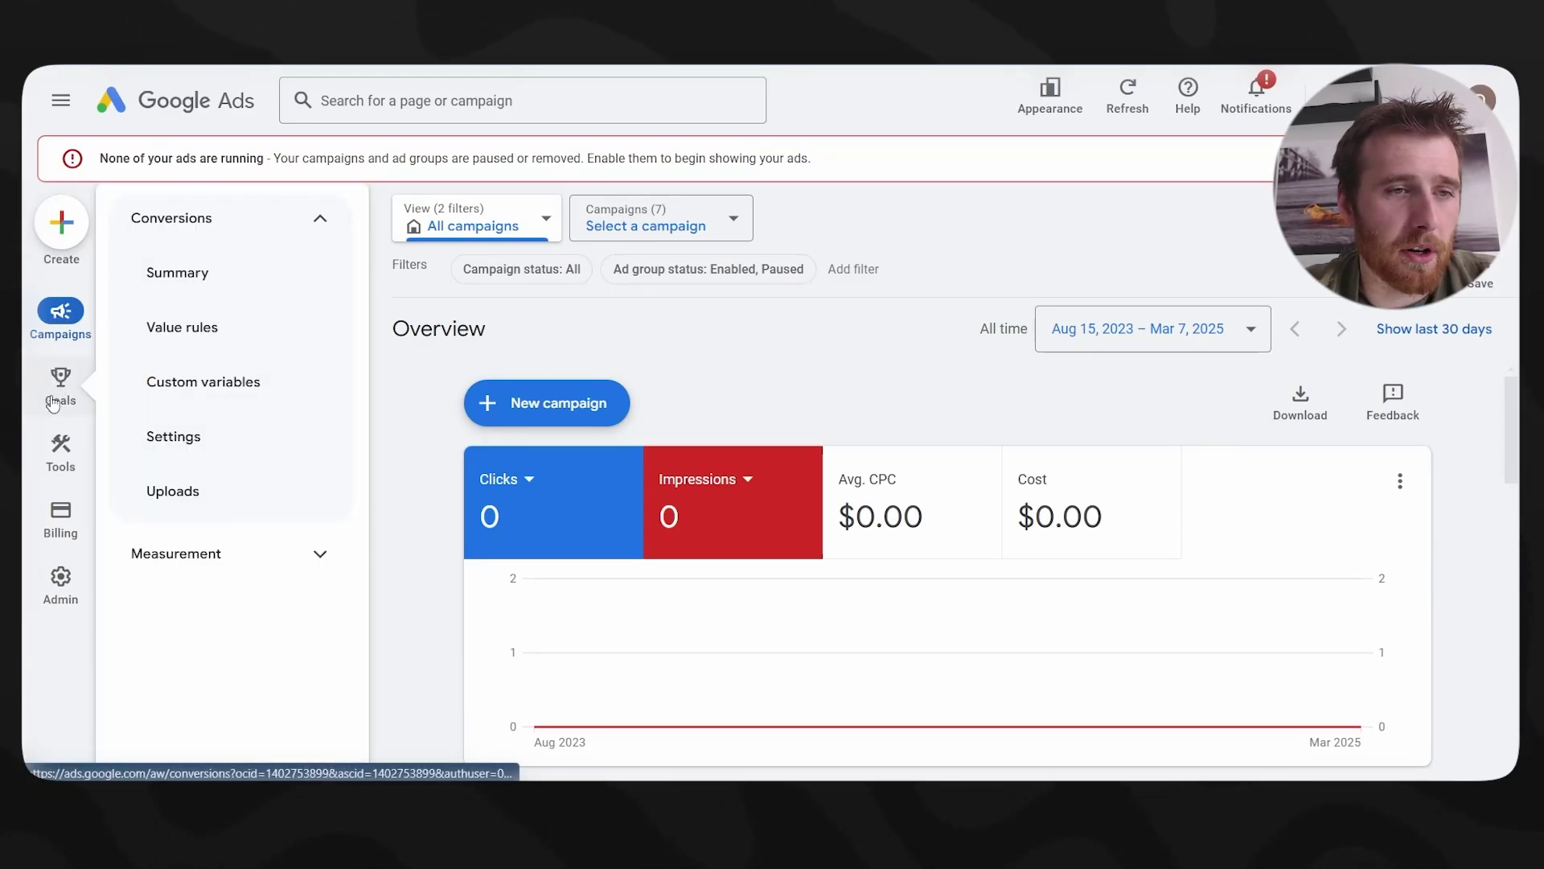
{"action": "left_click", "coordinate": [193, 230]}
{"action": "left_click", "coordinate": [193, 229]}
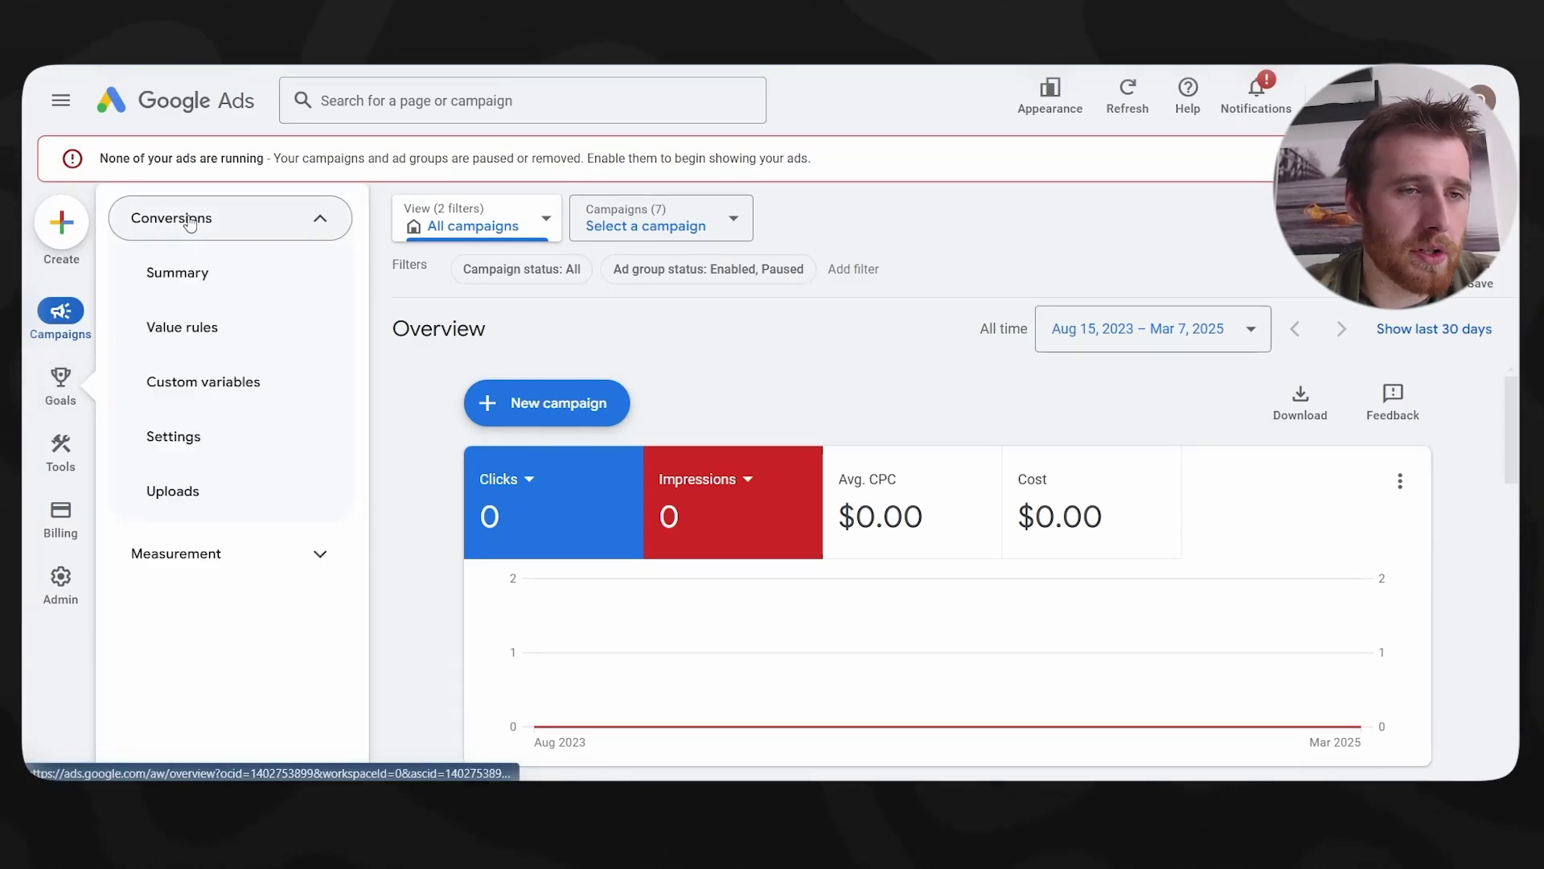
{"action": "left_click", "coordinate": [194, 283]}
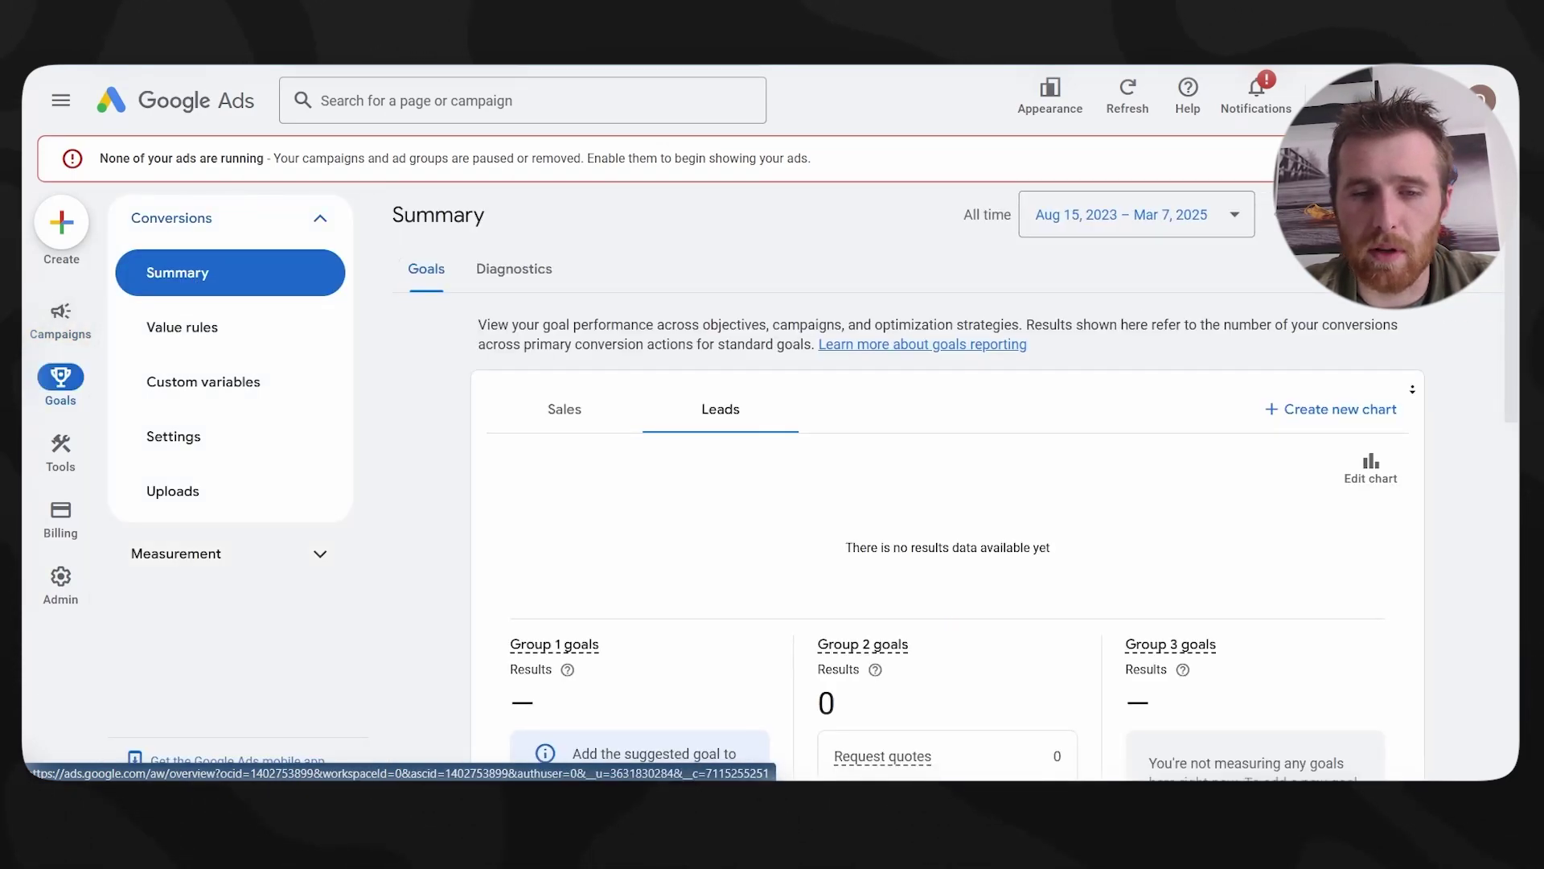
{"action": "scroll", "coordinate": [1428, 410], "scroll_direction": "down", "scroll_amount": 6}
{"action": "scroll", "coordinate": [1428, 398], "scroll_direction": "down", "scroll_amount": 6}
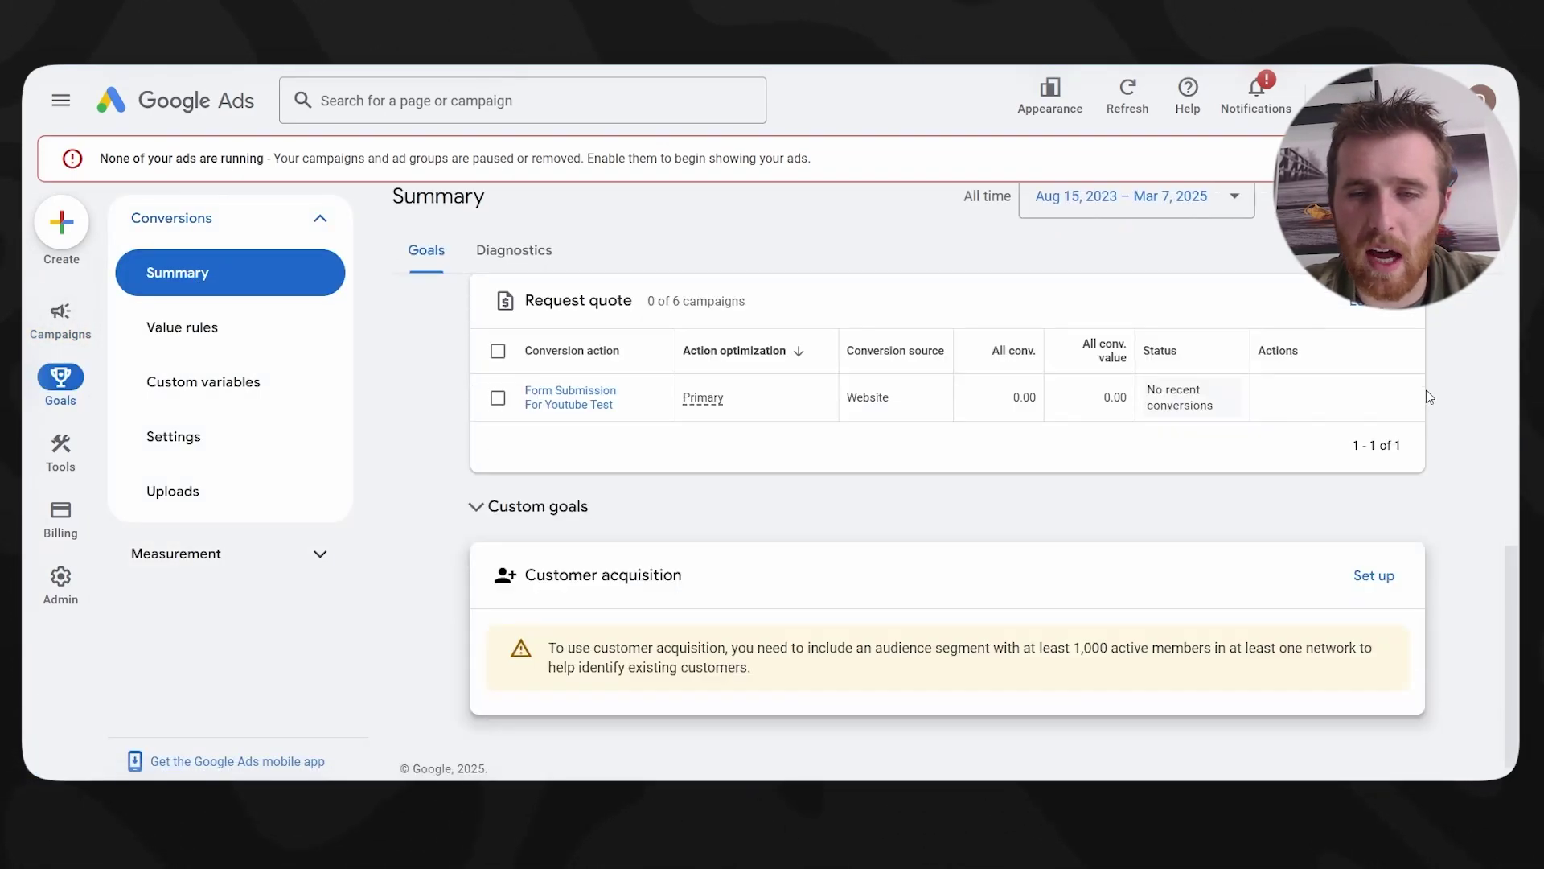
{"action": "scroll", "coordinate": [1427, 402], "scroll_direction": "up", "scroll_amount": 12}
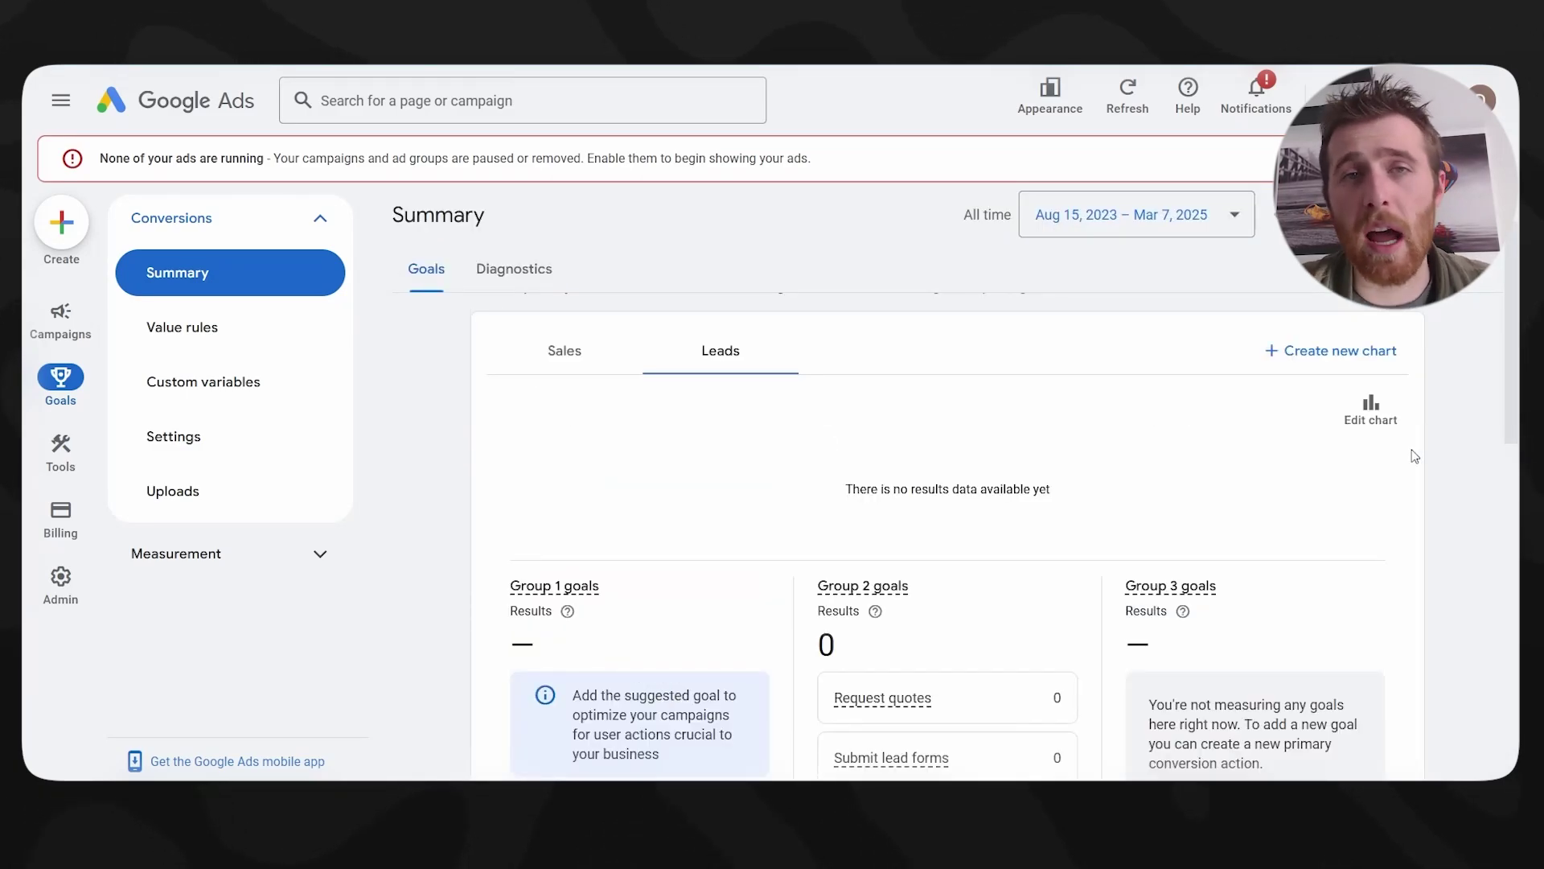
{"action": "scroll", "coordinate": [1427, 410], "scroll_direction": "down", "scroll_amount": 3}
{"action": "scroll", "coordinate": [1423, 472], "scroll_direction": "down", "scroll_amount": 1}
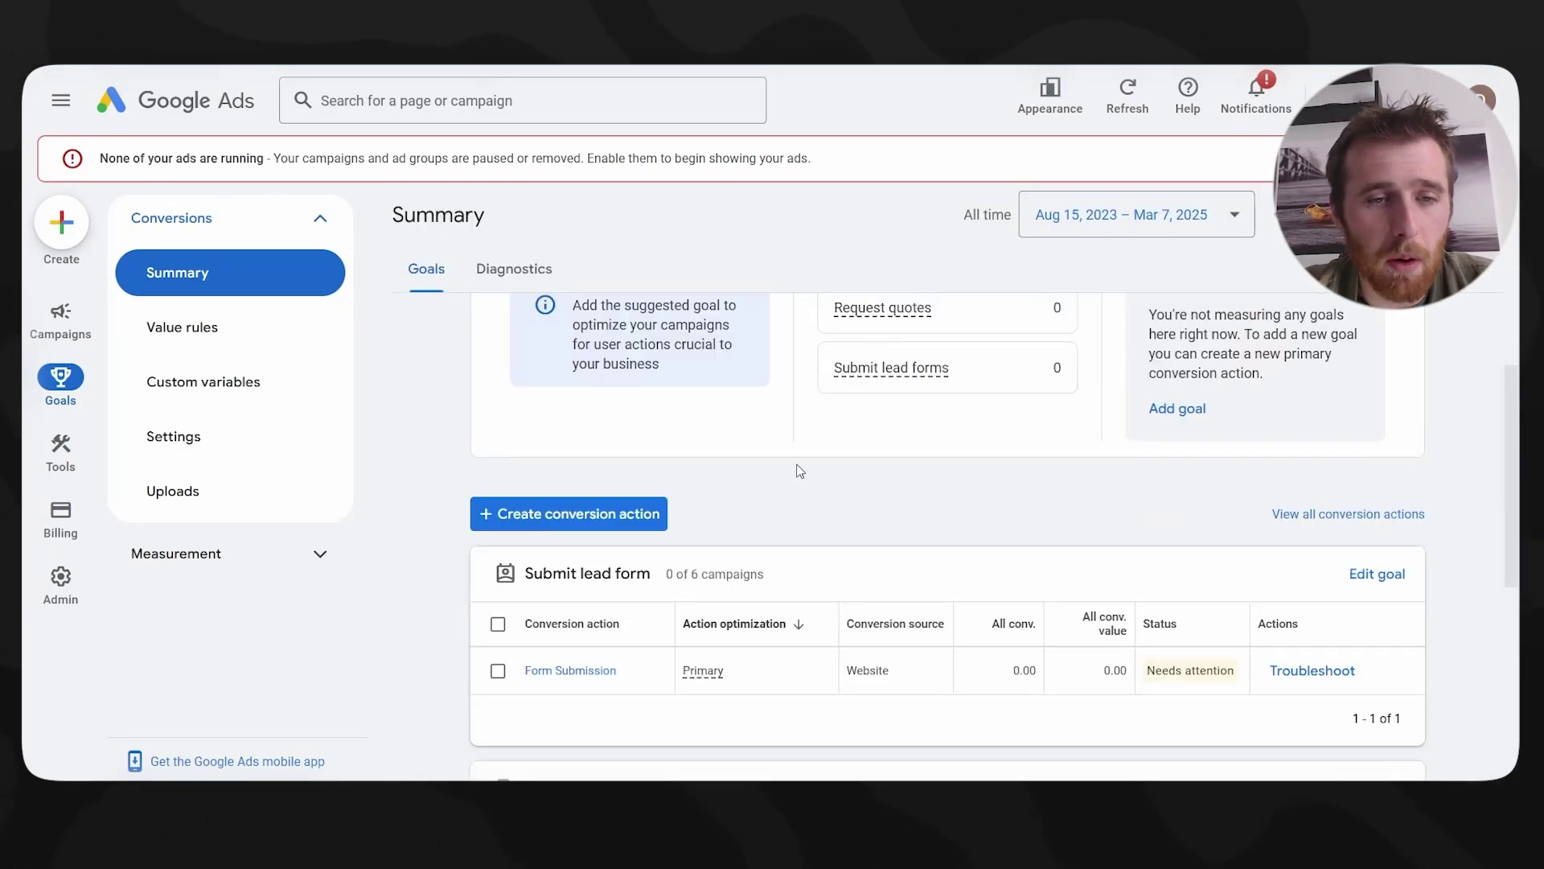
- Start a new conversion action using website and phone-call conversion sources
{"action": "left_click", "coordinate": [552, 522]}
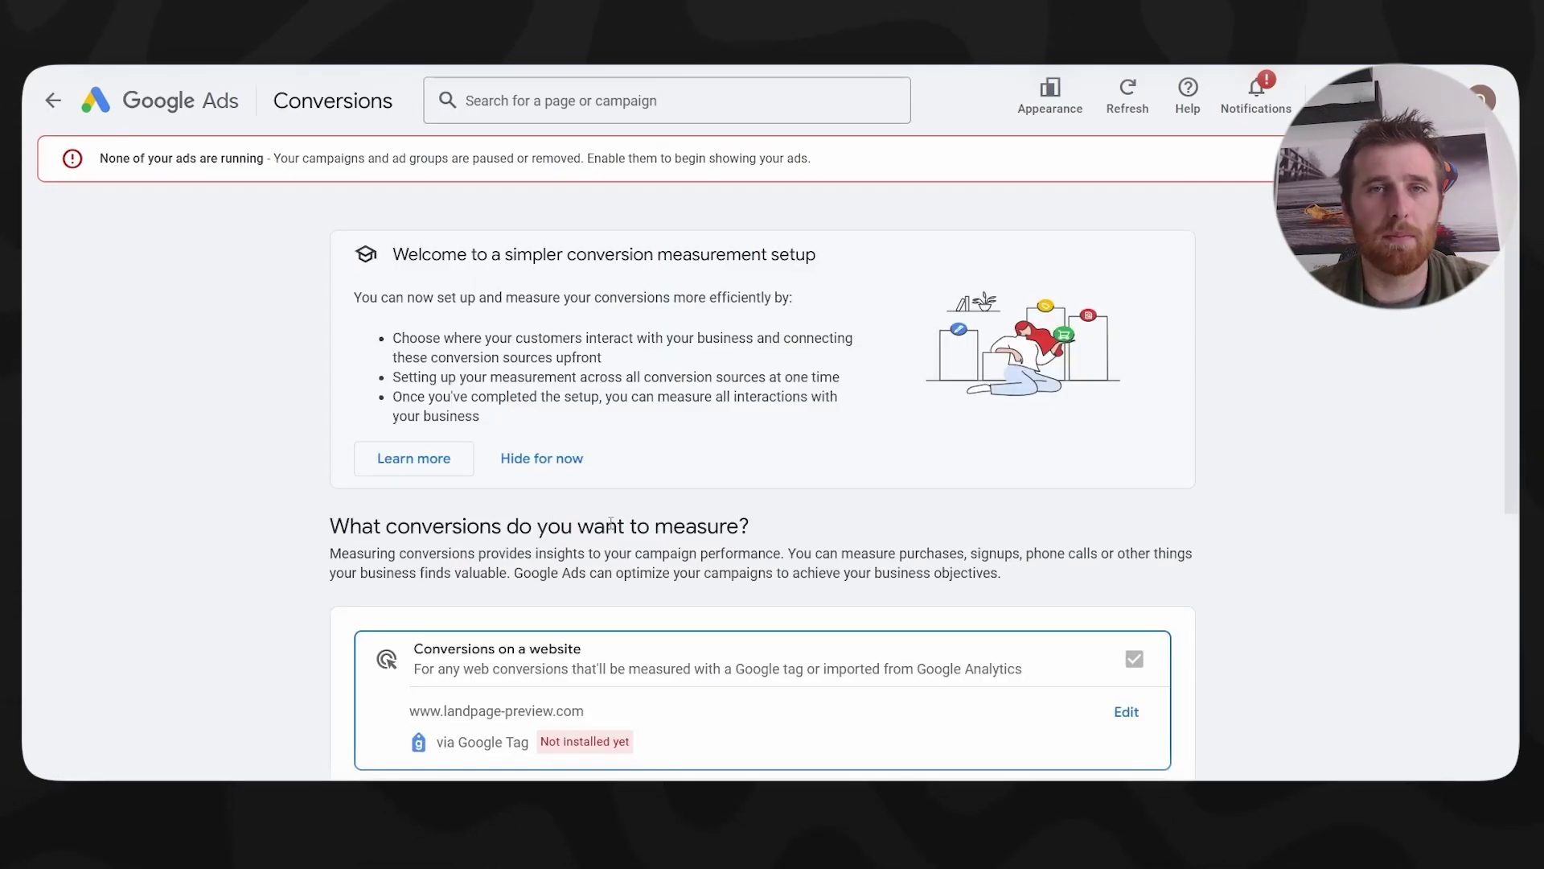
{"action": "scroll", "coordinate": [1298, 396], "scroll_direction": "down", "scroll_amount": 3}
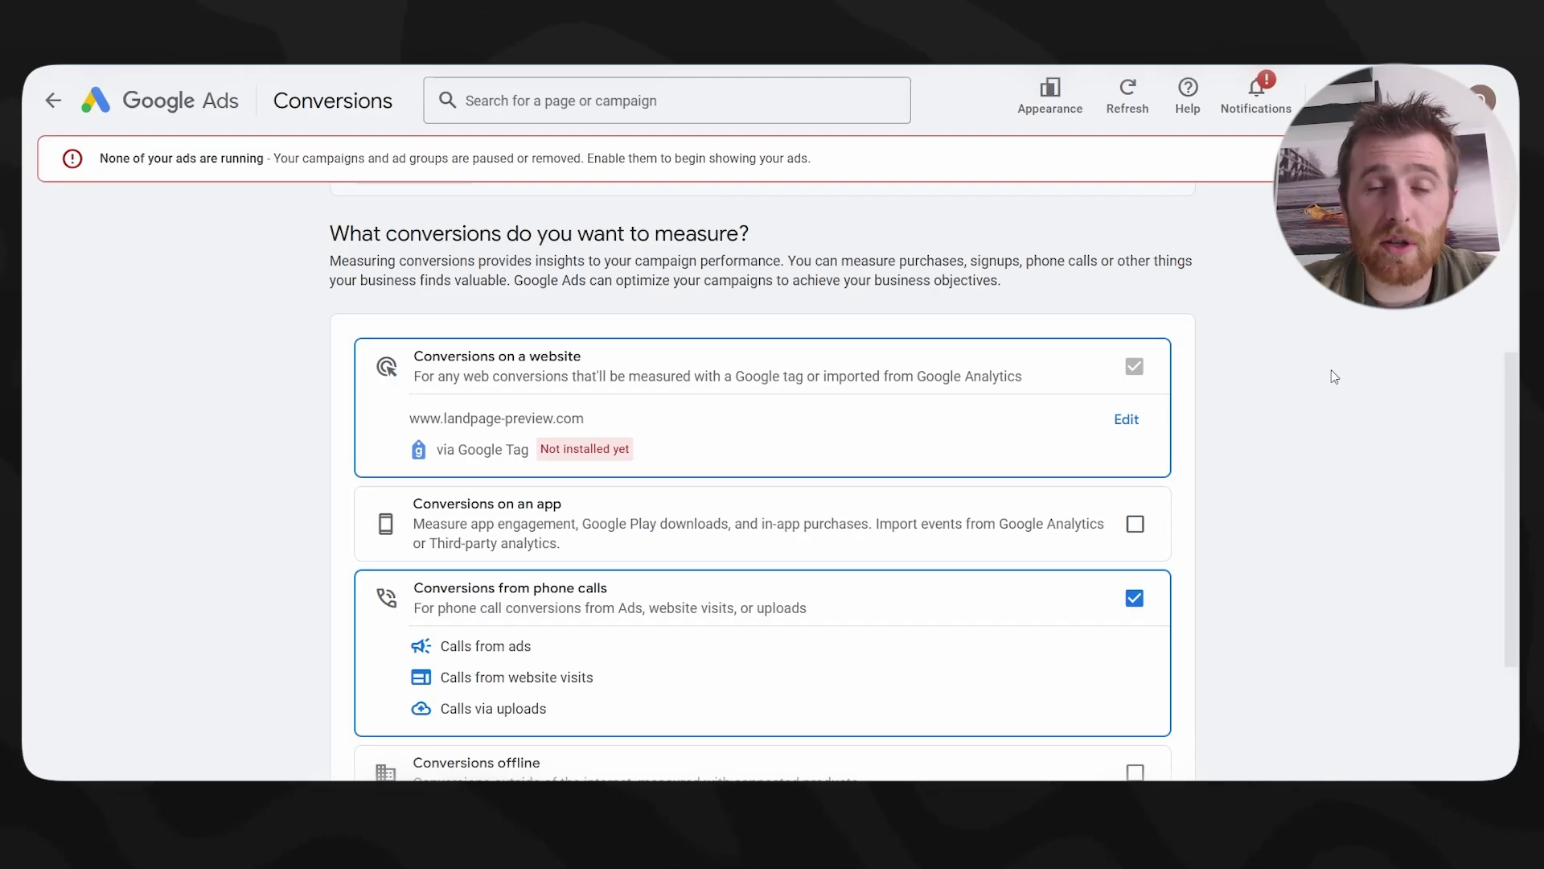
{"action": "scroll", "coordinate": [1400, 376], "scroll_direction": "down", "scroll_amount": 1}
{"action": "scroll", "coordinate": [1400, 376], "scroll_direction": "down", "scroll_amount": 1}
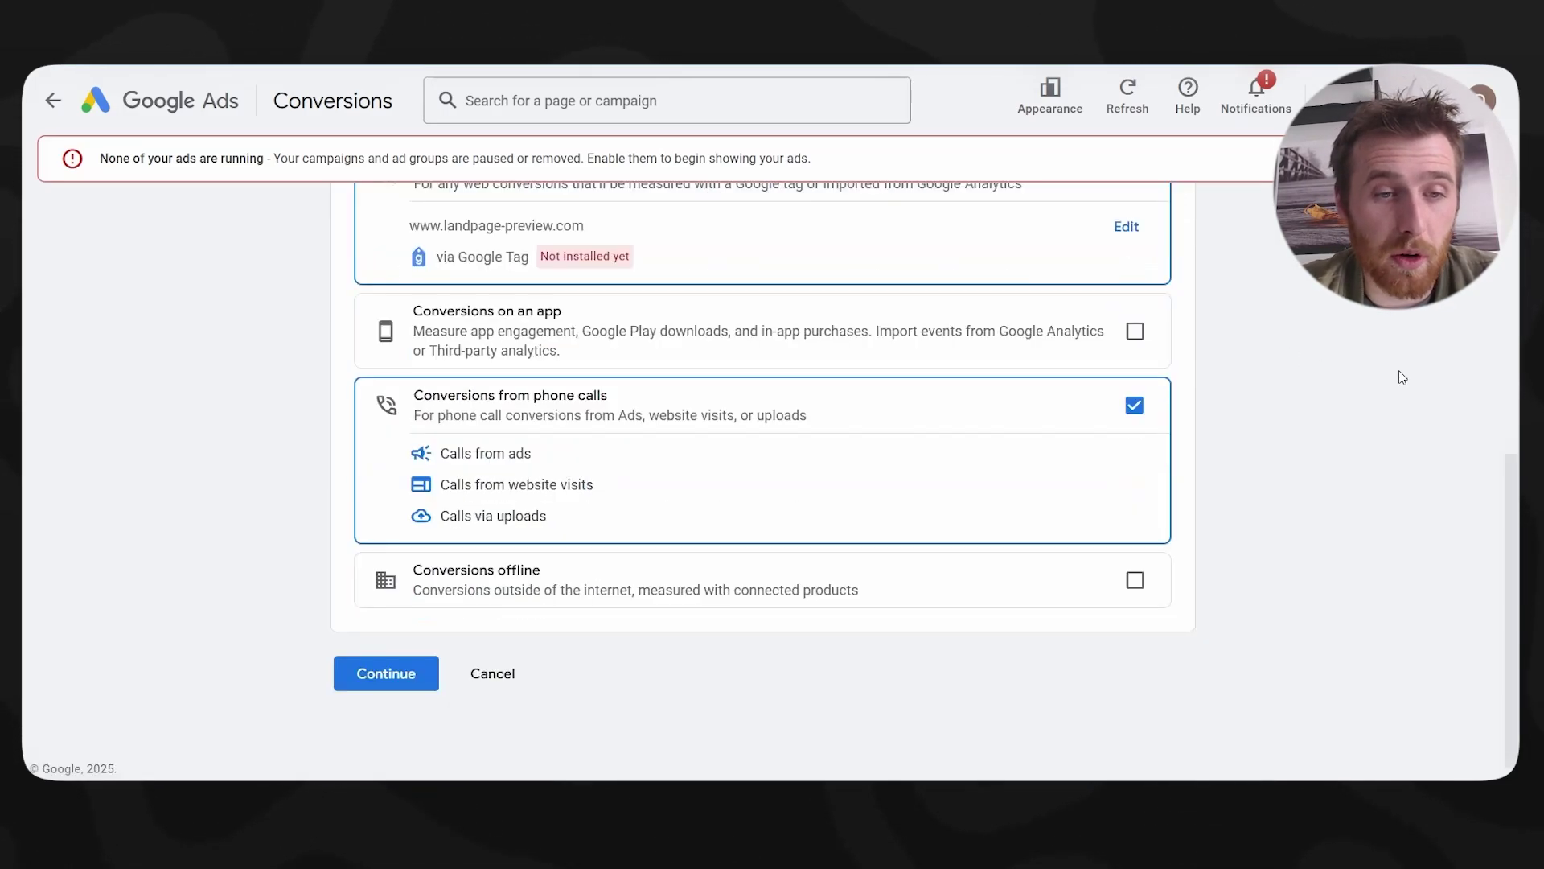
{"action": "scroll", "coordinate": [1398, 374], "scroll_direction": "up", "scroll_amount": 1}
{"action": "scroll", "coordinate": [680, 338], "scroll_direction": "up", "scroll_amount": 1}
{"action": "scroll", "coordinate": [680, 338], "scroll_direction": "down", "scroll_amount": 1}
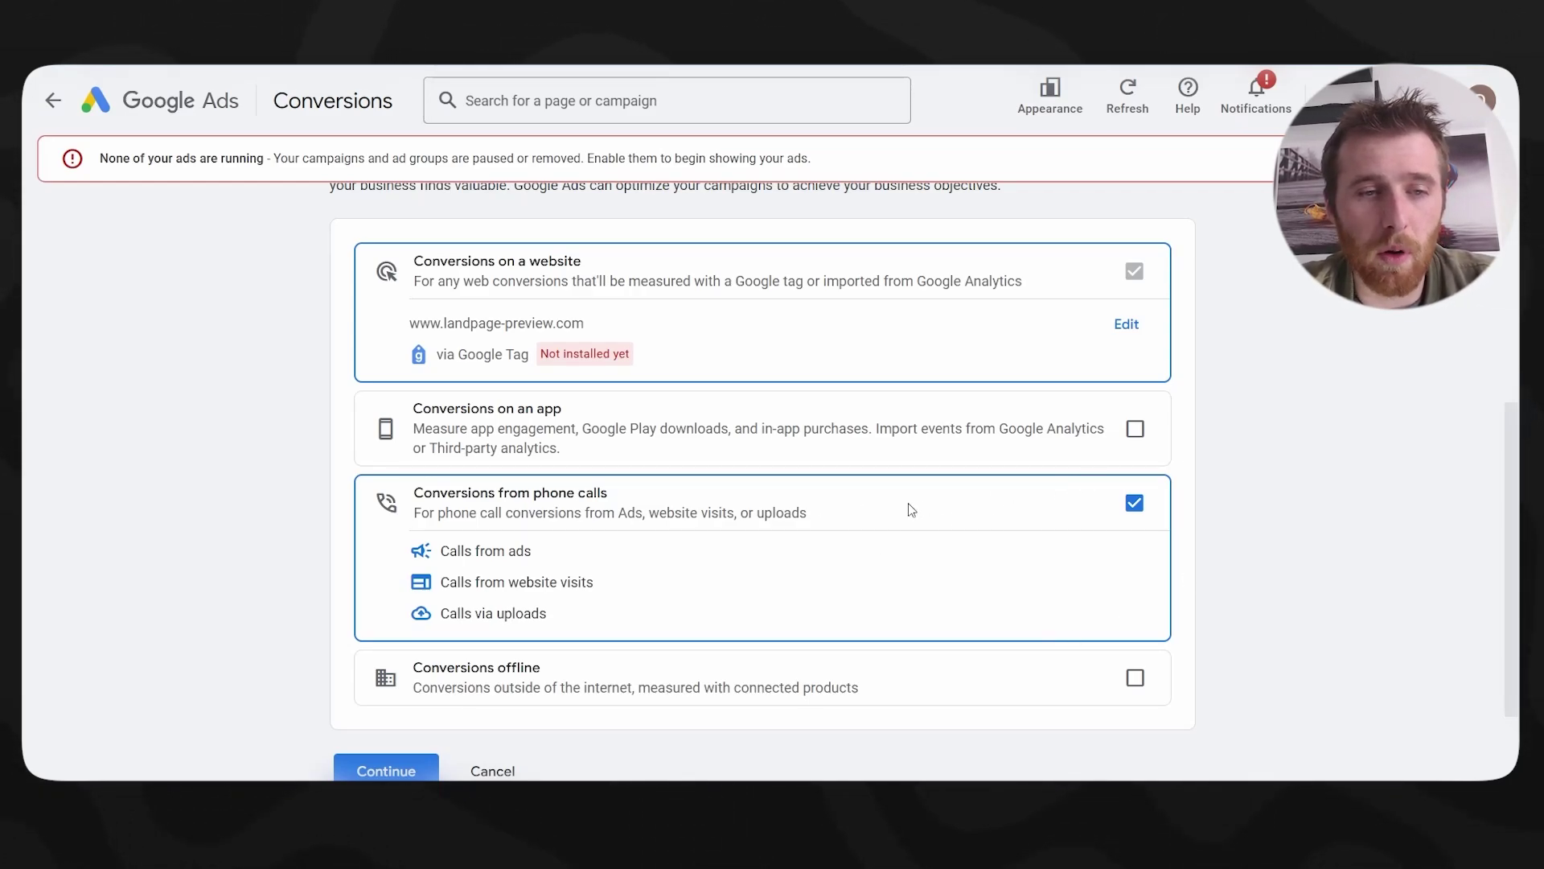
{"action": "scroll", "coordinate": [845, 523], "scroll_direction": "down", "scroll_amount": 2}
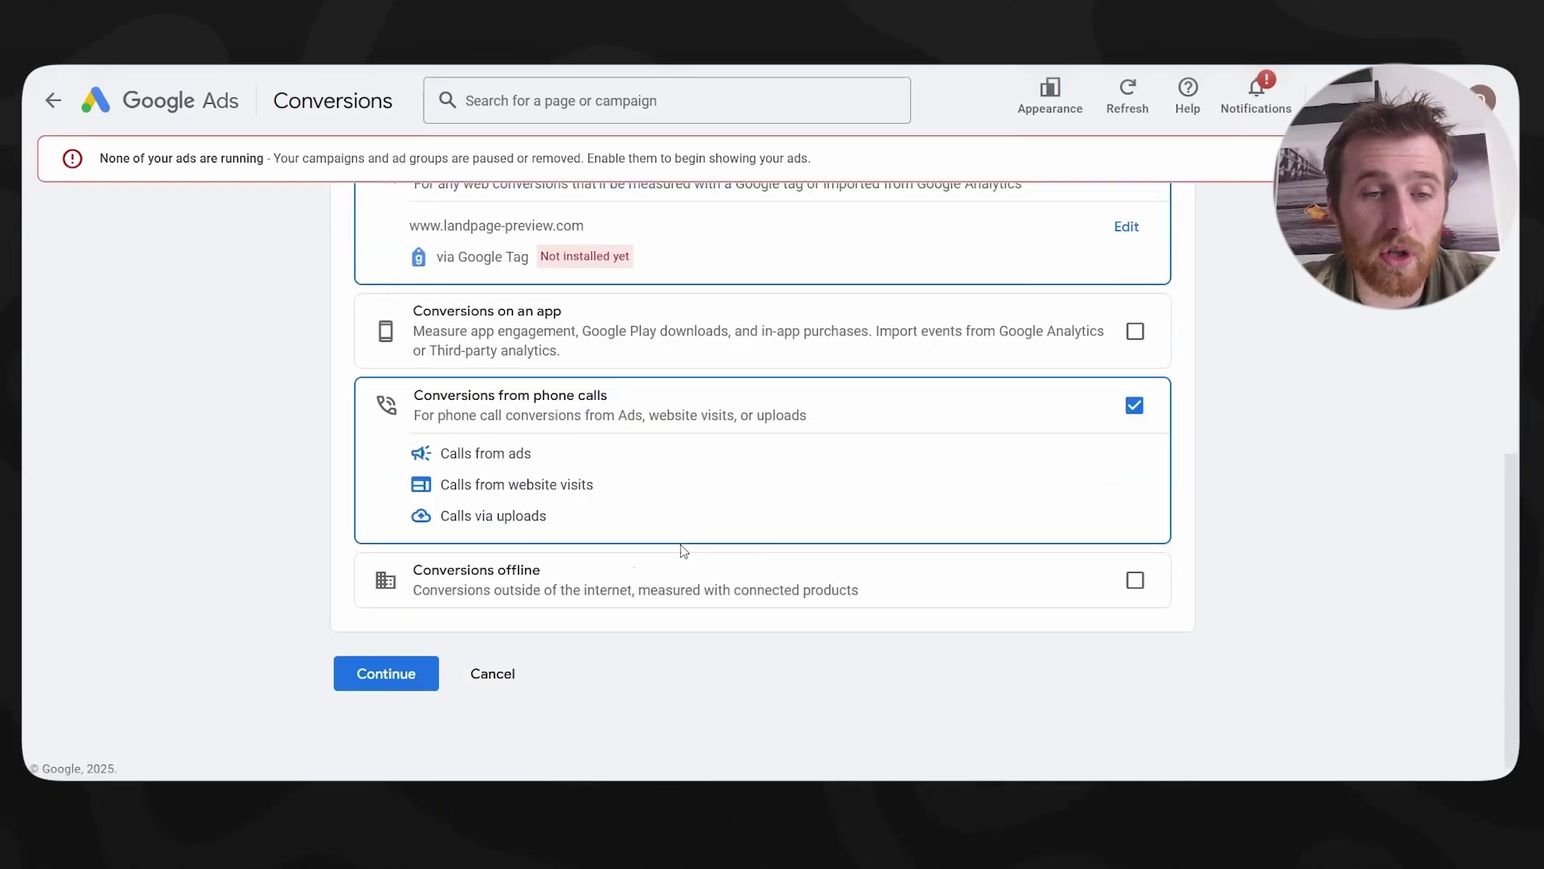
{"action": "left_click", "coordinate": [373, 678]}
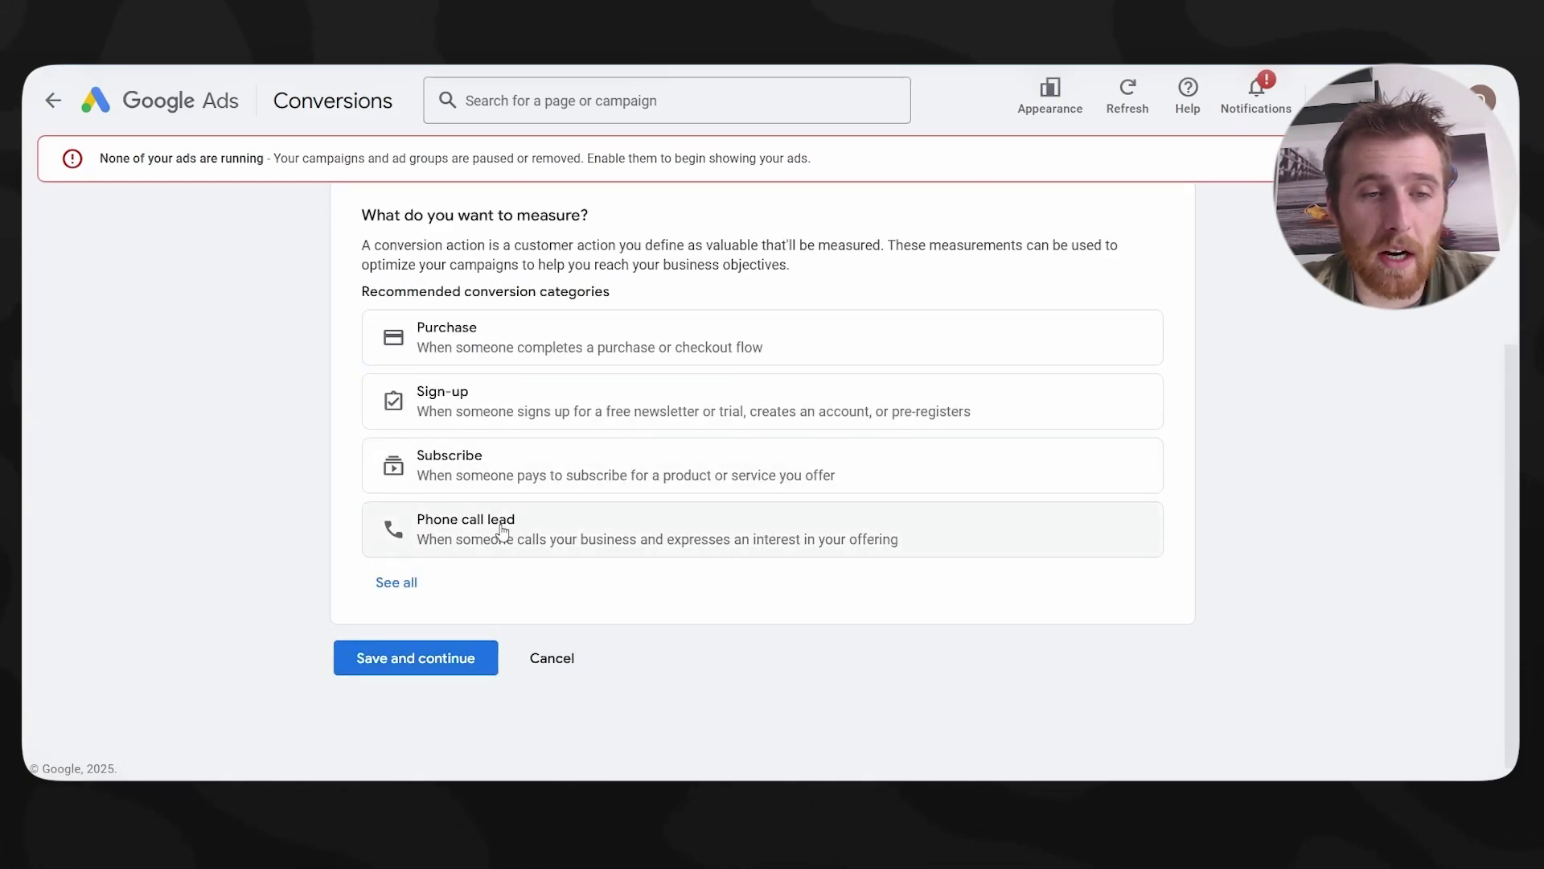
- Choose the Phone call lead category and set up Calls from ads, opening its settings
{"action": "left_click", "coordinate": [441, 538]}
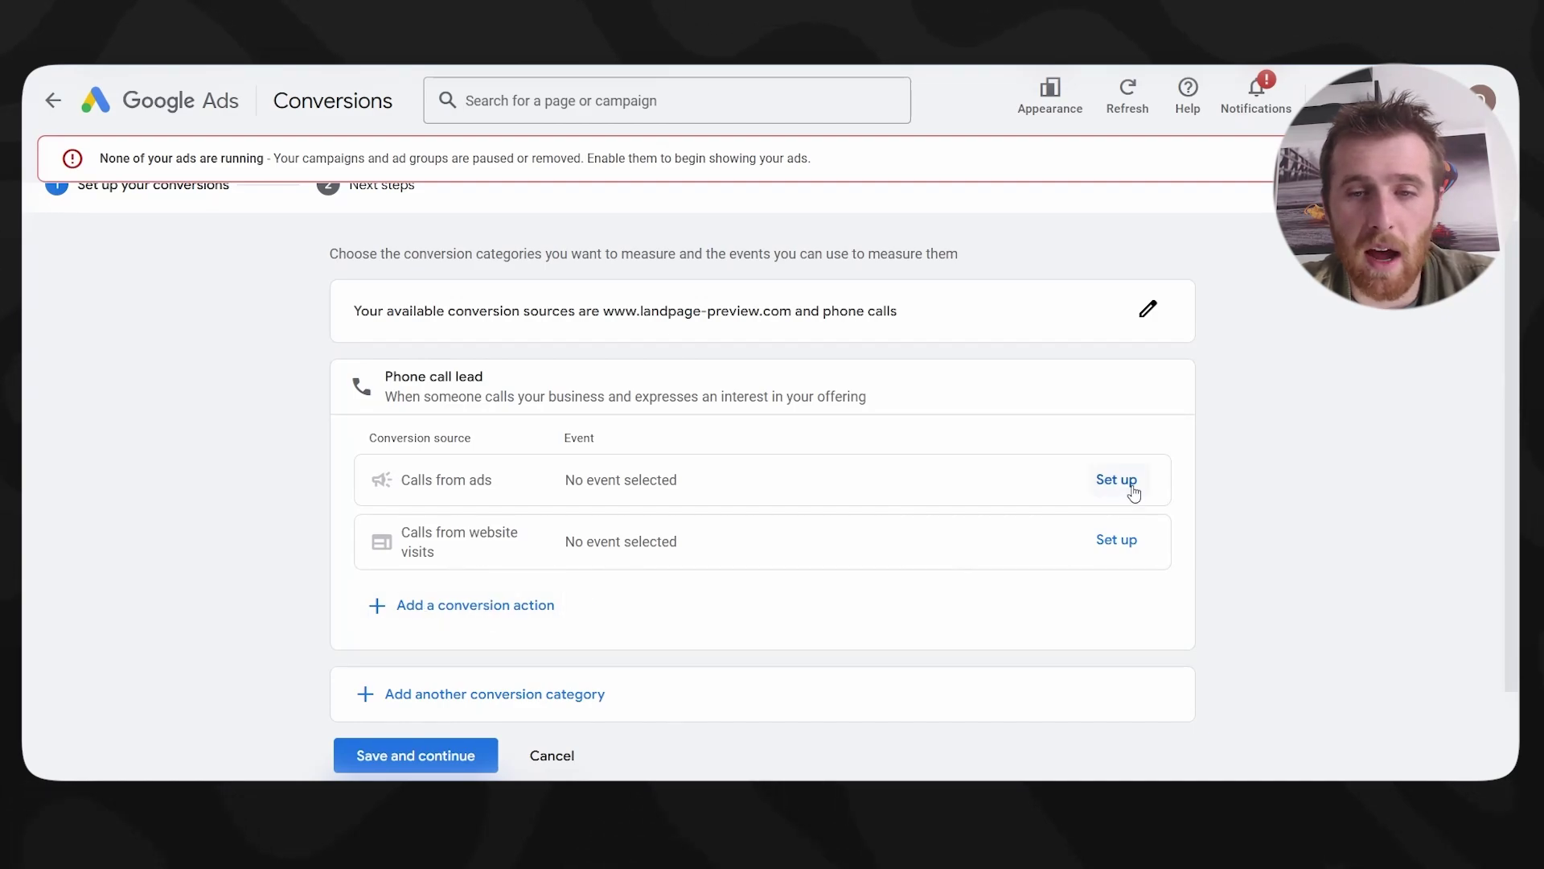
{"action": "left_click_drag", "start_coordinate": [419, 482], "coordinate": [532, 485]}
{"action": "mouse_move", "coordinate": [441, 532]}
{"action": "left_mouse_down"}
{"action": "mouse_move", "coordinate": [487, 550]}
{"action": "mouse_move", "coordinate": [436, 554]}
{"action": "left_mouse_up"}
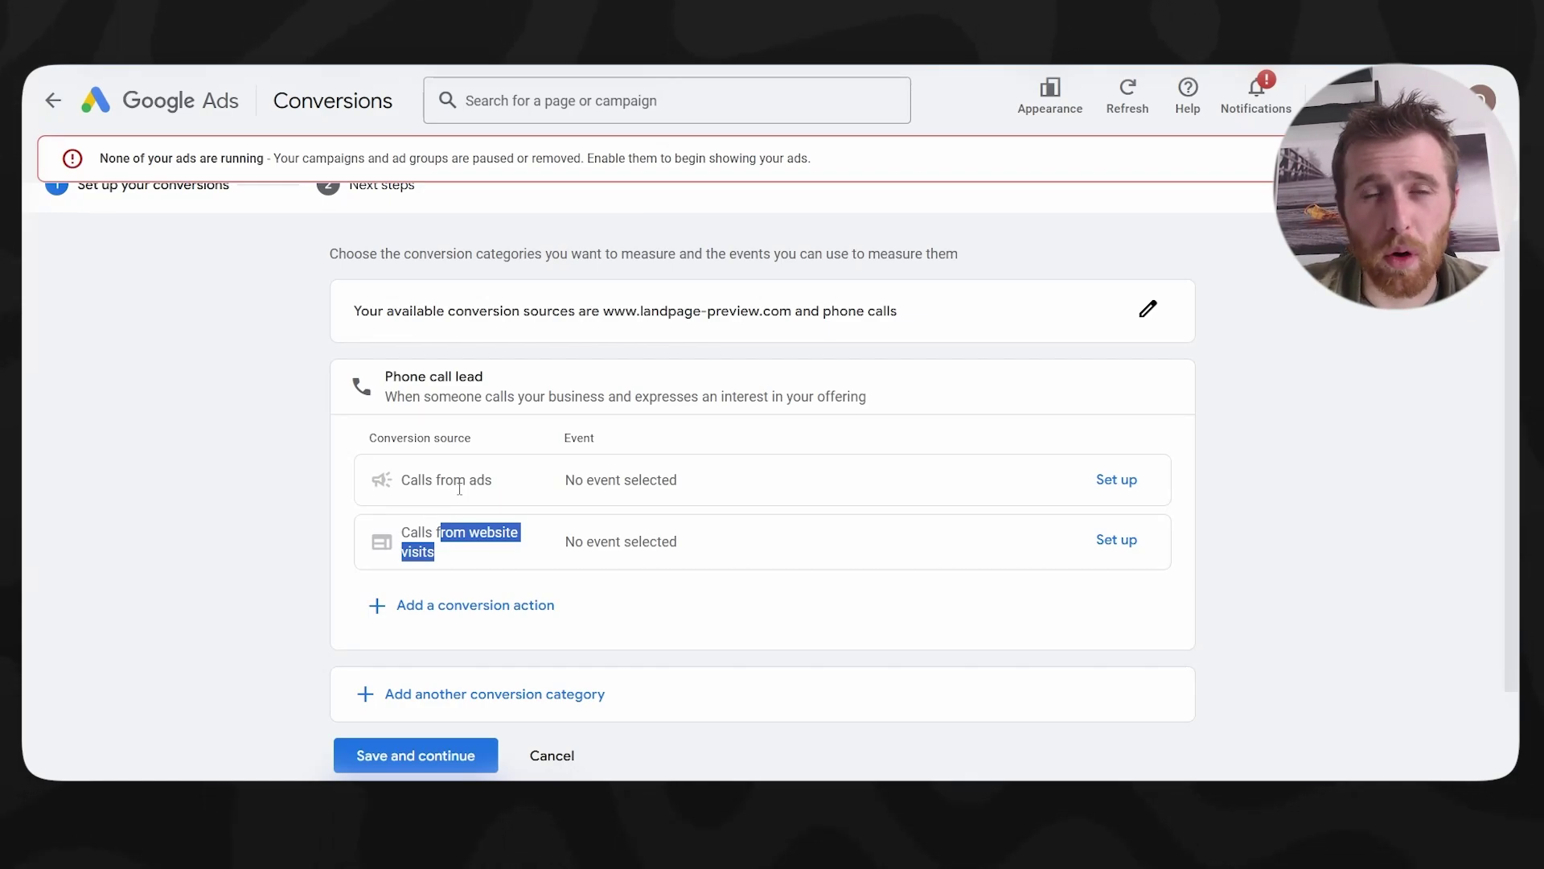
{"action": "left_click_drag", "start_coordinate": [401, 533], "coordinate": [460, 555]}
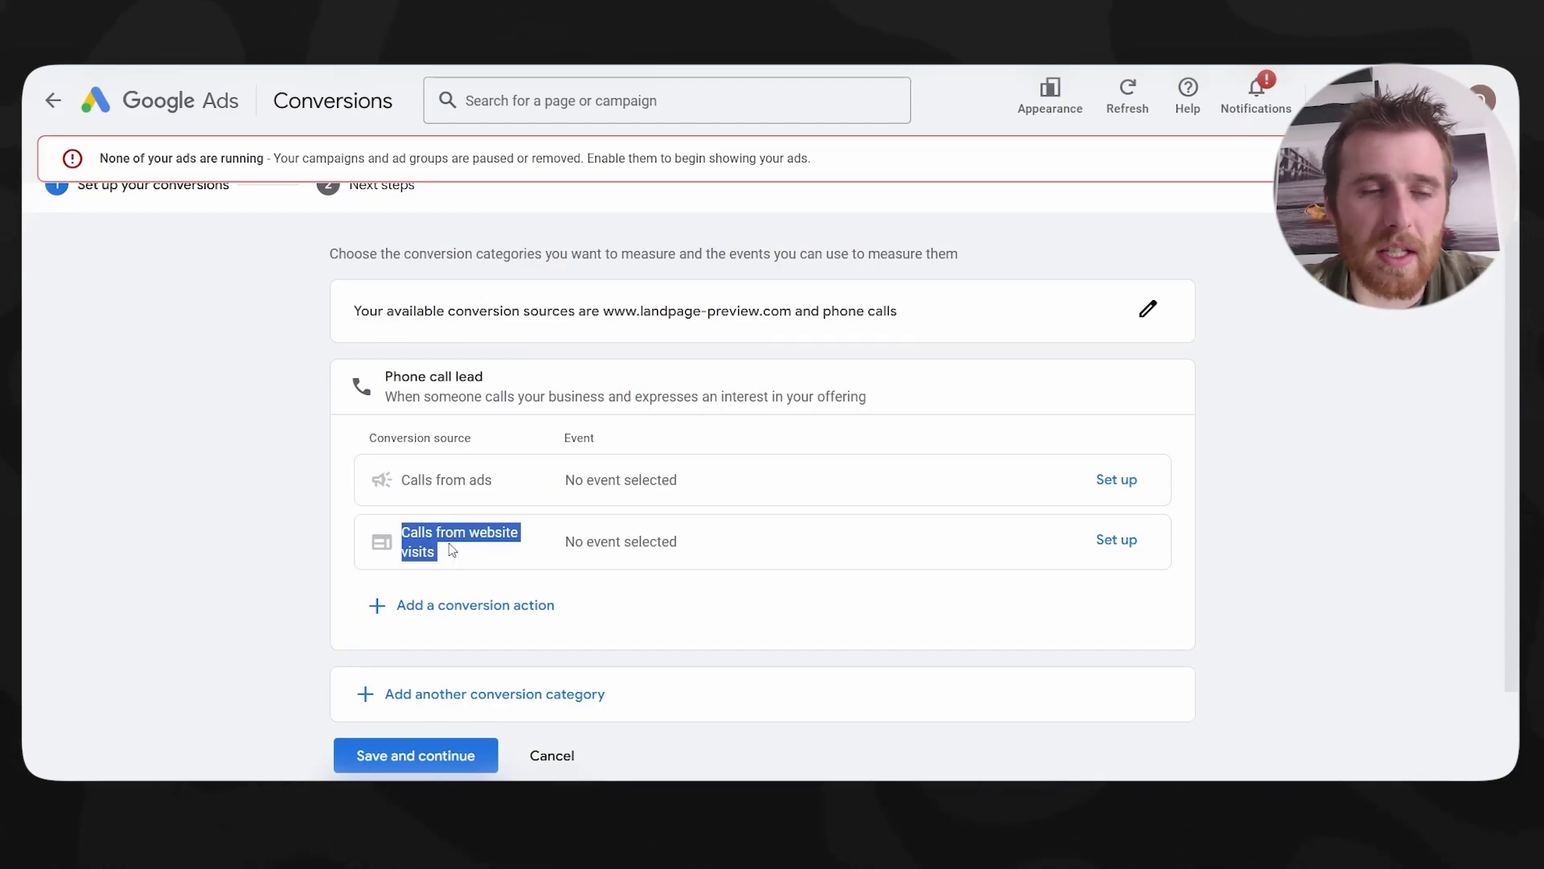
{"action": "left_click", "coordinate": [1117, 481]}
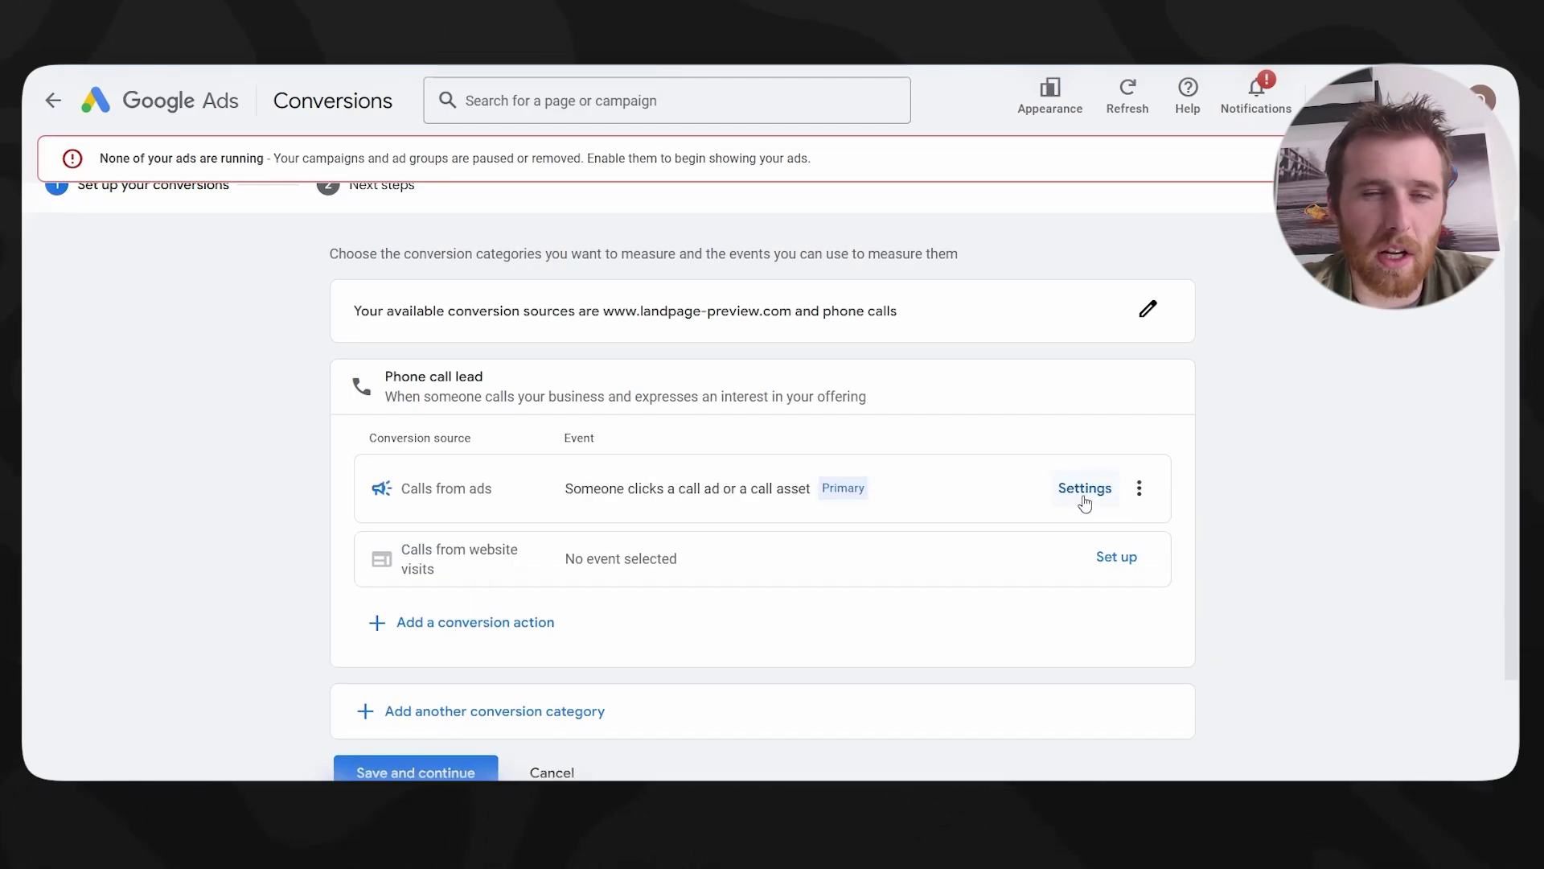
{"action": "left_click", "coordinate": [1085, 491]}
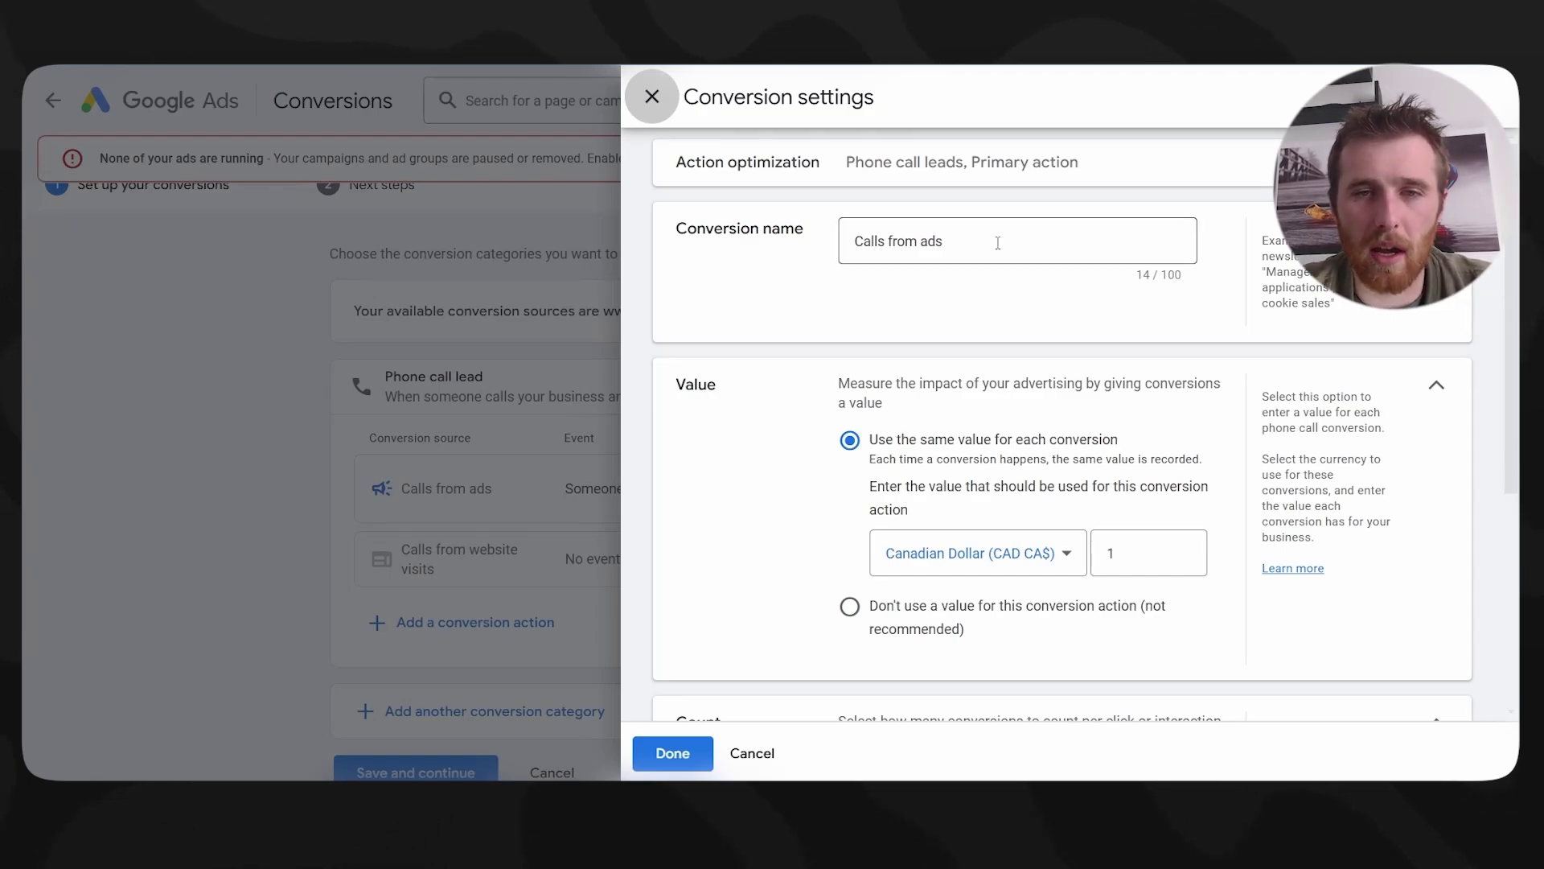
- Rename the calls-from-ads conversion to 'Call Extension'
{"action": "left_click_drag", "start_coordinate": [1000, 238], "coordinate": [808, 238]}
{"action": "type", "text": "Call Ext"}
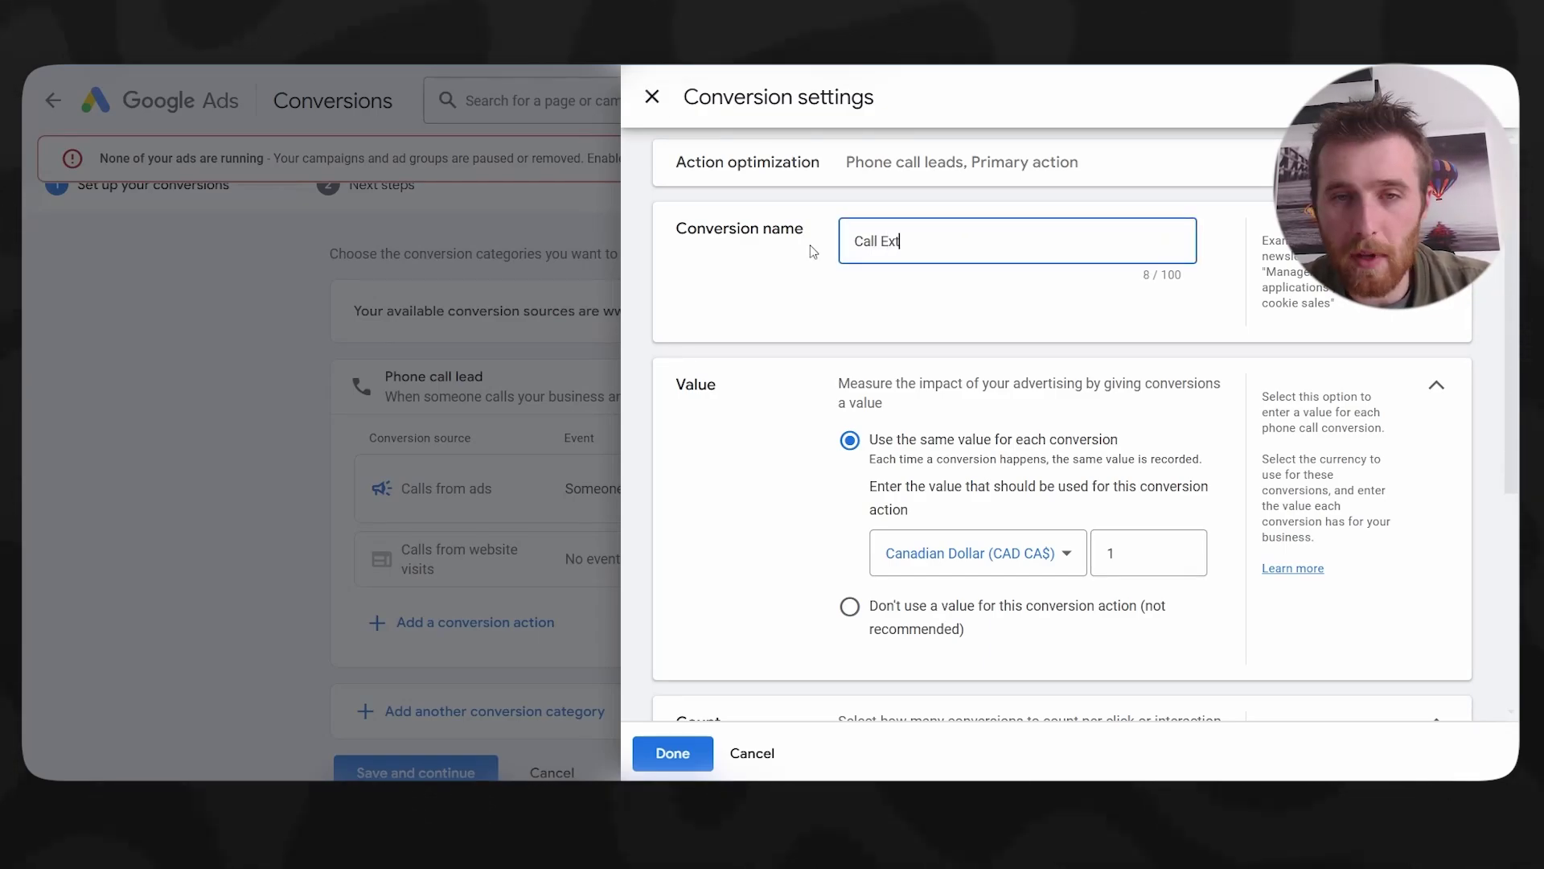
{"action": "type", "text": "enision"}
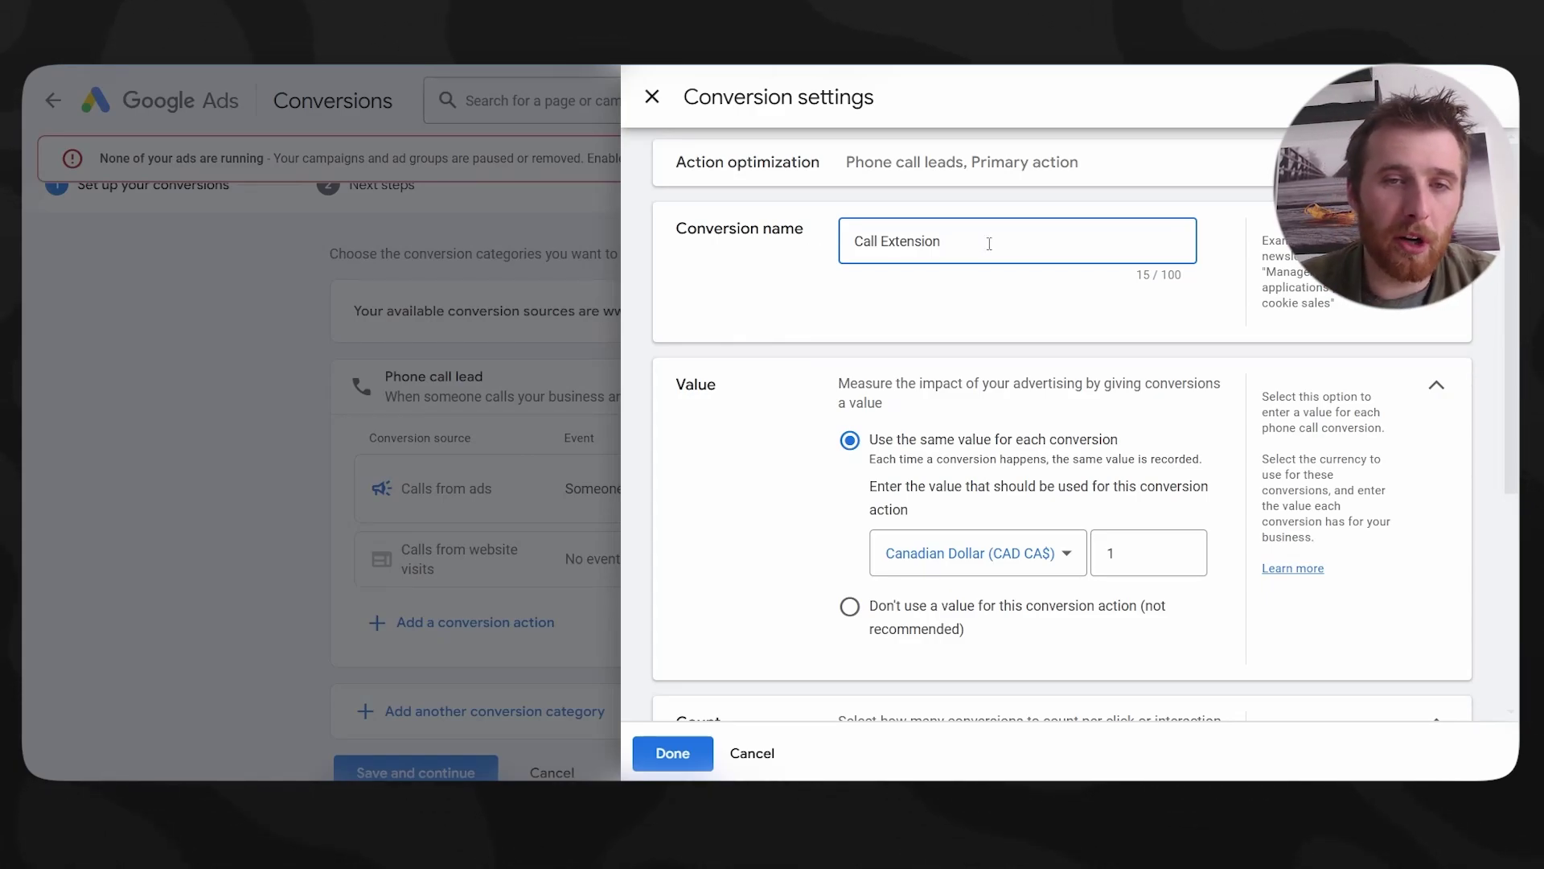
{"action": "left_click", "coordinate": [1012, 293]}
- Set the conversion to not use a value instead of CA$1
{"action": "scroll", "coordinate": [1017, 314], "scroll_direction": "down", "scroll_amount": 2}
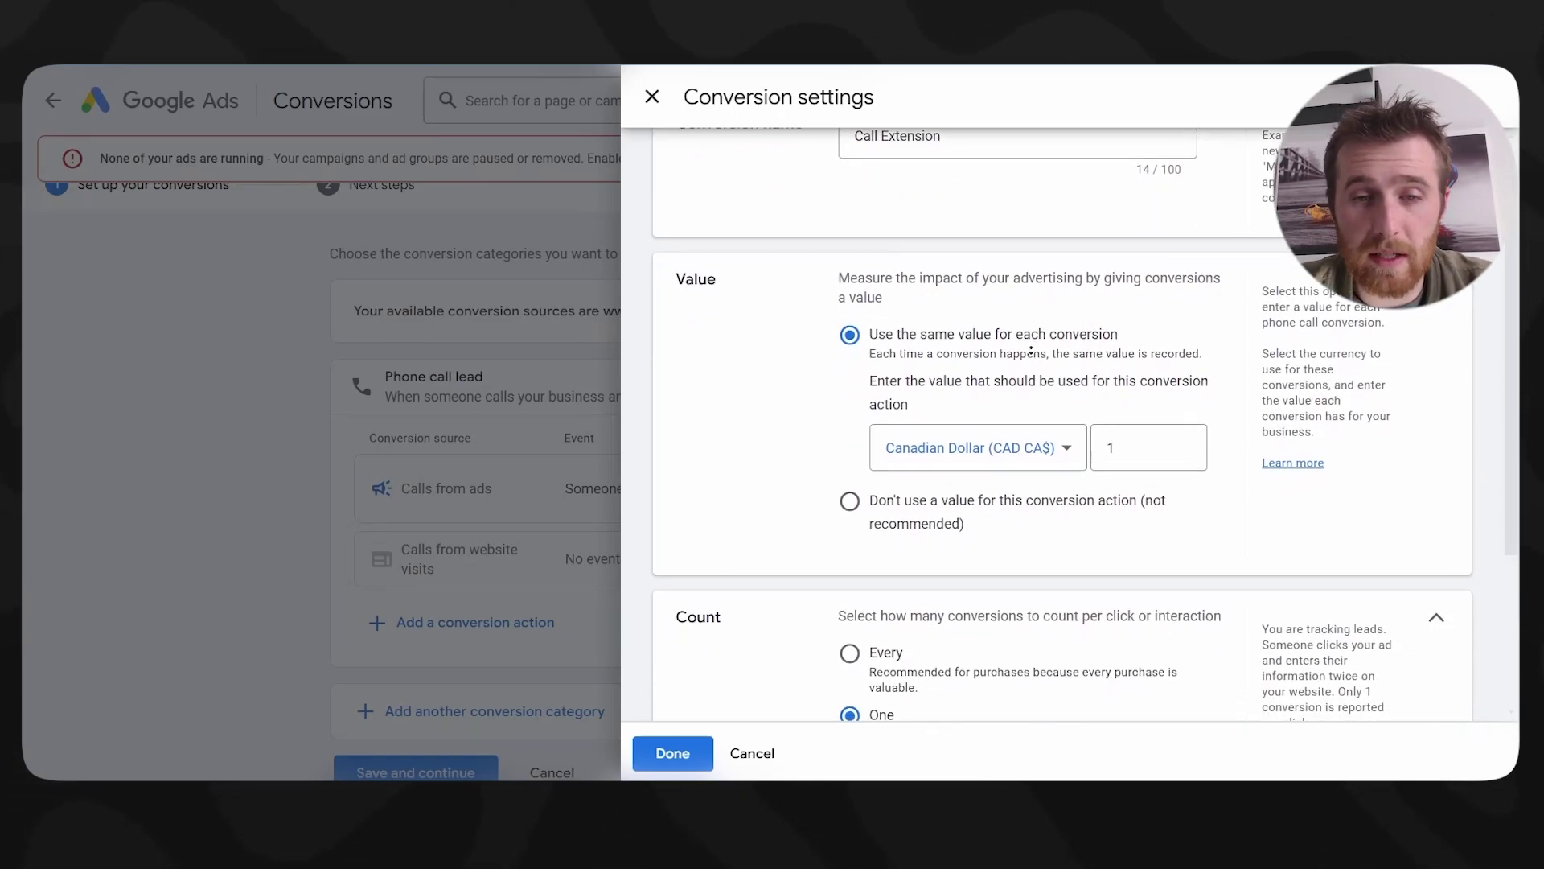
{"action": "scroll", "coordinate": [1031, 348], "scroll_direction": "down", "scroll_amount": 1}
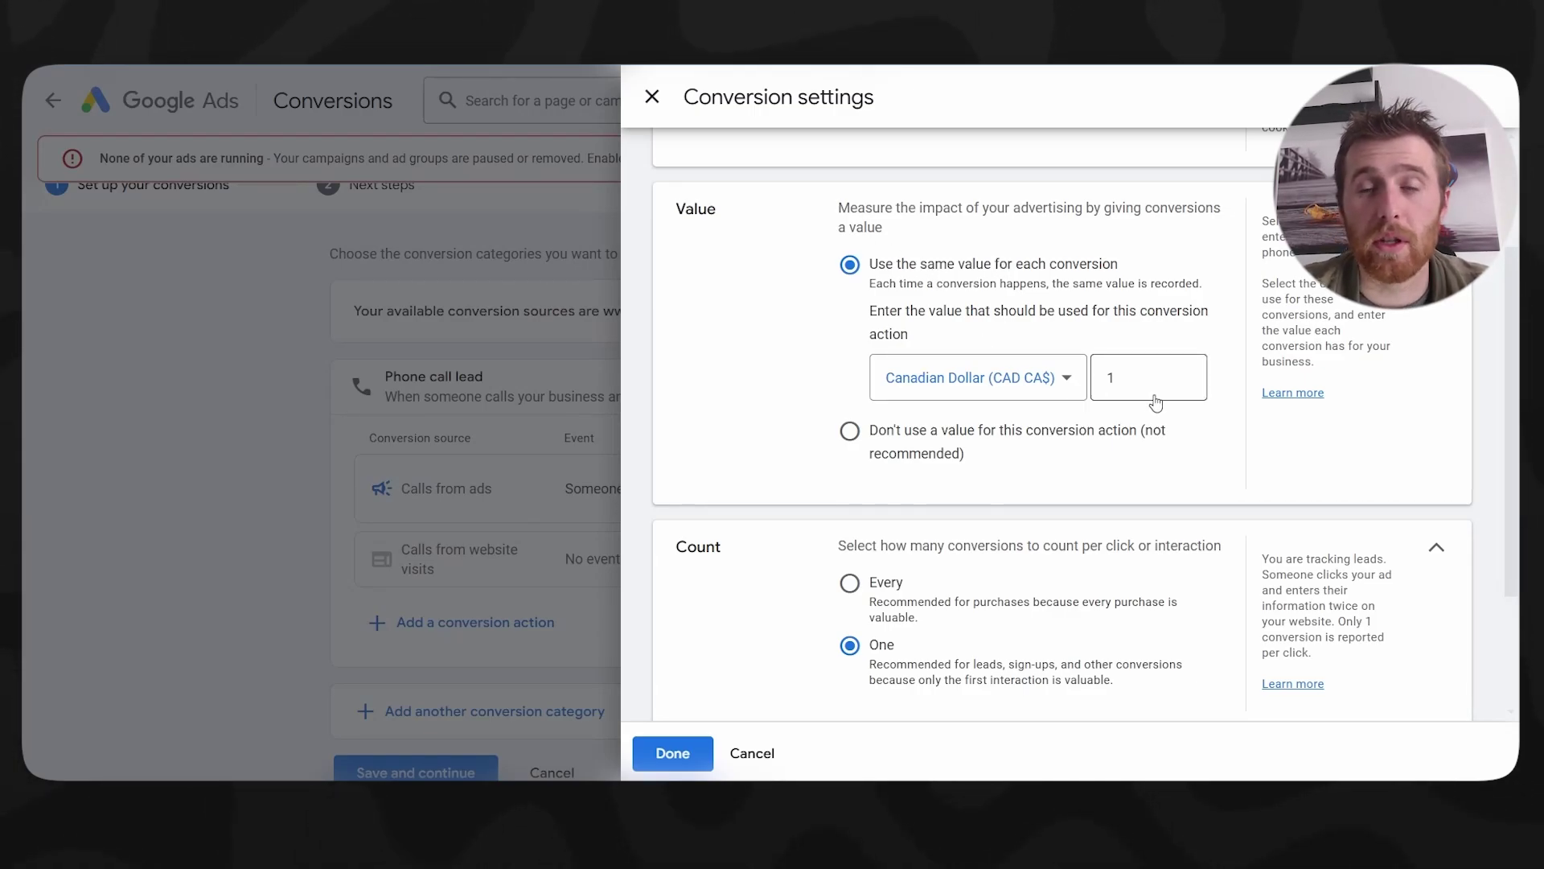
{"action": "left_click", "coordinate": [1113, 374]}
{"action": "double_click", "coordinate": [1174, 378]}
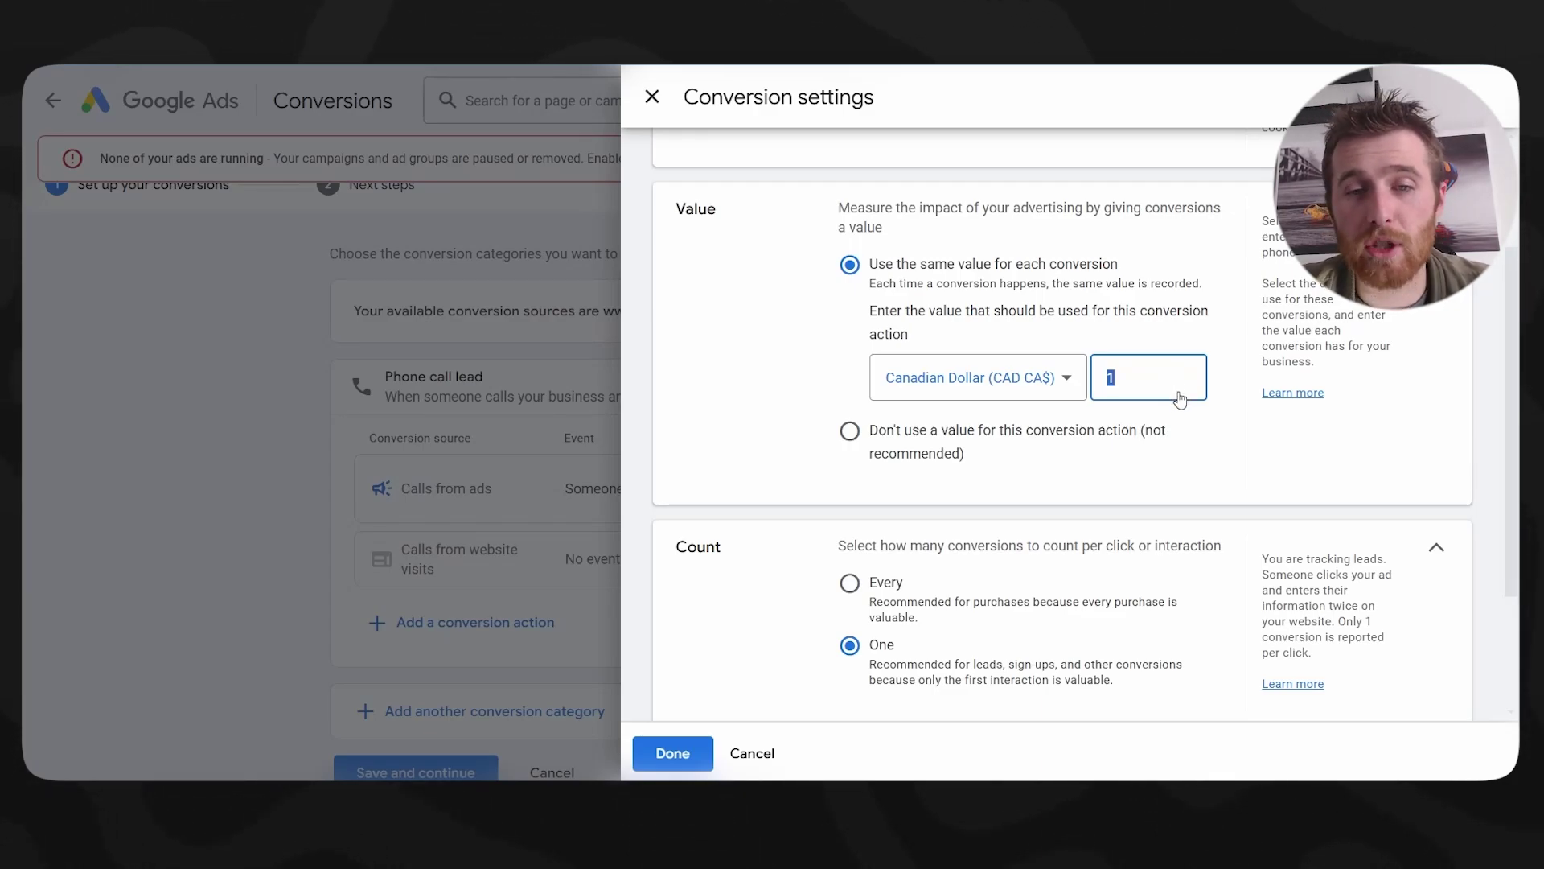
{"action": "left_click", "coordinate": [853, 433]}
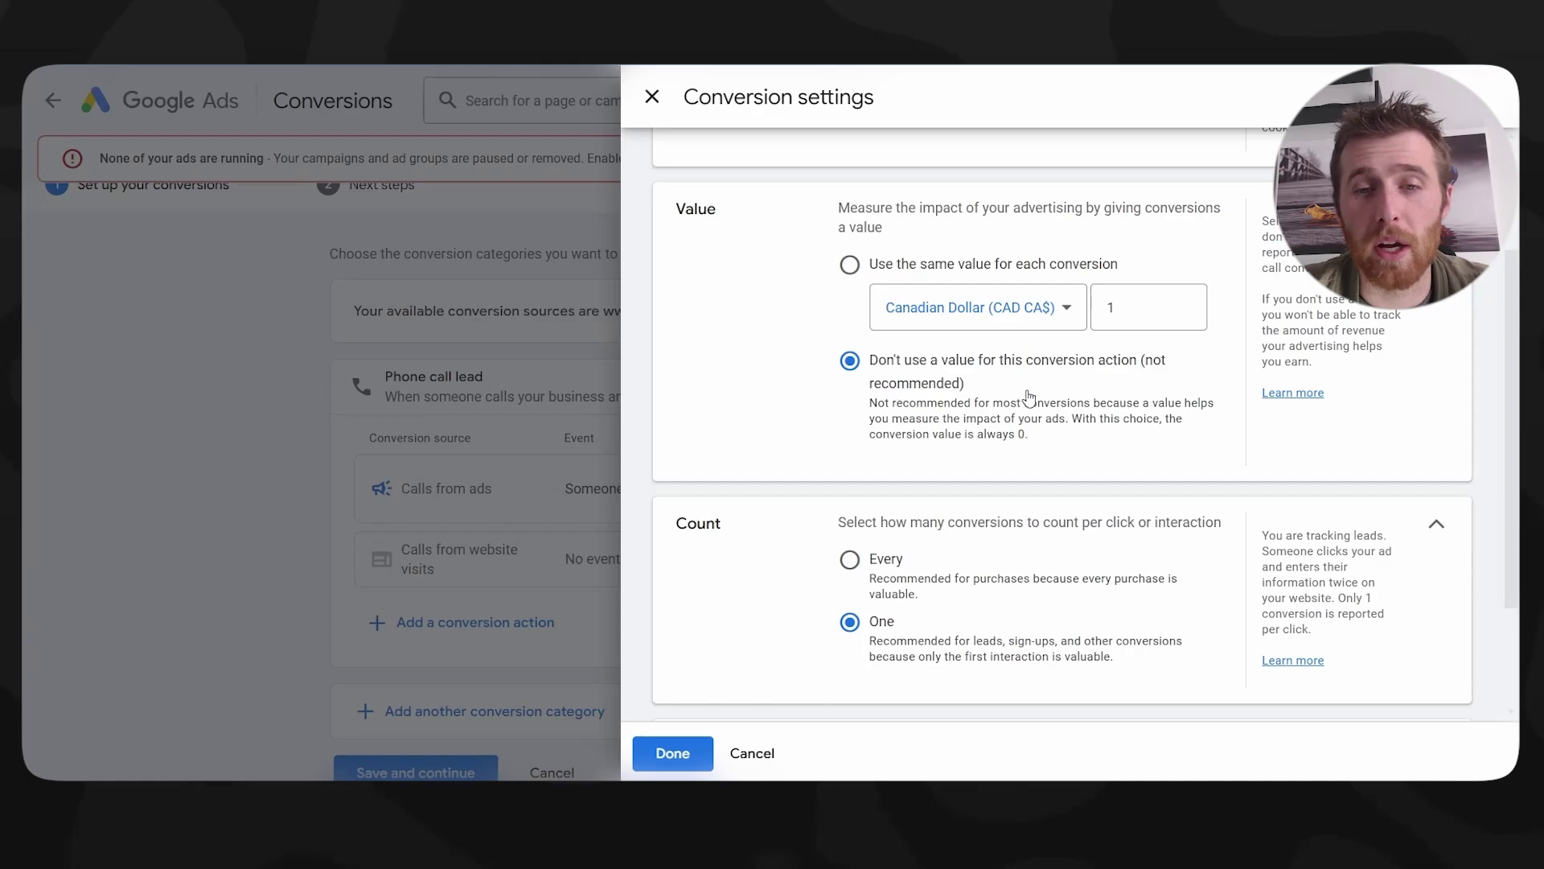
- Keep Count at One per interaction and expand the 60-second Call length setting
{"action": "scroll", "coordinate": [1090, 420], "scroll_direction": "down", "scroll_amount": 1}
{"action": "scroll", "coordinate": [1091, 420], "scroll_direction": "down", "scroll_amount": 2}
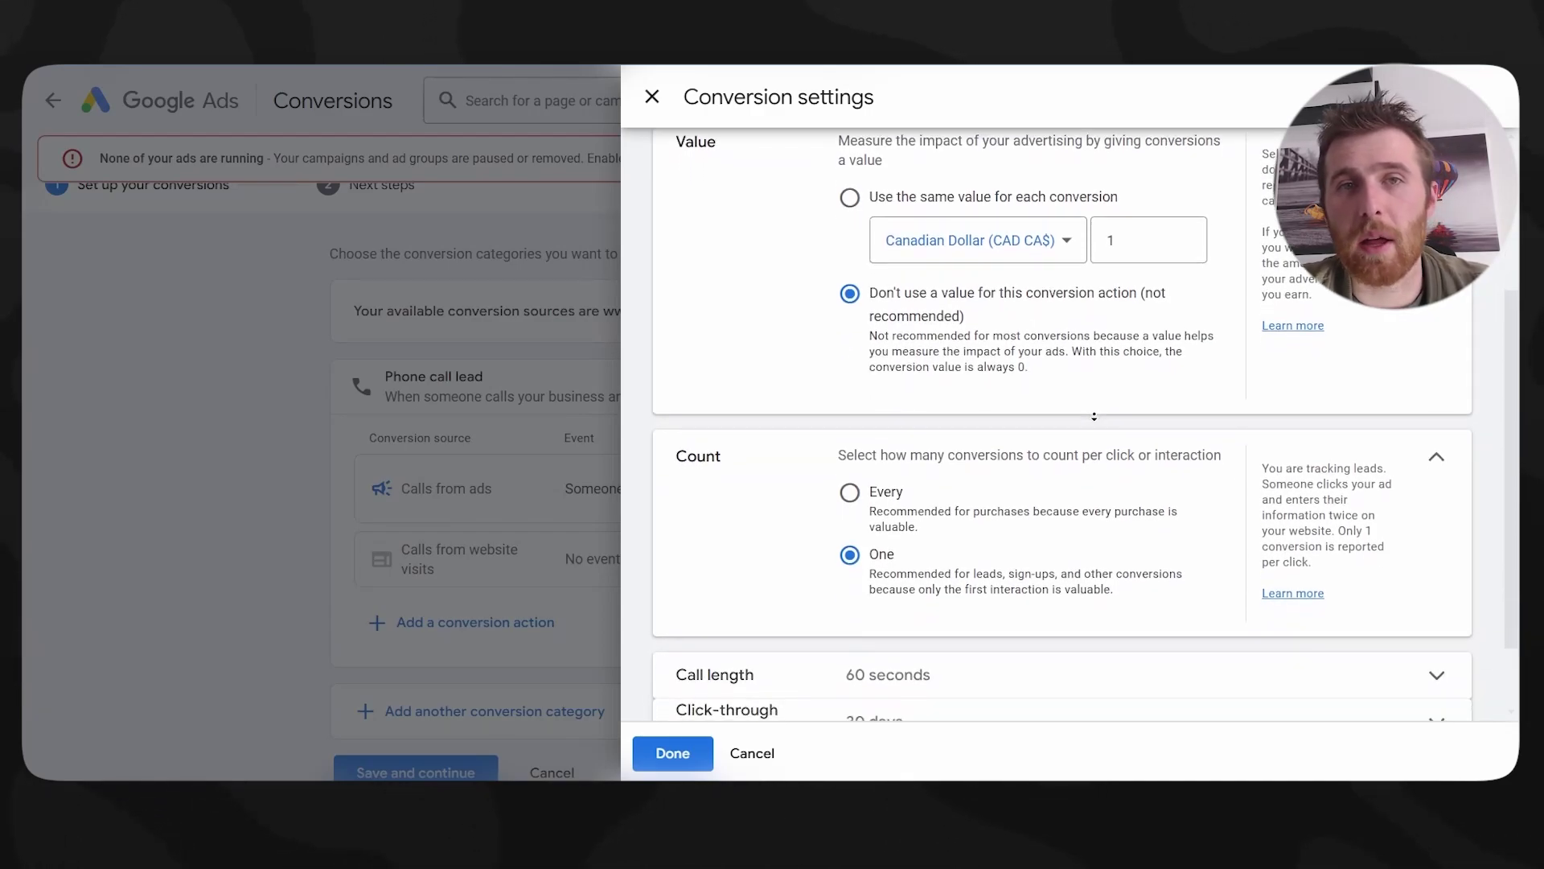
{"action": "scroll", "coordinate": [1096, 411], "scroll_direction": "down", "scroll_amount": 1}
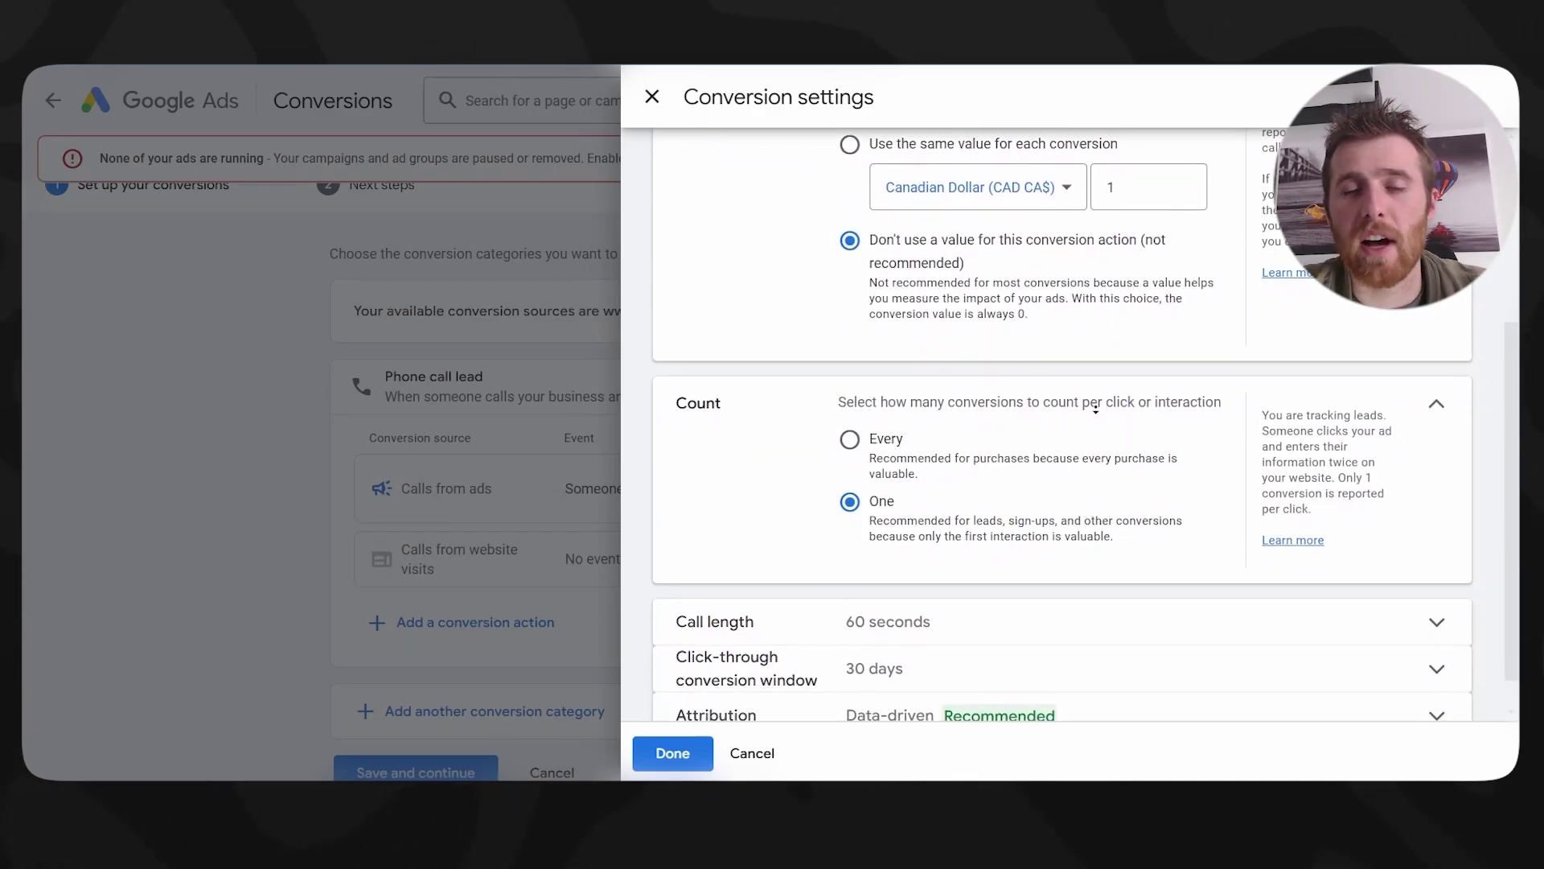
{"action": "scroll", "coordinate": [1096, 404], "scroll_direction": "down", "scroll_amount": 1}
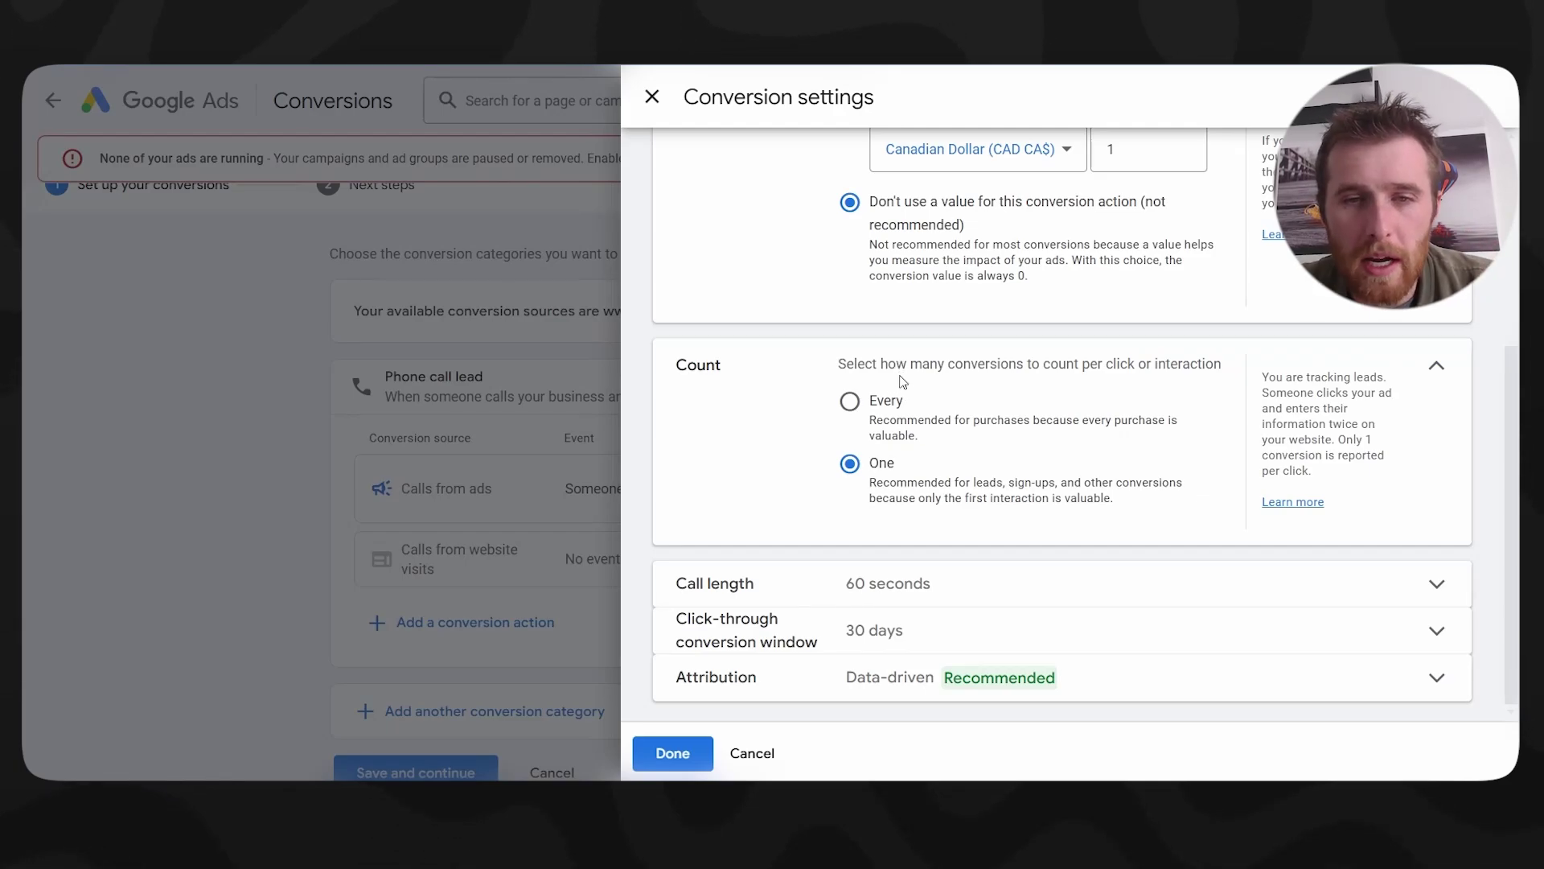
{"action": "left_click_drag", "start_coordinate": [845, 363], "coordinate": [1080, 364]}
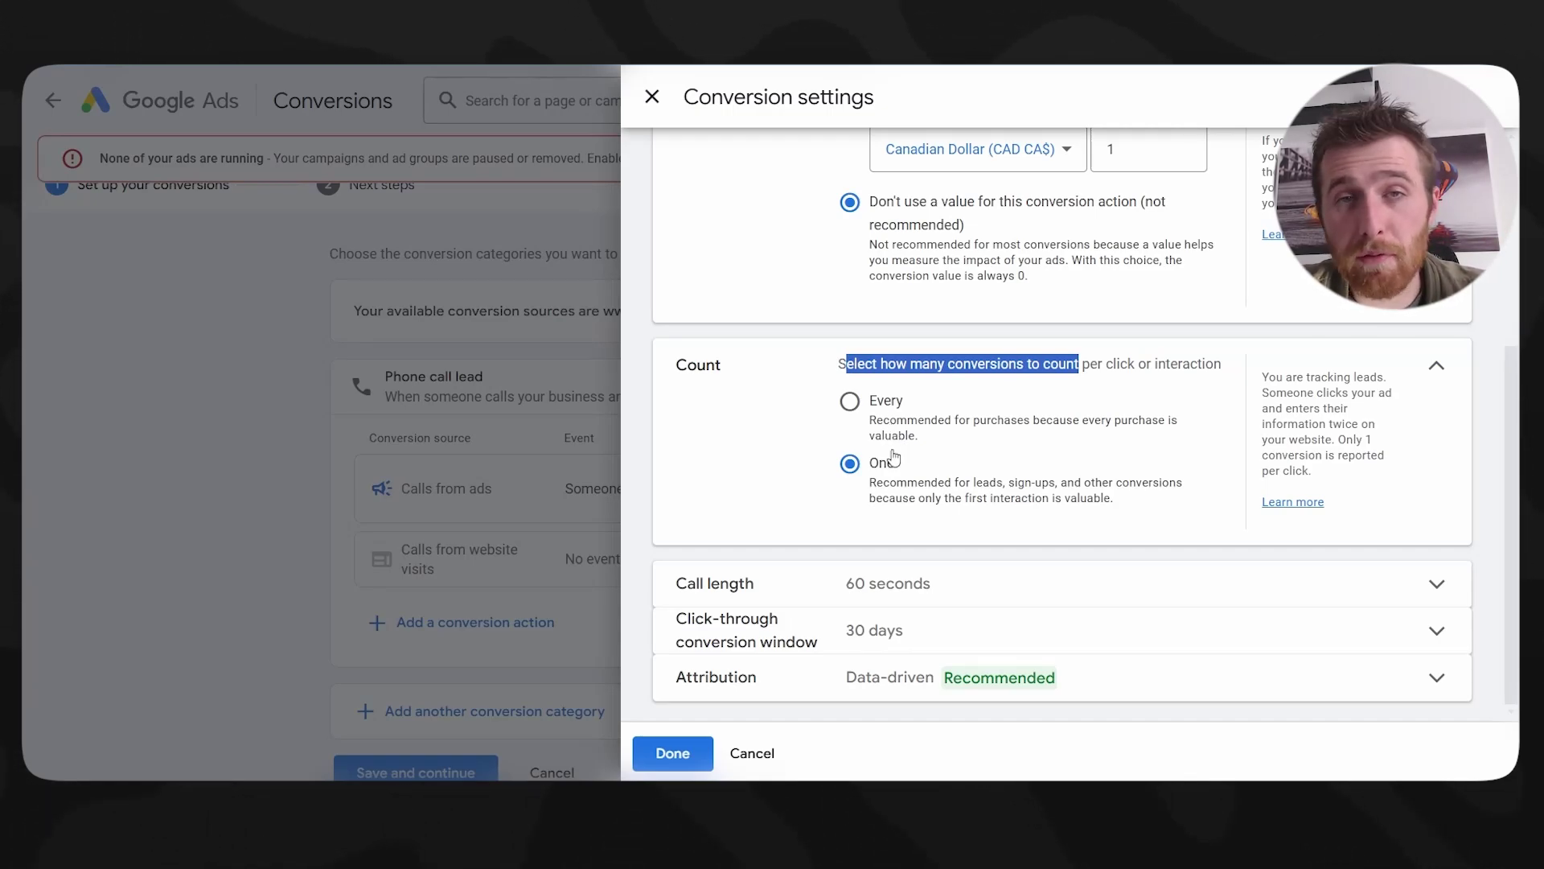
{"action": "double_click", "coordinate": [872, 473]}
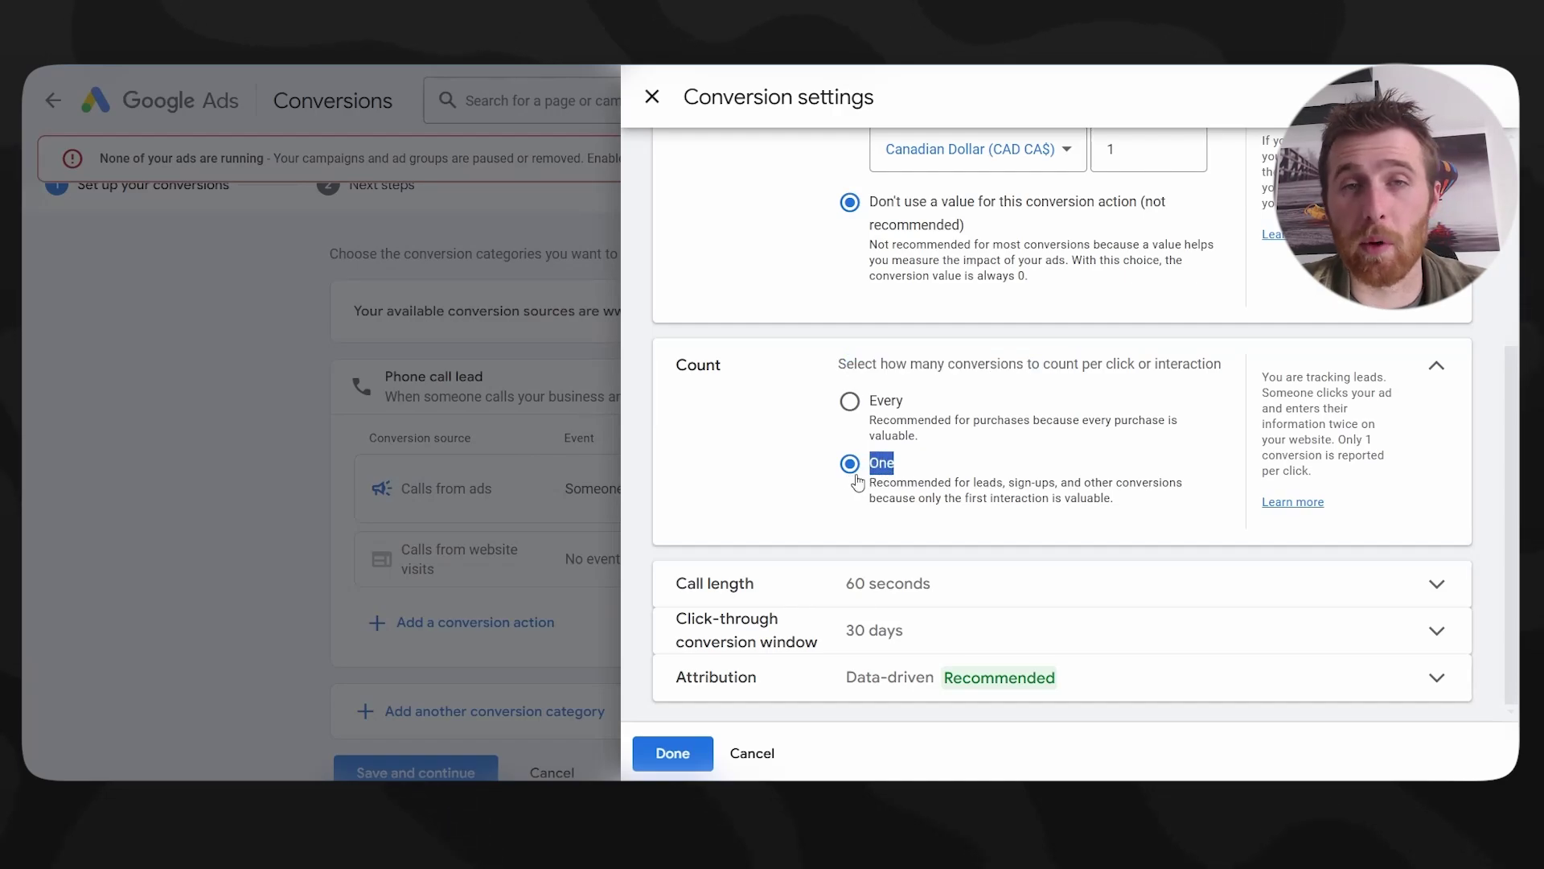
{"action": "left_click", "coordinate": [925, 563]}
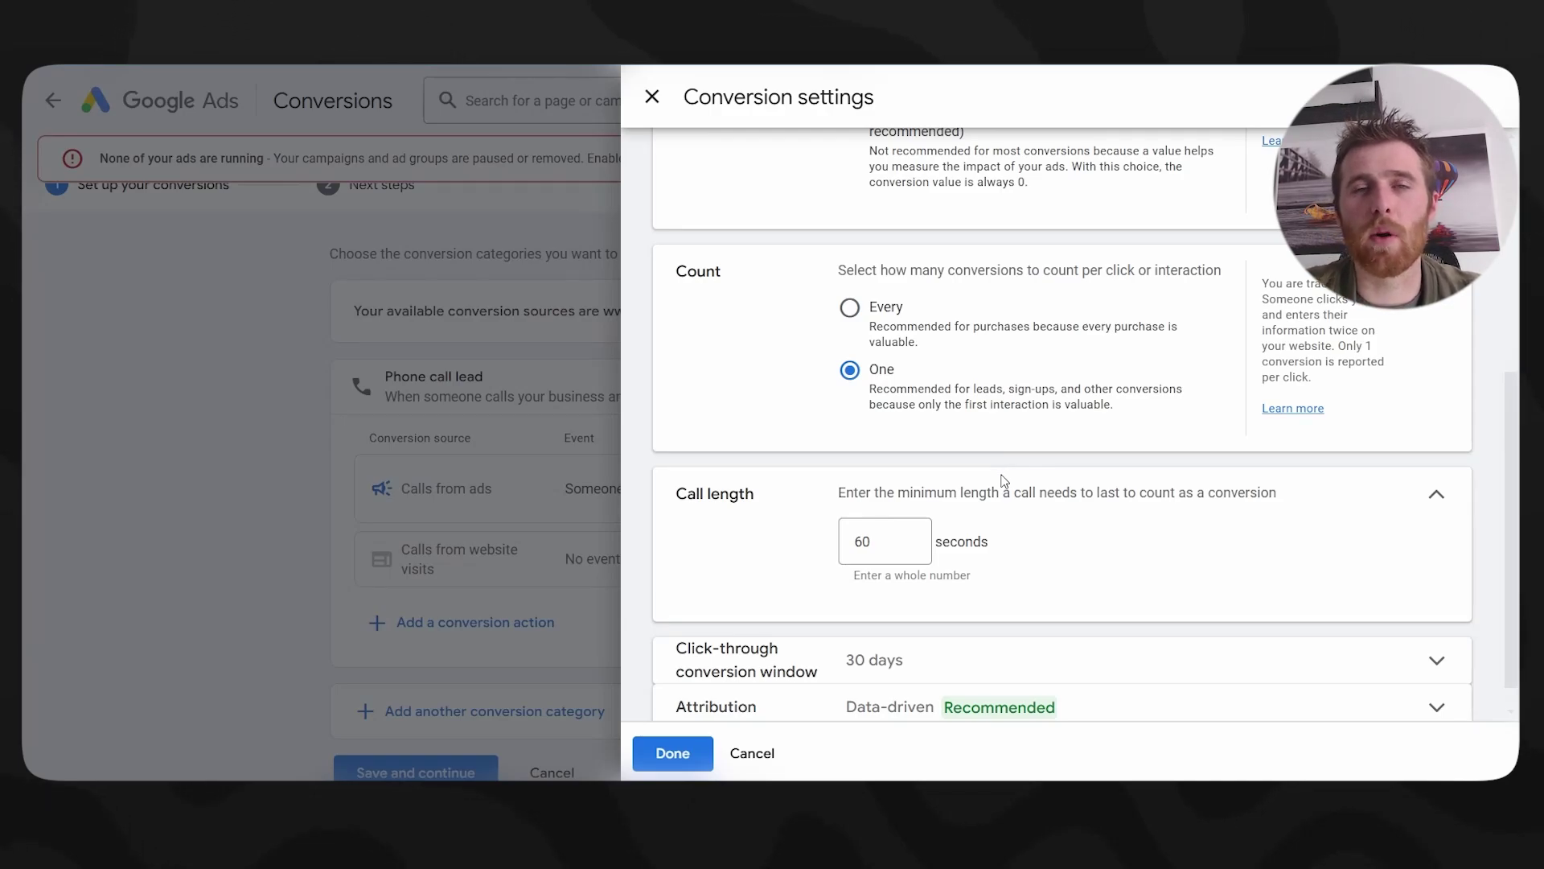
- Change the minimum call length from 60 to 30 seconds
{"action": "left_click", "coordinate": [866, 543]}
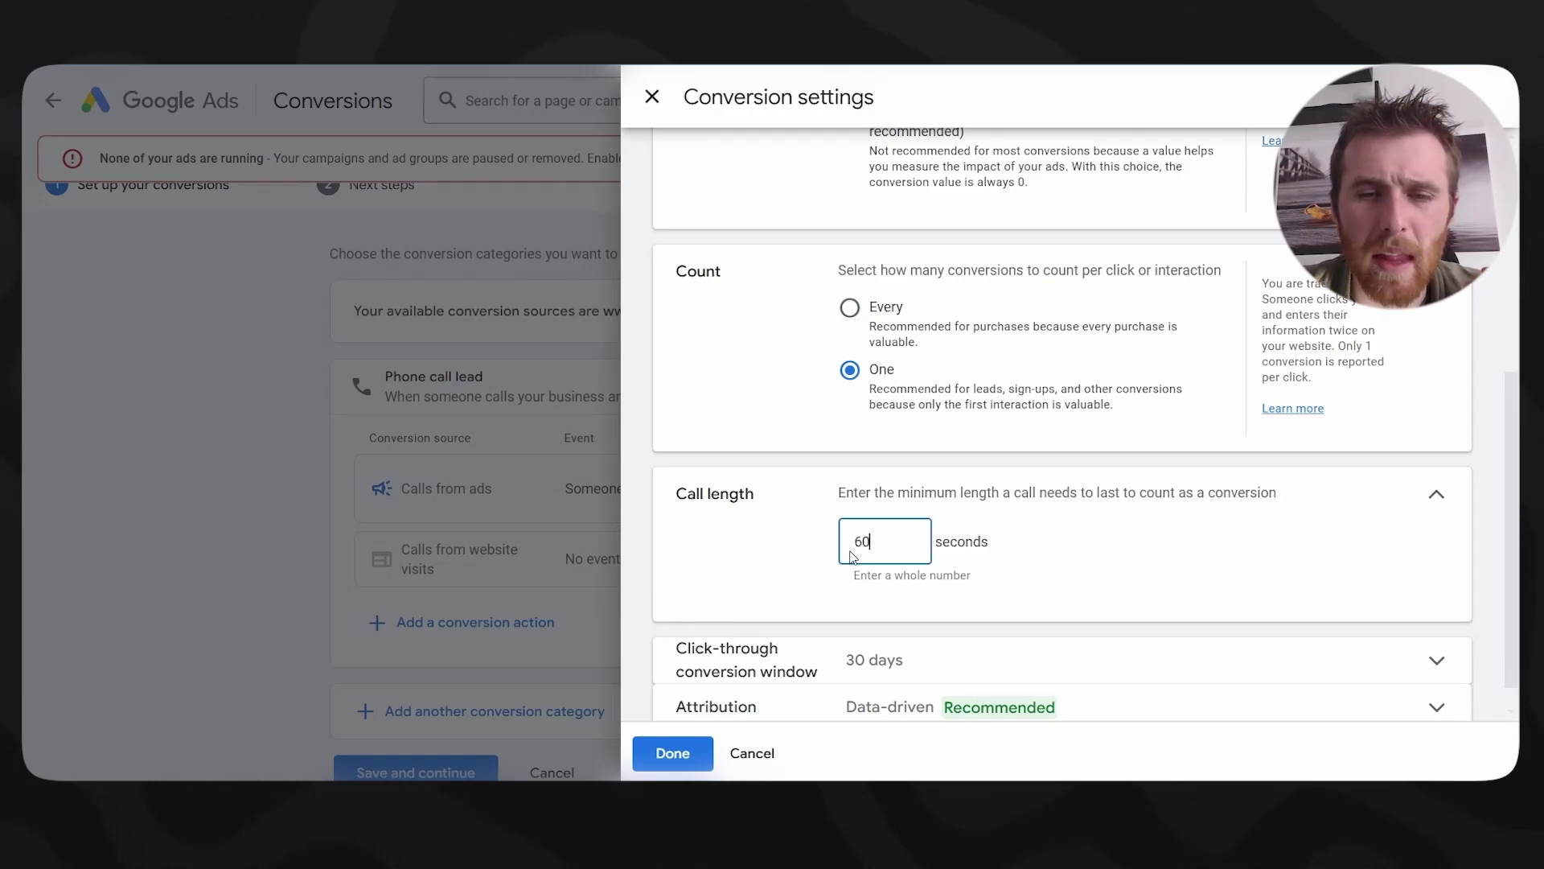
{"action": "double_click", "coordinate": [869, 538]}
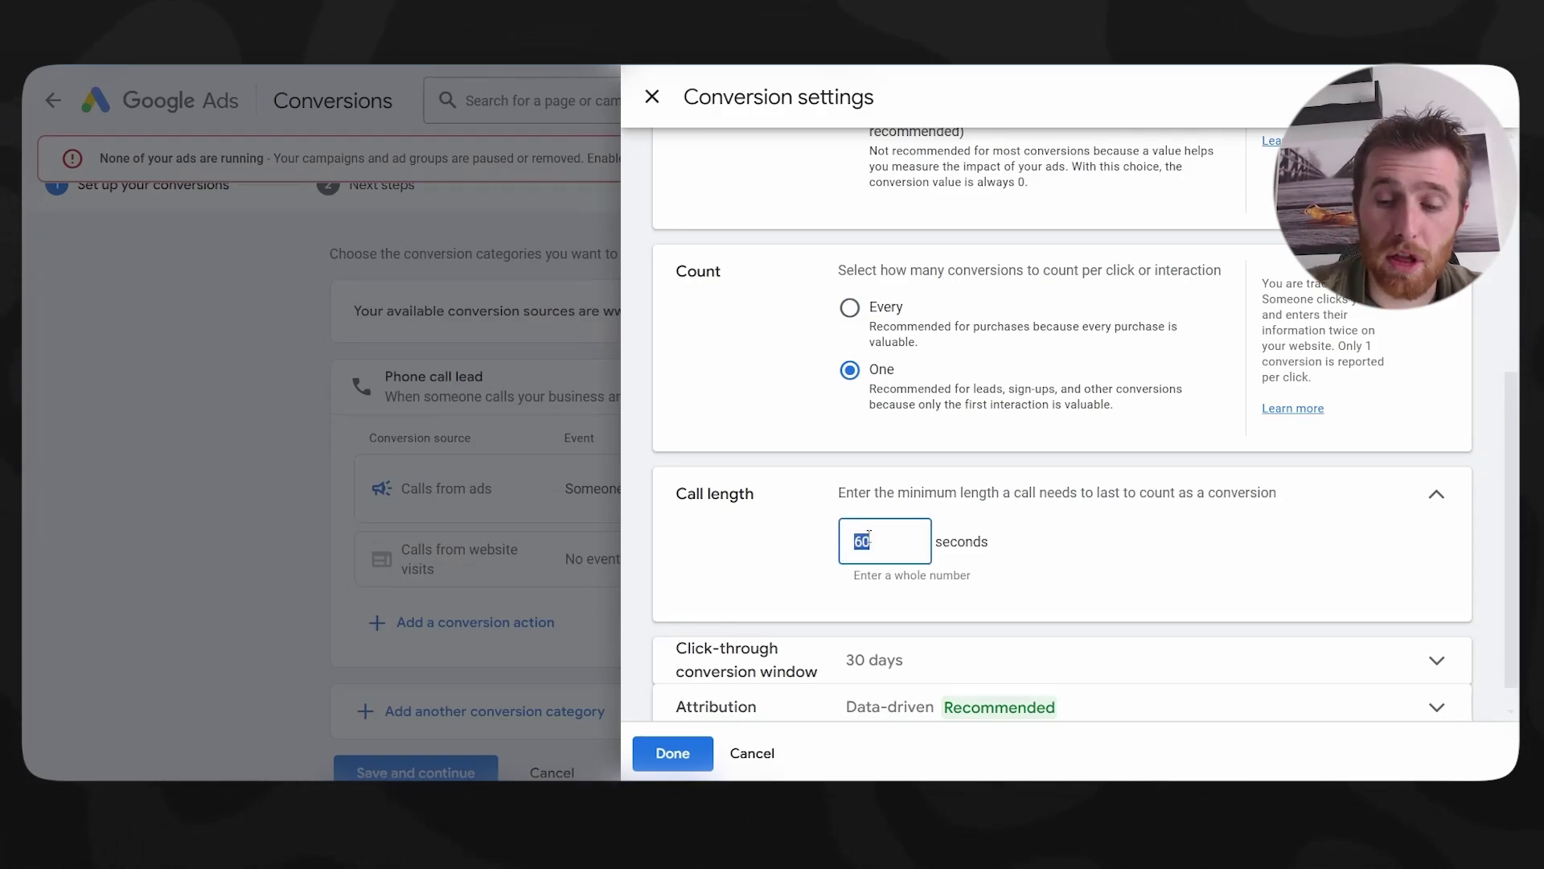
{"action": "type", "text": "30"}
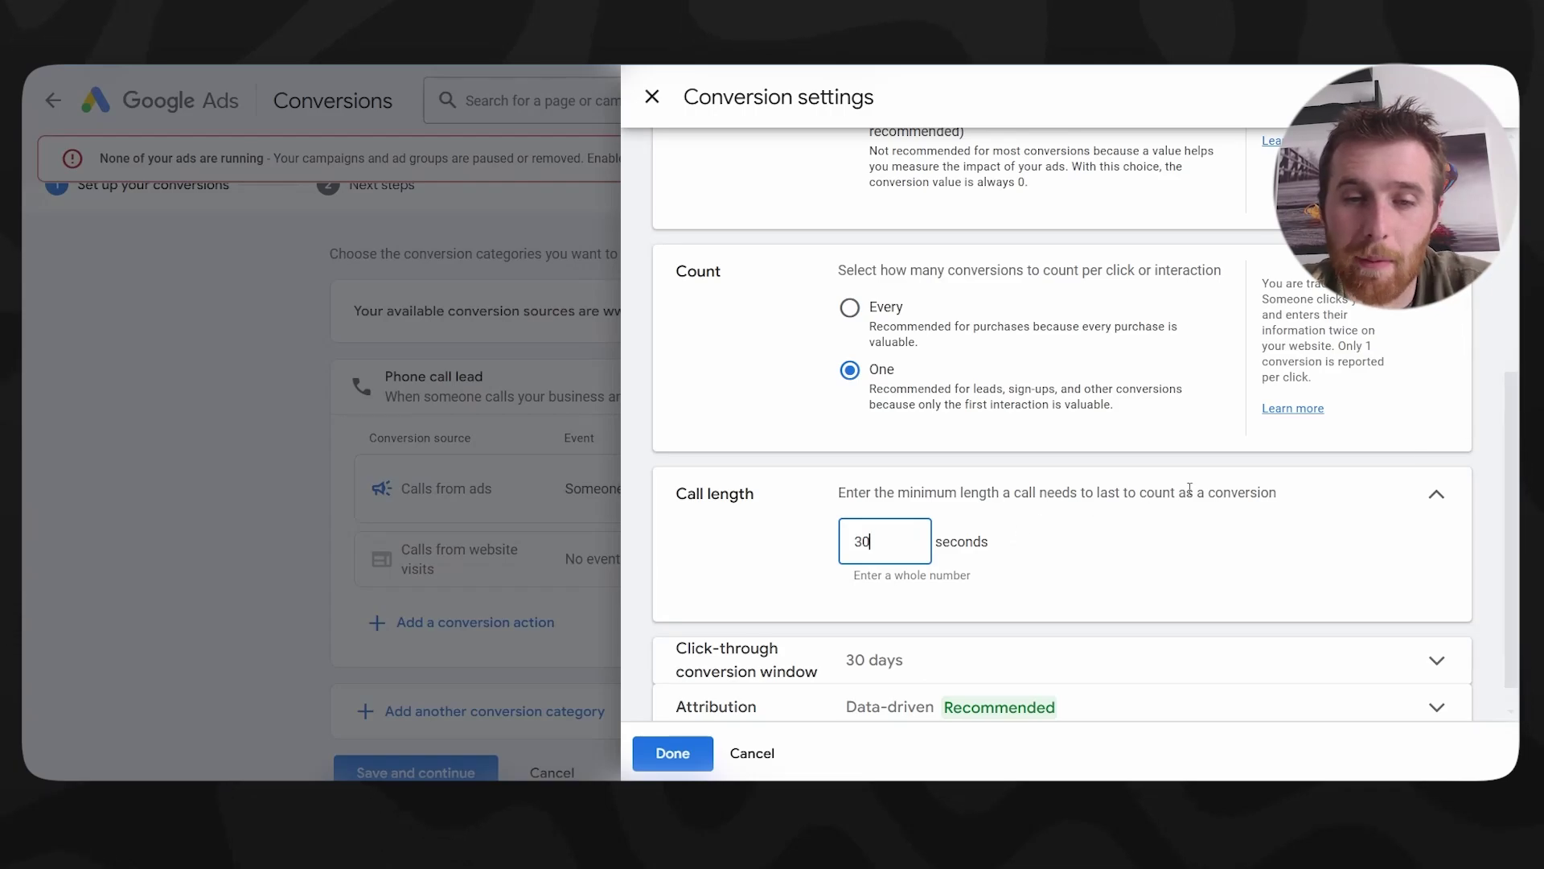
{"action": "scroll", "coordinate": [1195, 499], "scroll_direction": "down", "scroll_amount": 1}
{"action": "left_click", "coordinate": [1209, 535]}
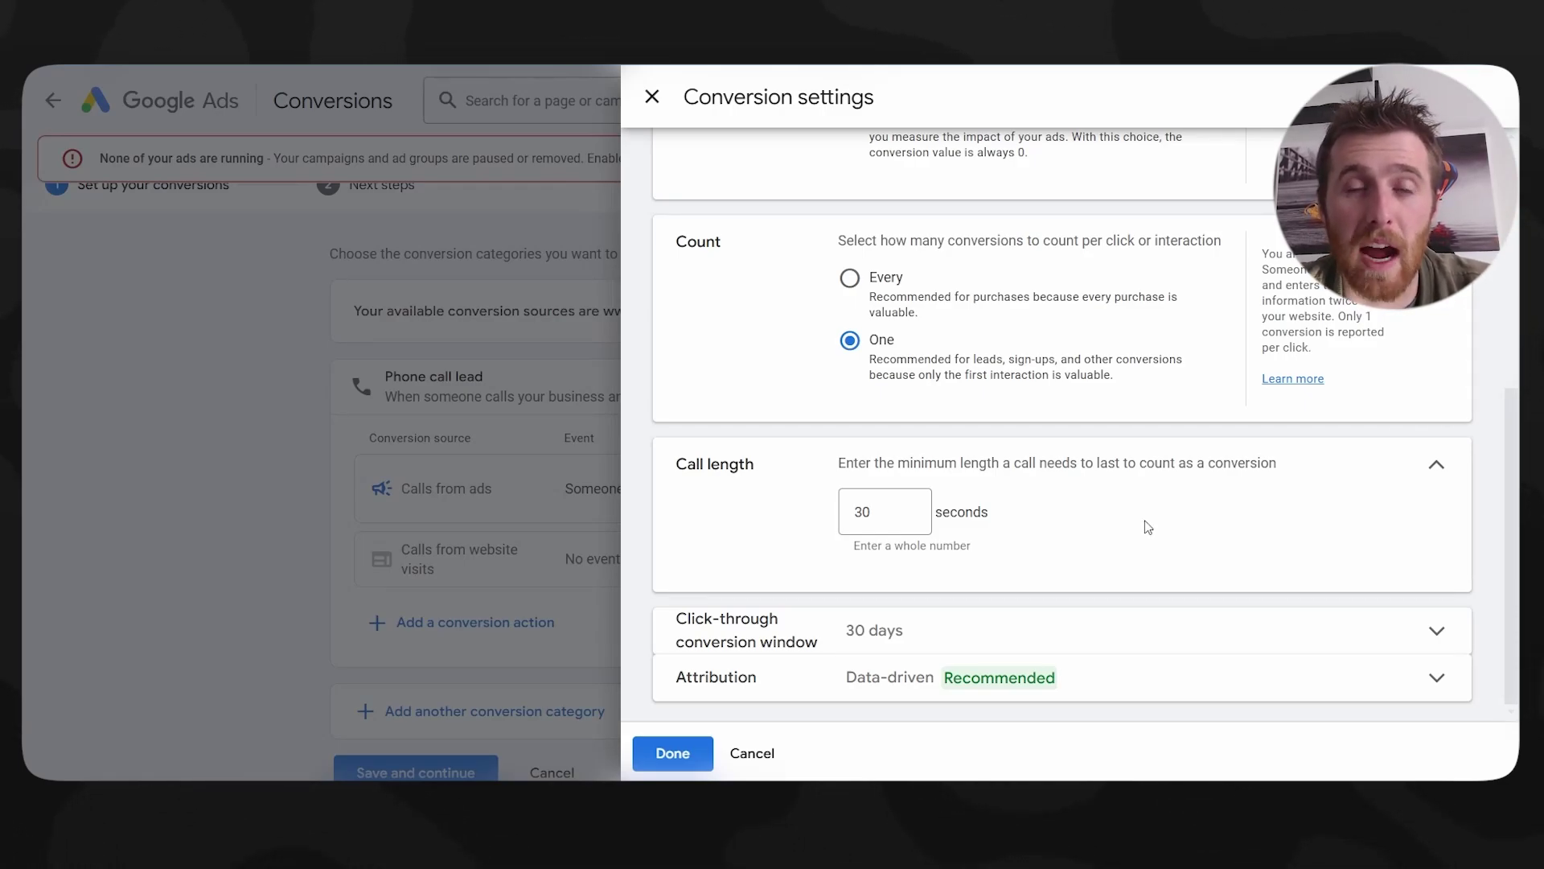
- Keep the click-through conversion window at 30 days
{"action": "left_click", "coordinate": [1075, 613]}
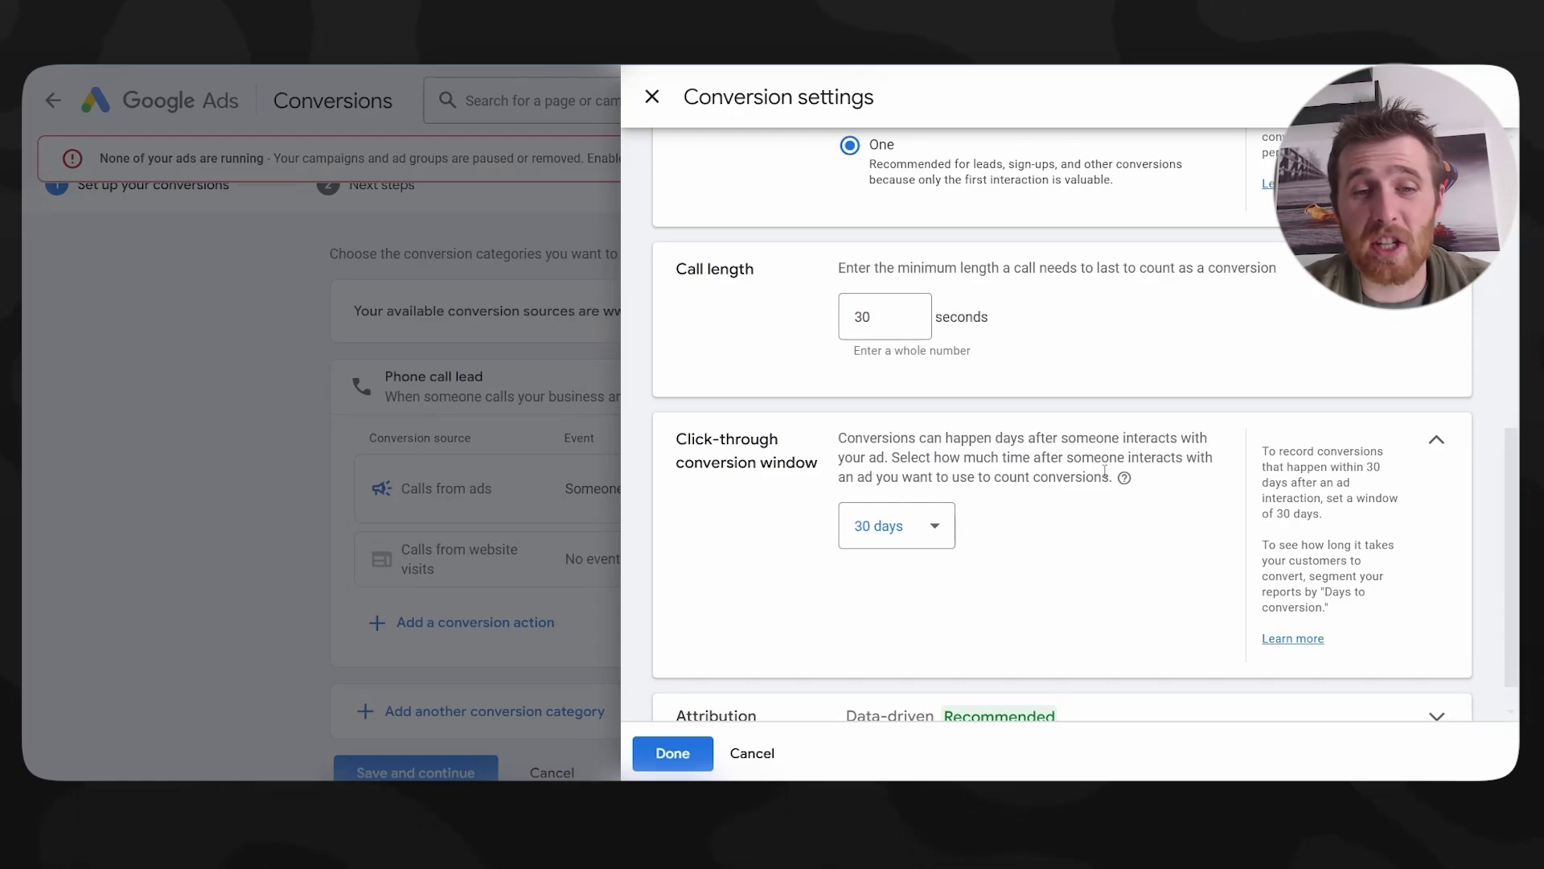
{"action": "left_click", "coordinate": [904, 537]}
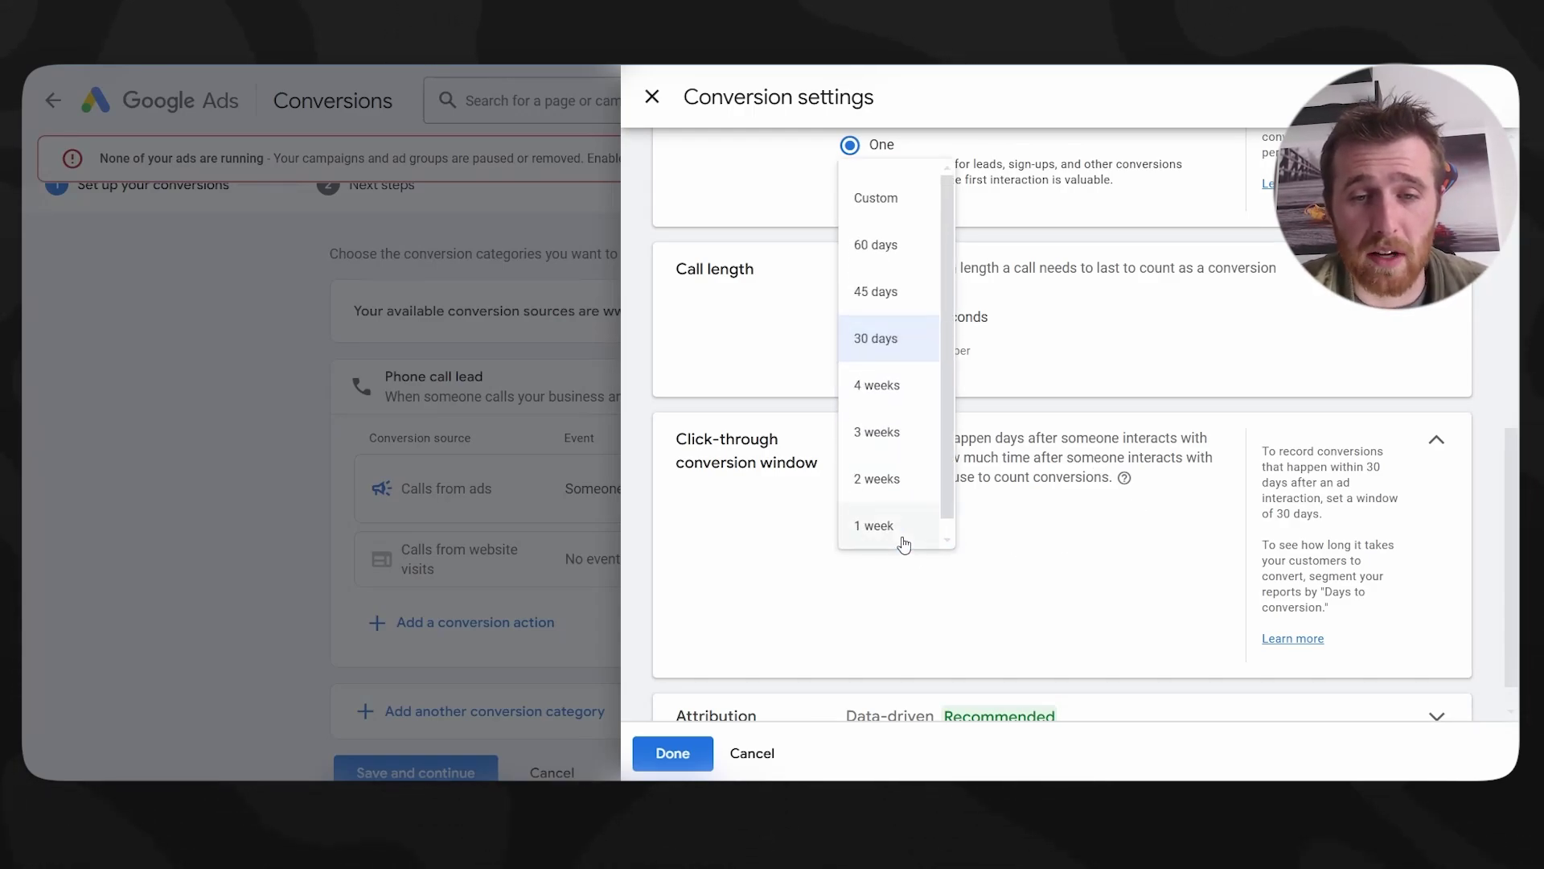
{"action": "left_click", "coordinate": [877, 344]}
{"action": "scroll", "coordinate": [1026, 509], "scroll_direction": "down", "scroll_amount": 1}
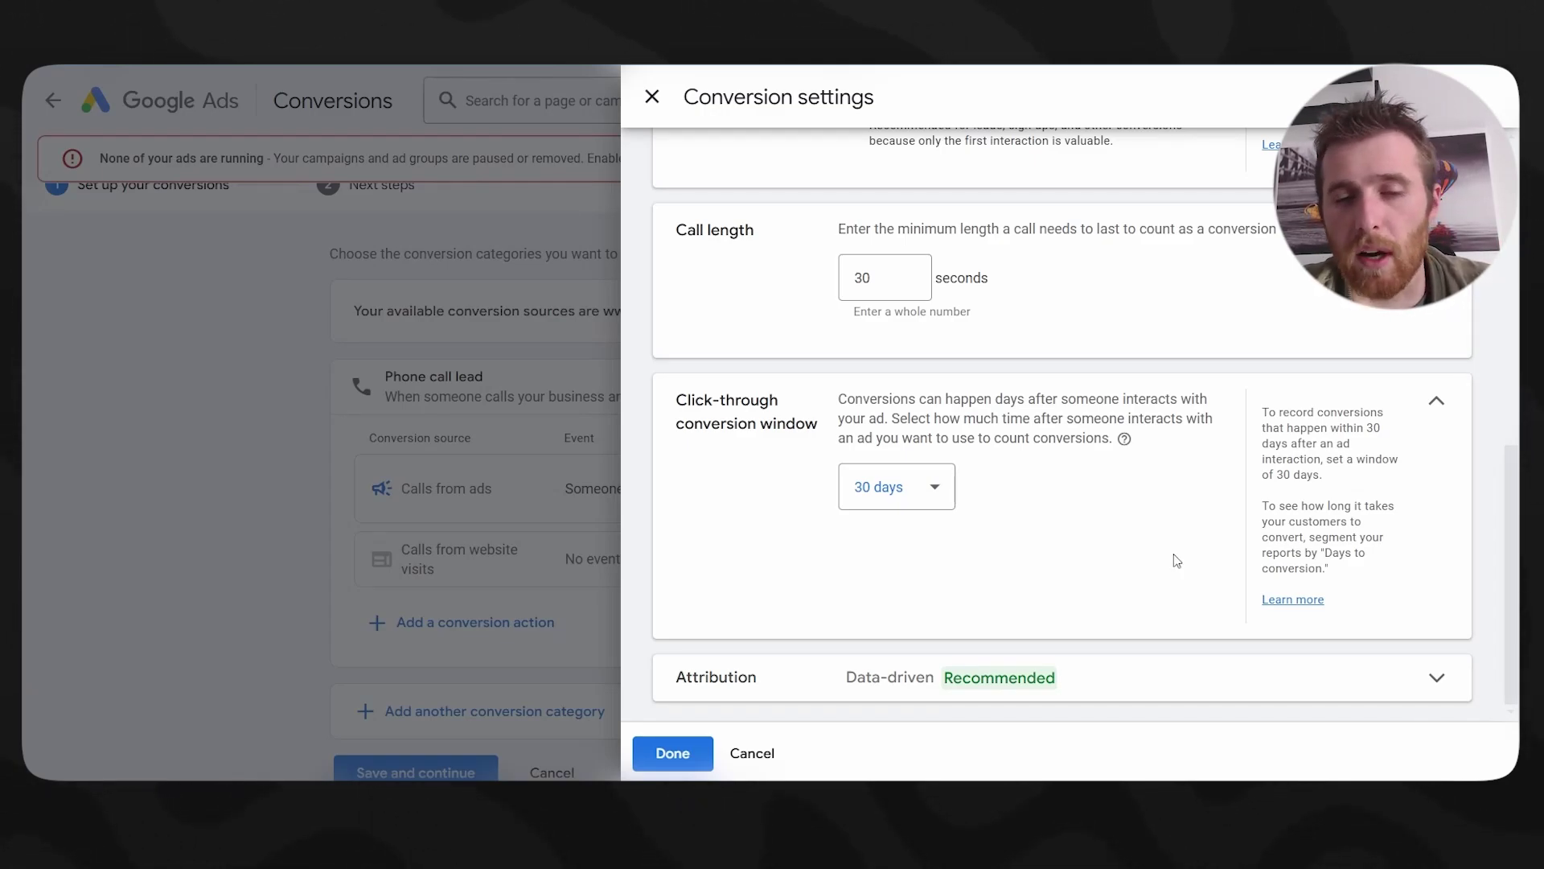
- Keep the attribution model set to Data-driven
{"action": "left_click", "coordinate": [748, 678]}
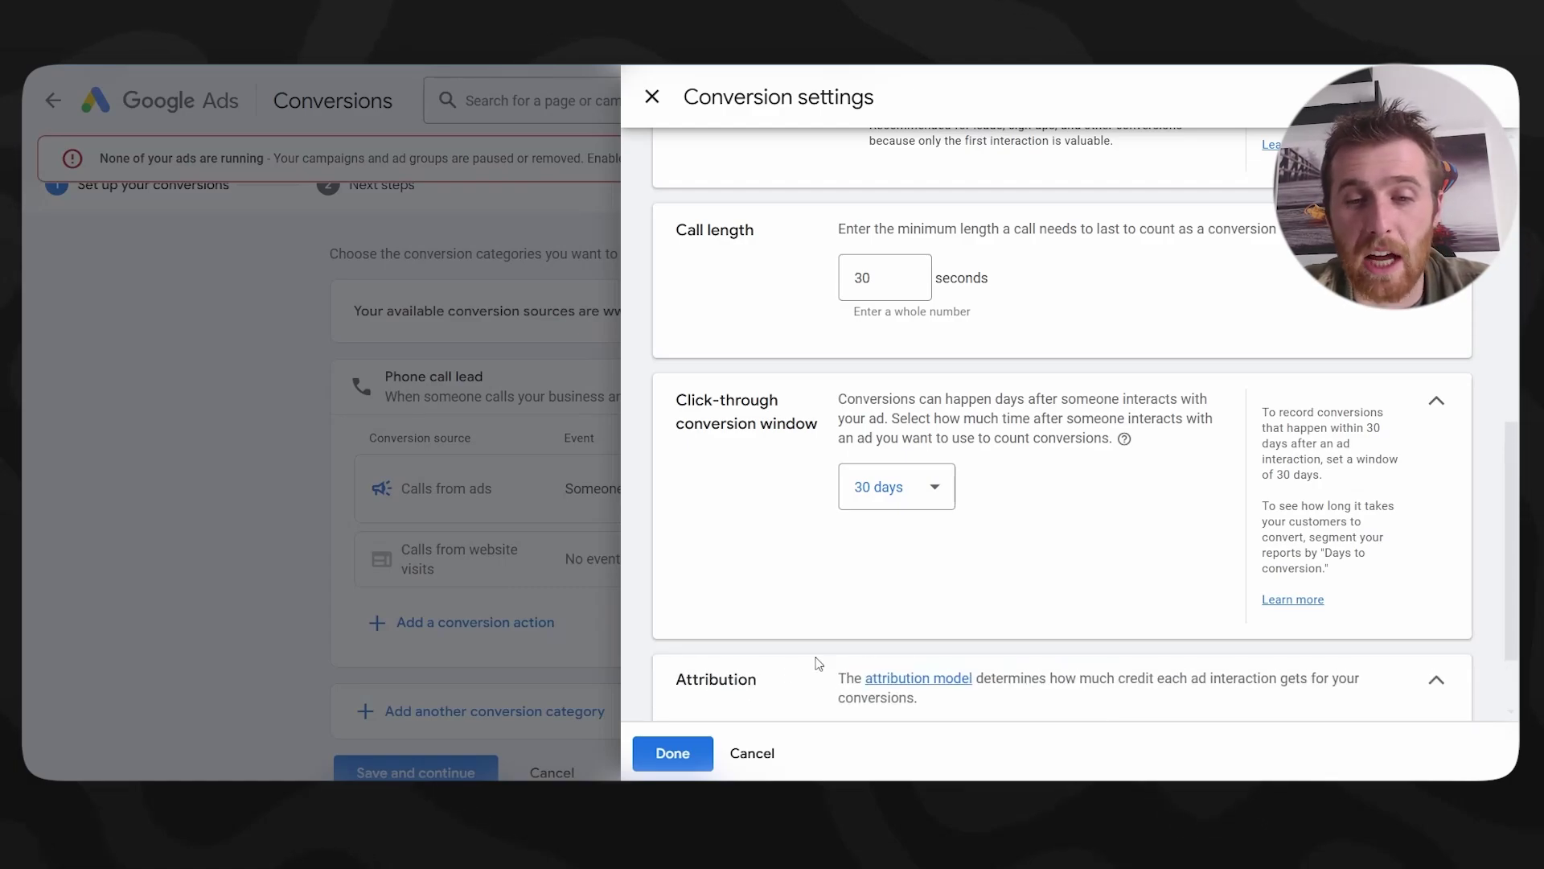
{"action": "left_click", "coordinate": [1052, 650]}
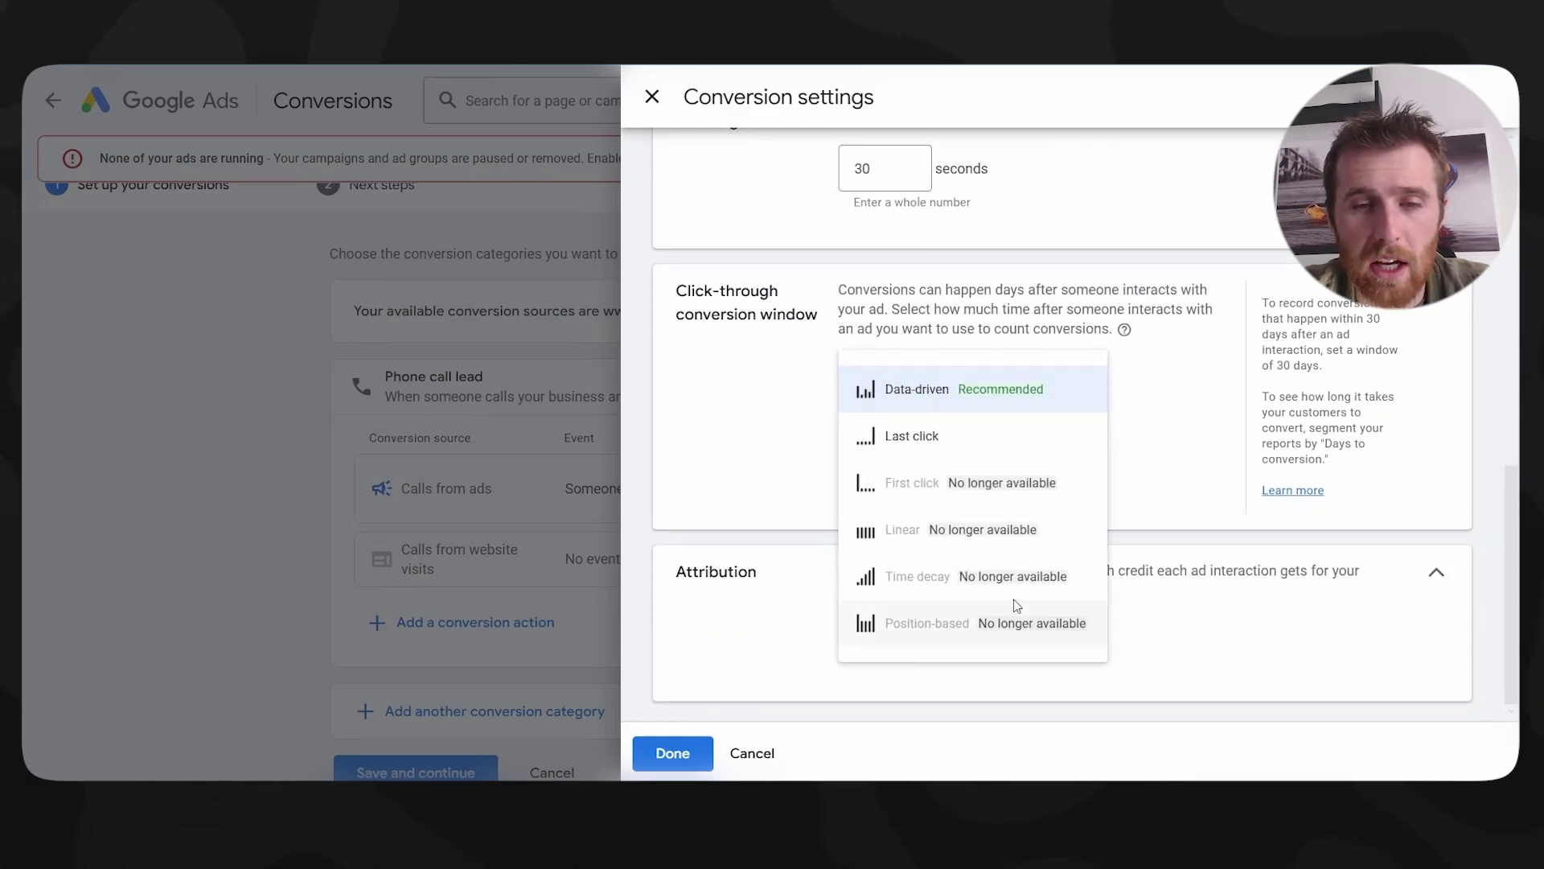
{"action": "left_click", "coordinate": [685, 545]}
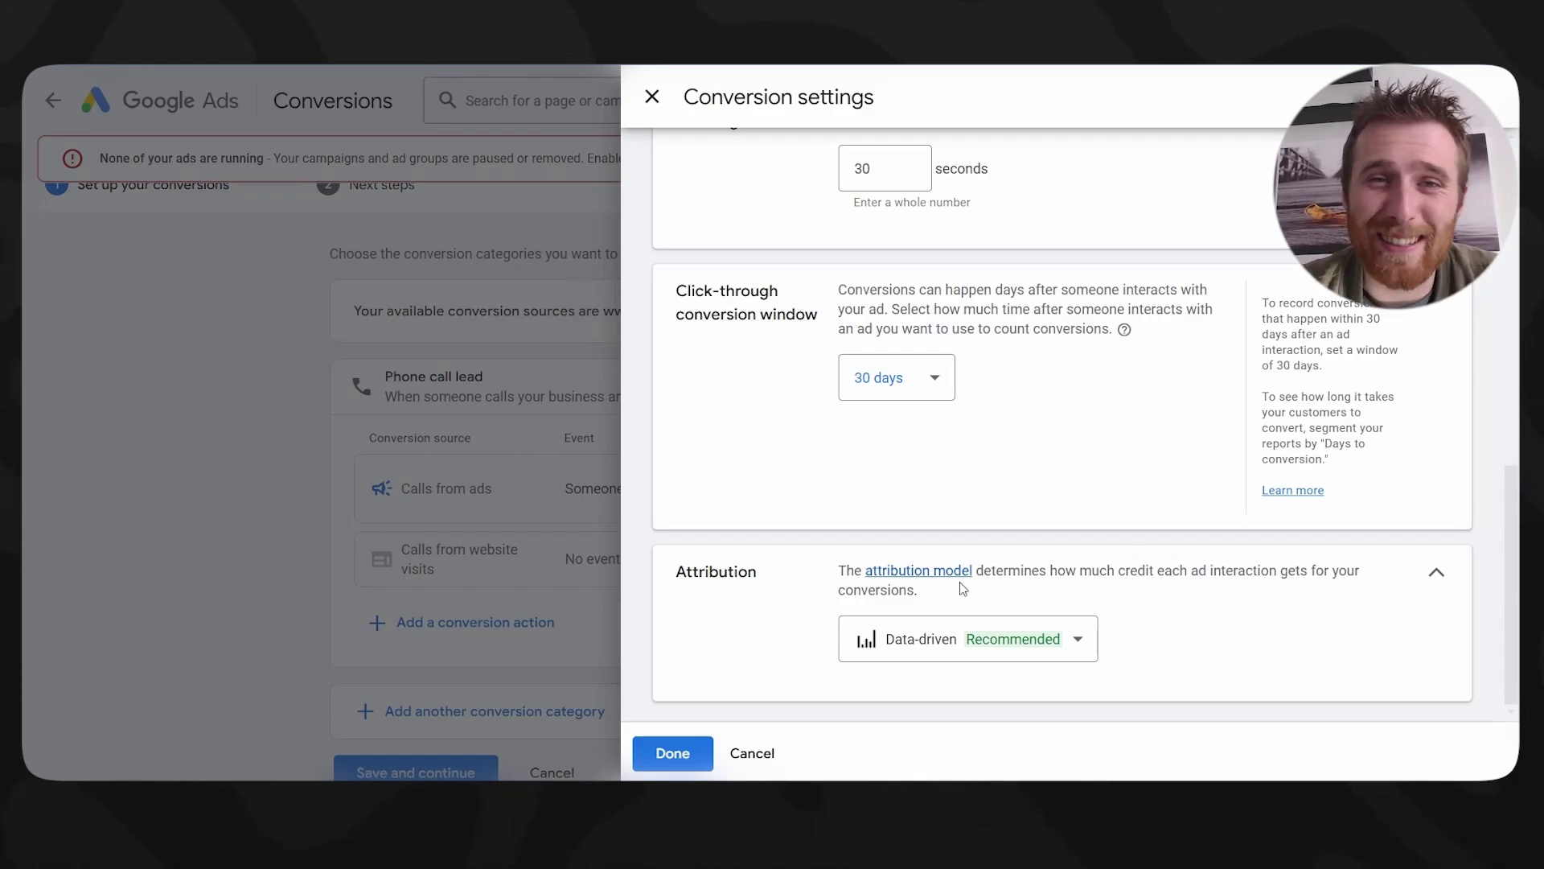
- Save and finish the Phone call lead conversion action, then return to Campaigns Overview
{"action": "left_click", "coordinate": [674, 755]}
{"action": "scroll", "coordinate": [293, 514], "scroll_direction": "down", "scroll_amount": 1}
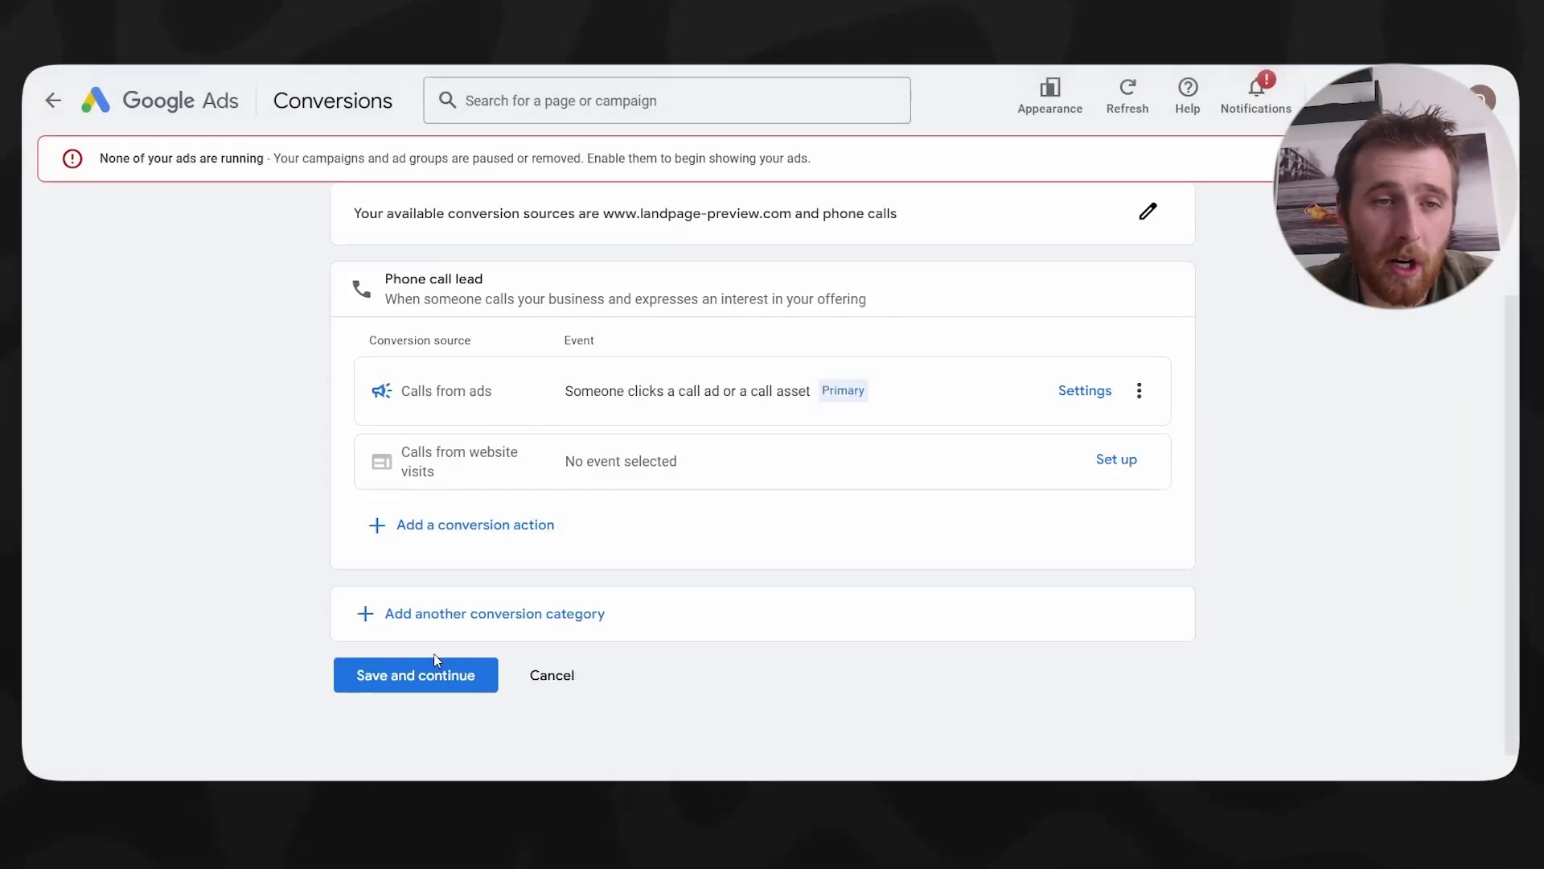
{"action": "left_click", "coordinate": [412, 689]}
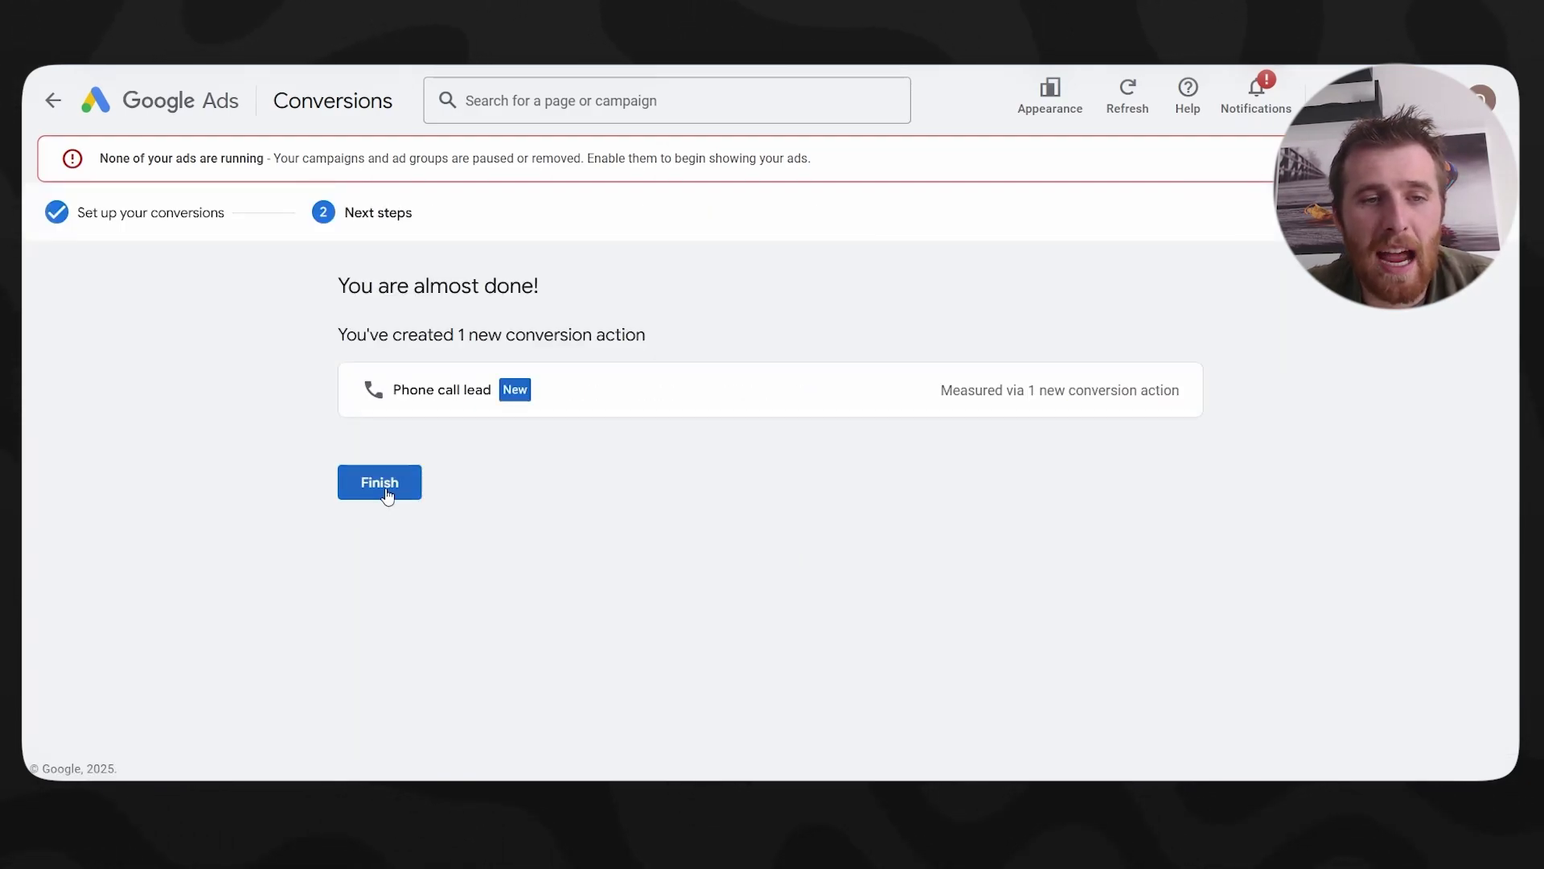
{"action": "left_click", "coordinate": [387, 495]}
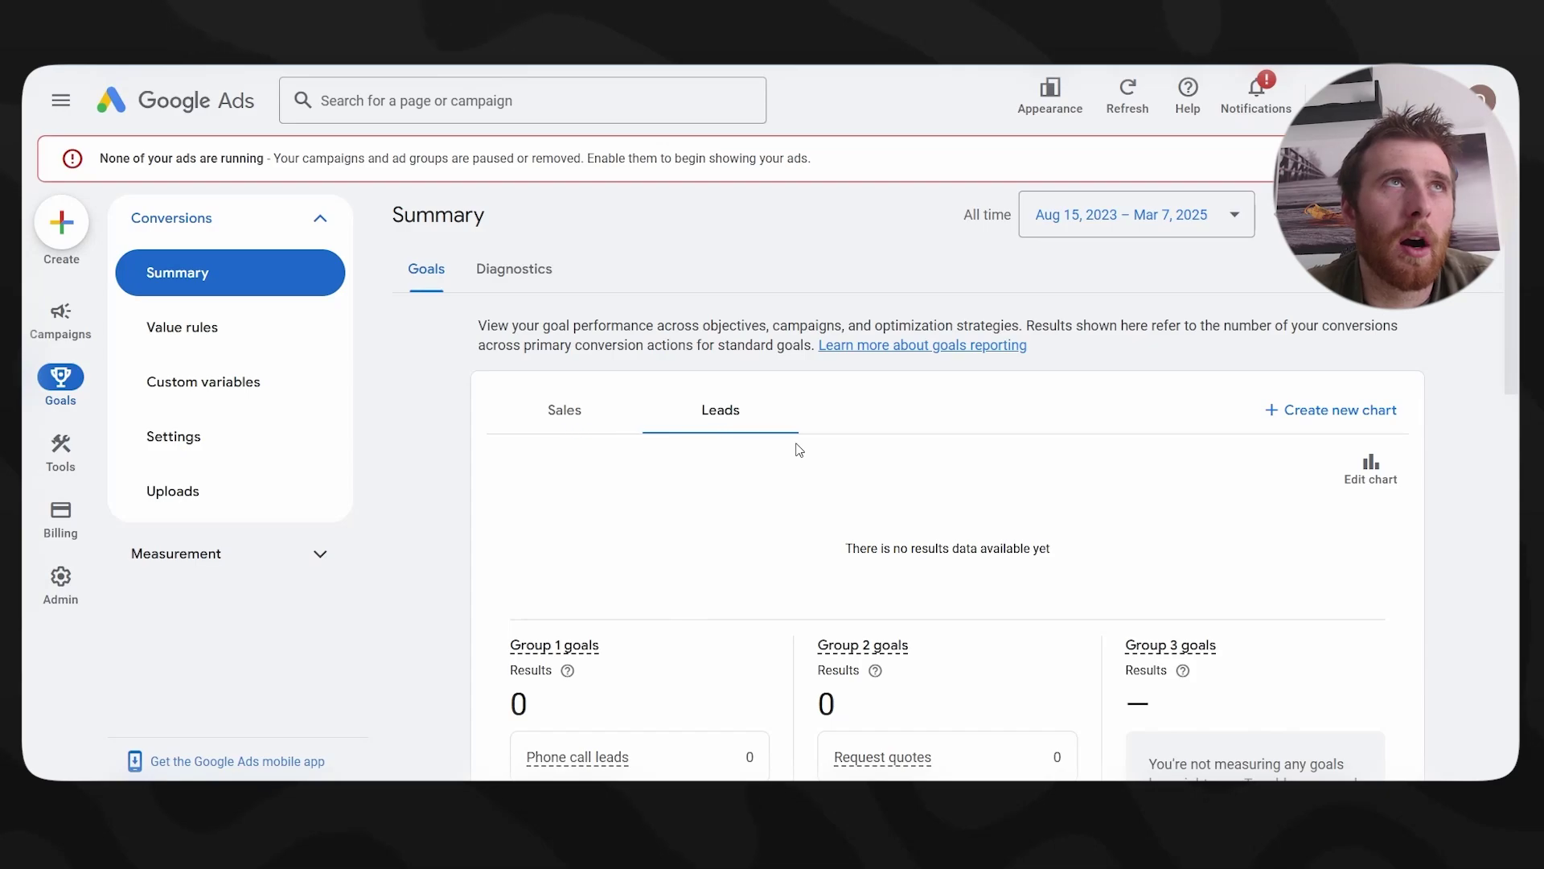
{"action": "mouse_move", "coordinate": [58, 316]}
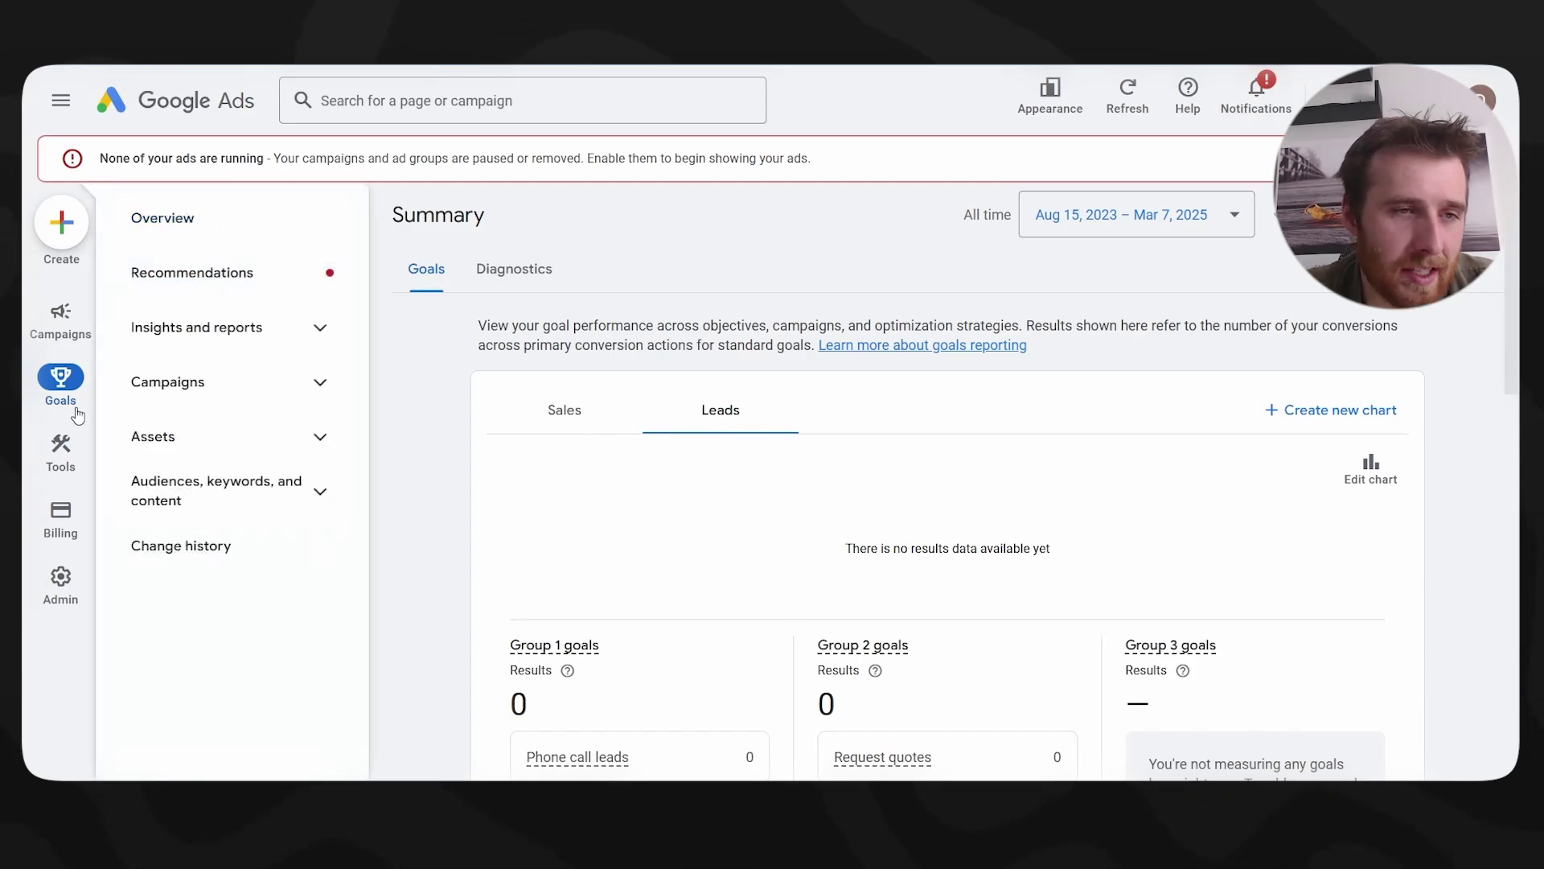
{"action": "left_click", "coordinate": [64, 319]}
- Show the campaign's assets list filtered to Call assets
{"action": "left_click", "coordinate": [169, 436]}
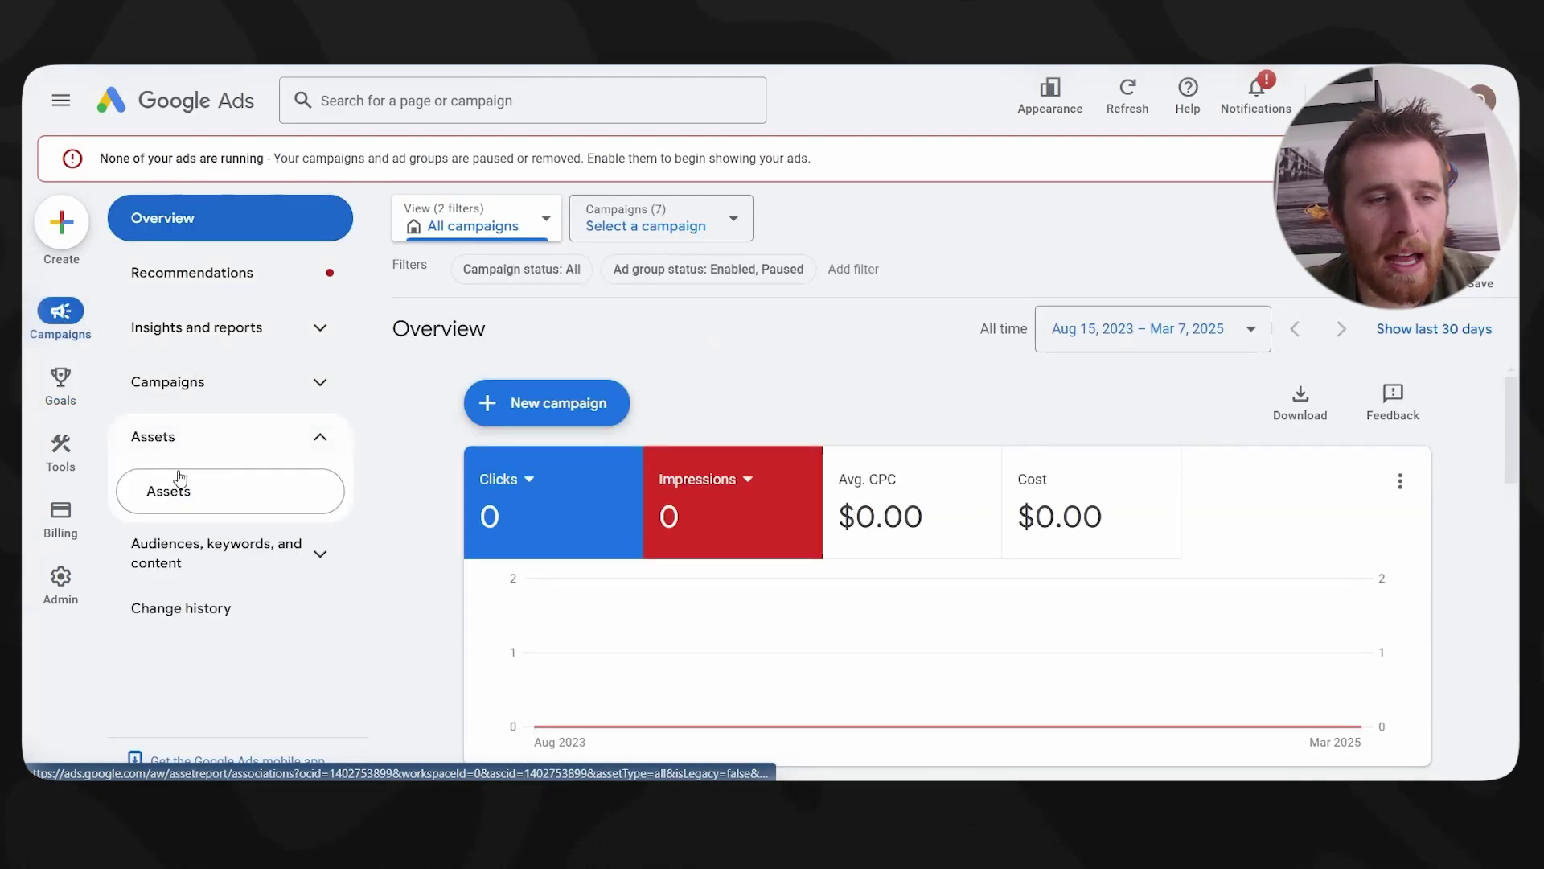
{"action": "left_click", "coordinate": [179, 483]}
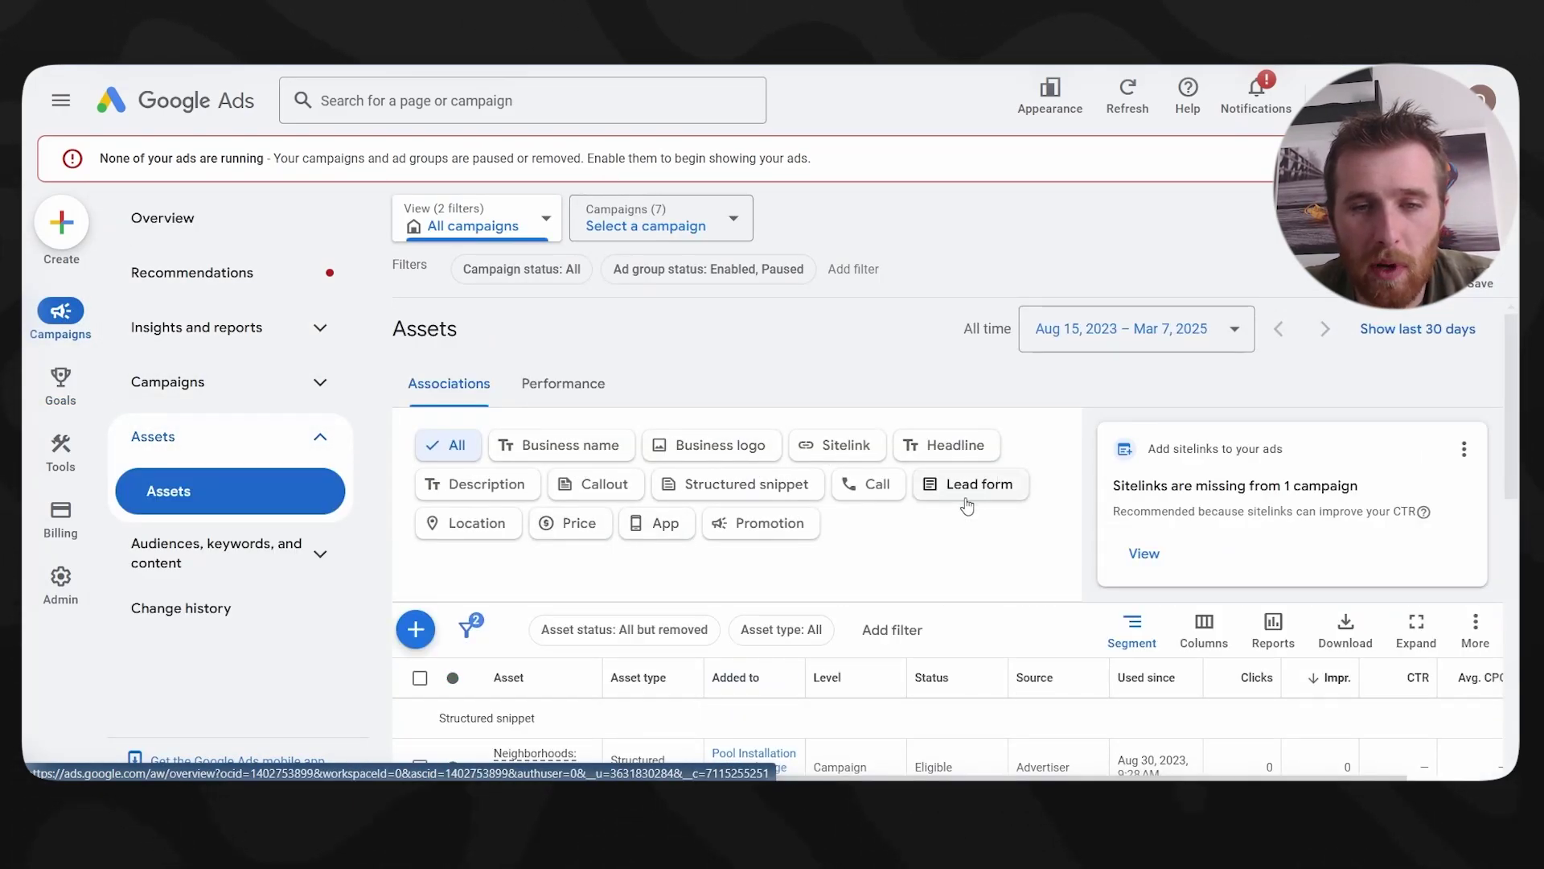
{"action": "left_click", "coordinate": [869, 486]}
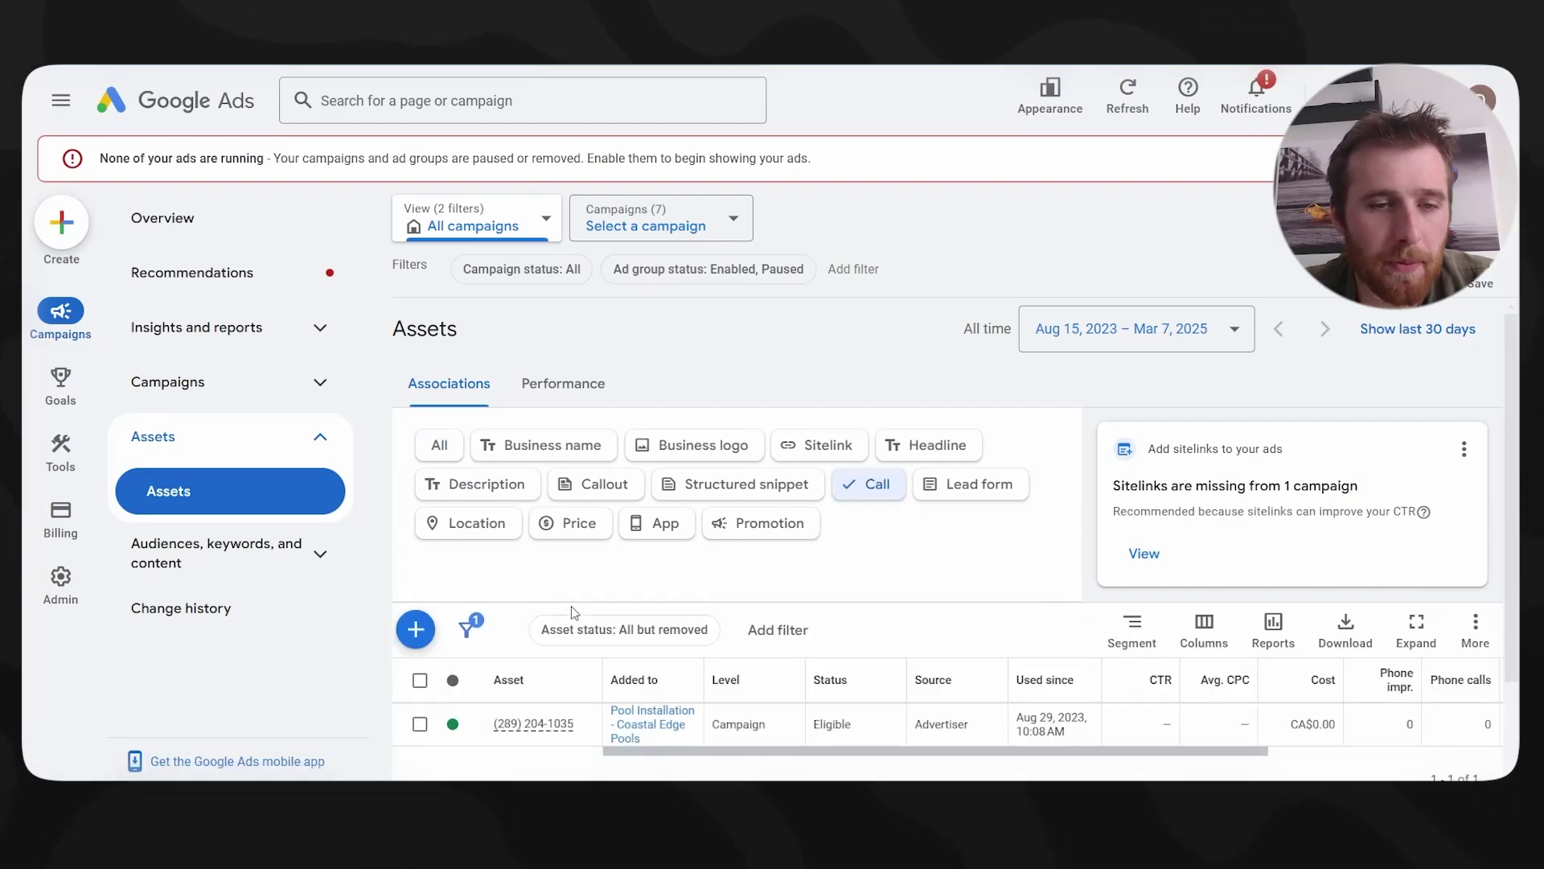
{"action": "scroll", "coordinate": [530, 579], "scroll_direction": "down", "scroll_amount": 1}
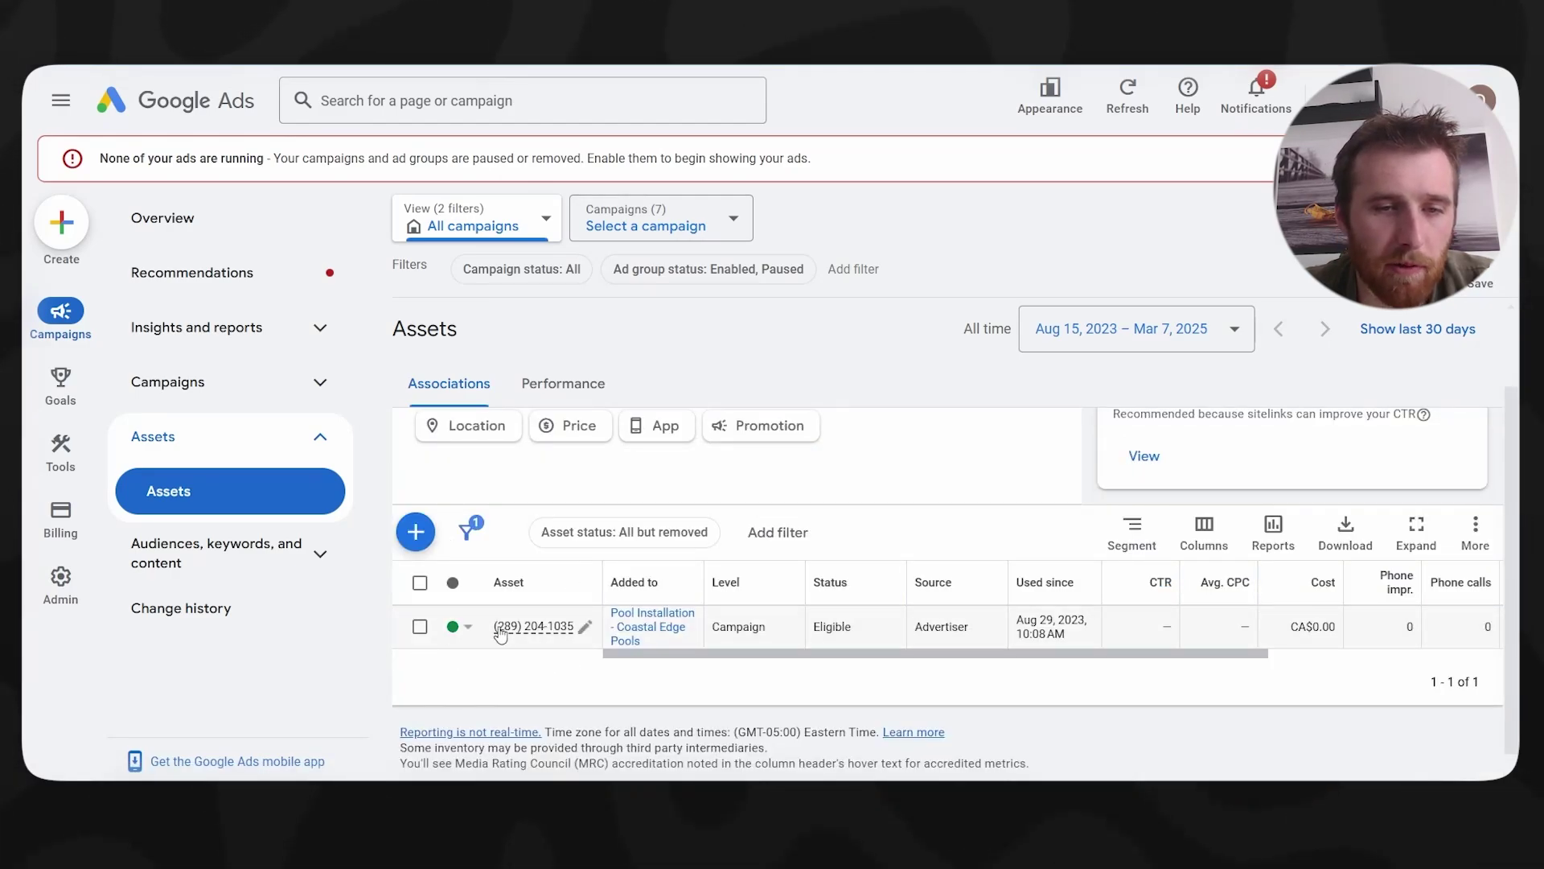
- Set the call asset's conversion action to Call Extension (2) and save it
{"action": "left_click", "coordinate": [585, 628]}
{"action": "left_click", "coordinate": [587, 635]}
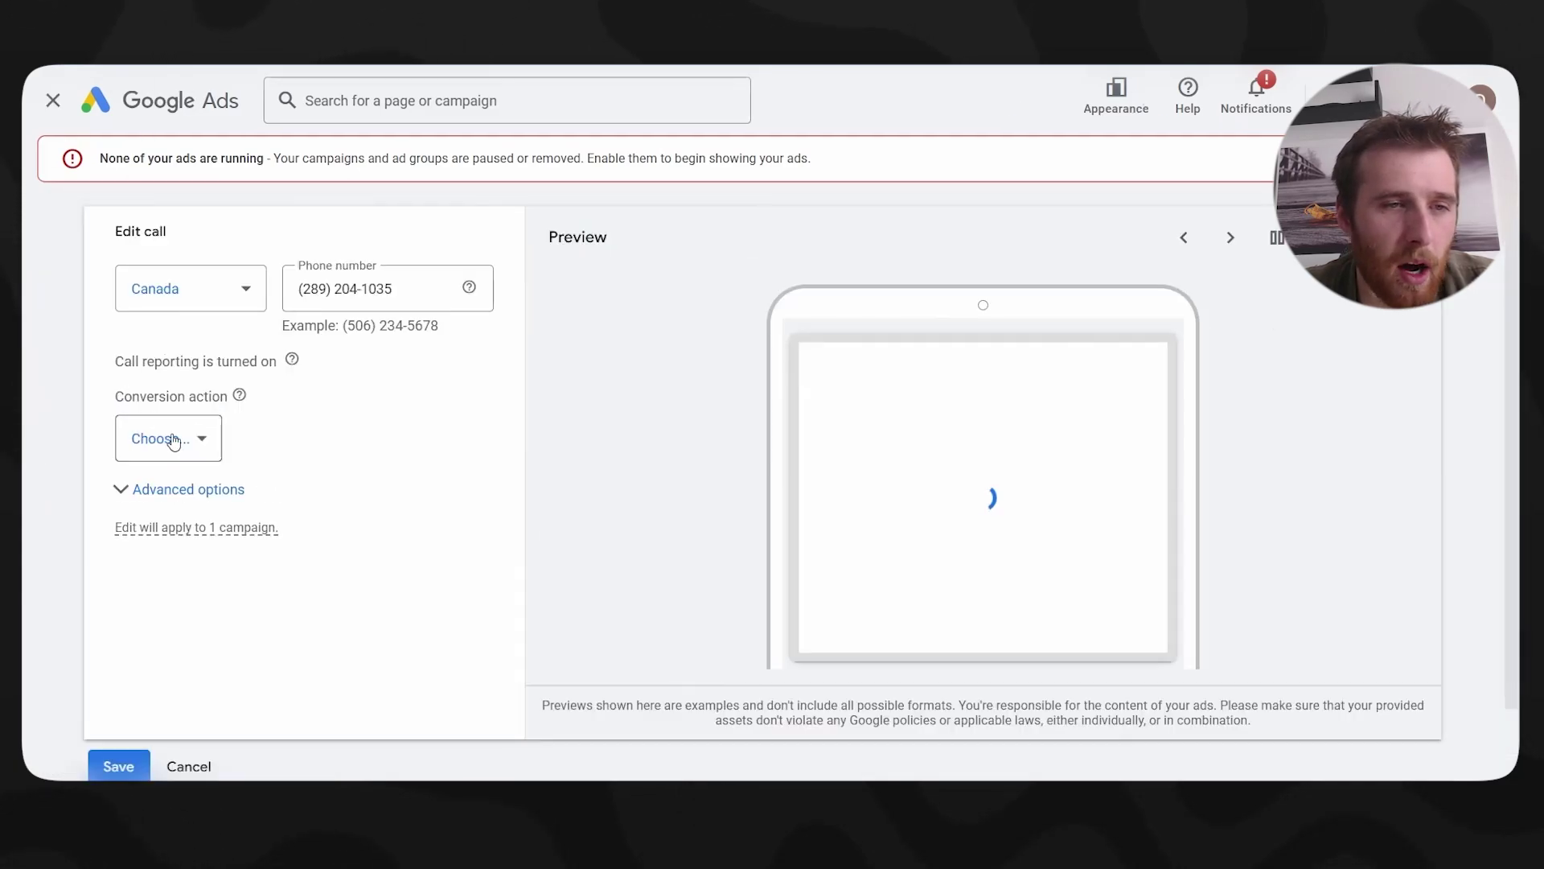
{"action": "left_click_drag", "start_coordinate": [165, 439], "coordinate": [122, 397]}
{"action": "left_click", "coordinate": [166, 439]}
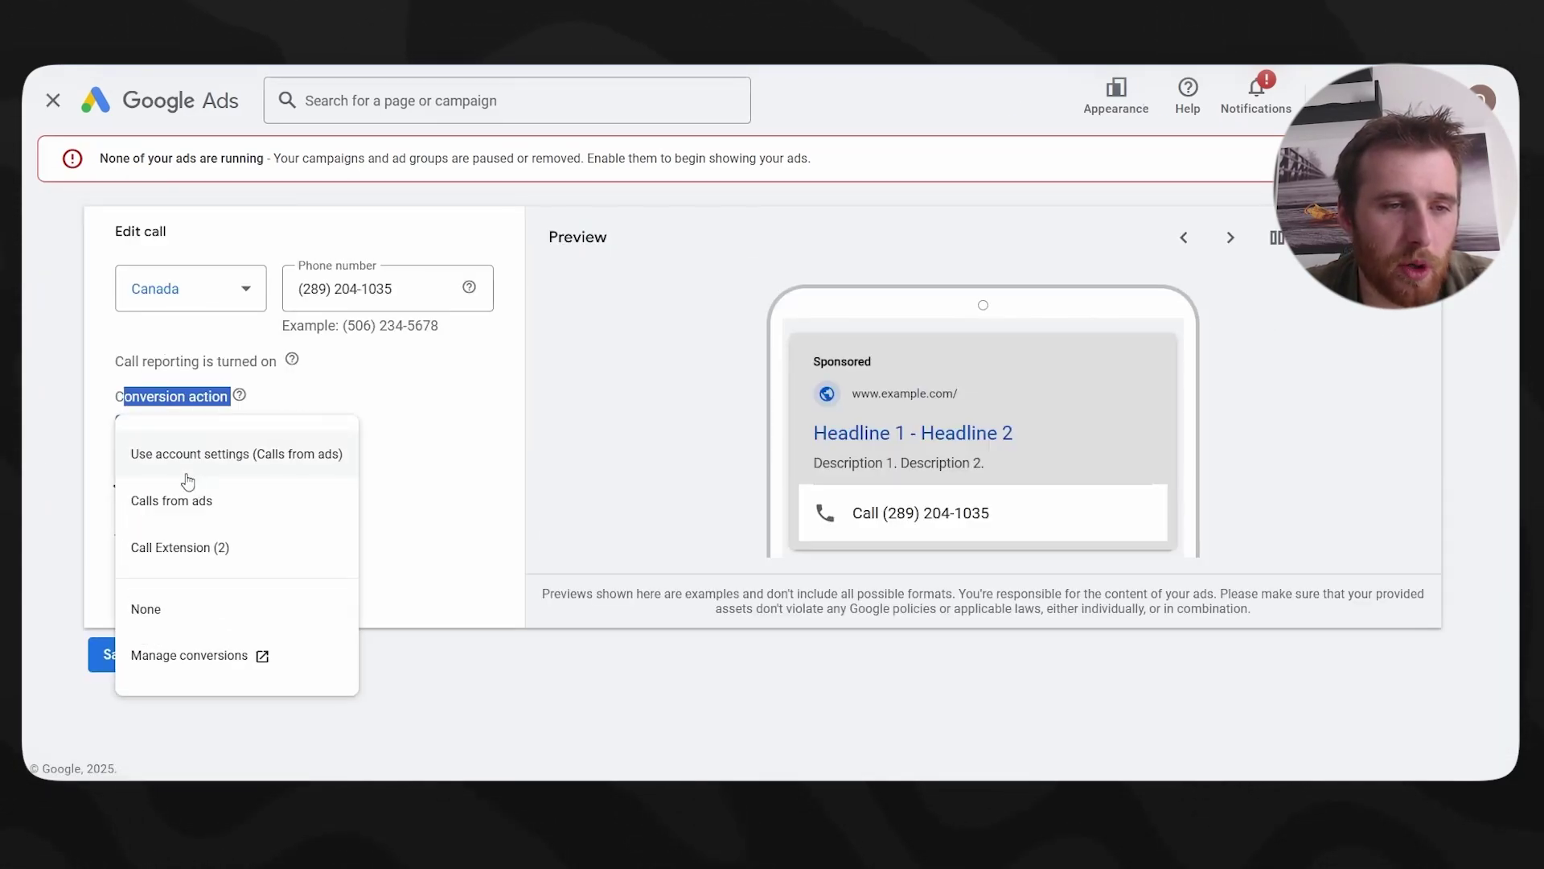
{"action": "left_click", "coordinate": [203, 550]}
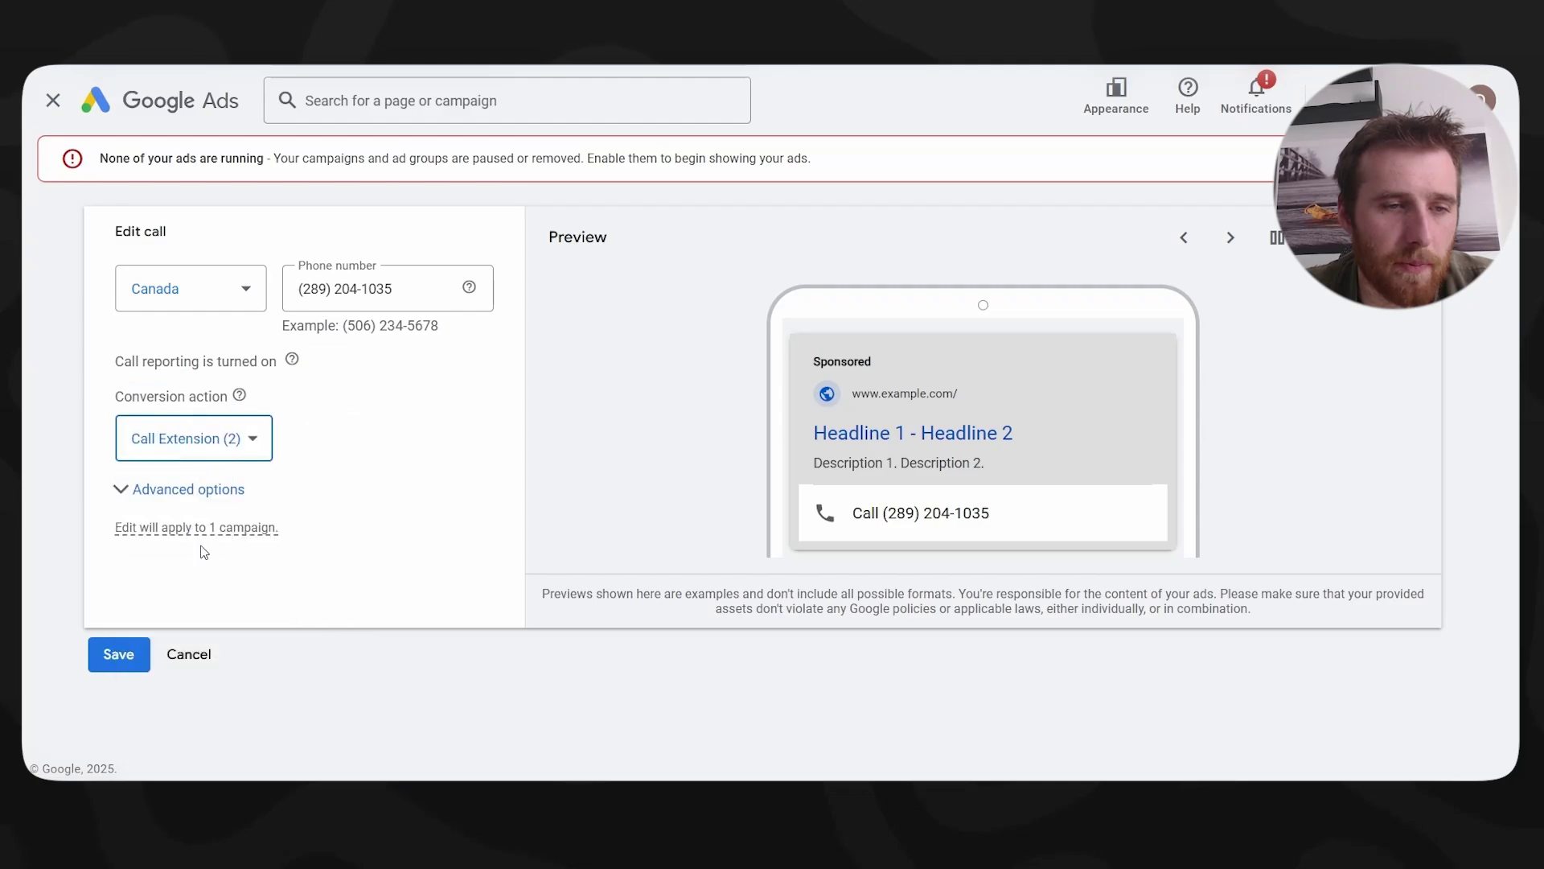
{"action": "left_click", "coordinate": [121, 652]}
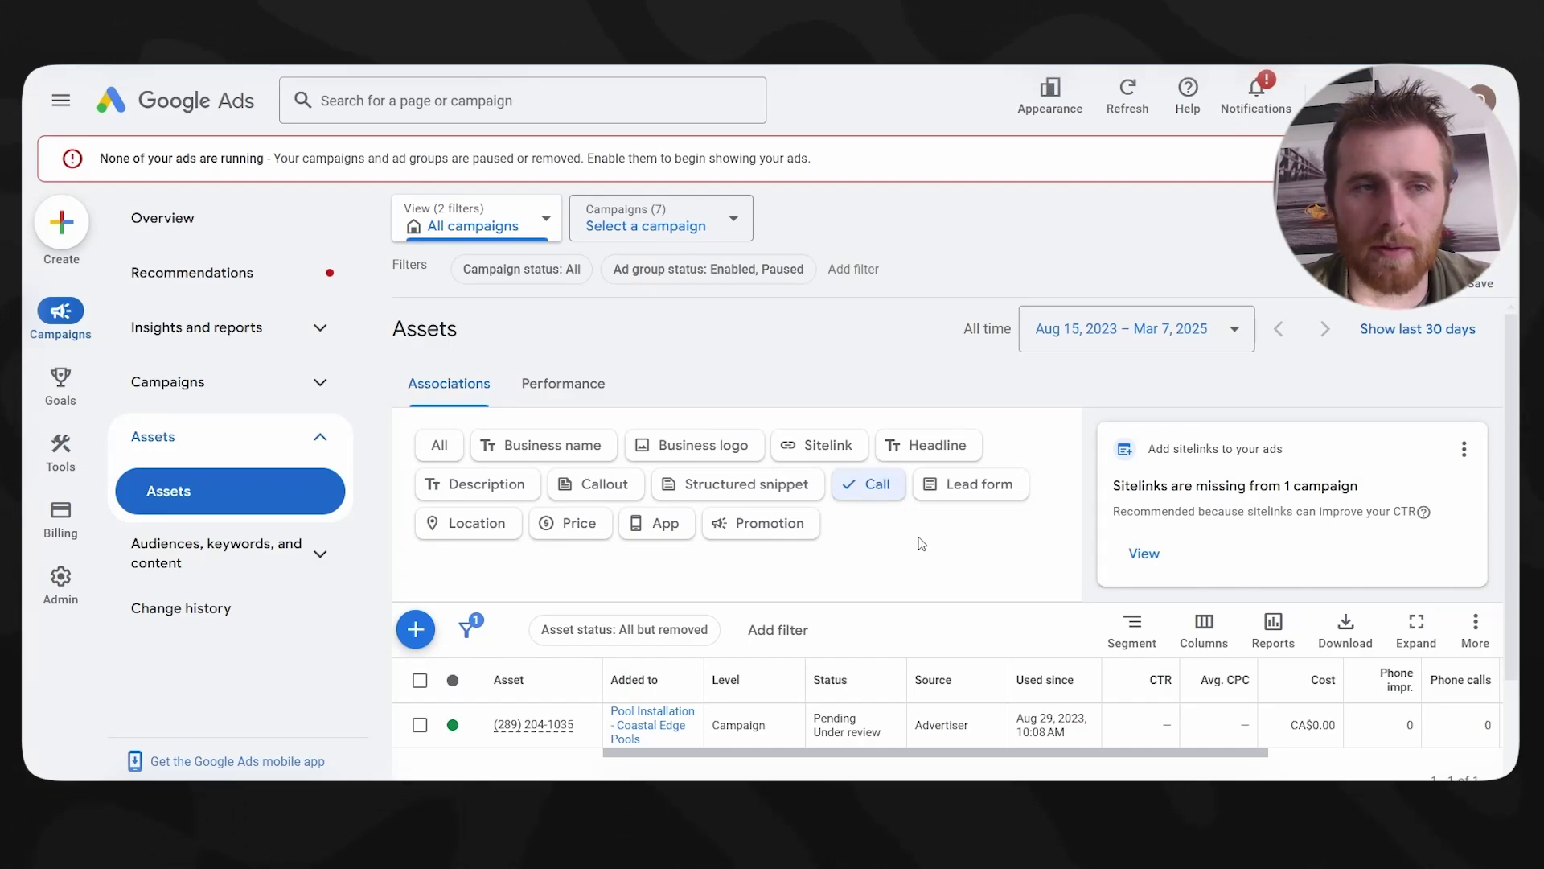
- From the Conversions Summary, start another conversion action with website and phone-call sources
{"action": "mouse_move", "coordinate": [60, 385]}
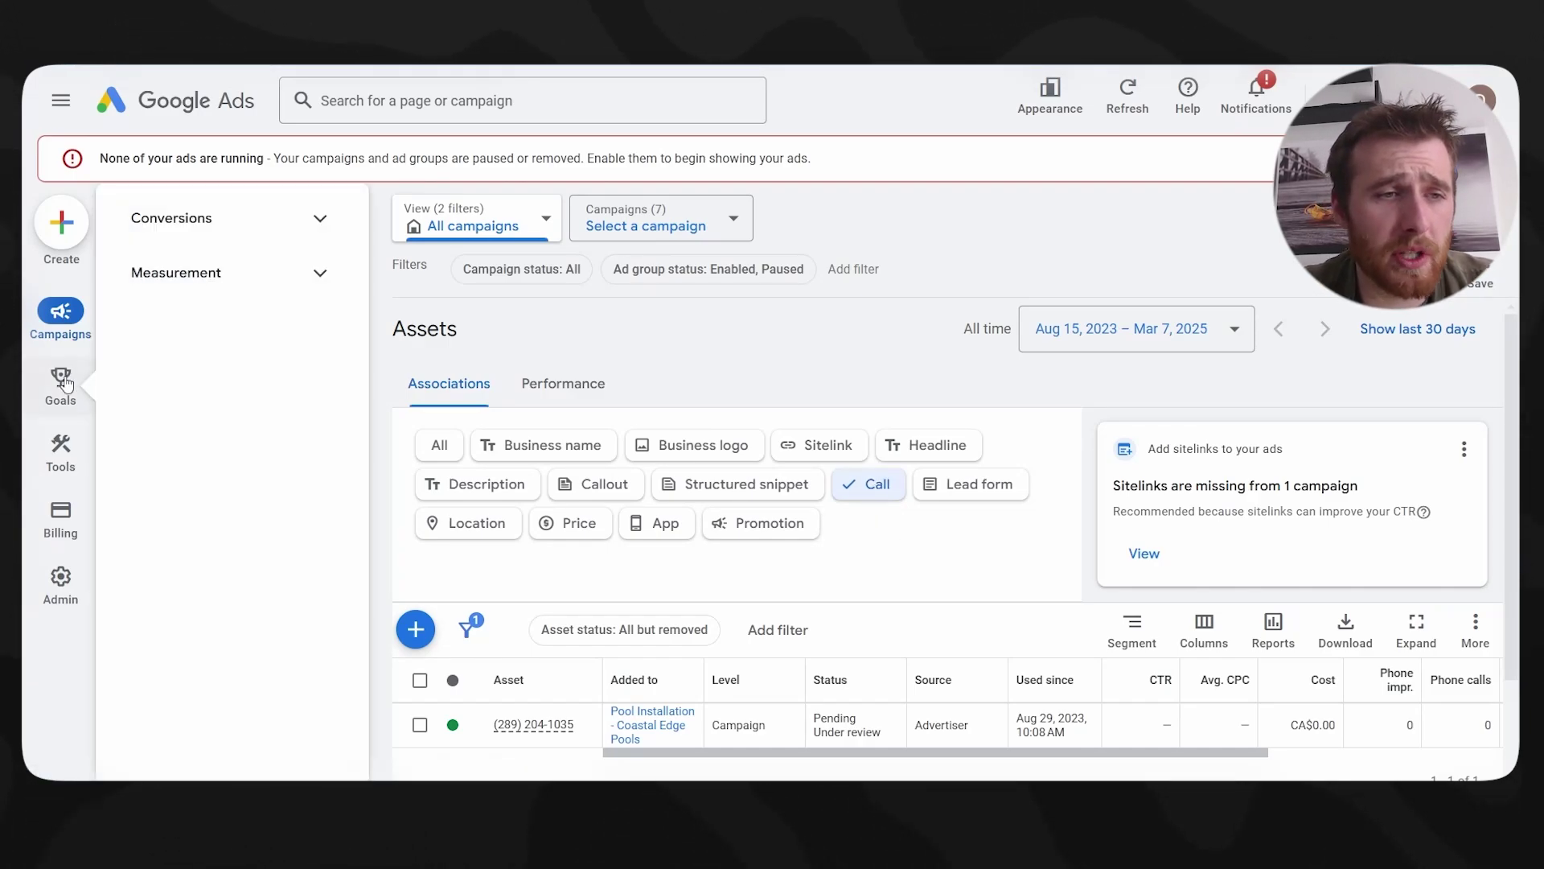
{"action": "left_click", "coordinate": [187, 227]}
{"action": "left_click", "coordinate": [183, 273]}
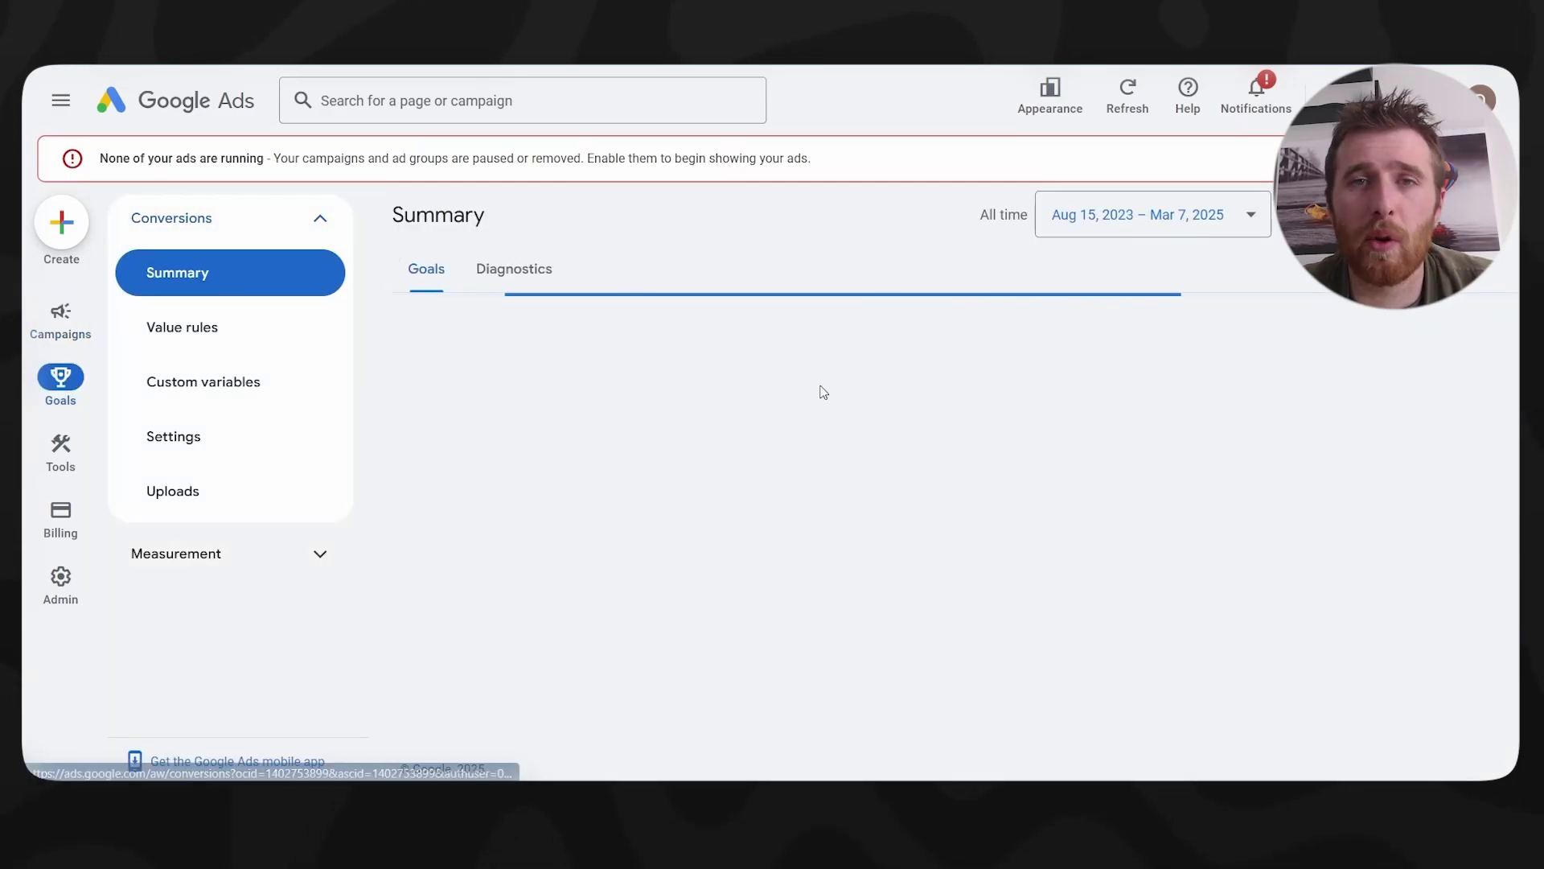
{"action": "scroll", "coordinate": [824, 392], "scroll_direction": "down", "scroll_amount": 5}
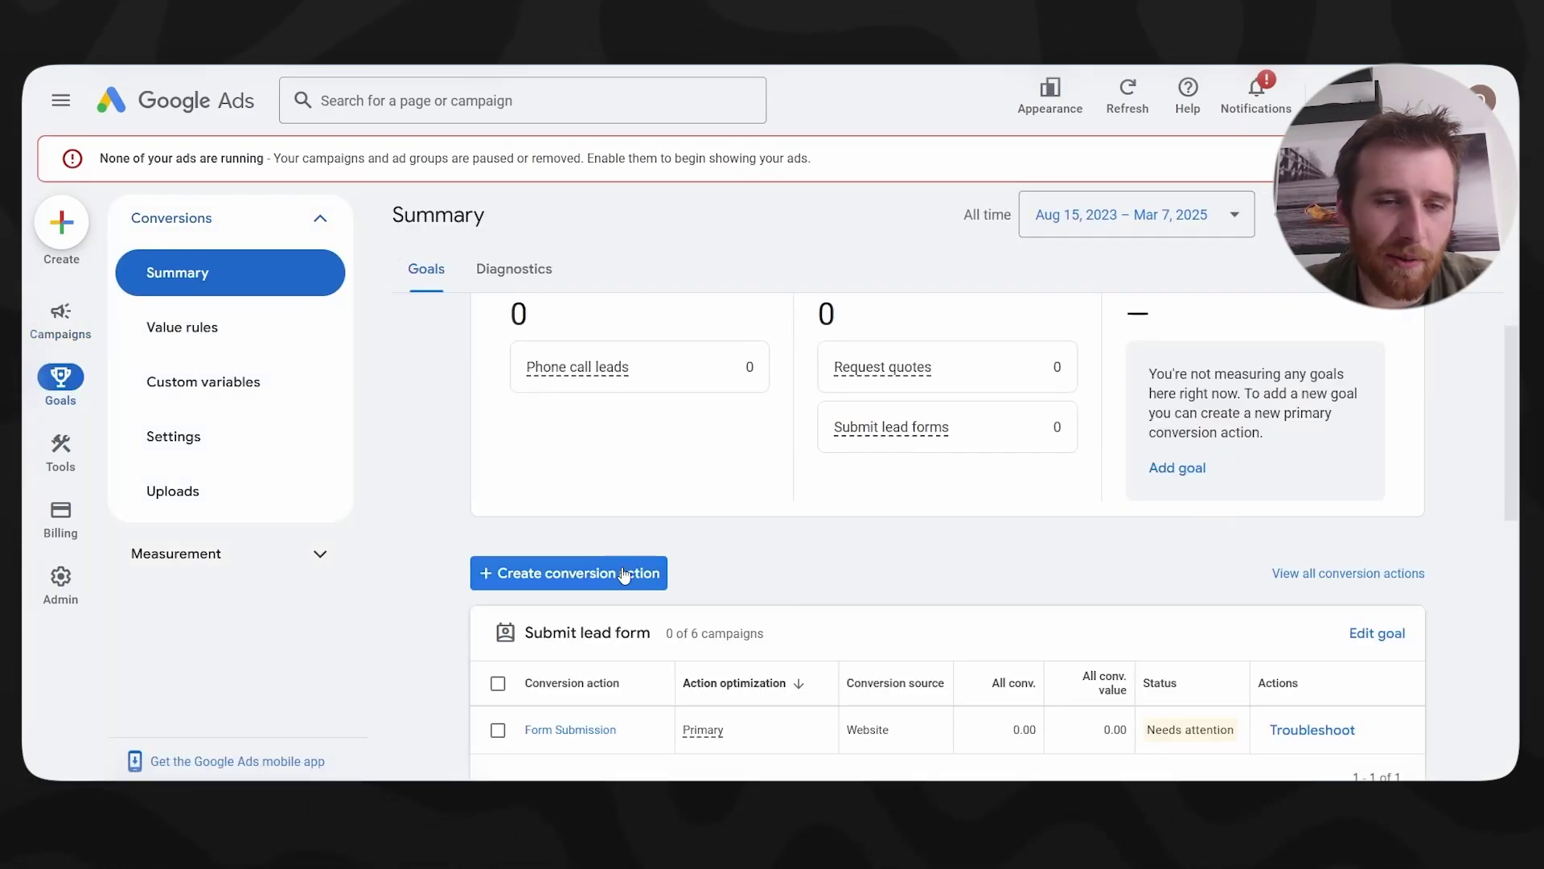
{"action": "left_click", "coordinate": [624, 573]}
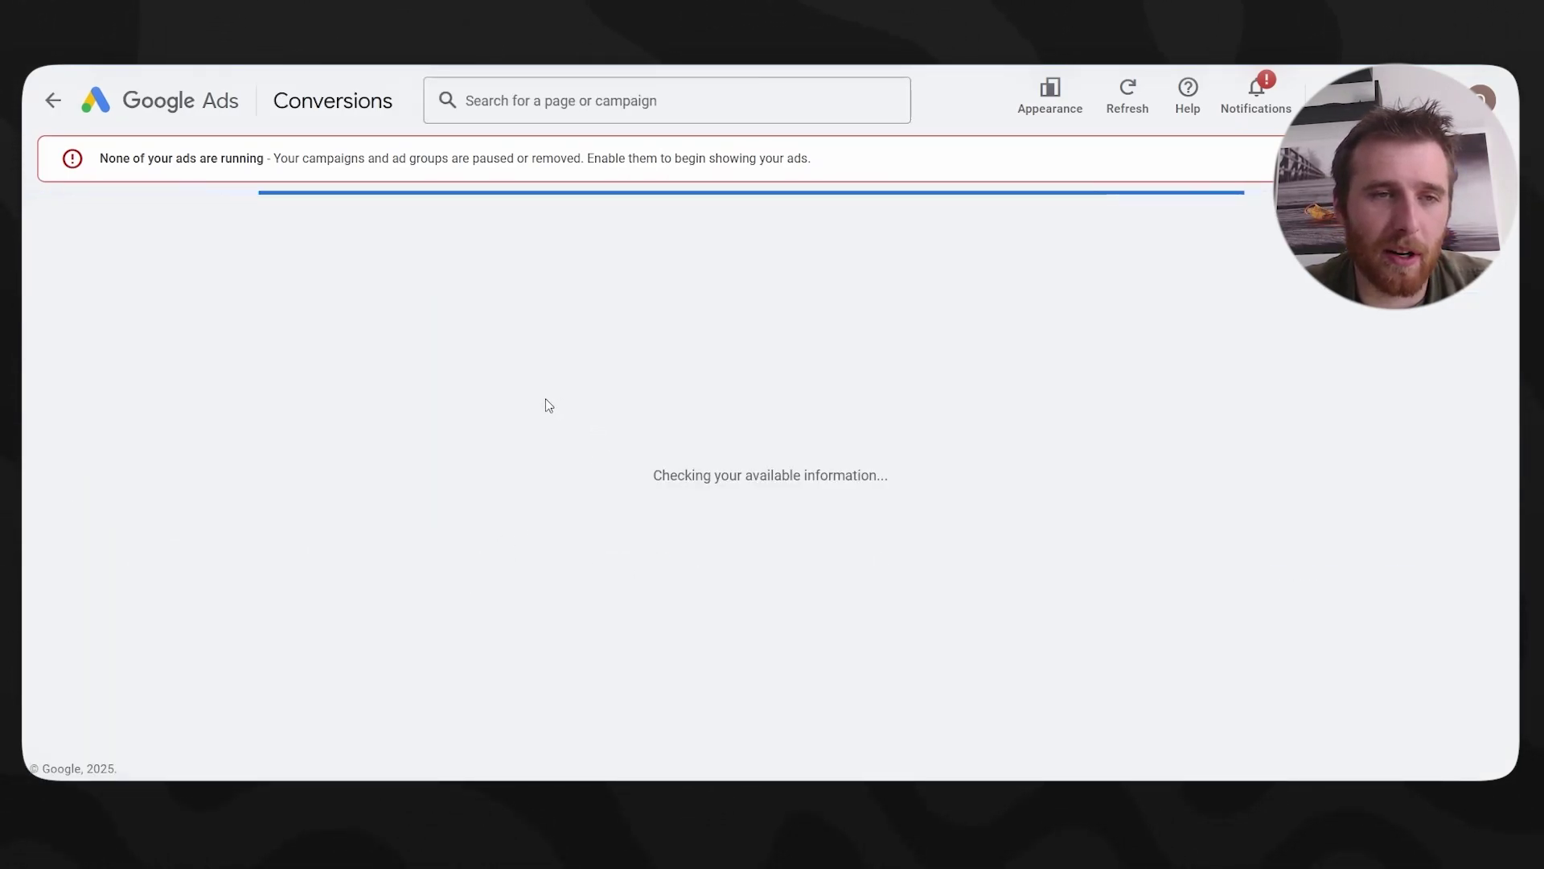
{"action": "scroll", "coordinate": [476, 358], "scroll_direction": "down", "scroll_amount": 4}
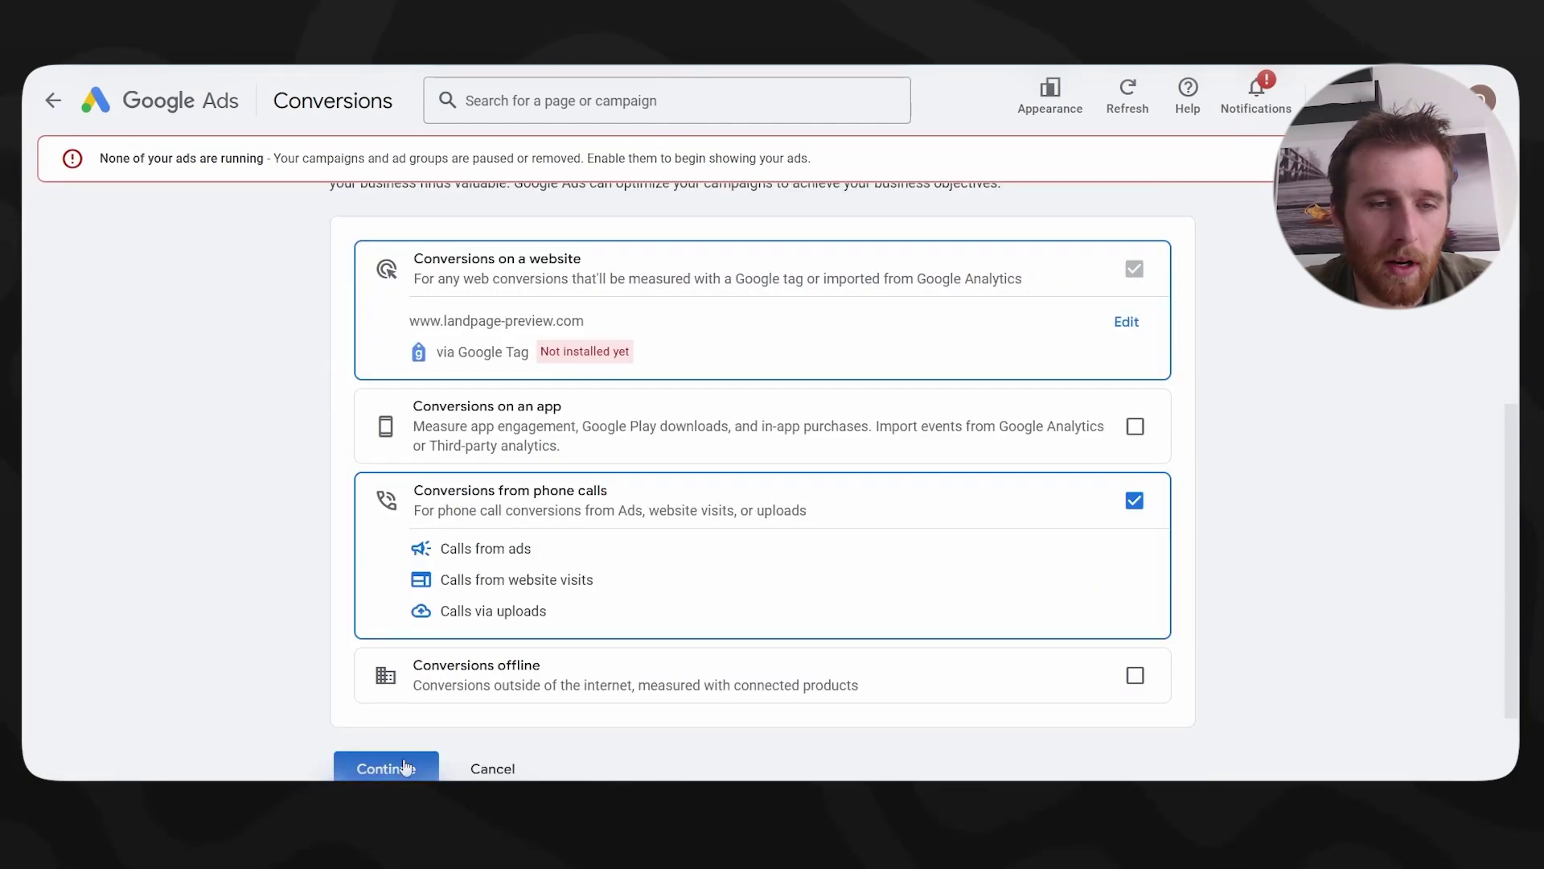
{"action": "left_click", "coordinate": [405, 766]}
- Choose Phone call lead, make Calls from ads count call-ad clicks, and open its settings
{"action": "left_click", "coordinate": [479, 518]}
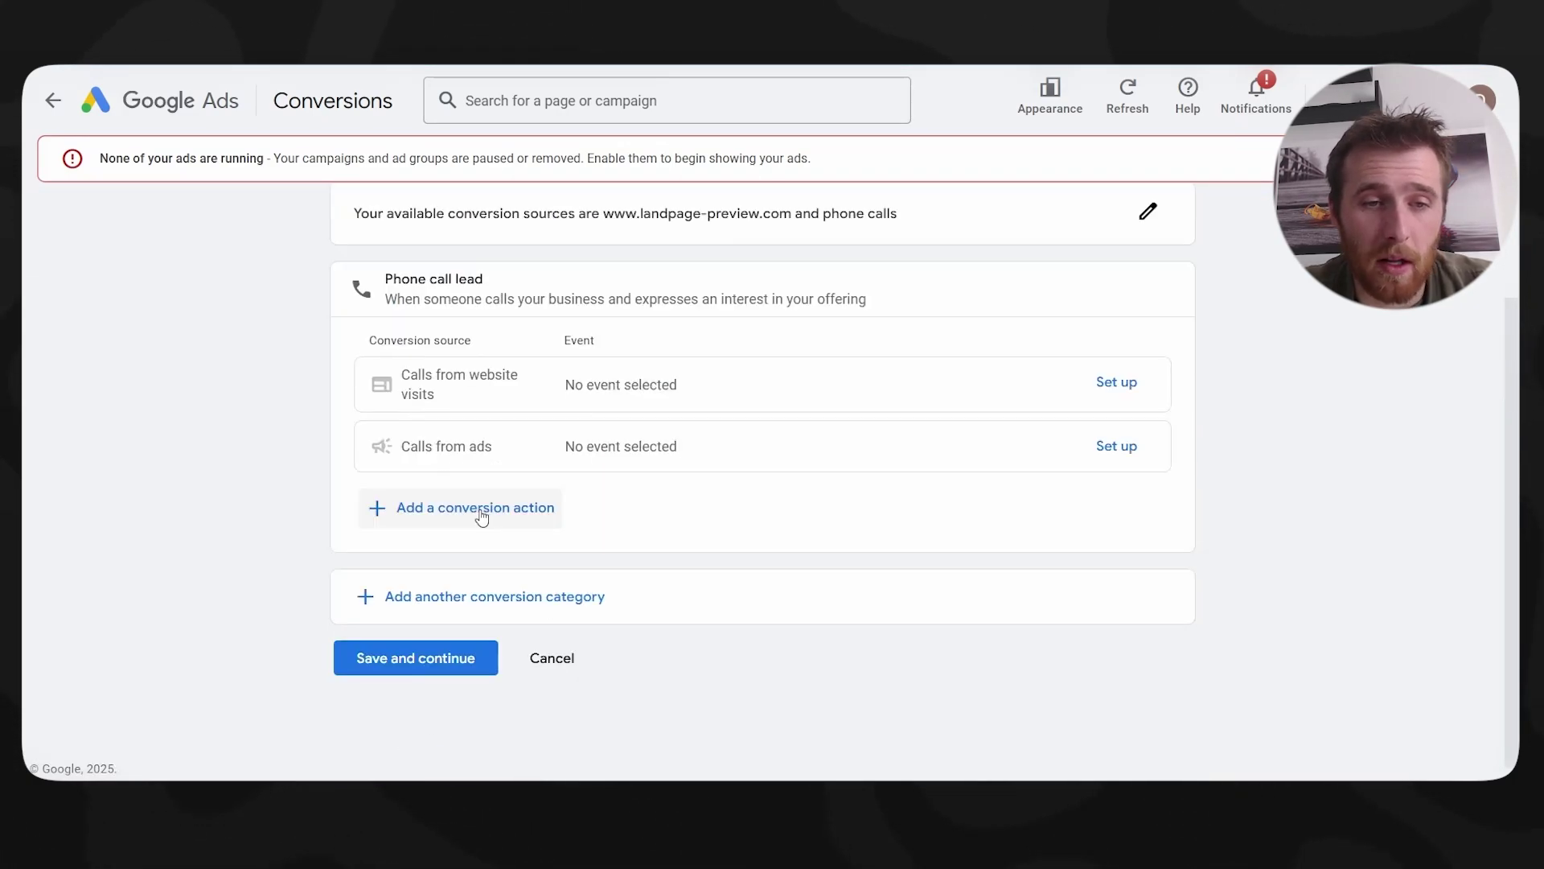
{"action": "left_click", "coordinate": [1118, 383]}
{"action": "key", "text": "Escape"}
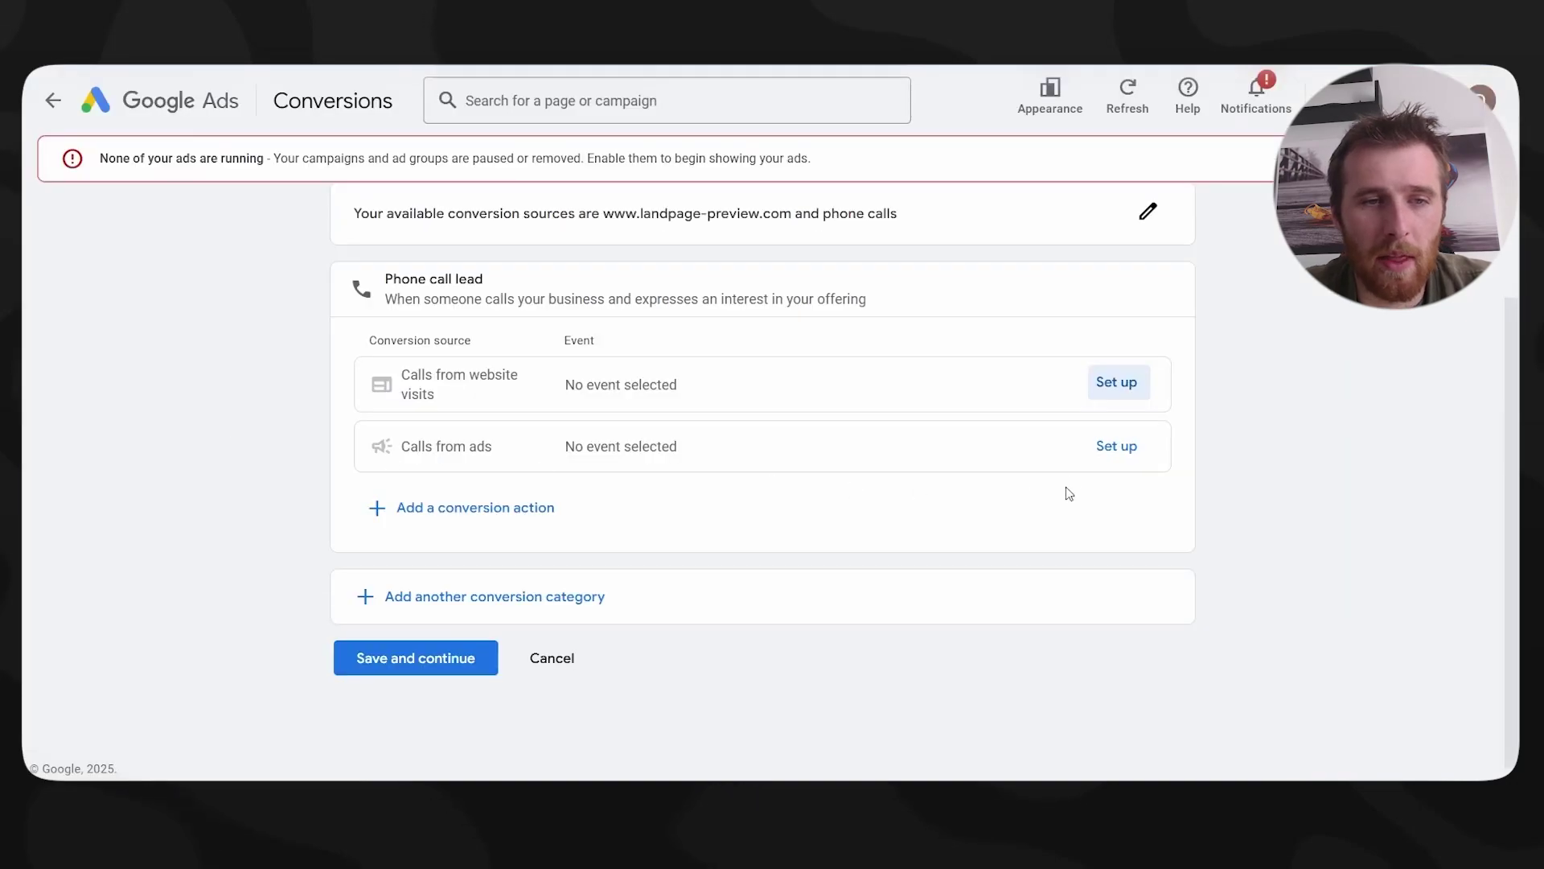
{"action": "left_click", "coordinate": [1126, 448]}
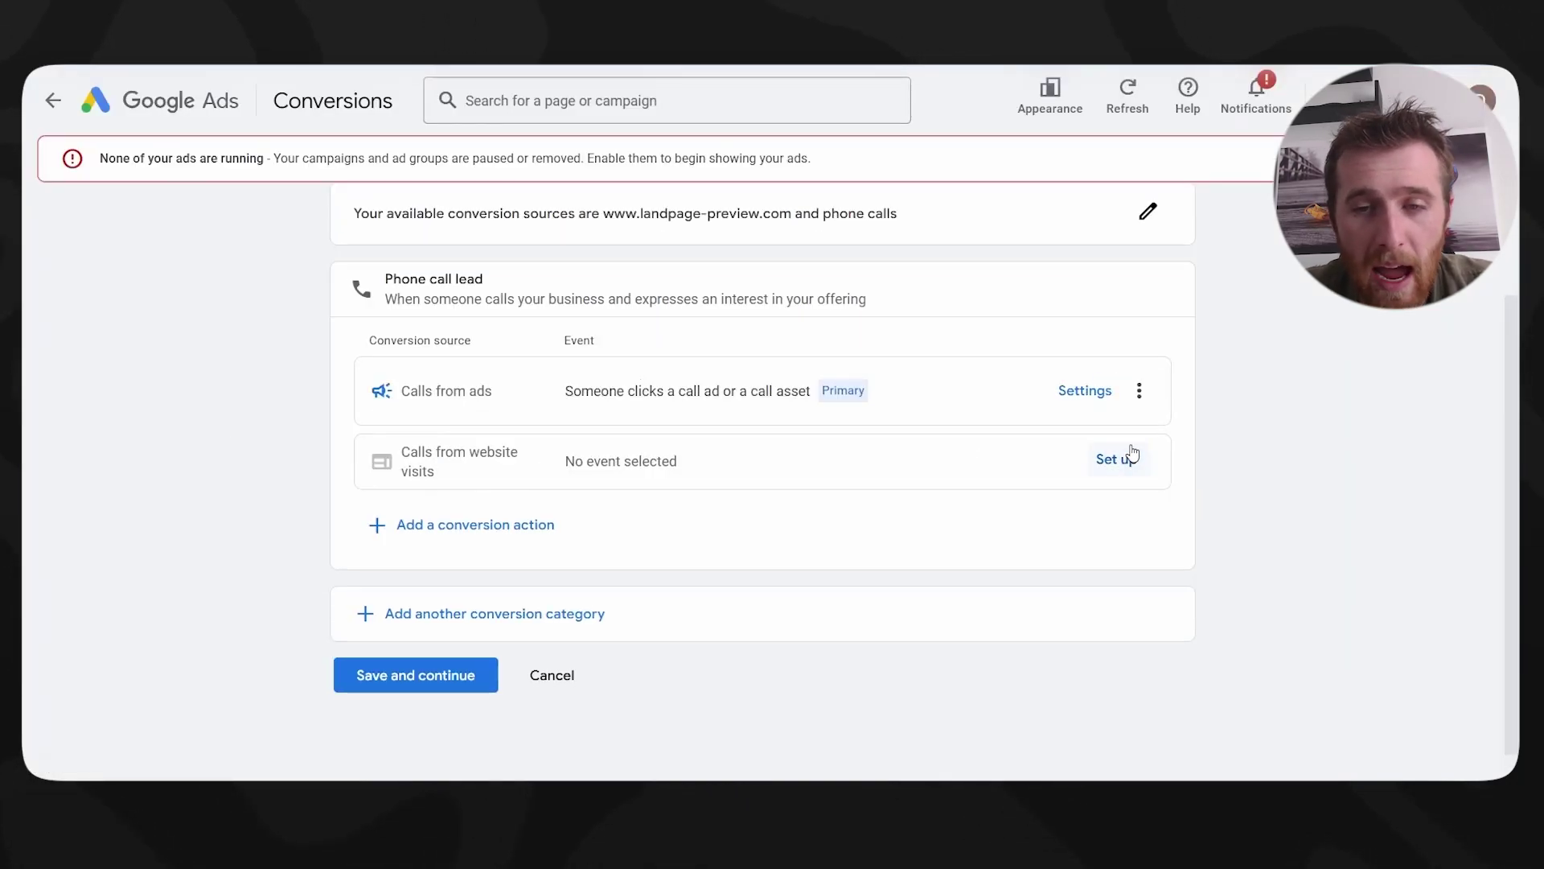
{"action": "left_click_drag", "start_coordinate": [660, 391], "coordinate": [867, 394]}
{"action": "left_click", "coordinate": [1139, 391]}
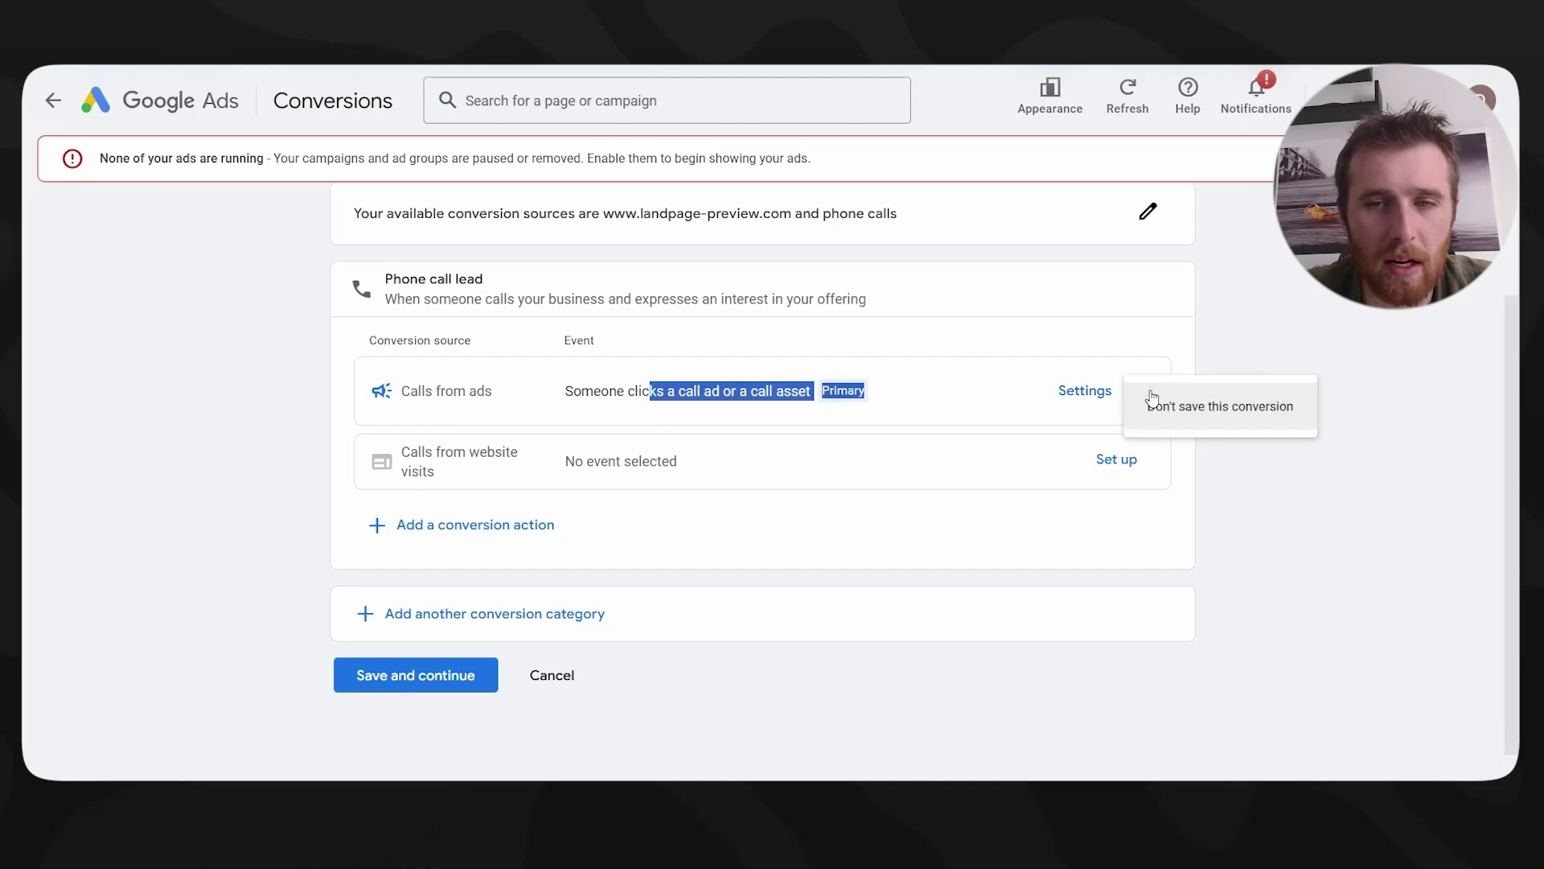
{"action": "left_click", "coordinate": [1083, 391]}
{"action": "key", "text": "Tab"}
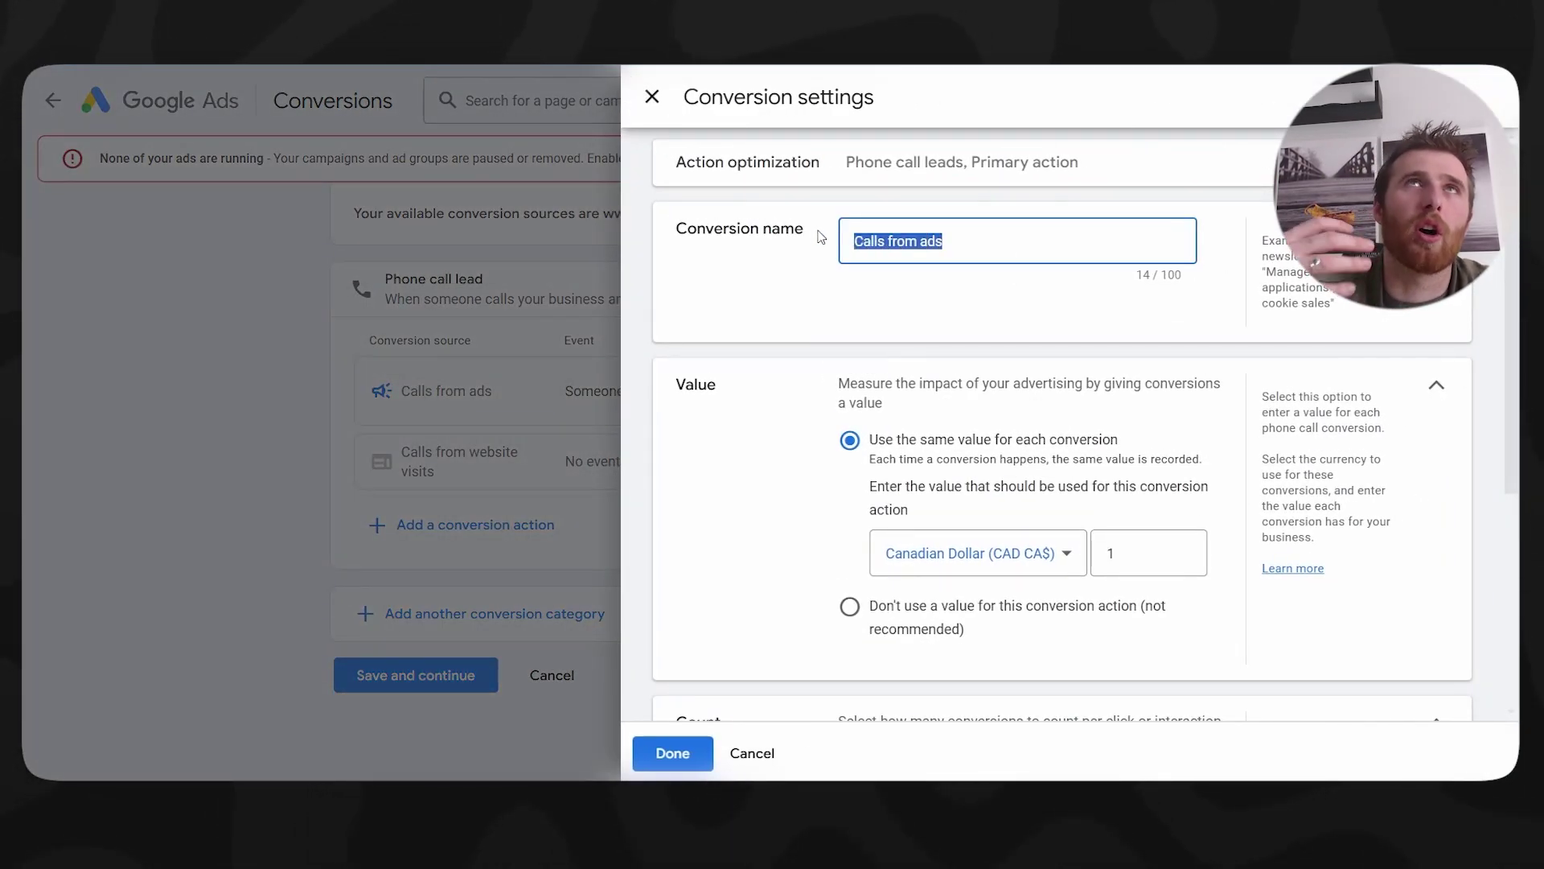
- Name the conversion Call Only Ads, use no value, and set a 30-second minimum call length
{"action": "type", "text": "Ca"}
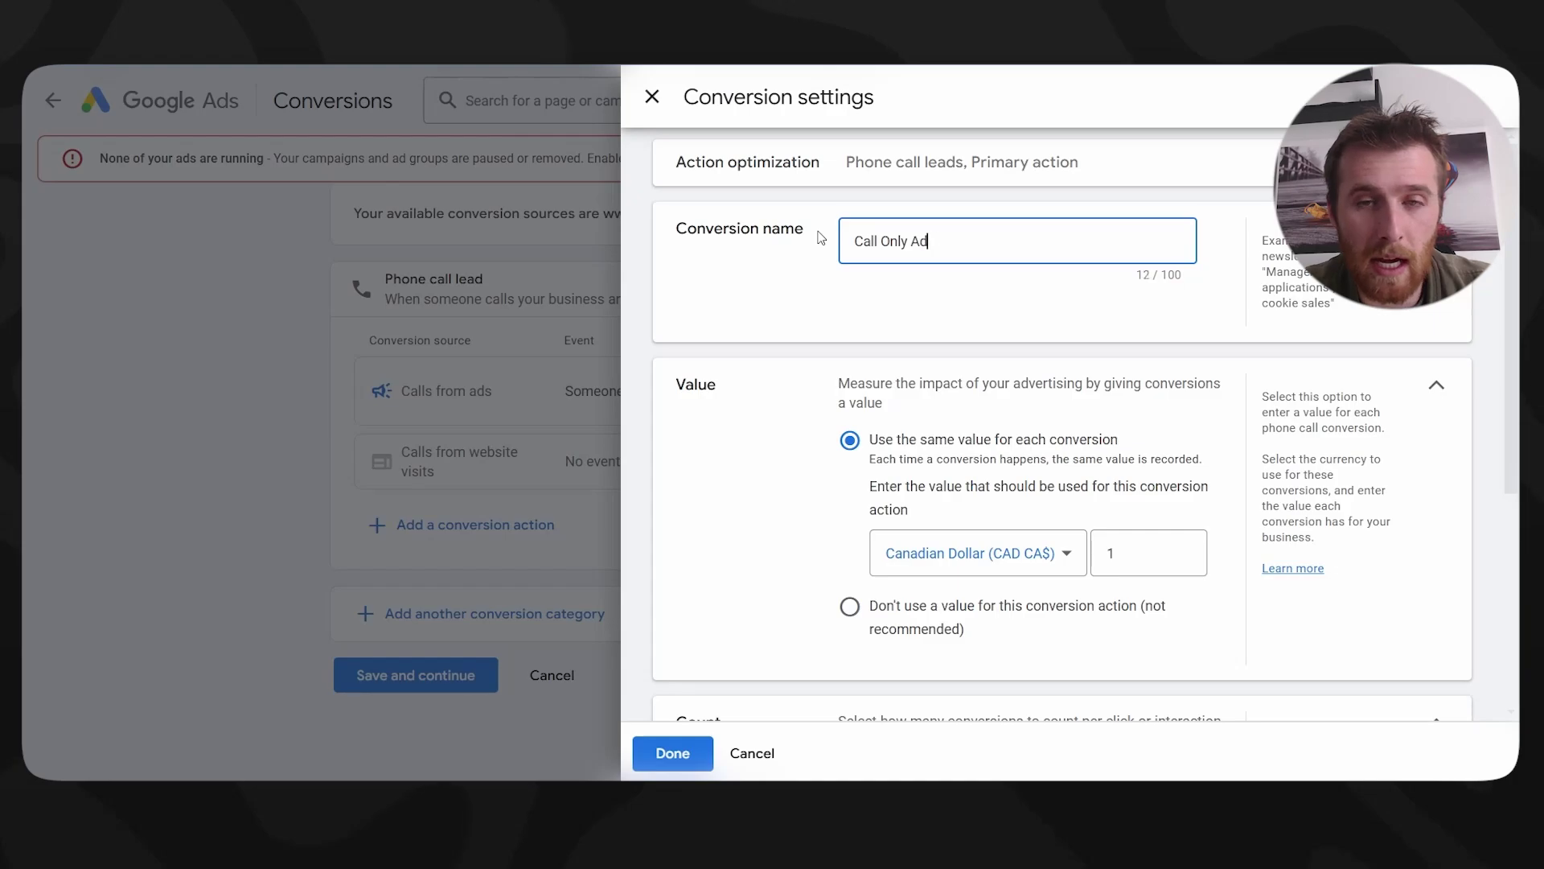
{"action": "type", "text": "s"}
{"action": "scroll", "coordinate": [933, 346], "scroll_direction": "down", "scroll_amount": 4}
{"action": "left_click", "coordinate": [877, 341]}
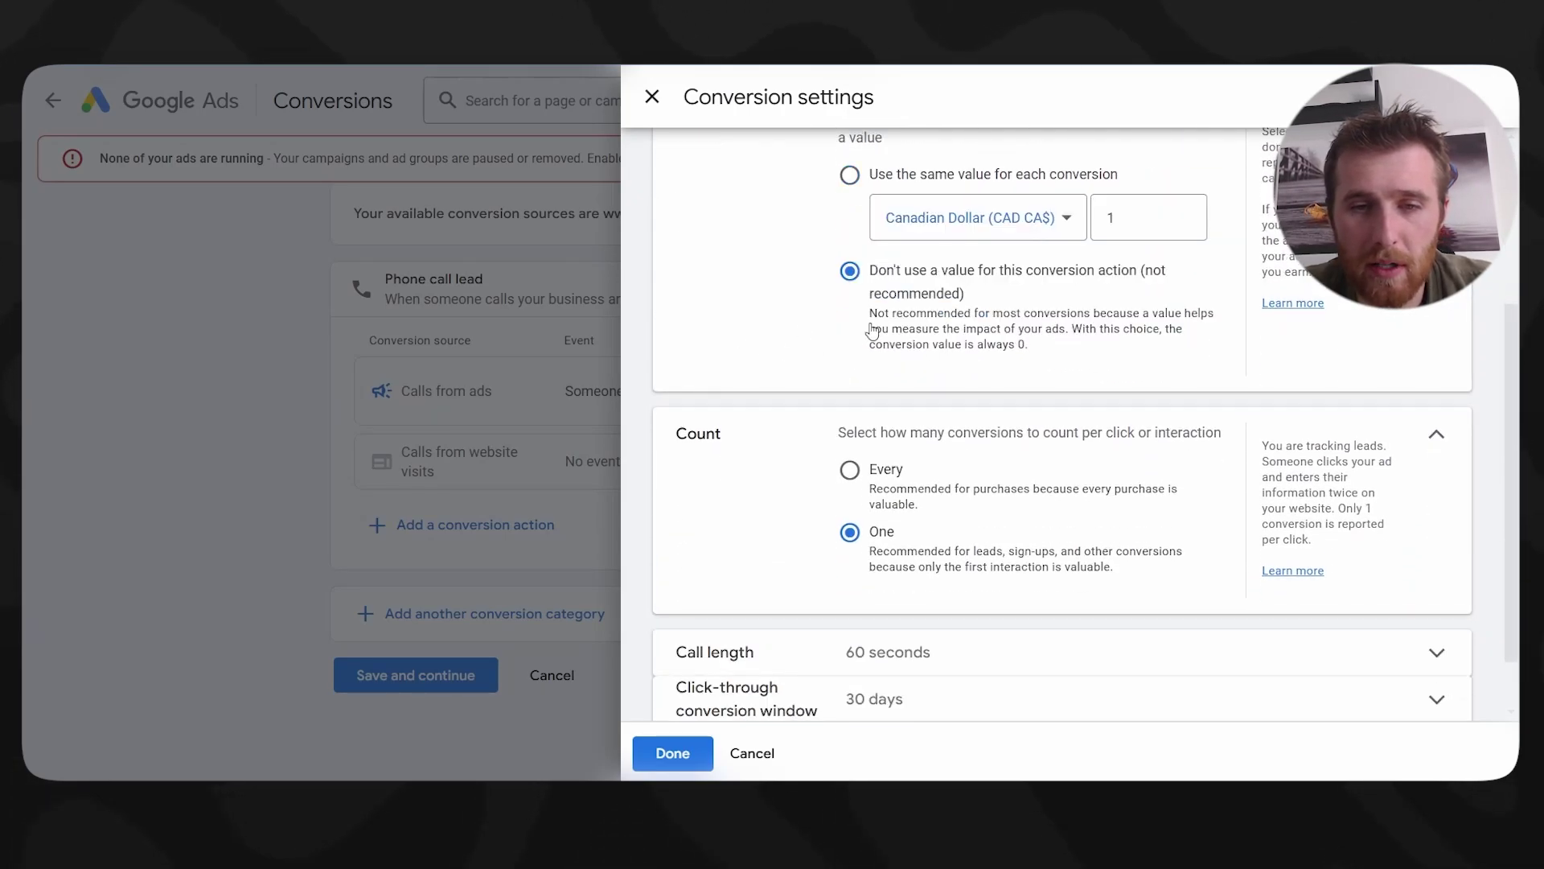
{"action": "scroll", "coordinate": [884, 362], "scroll_direction": "down", "scroll_amount": 1}
{"action": "left_click", "coordinate": [923, 584]}
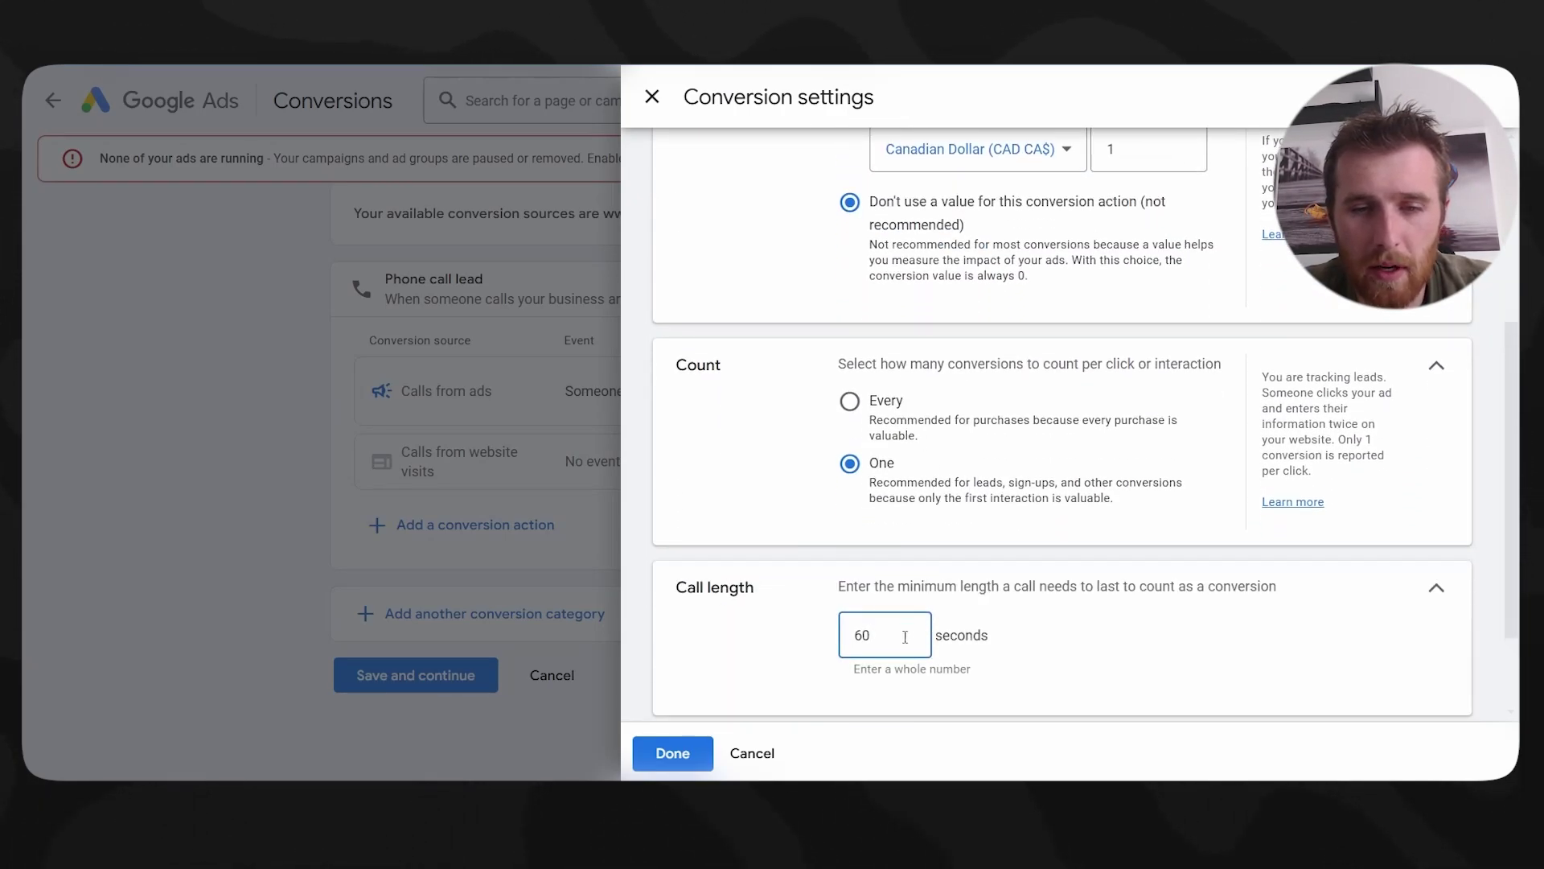
{"action": "double_click", "coordinate": [908, 634]}
{"action": "type", "text": "30"}
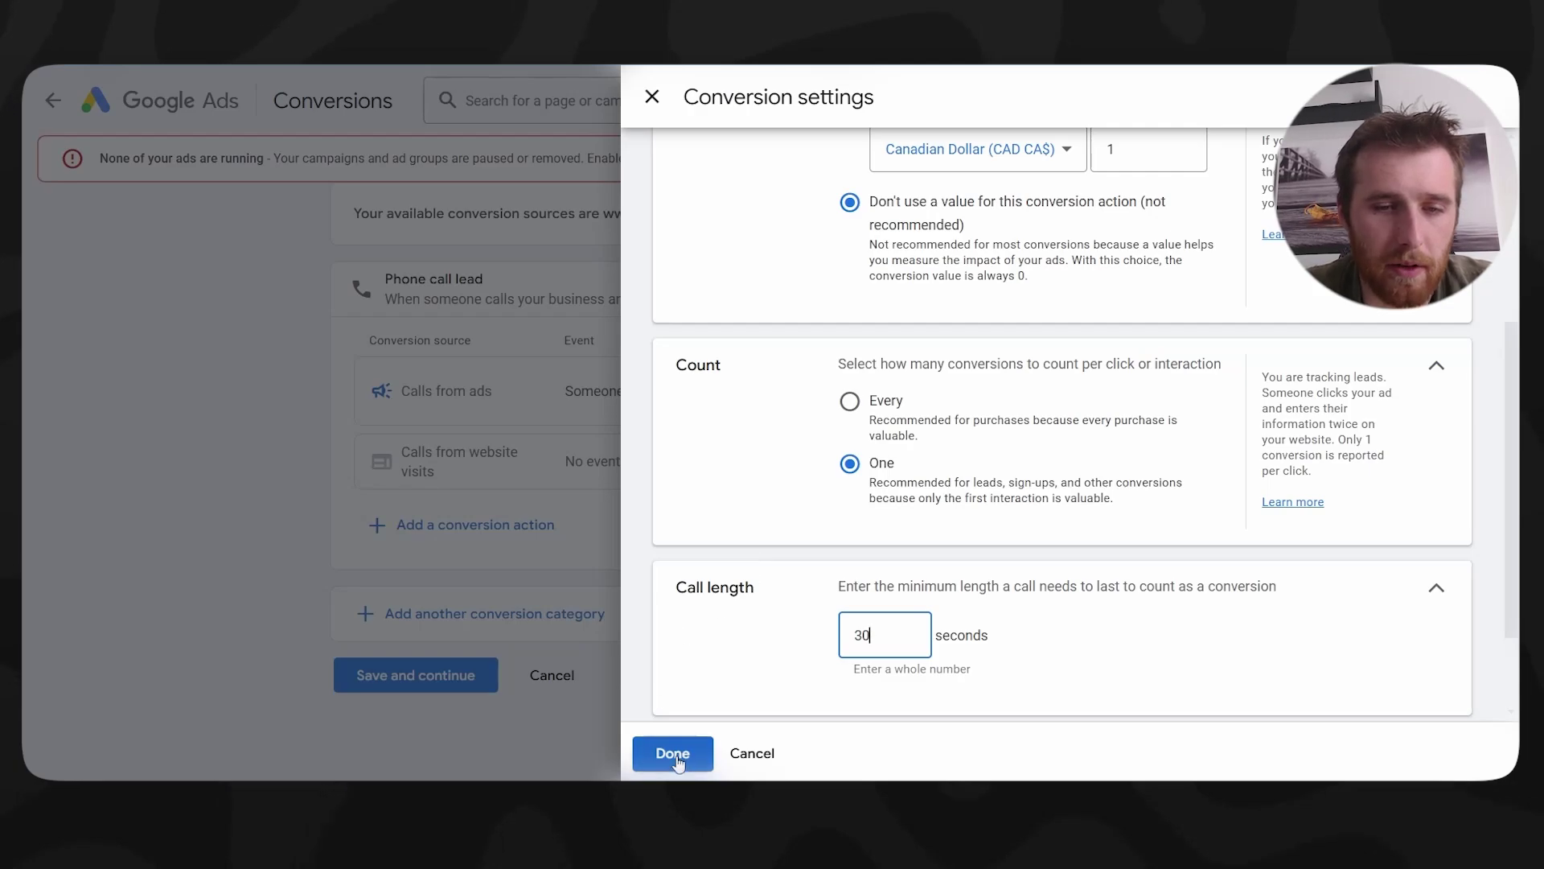
- Apply the settings, save the phone call lead conversion and finish creating it
{"action": "left_click", "coordinate": [680, 754]}
{"action": "left_click", "coordinate": [400, 674]}
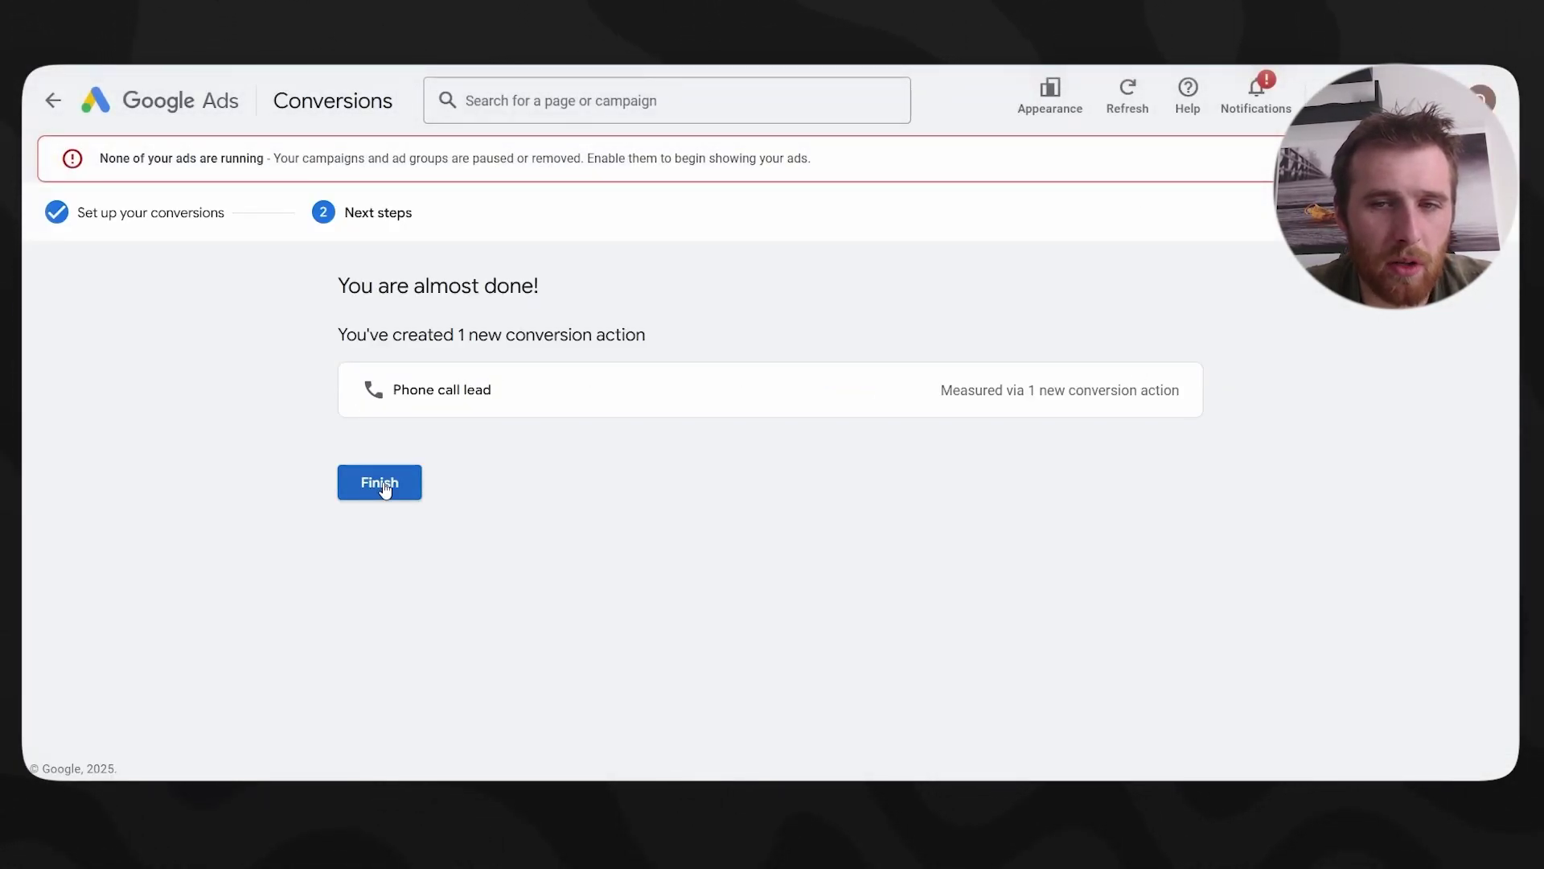
{"action": "left_click", "coordinate": [376, 483]}
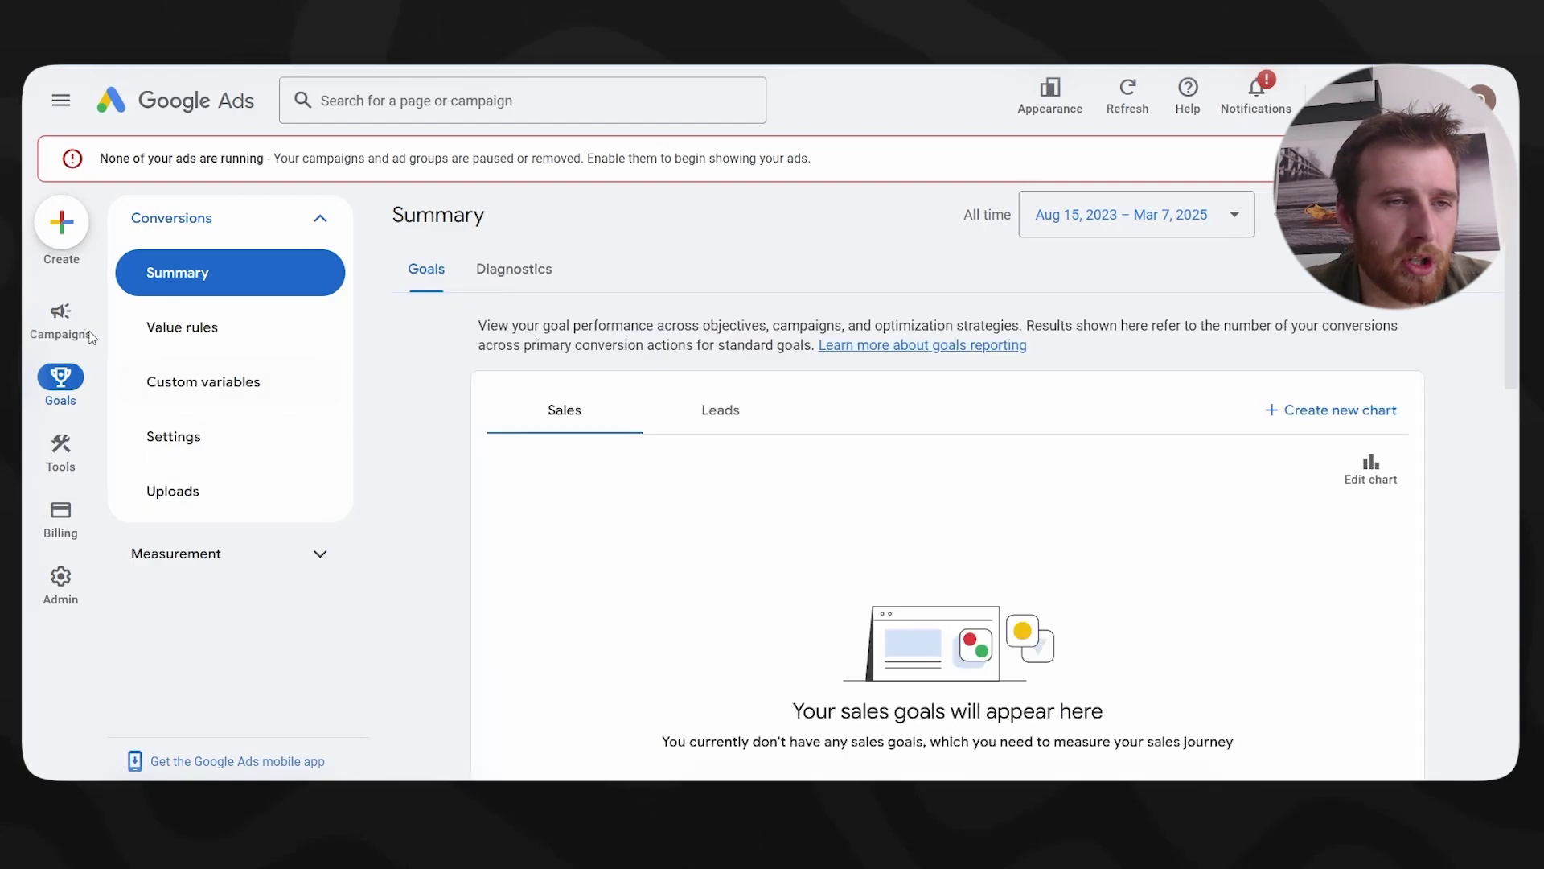
- Open the Ads list of the Pool Installation Boulder Design campaign
{"action": "left_click", "coordinate": [63, 322]}
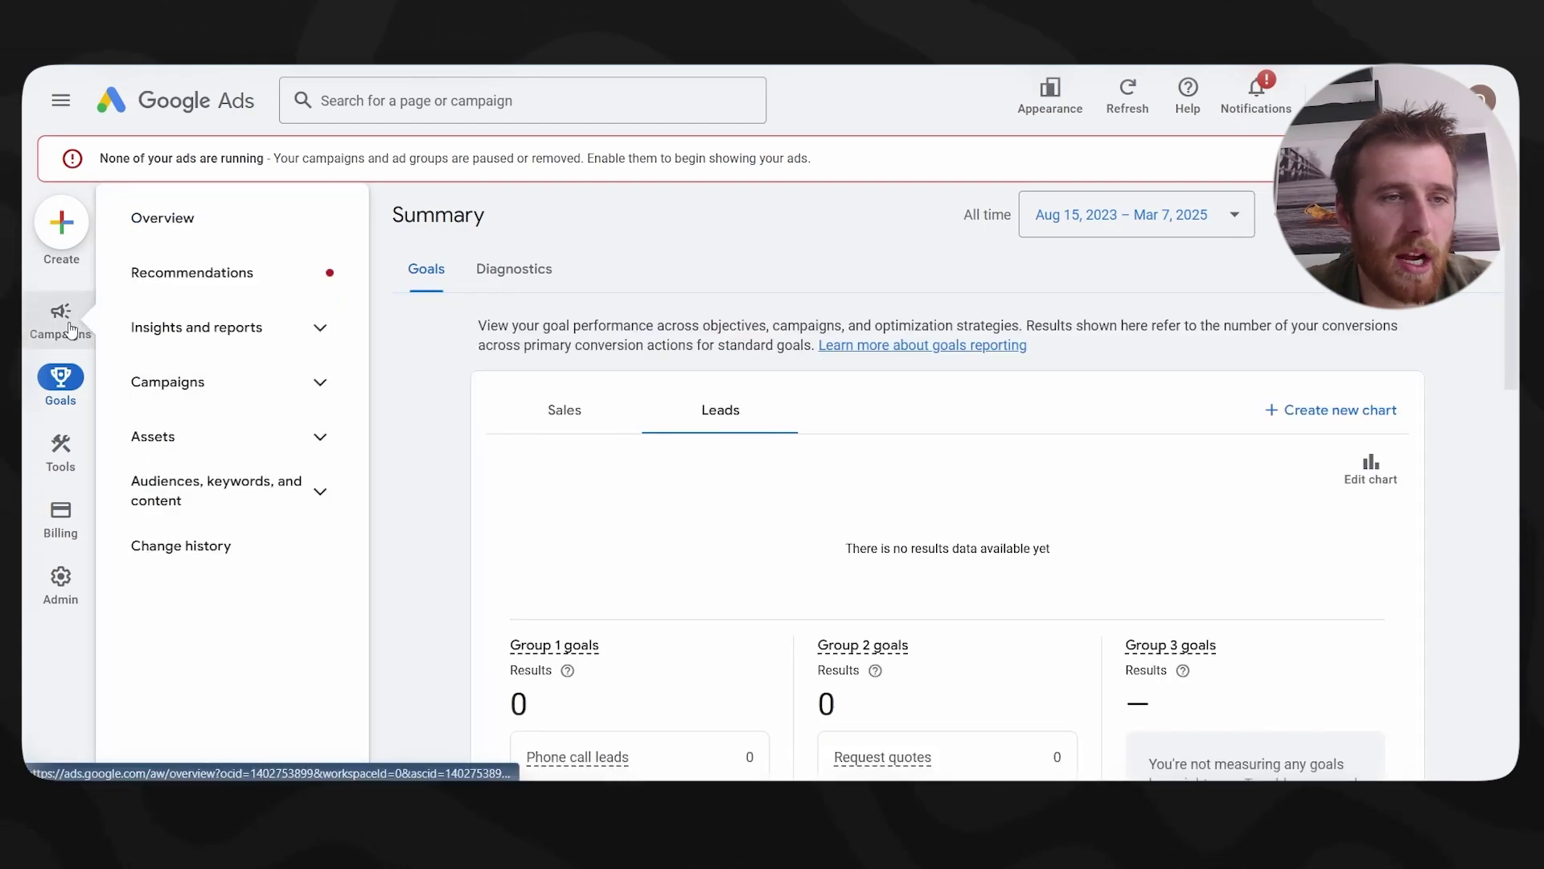
{"action": "left_click", "coordinate": [192, 381]}
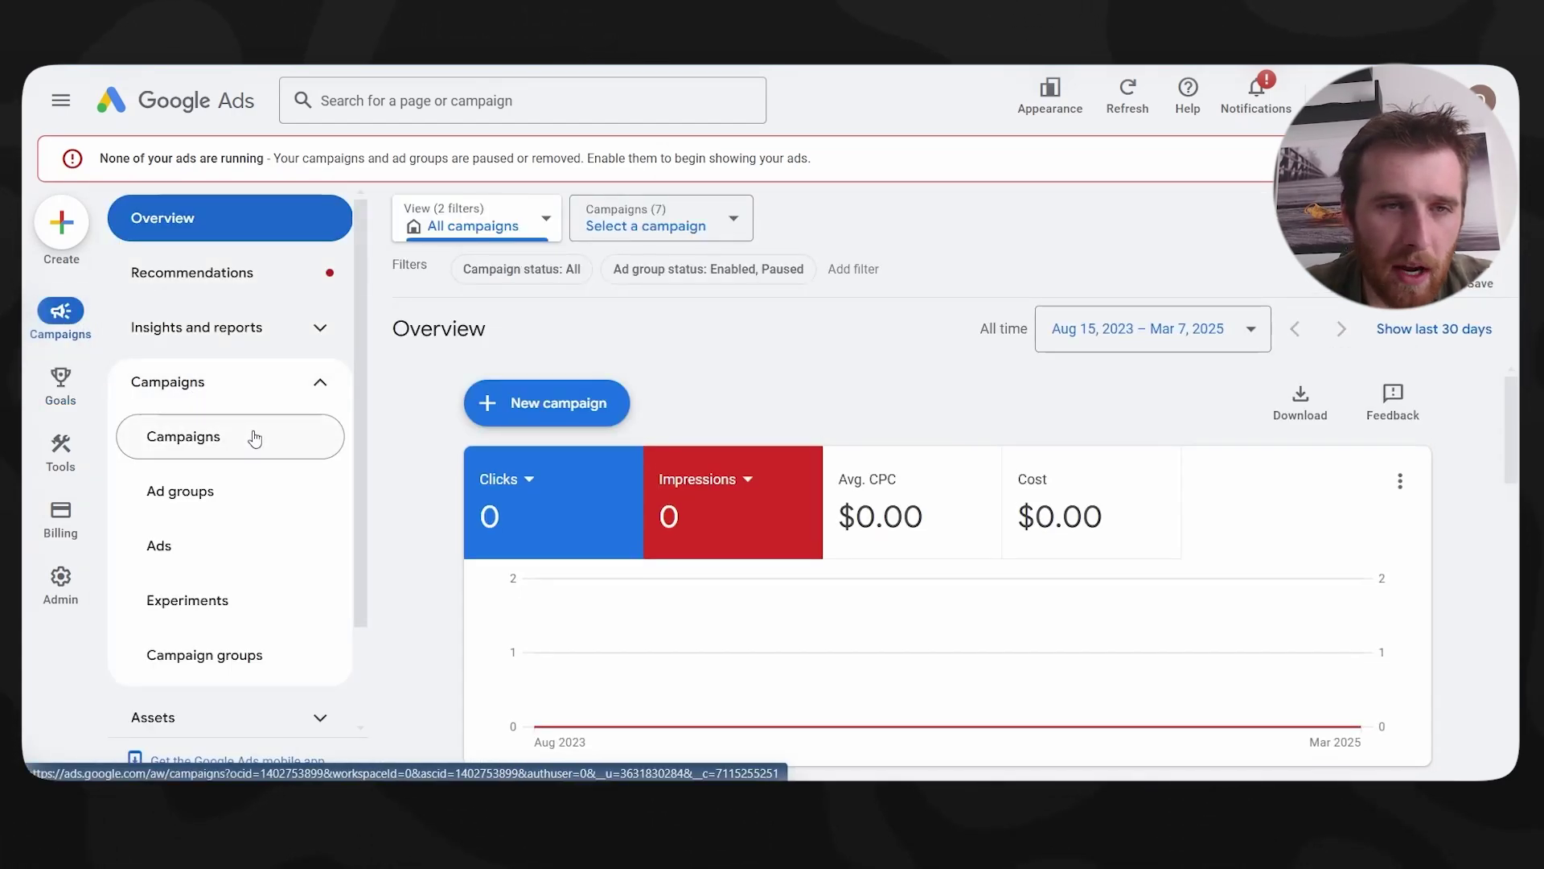
{"action": "left_click", "coordinate": [254, 438]}
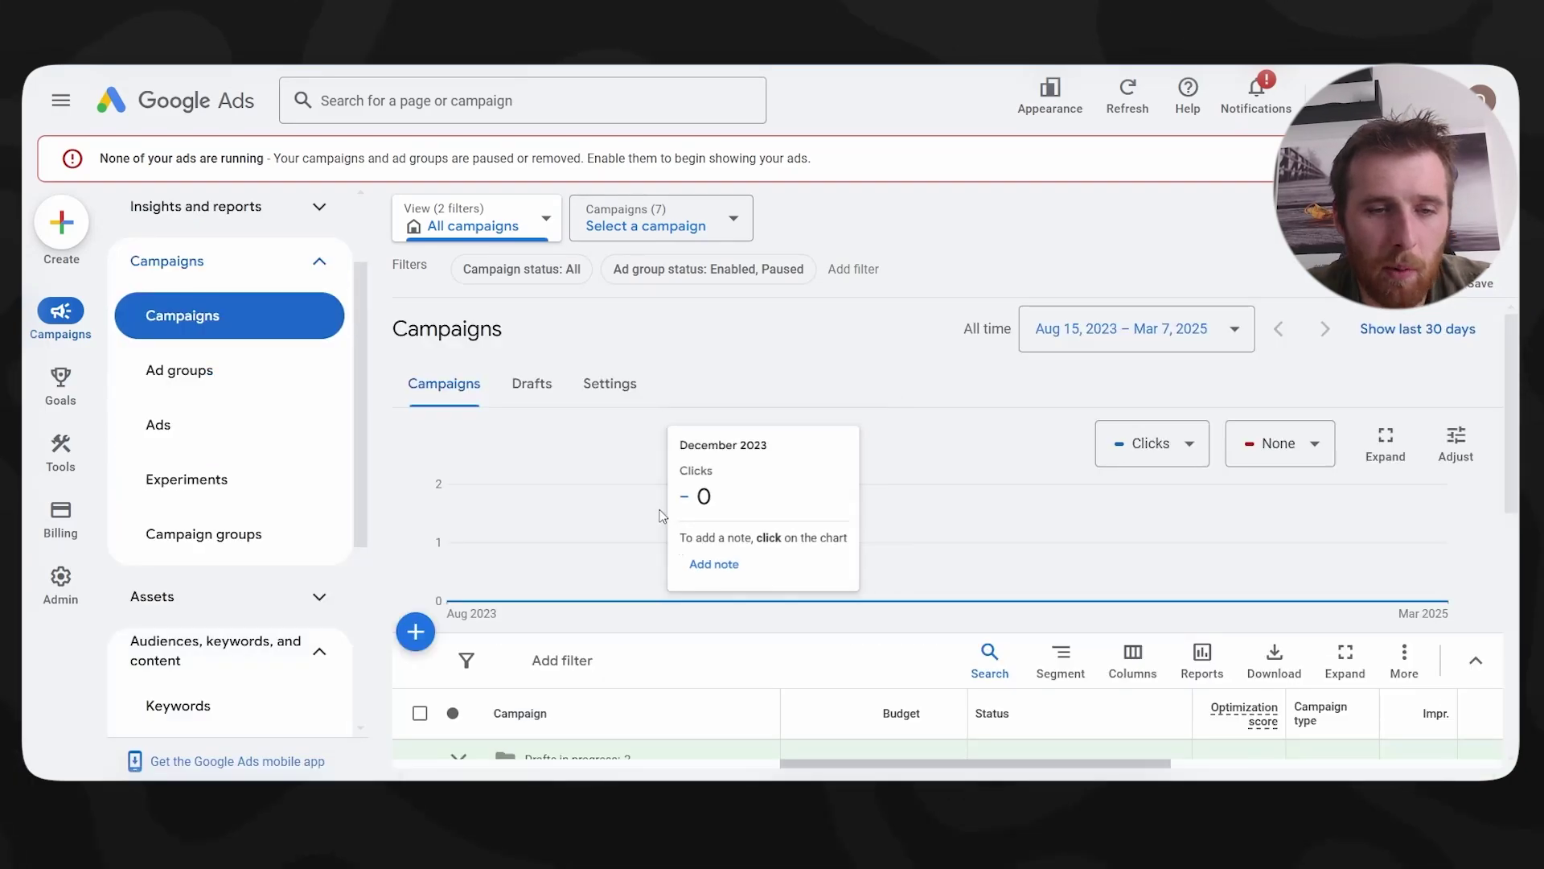
{"action": "scroll", "coordinate": [661, 516], "scroll_direction": "down", "scroll_amount": 5}
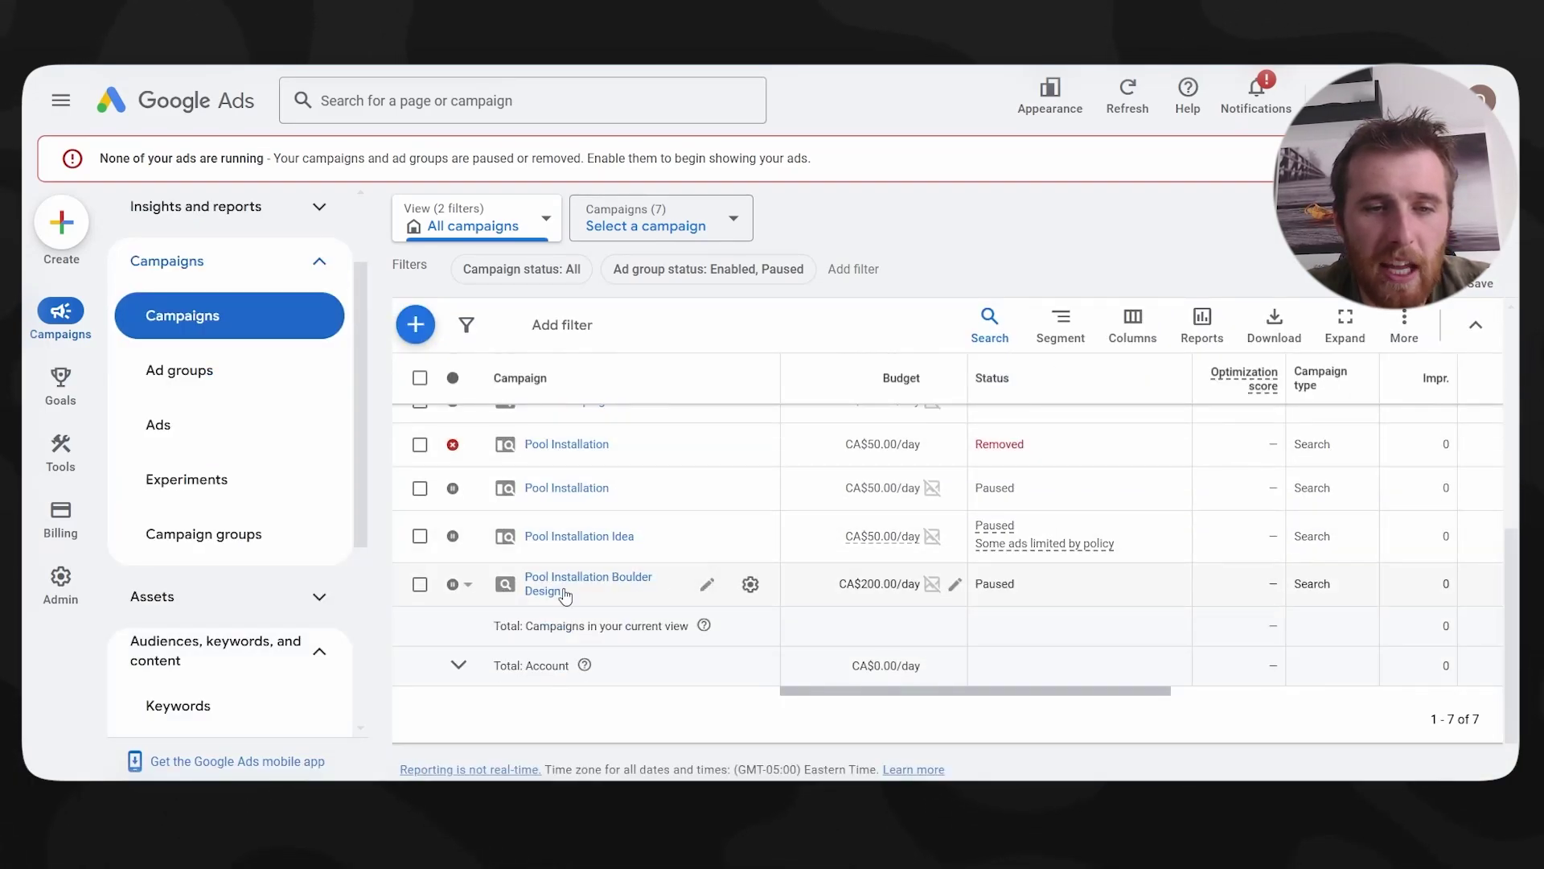
{"action": "left_click", "coordinate": [556, 592]}
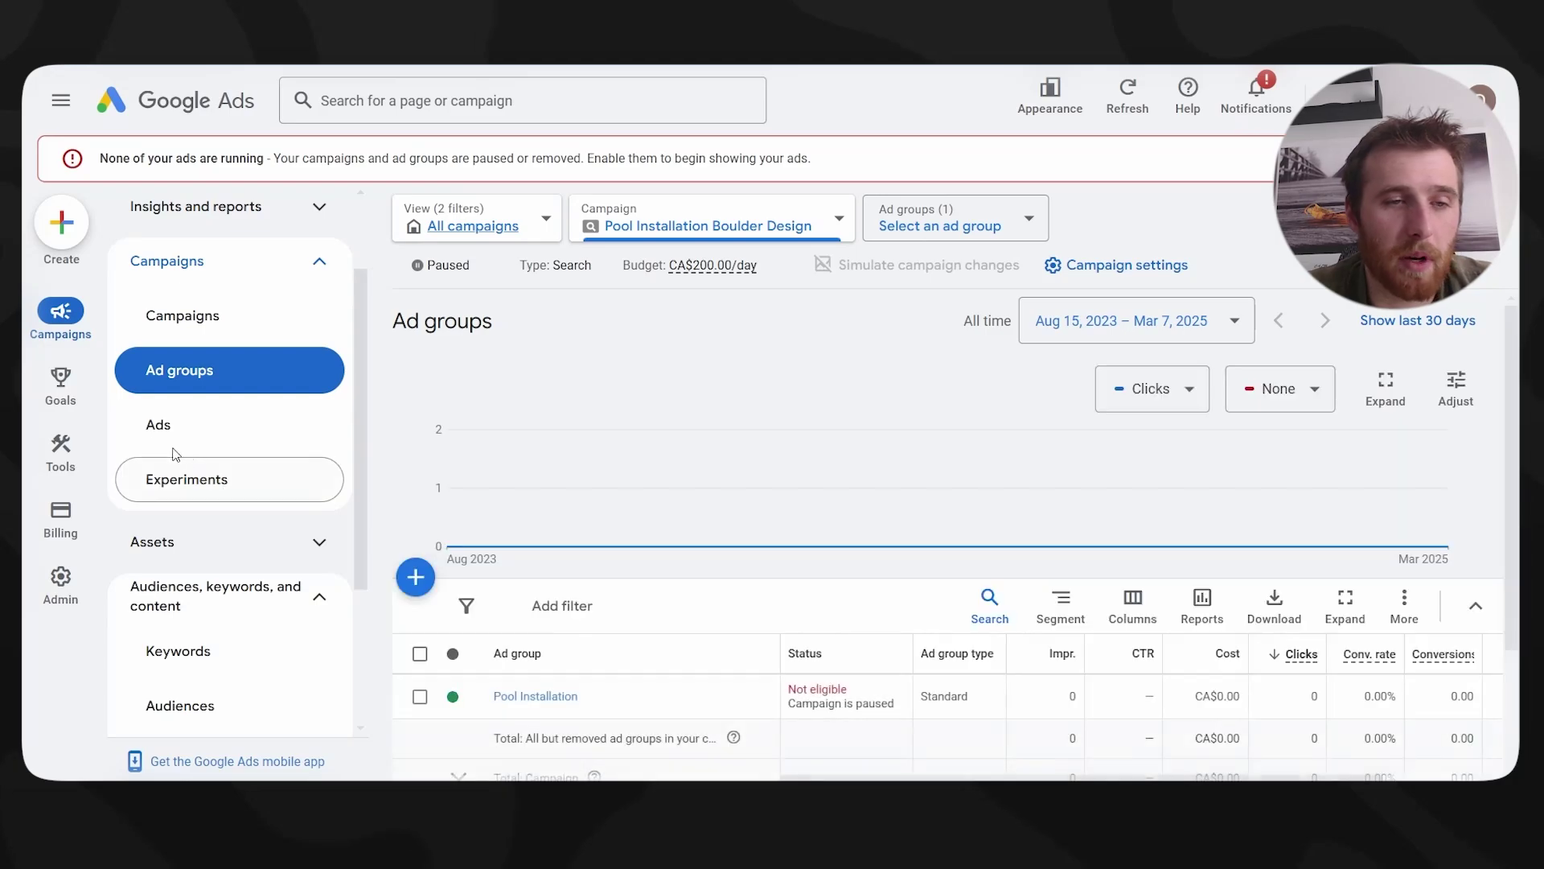
{"action": "left_click", "coordinate": [169, 439]}
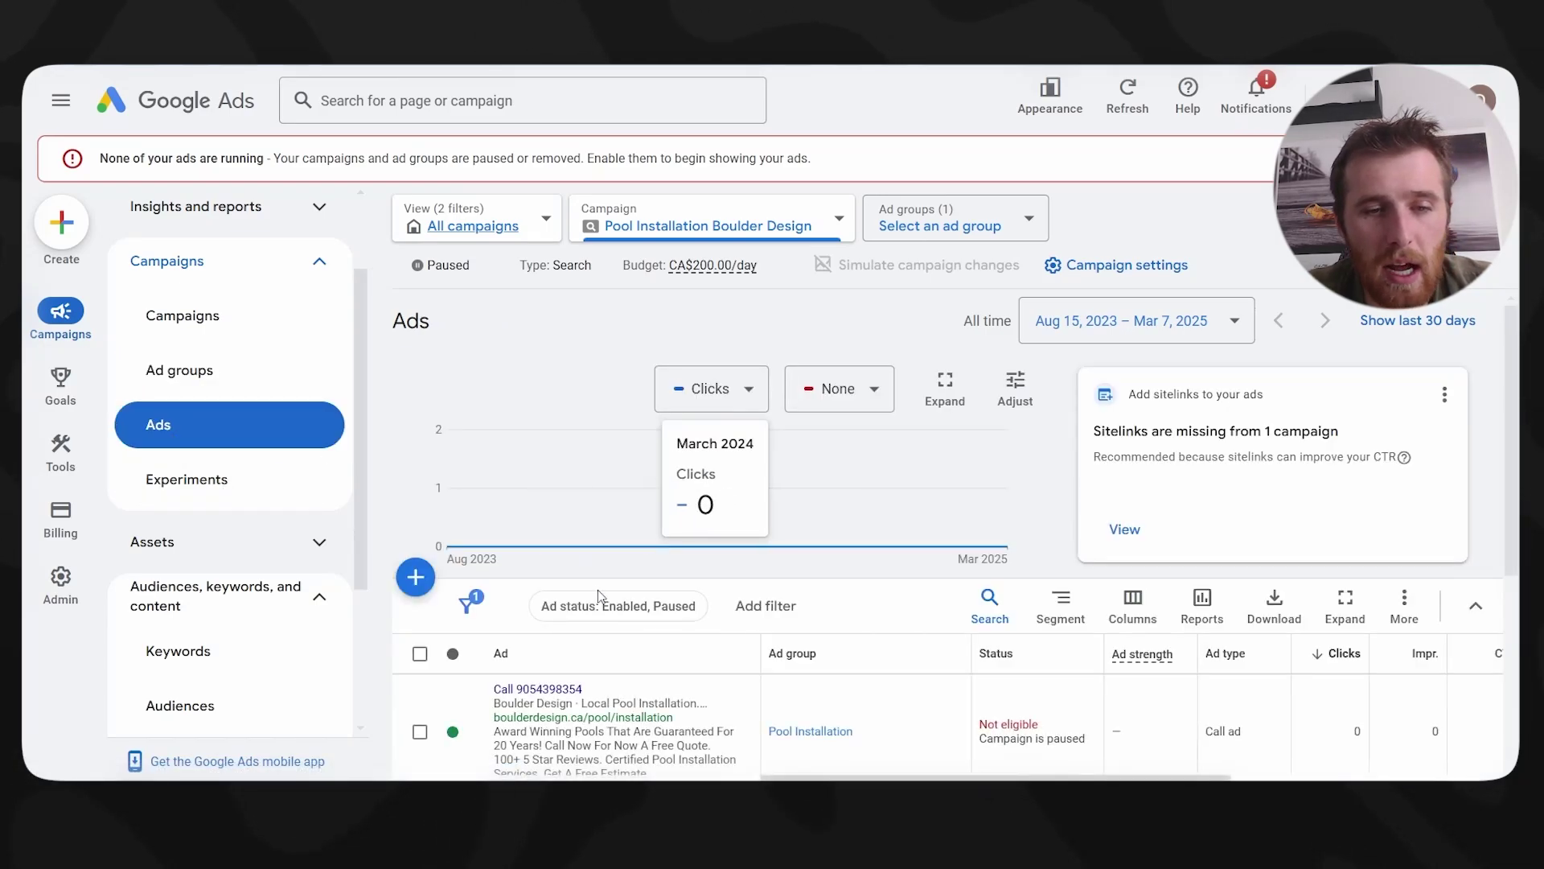
{"action": "scroll", "coordinate": [686, 563], "scroll_direction": "down", "scroll_amount": 3}
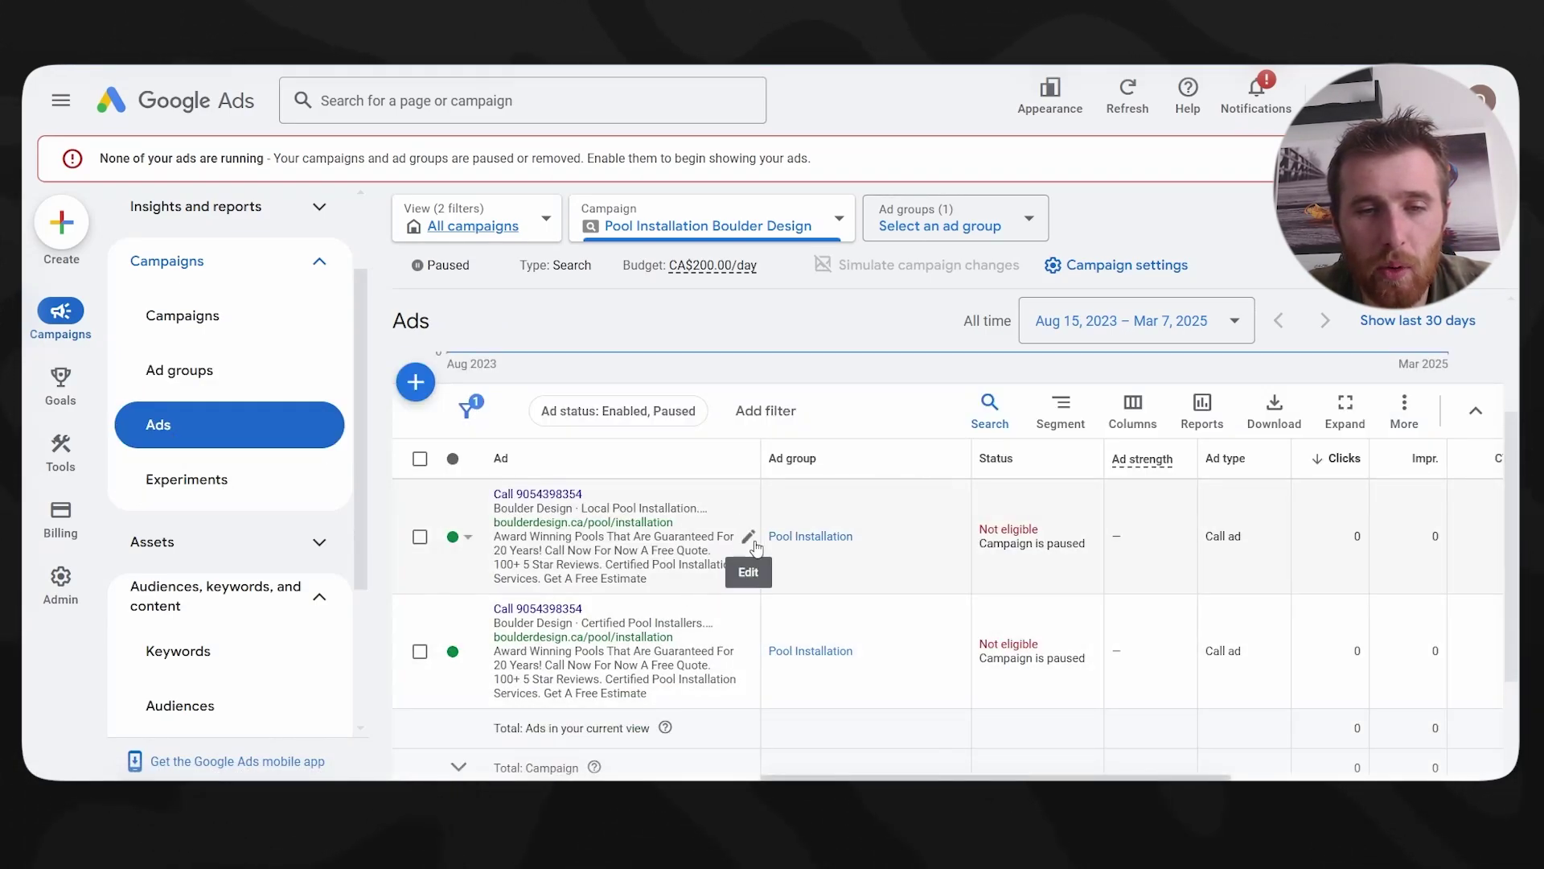
{"action": "scroll", "coordinate": [749, 539], "scroll_direction": "up", "scroll_amount": 3}
- Set the first call ad's conversion action to Call Only Ads and save a new version
{"action": "left_click", "coordinate": [749, 734]}
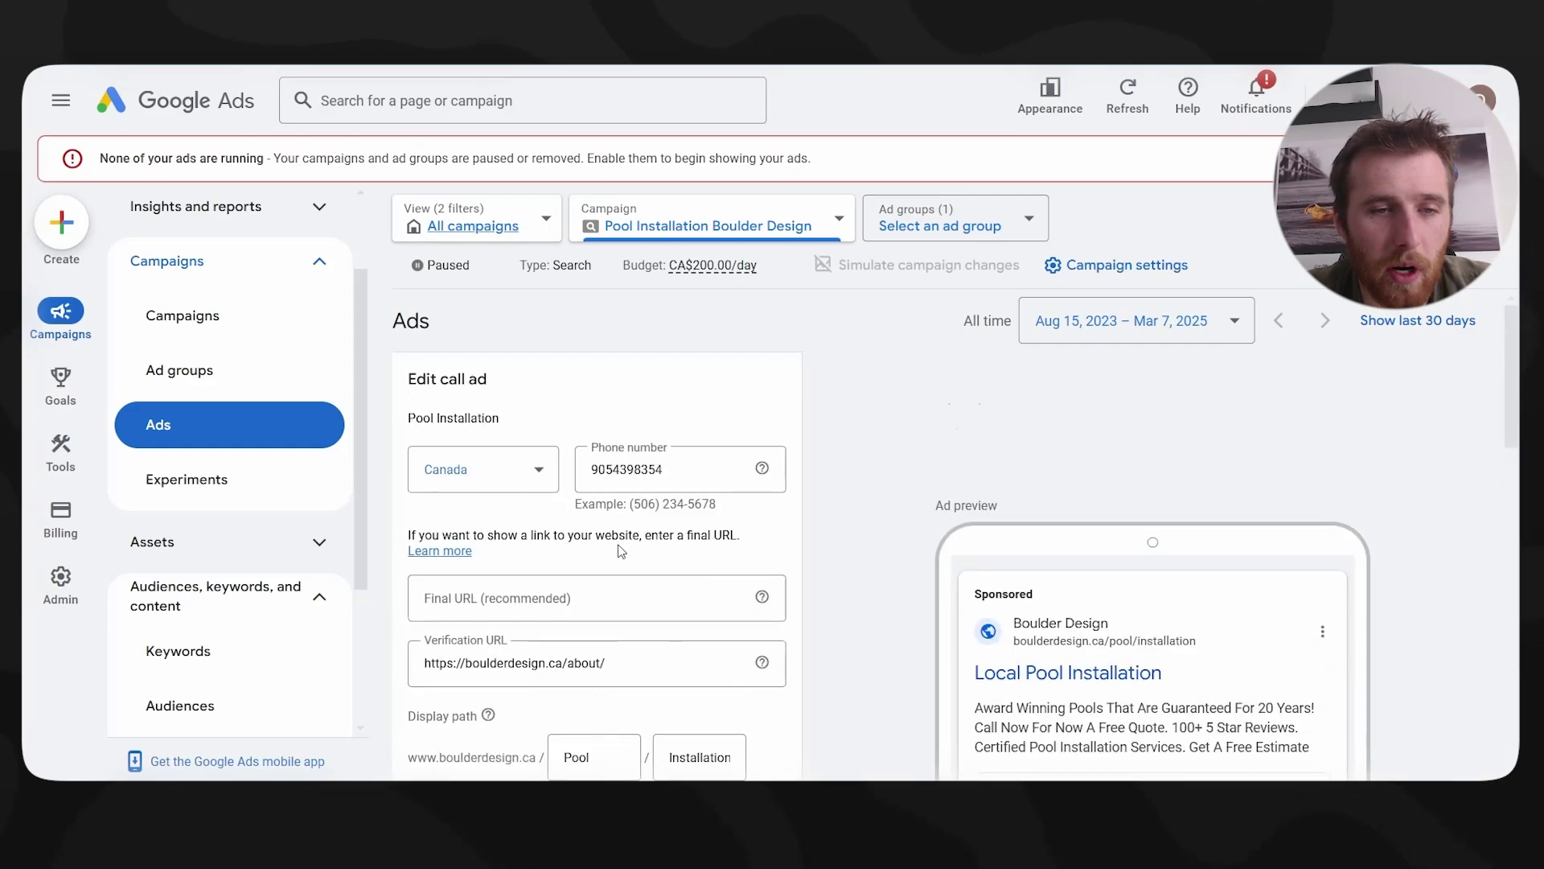
{"action": "scroll", "coordinate": [499, 542], "scroll_direction": "down", "scroll_amount": 5}
{"action": "scroll", "coordinate": [499, 542], "scroll_direction": "down", "scroll_amount": 3}
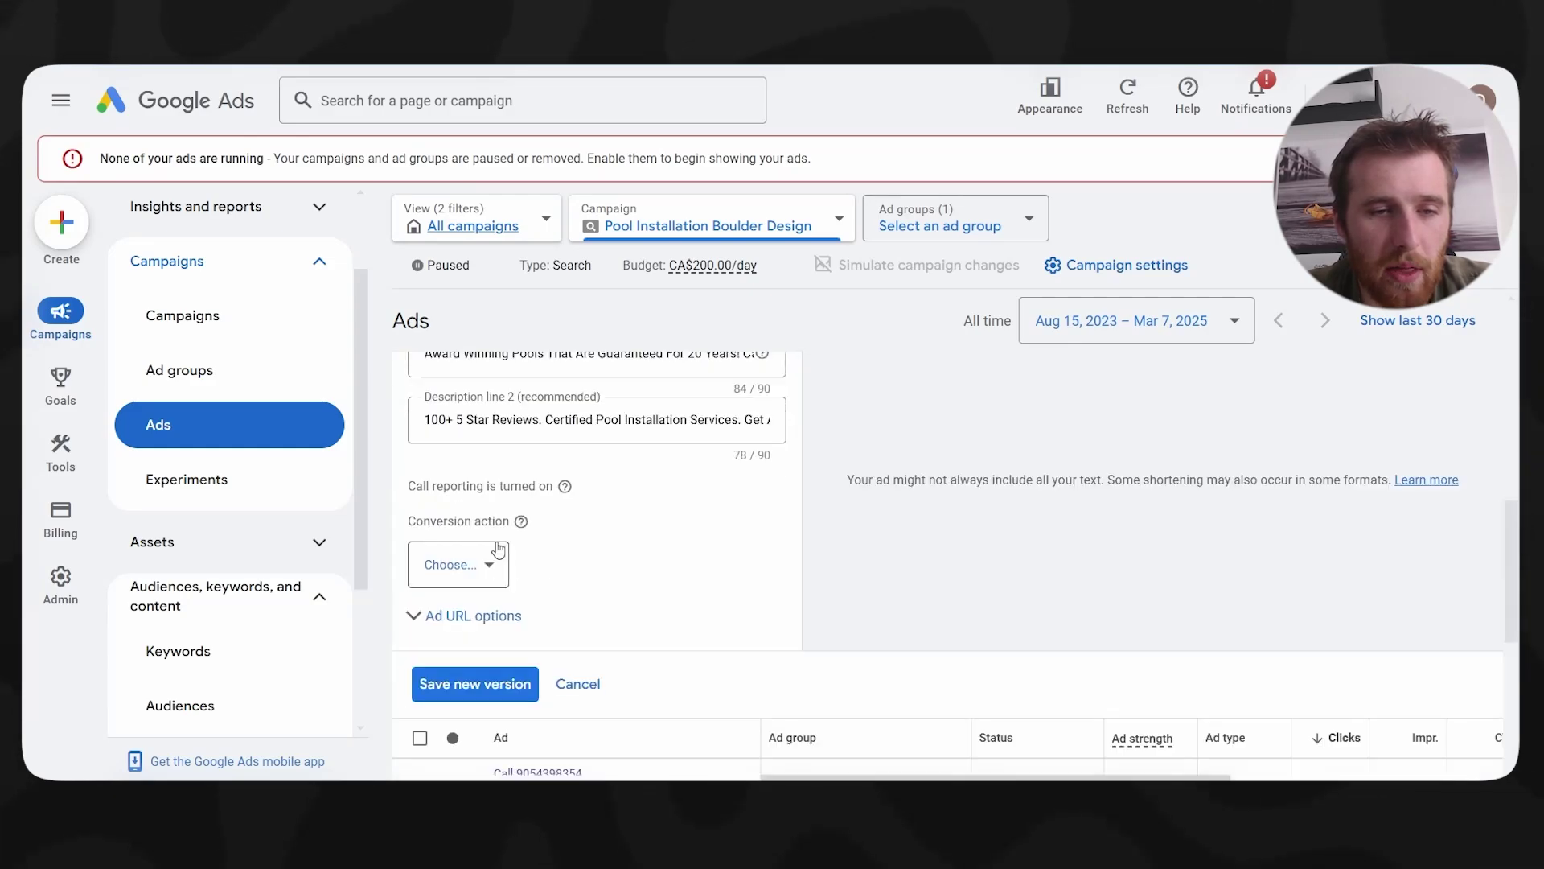
{"action": "left_click", "coordinate": [450, 570]}
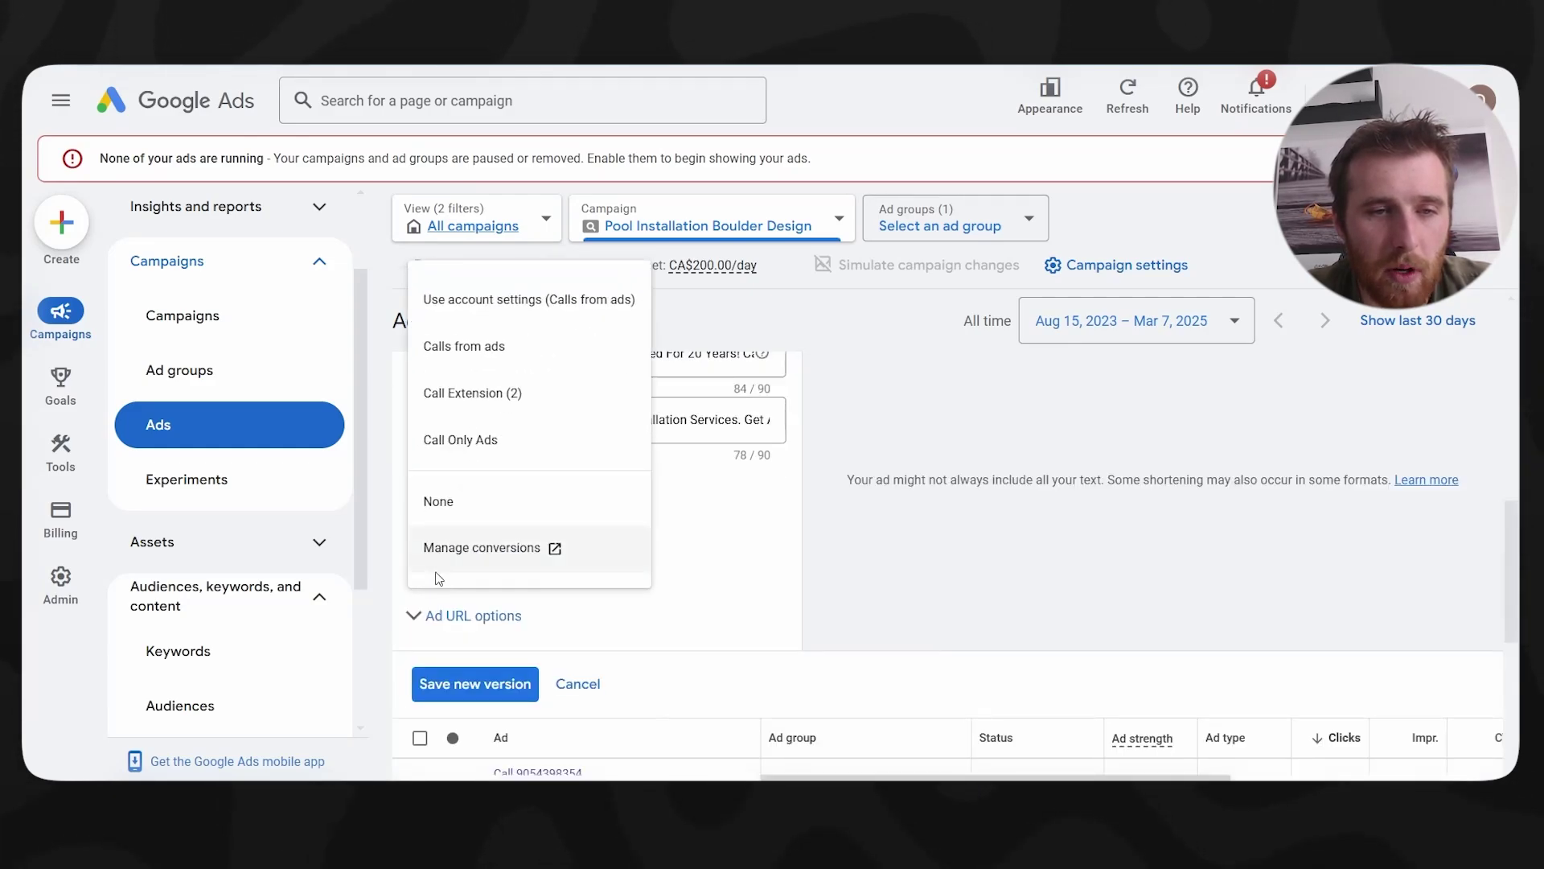
{"action": "left_click", "coordinate": [475, 447]}
{"action": "left_click", "coordinate": [475, 683]}
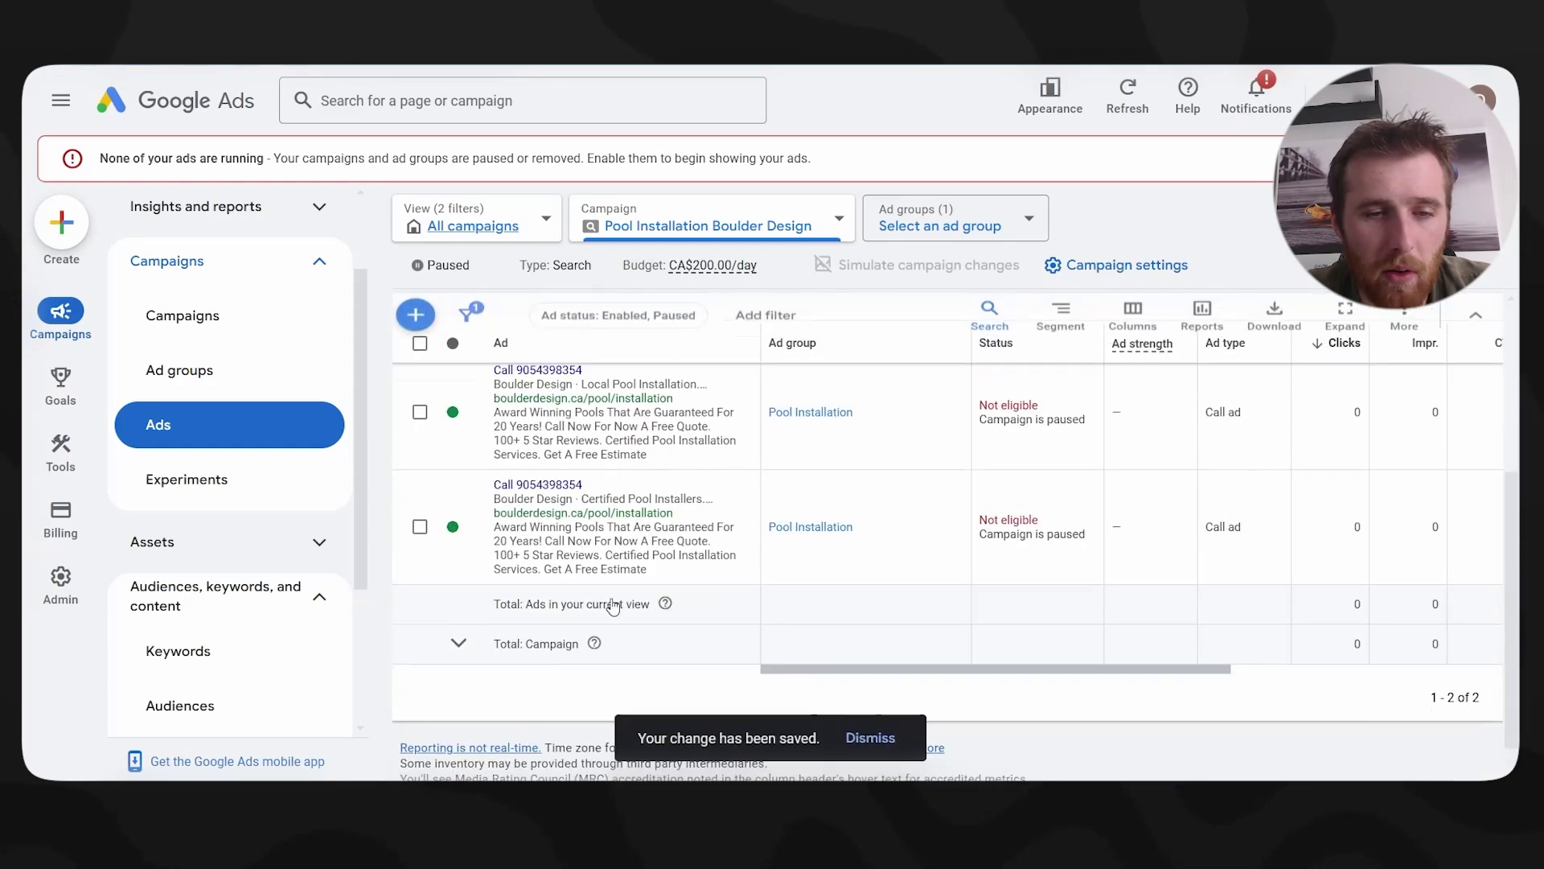
- Set the second call ad's conversion action to Call Only Ads and save a new version
{"action": "left_click", "coordinate": [748, 547]}
{"action": "scroll", "coordinate": [563, 483], "scroll_direction": "down", "scroll_amount": 10}
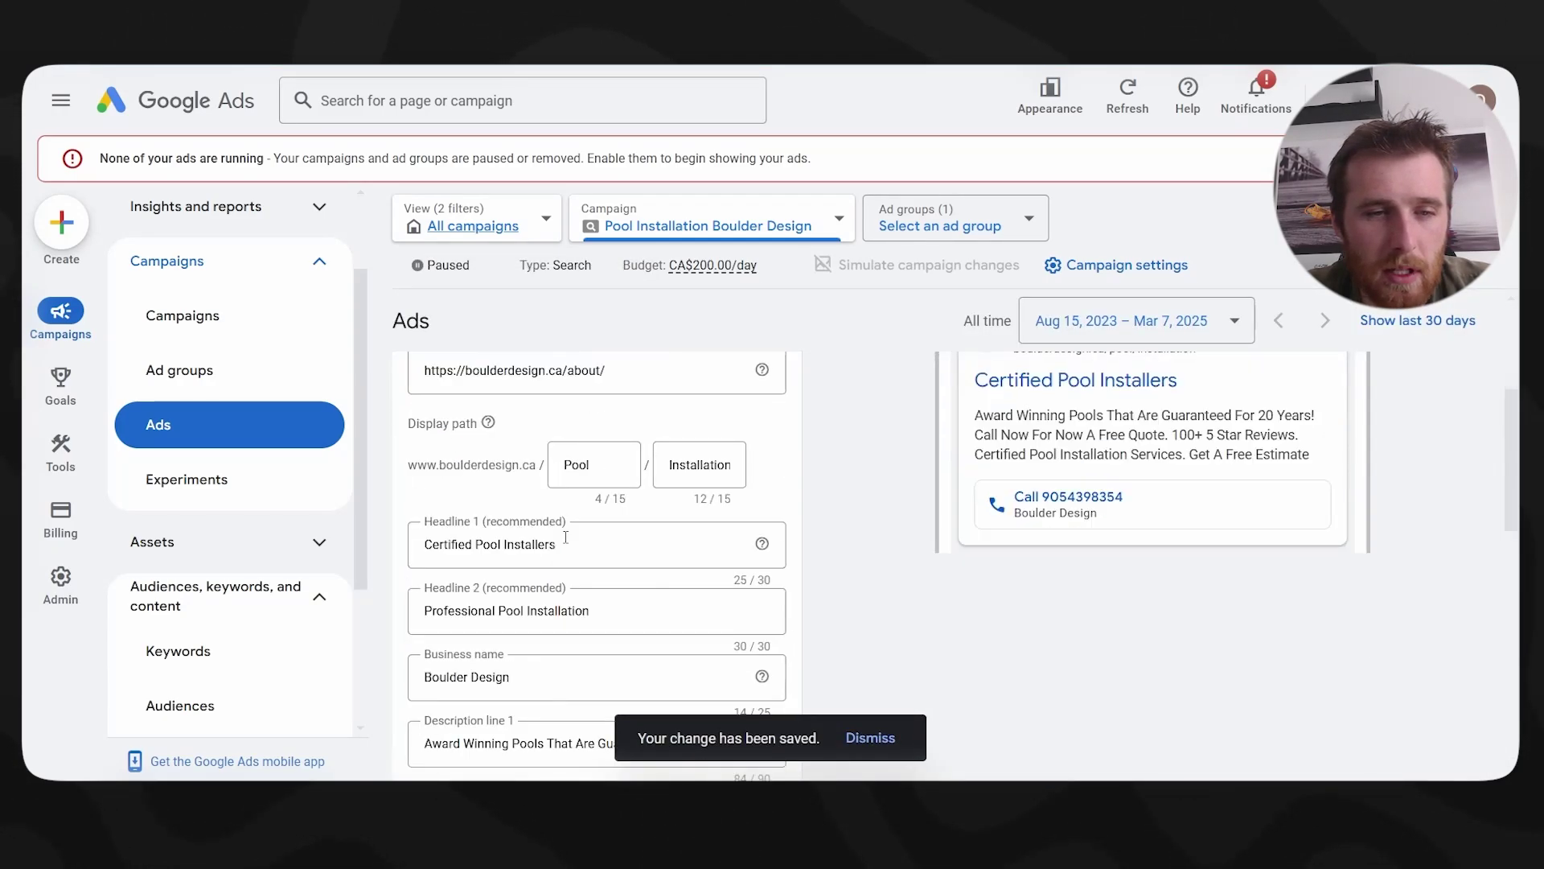
{"action": "left_click", "coordinate": [469, 564]}
{"action": "left_click", "coordinate": [451, 439]}
{"action": "left_click", "coordinate": [475, 684]}
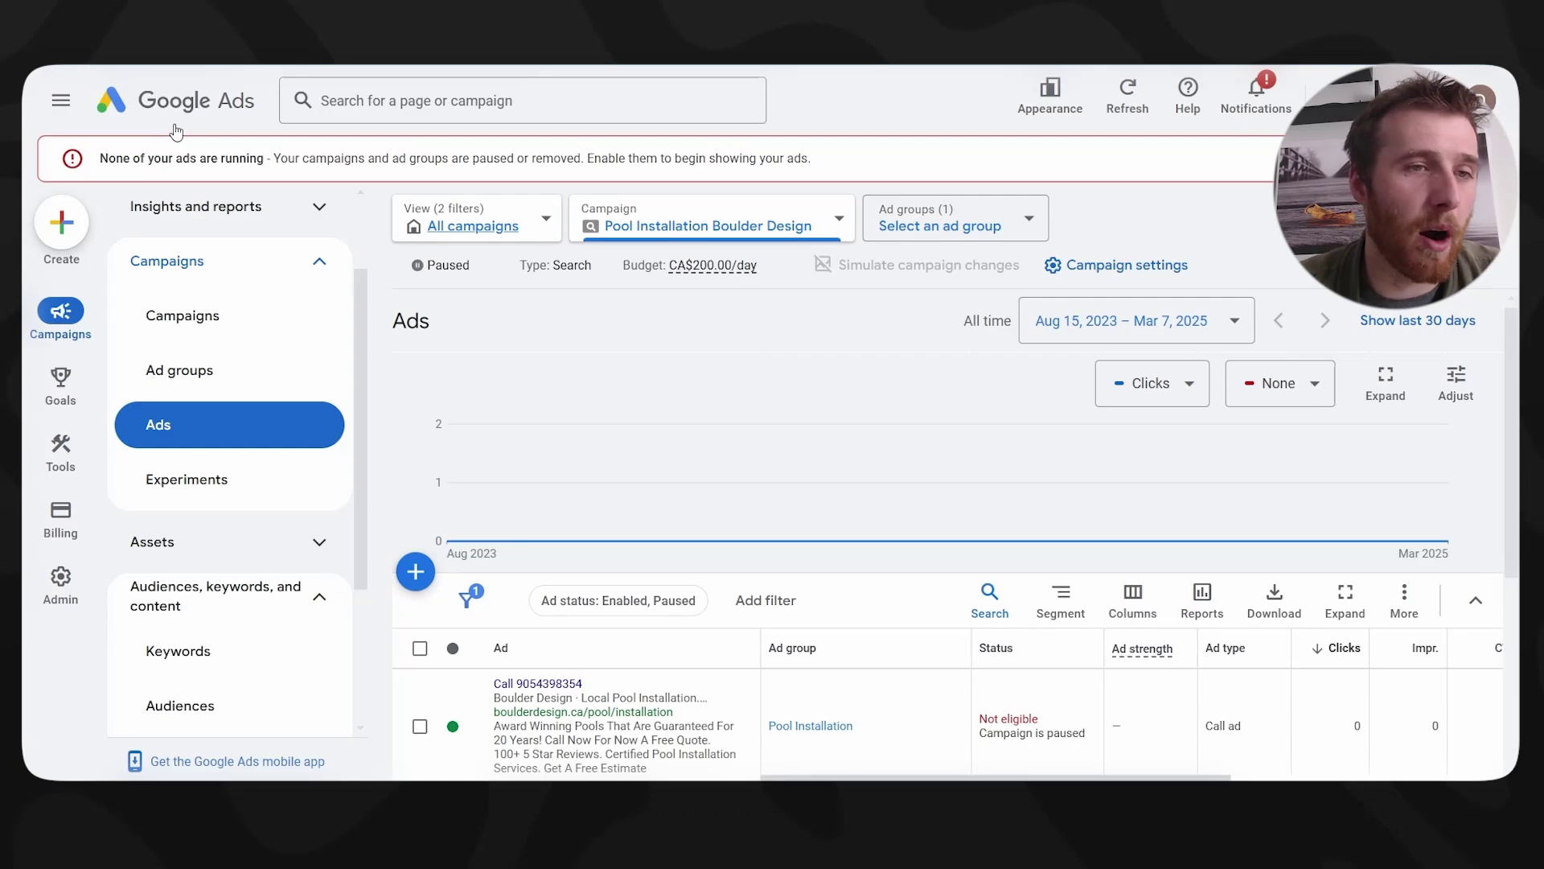
{"action": "left_click", "coordinate": [68, 312]}
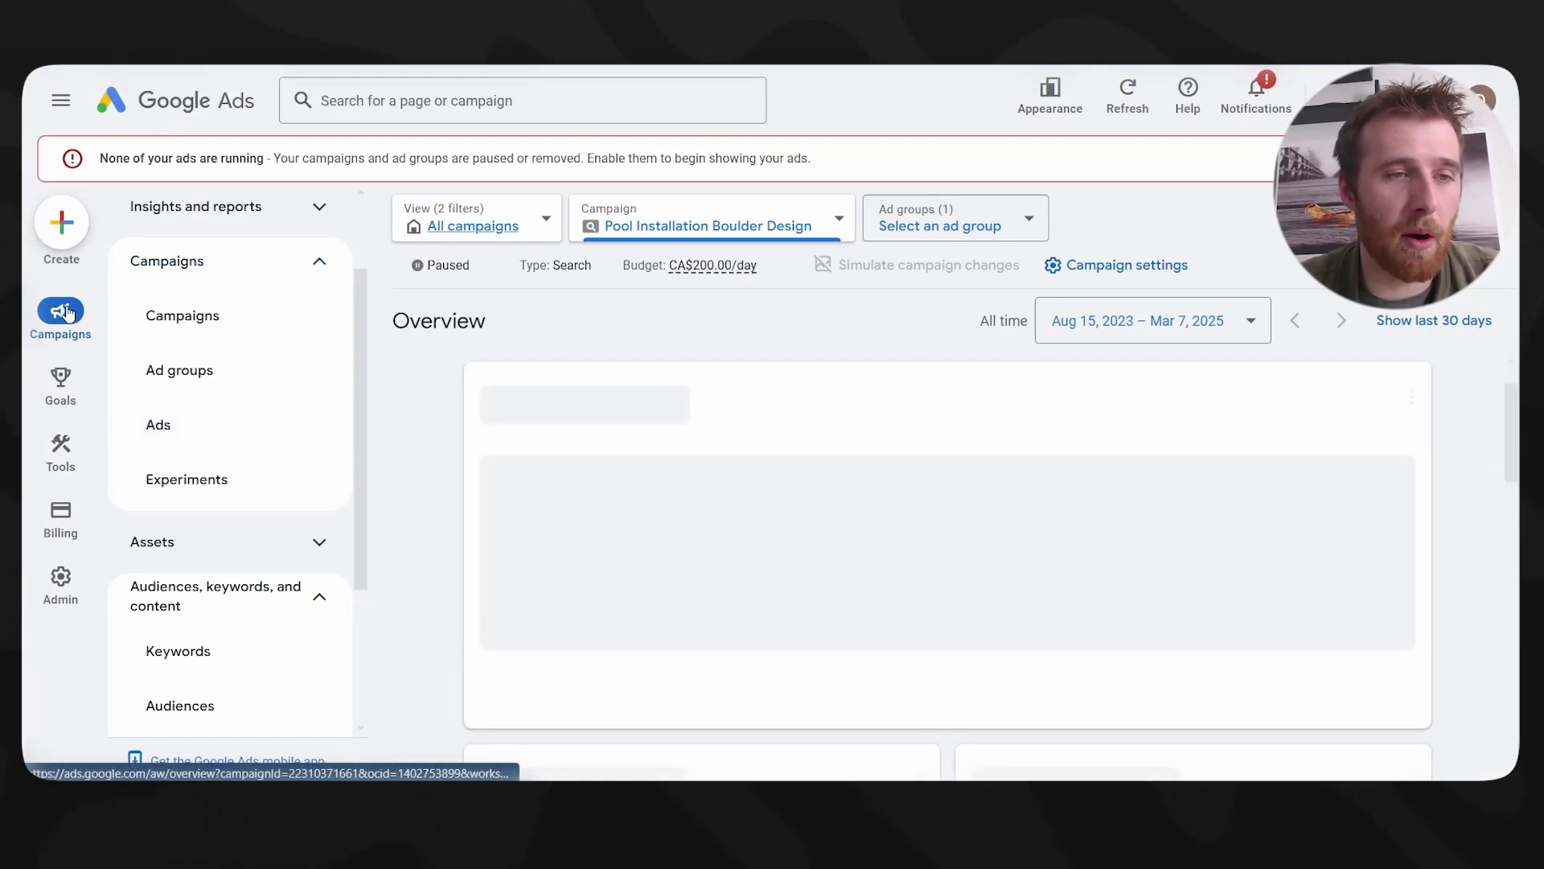
- From Goals Summary, start a new conversion action and pick the Phone call lead category
{"action": "left_click", "coordinate": [61, 378]}
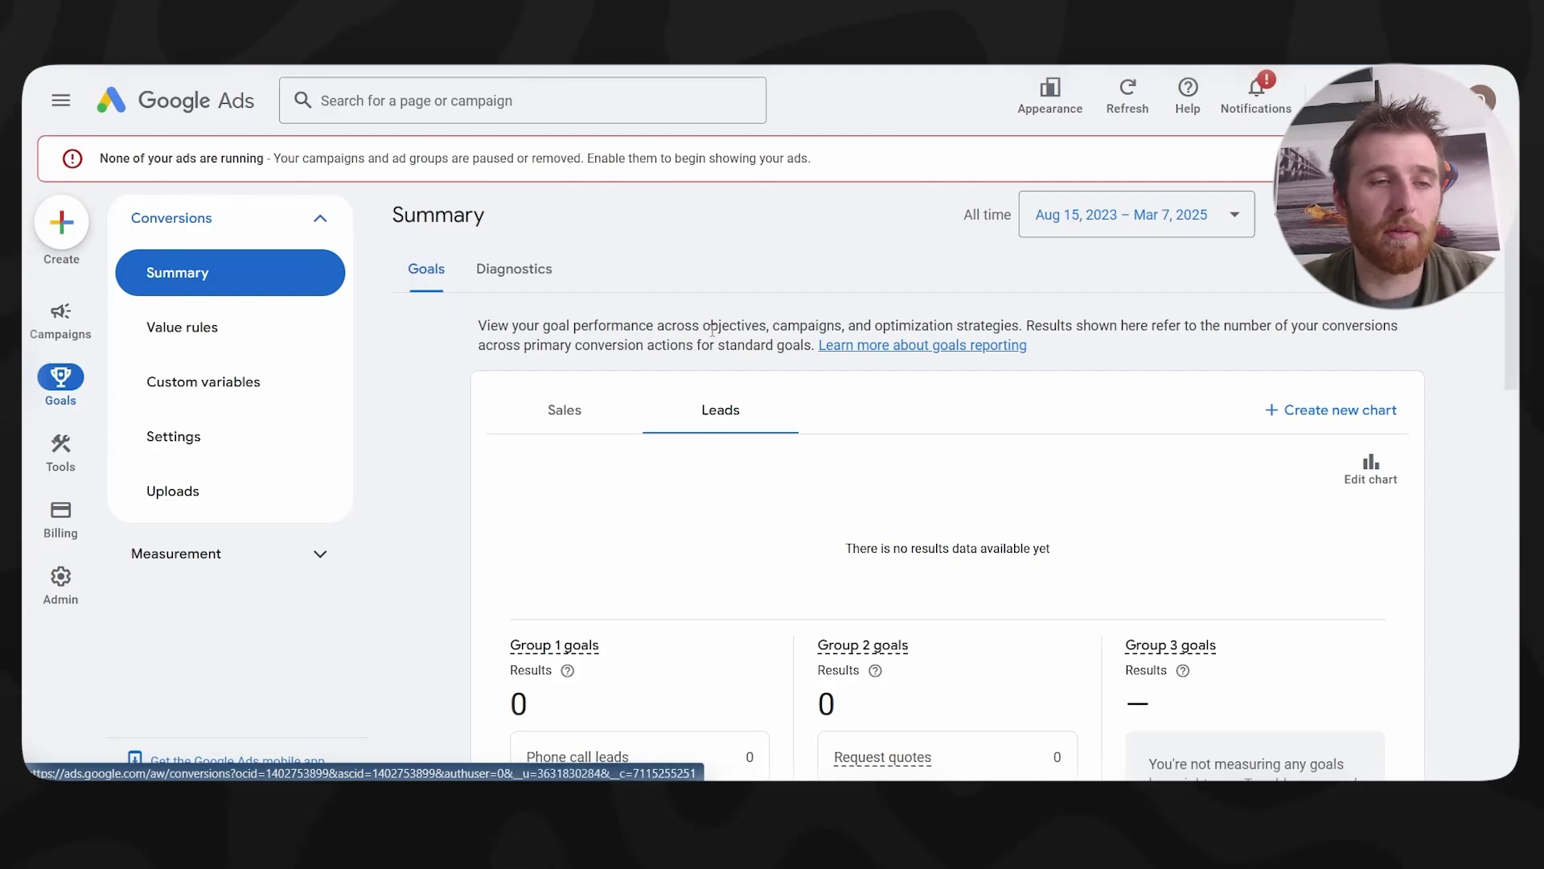
{"action": "scroll", "coordinate": [523, 480], "scroll_direction": "down", "scroll_amount": 5}
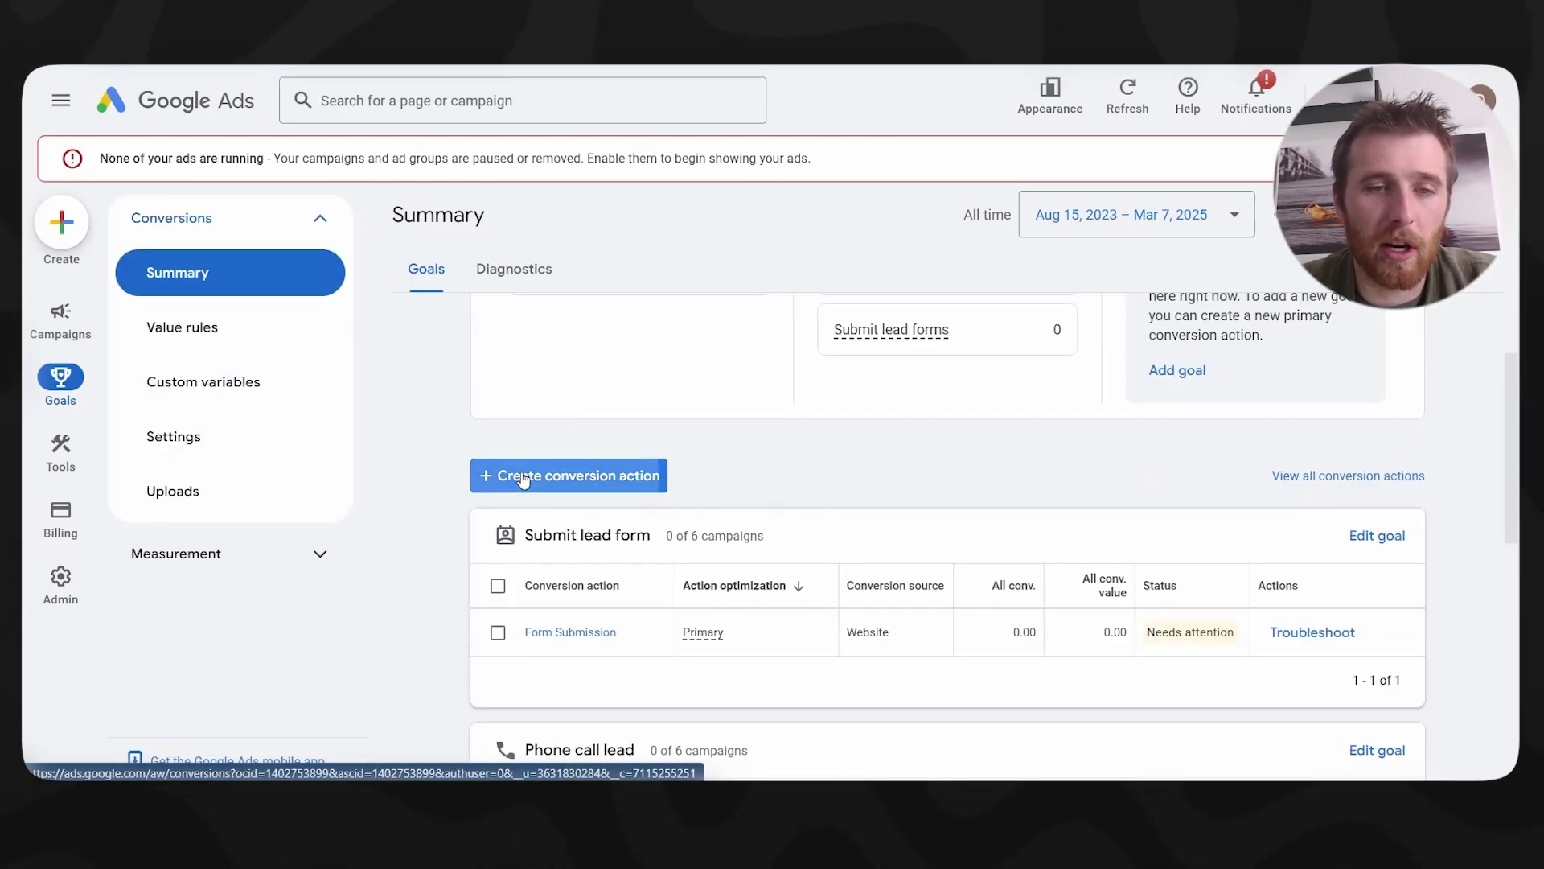
{"action": "left_click", "coordinate": [523, 476]}
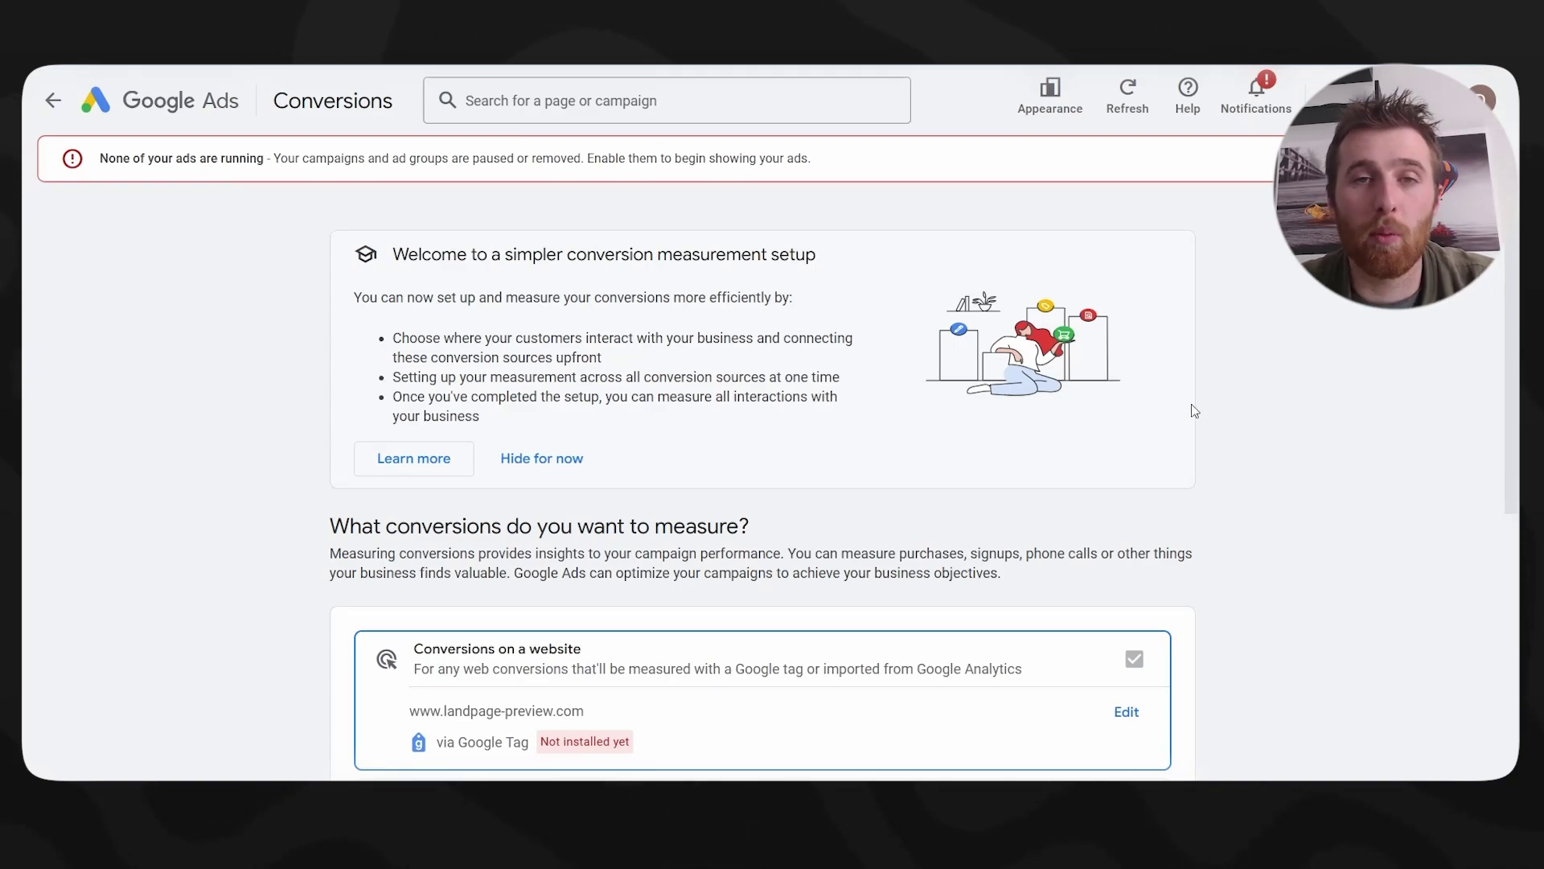
{"action": "scroll", "coordinate": [1287, 415], "scroll_direction": "down", "scroll_amount": 3}
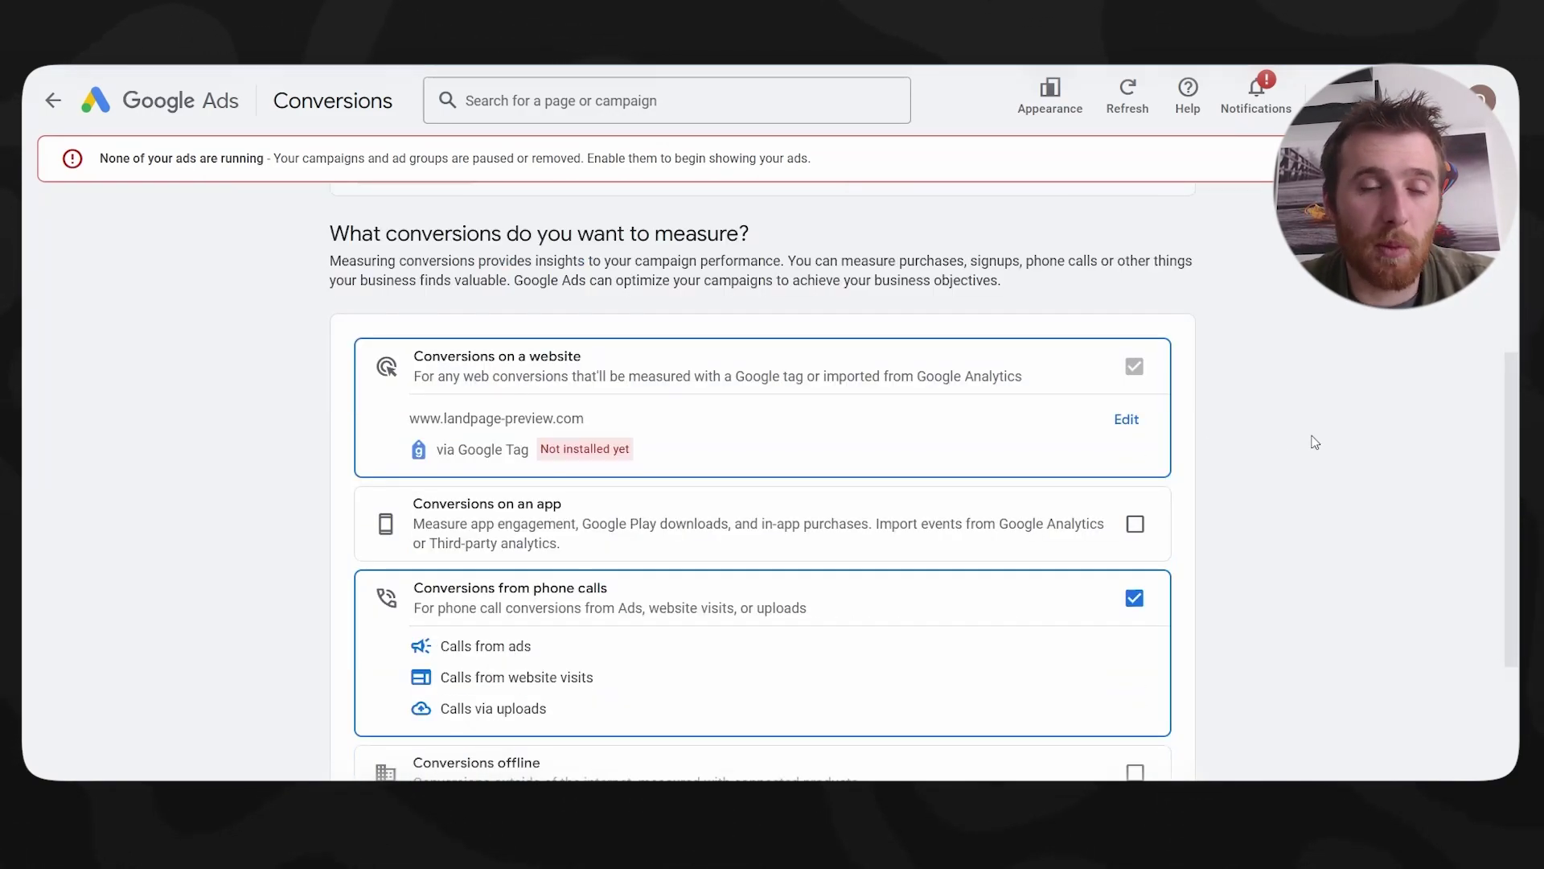
{"action": "scroll", "coordinate": [1311, 441], "scroll_direction": "down", "scroll_amount": 2}
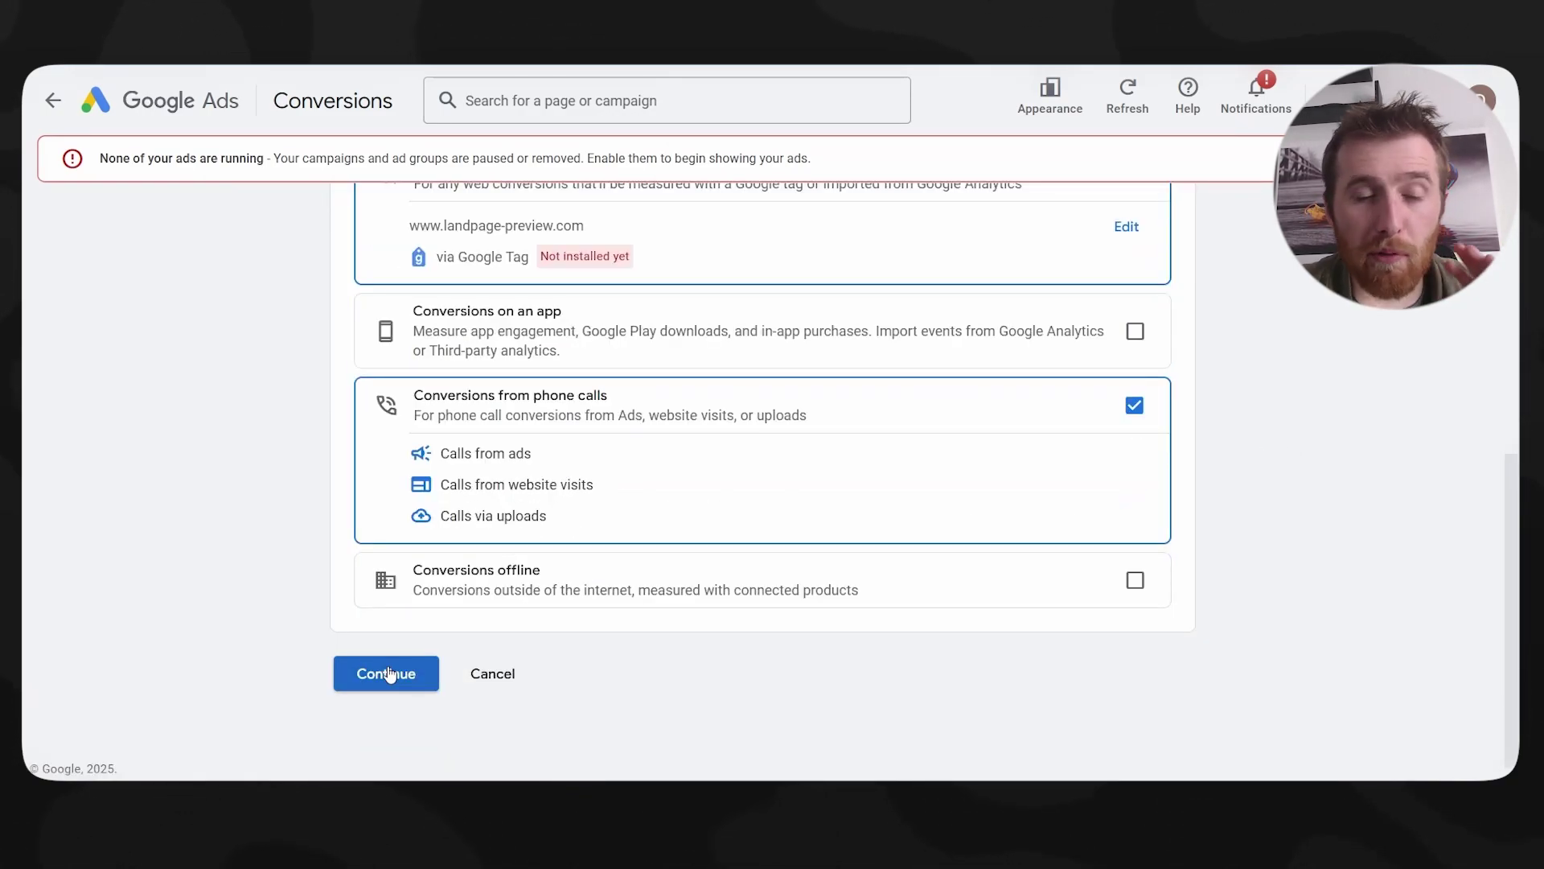
{"action": "left_click", "coordinate": [388, 675]}
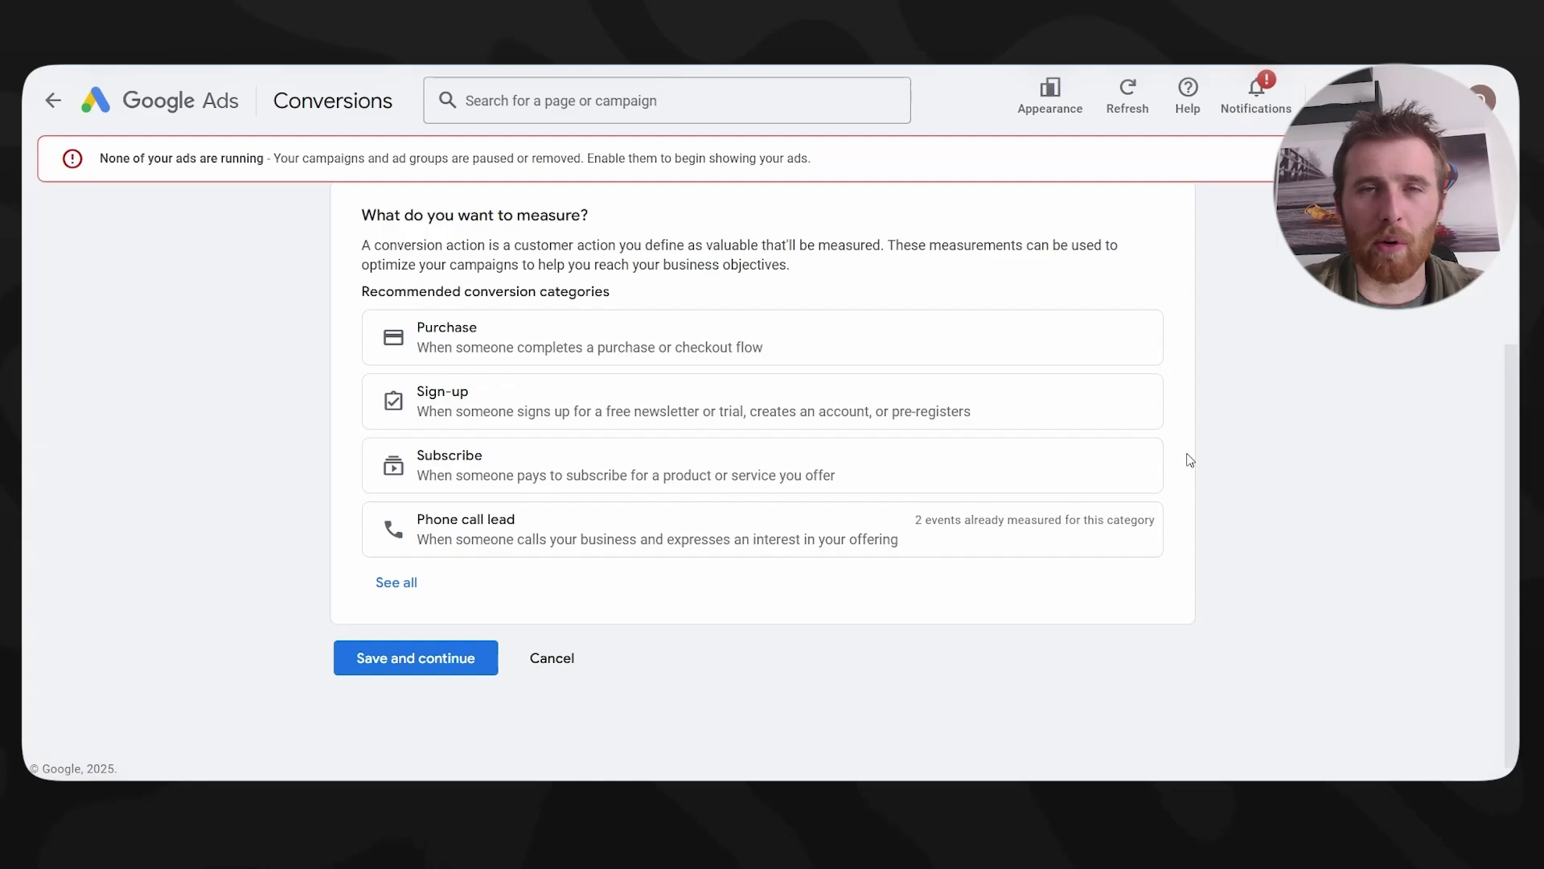
{"action": "left_click", "coordinate": [587, 537]}
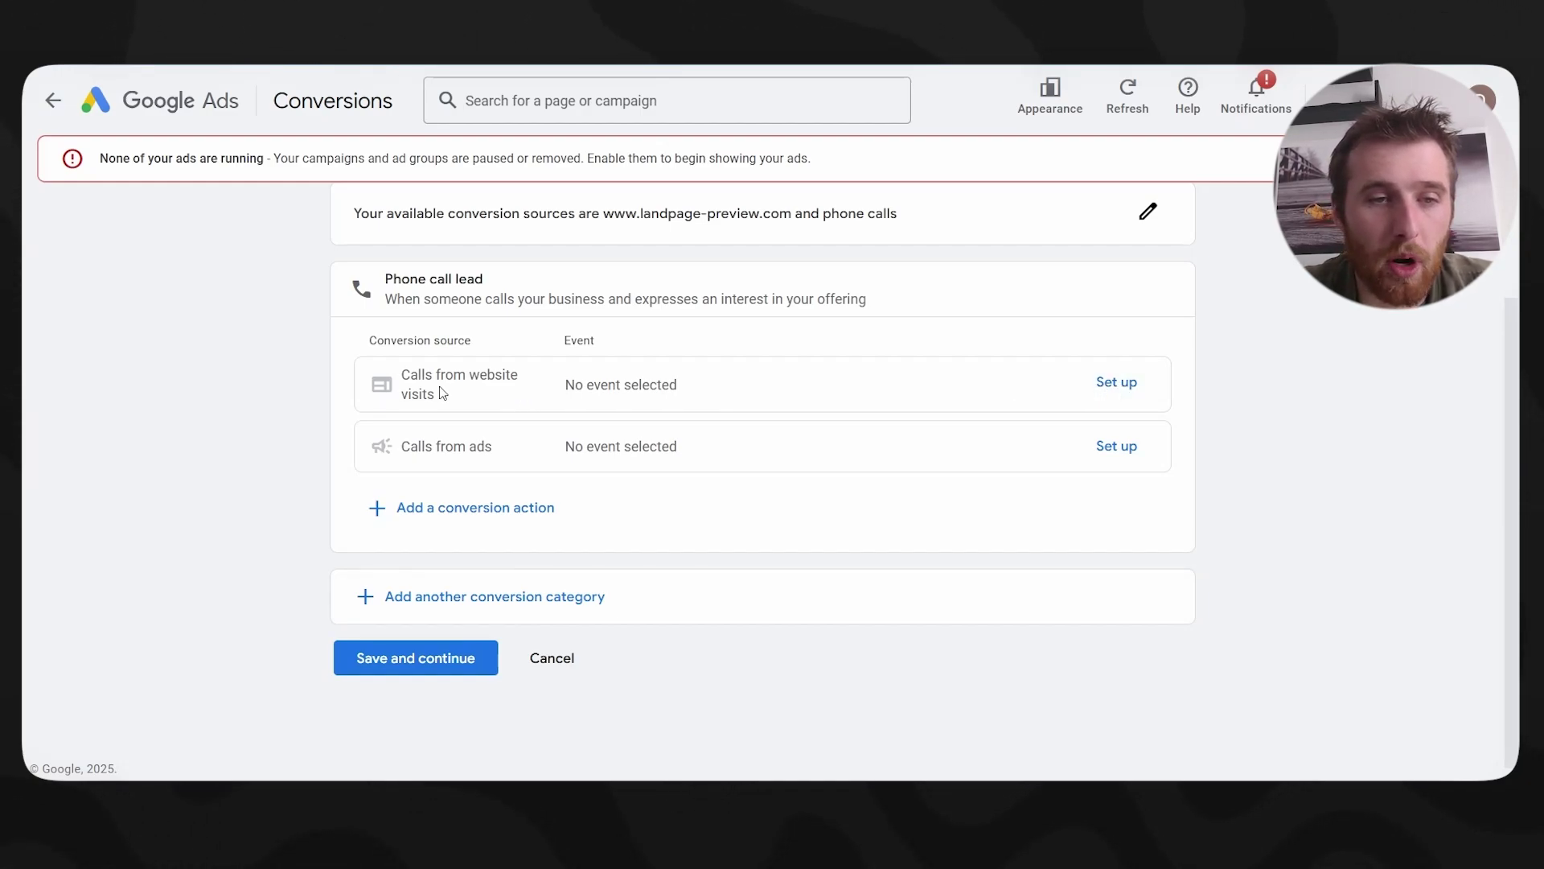
- Open the event chooser for Calls from website visits under Phone call lead
{"action": "left_click_drag", "start_coordinate": [434, 375], "coordinate": [484, 383]}
{"action": "left_click", "coordinate": [1119, 383]}
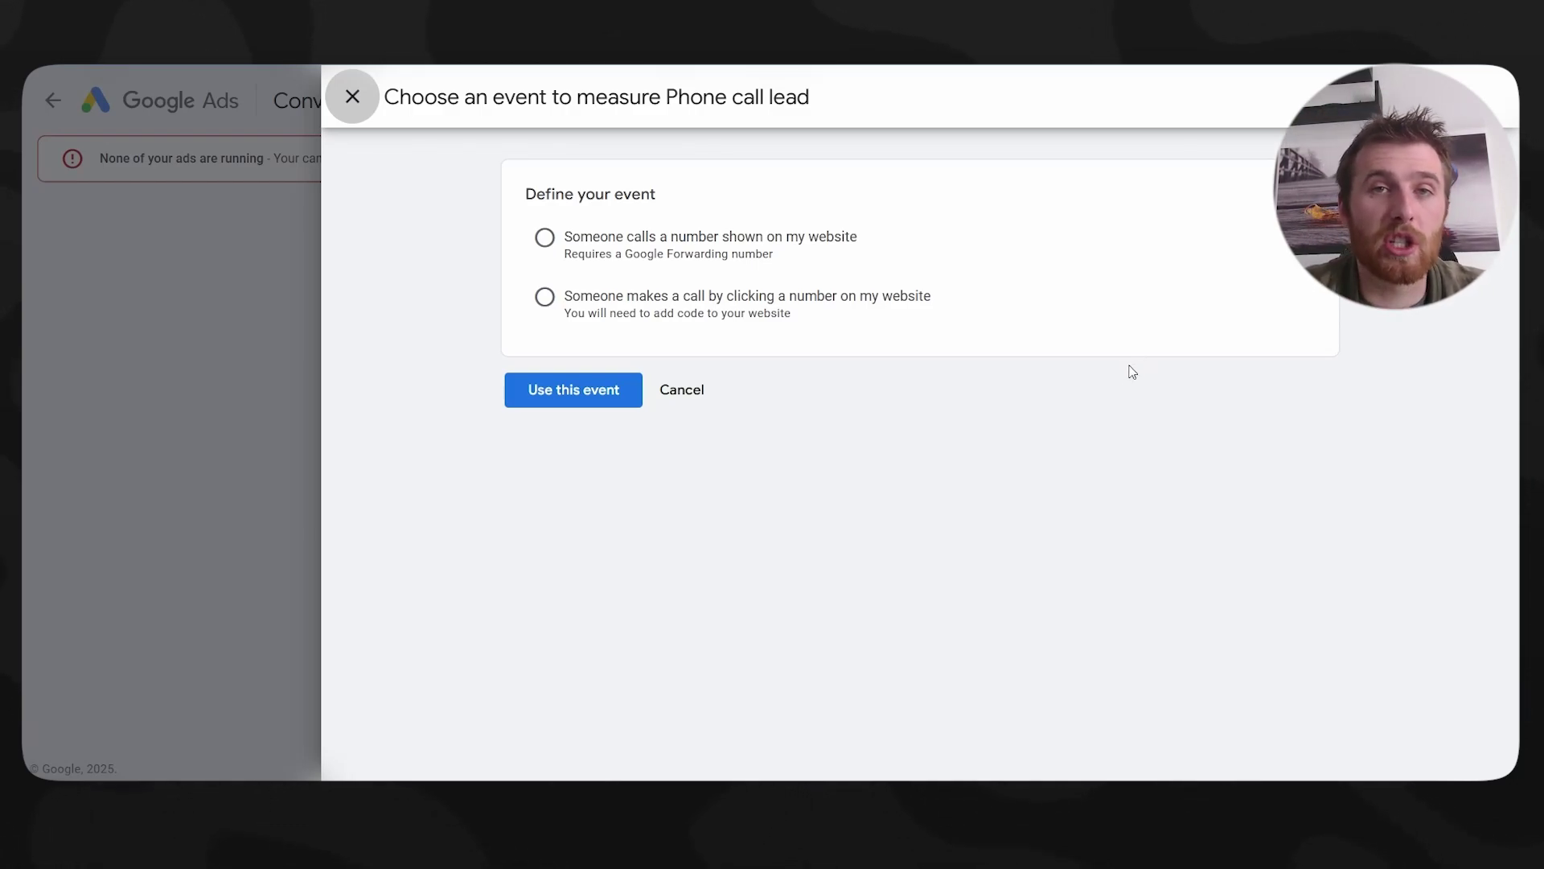
- Track calls to a number shown on the website, with Canada as country and the business number pasted
{"action": "left_click", "coordinate": [570, 246]}
{"action": "left_click_drag", "start_coordinate": [860, 238], "coordinate": [576, 246]}
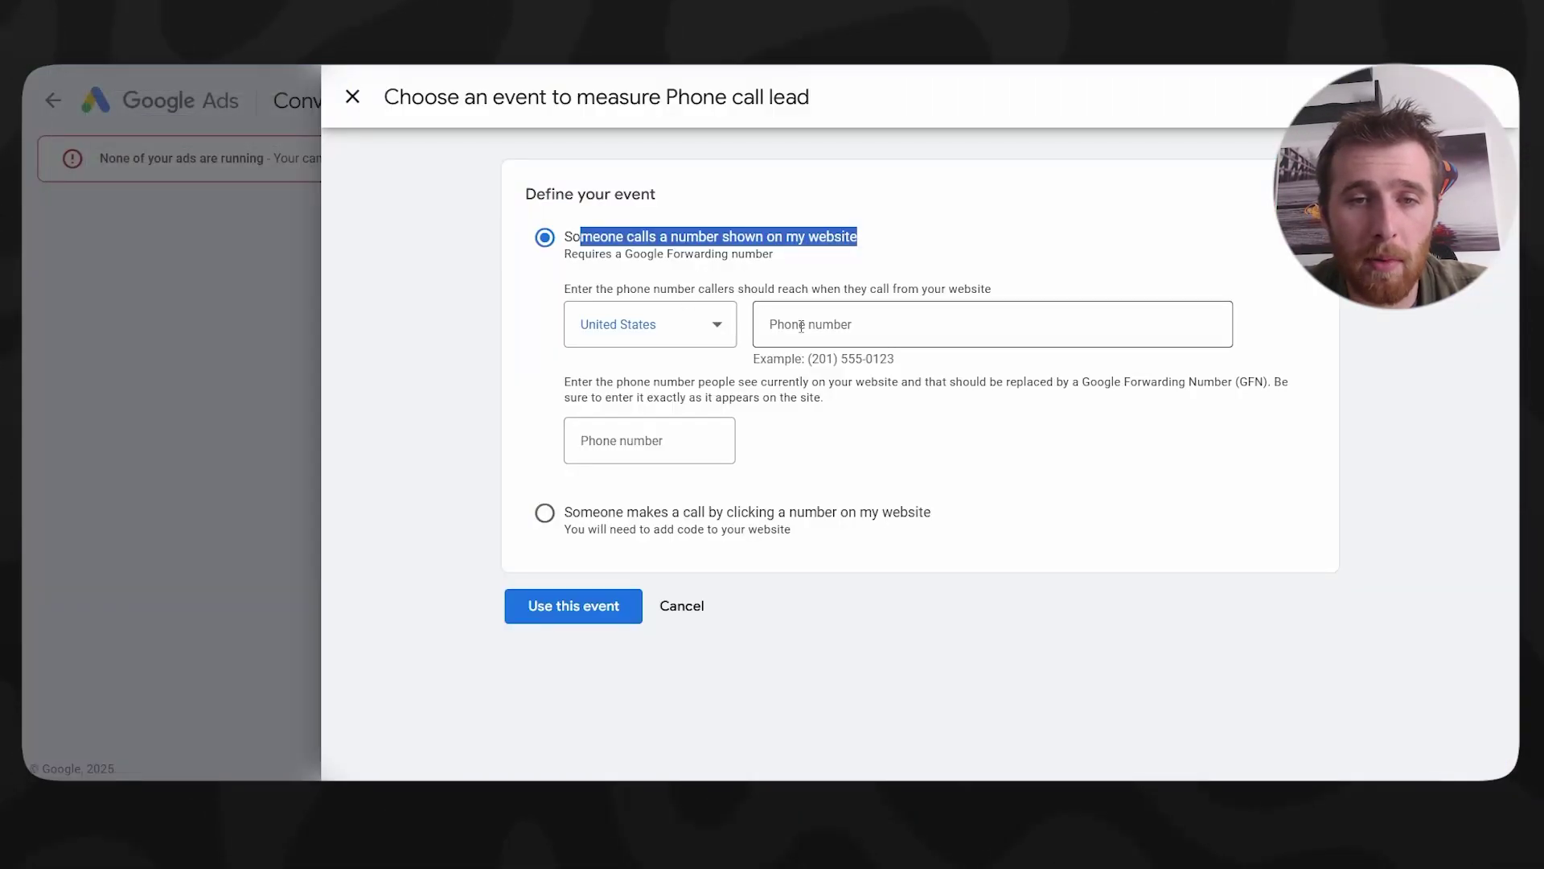
{"action": "left_click", "coordinate": [654, 317]}
{"action": "scroll", "coordinate": [678, 483], "scroll_direction": "up", "scroll_amount": 8}
{"action": "left_click", "coordinate": [678, 329]}
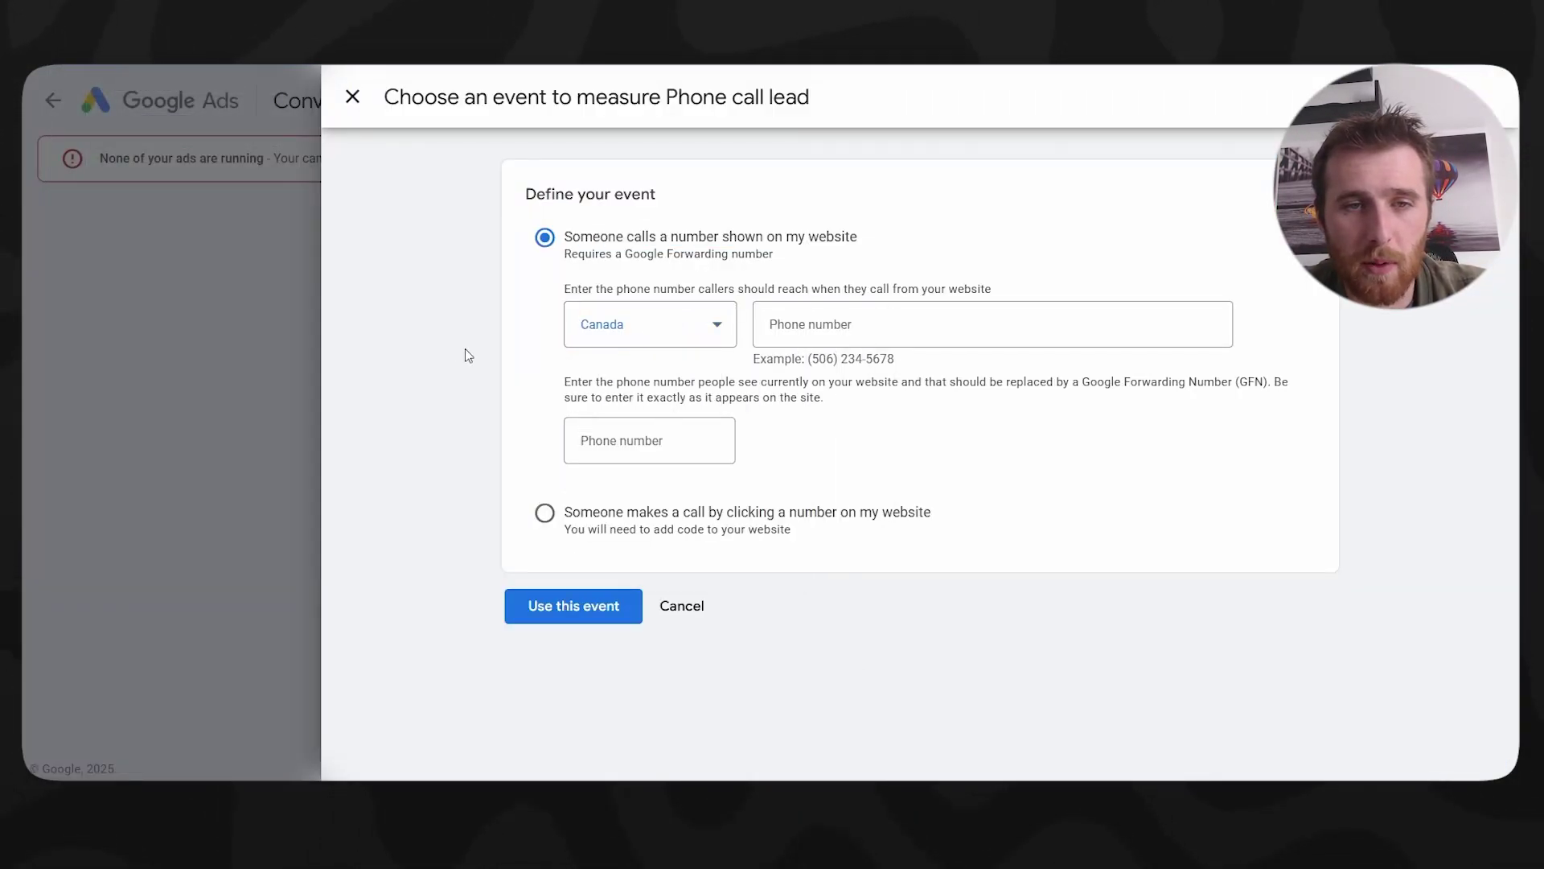
{"action": "left_click", "coordinate": [837, 324]}
{"action": "key", "text": "ctrl+v"}
- Check the display and destination numbers, use this call event, and open its conversion settings
{"action": "left_click_drag", "start_coordinate": [713, 459], "coordinate": [502, 461]}
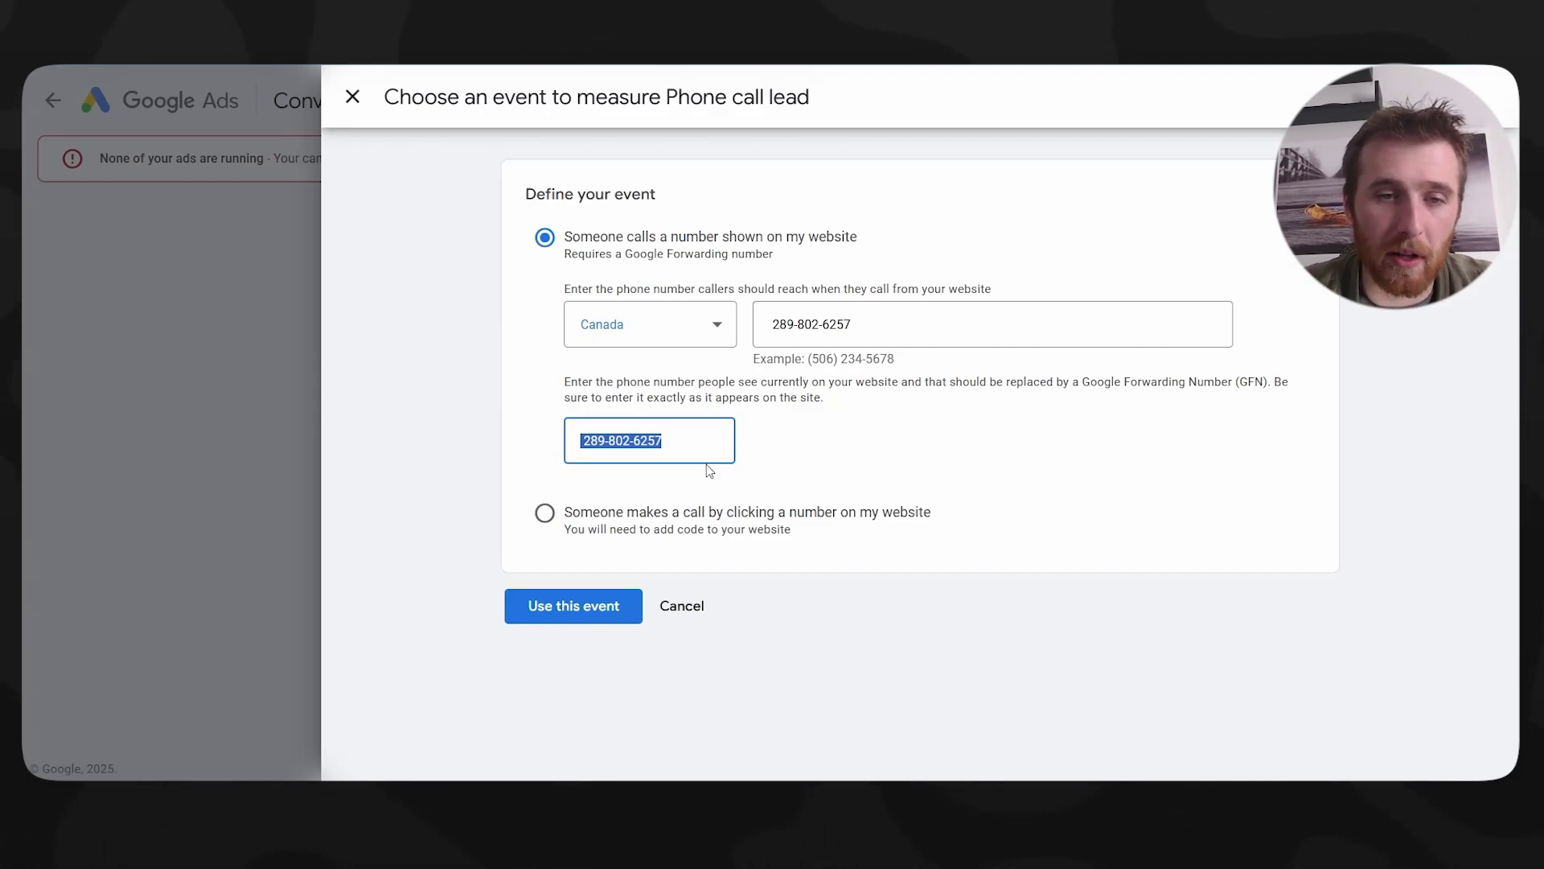
{"action": "left_click", "coordinate": [707, 441]}
{"action": "left_click_drag", "start_coordinate": [707, 442], "coordinate": [523, 456]}
{"action": "left_click", "coordinate": [707, 442]}
{"action": "left_click_drag", "start_coordinate": [707, 441], "coordinate": [496, 452]}
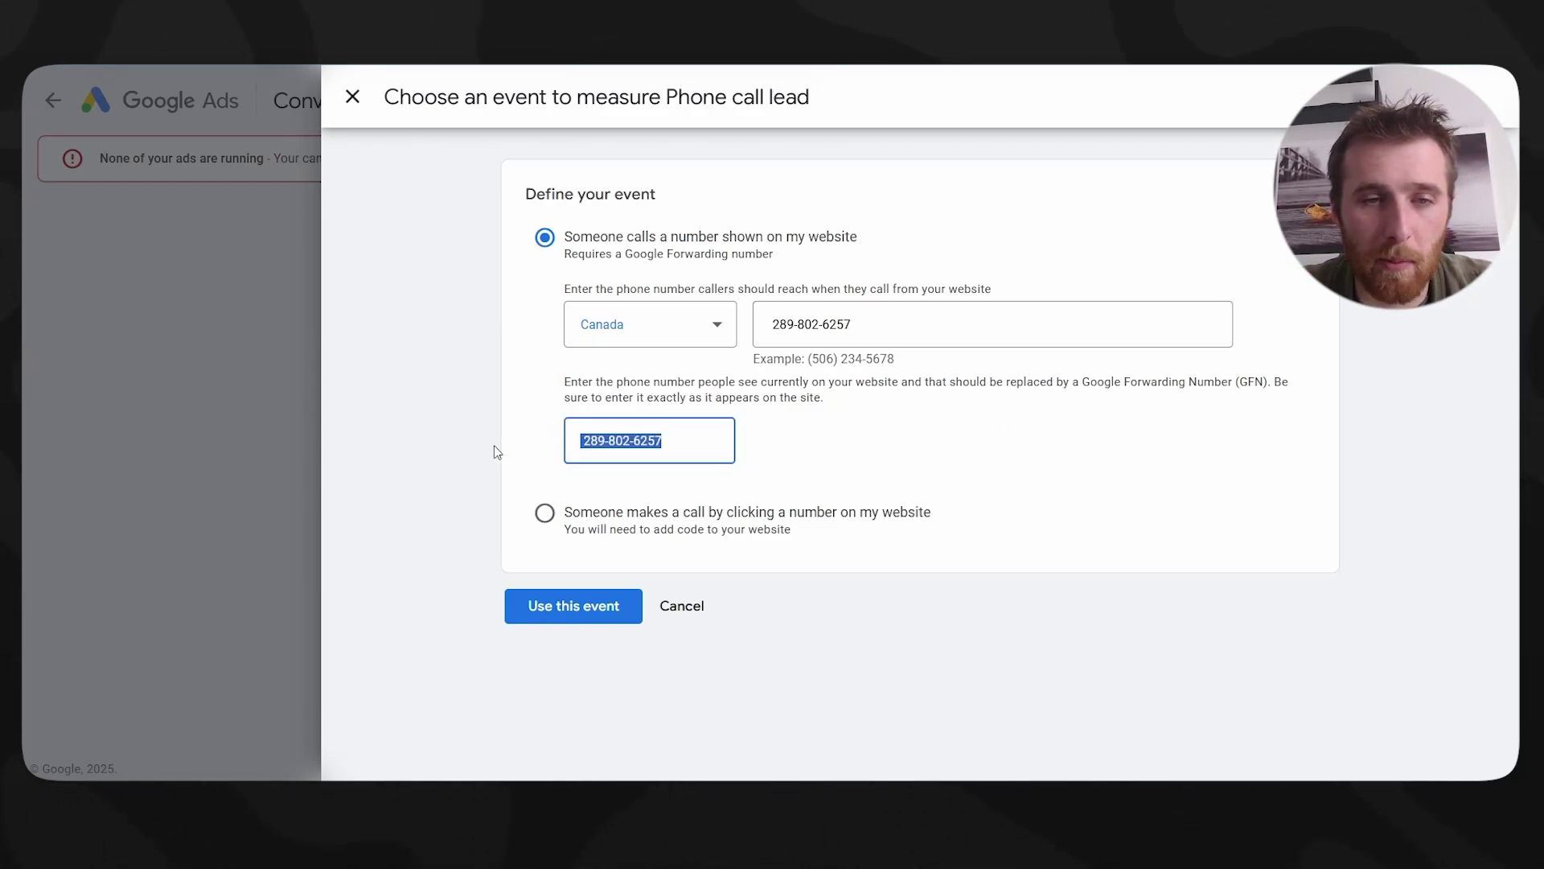
{"action": "left_click_drag", "start_coordinate": [889, 322], "coordinate": [804, 325]}
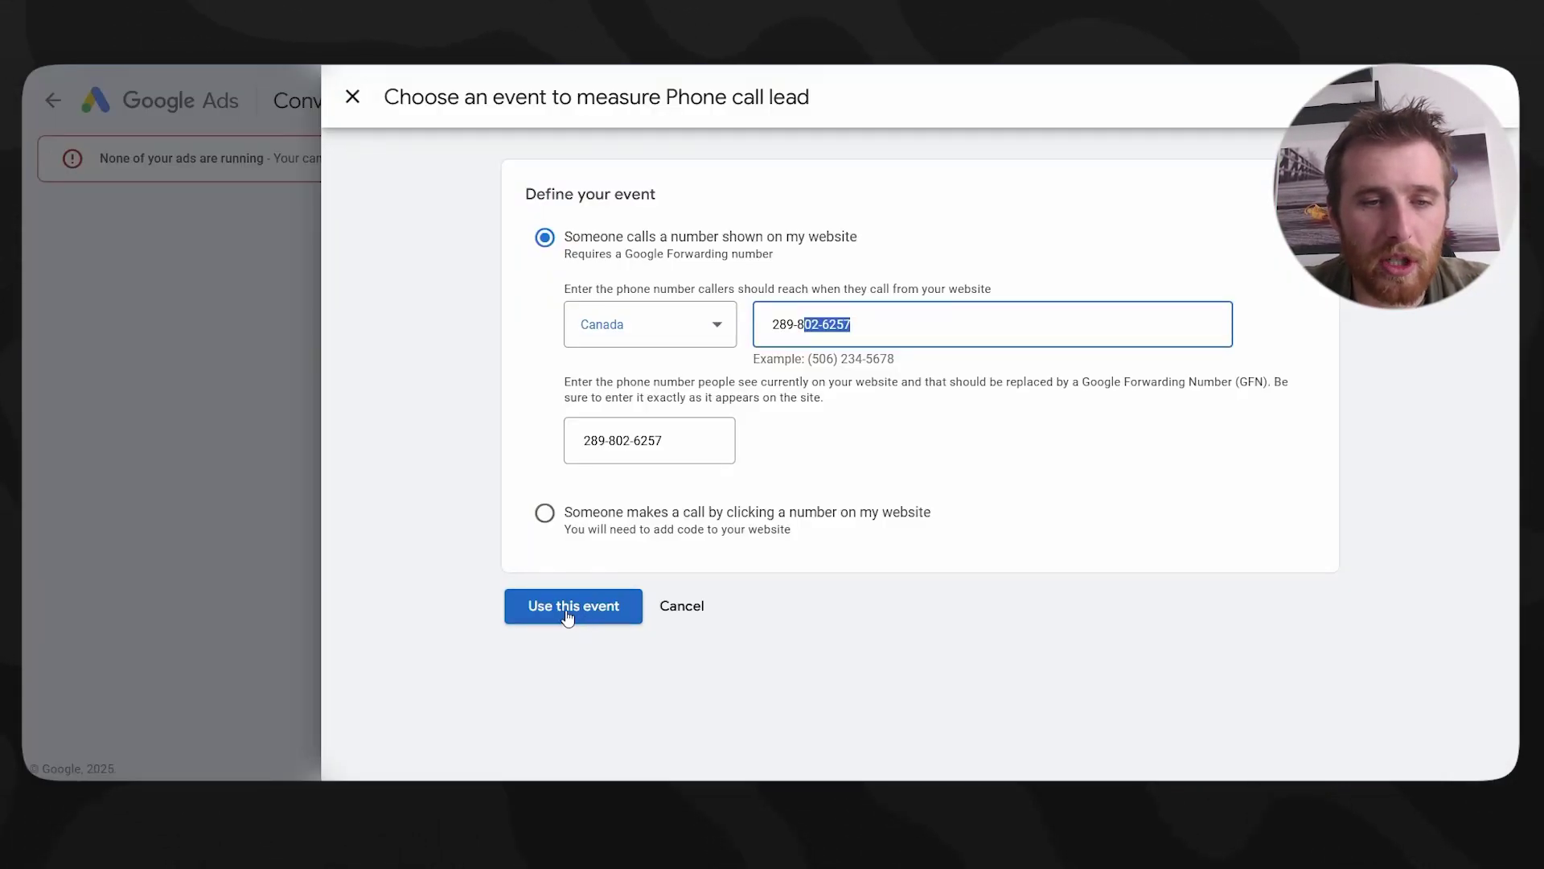
{"action": "left_click", "coordinate": [568, 616]}
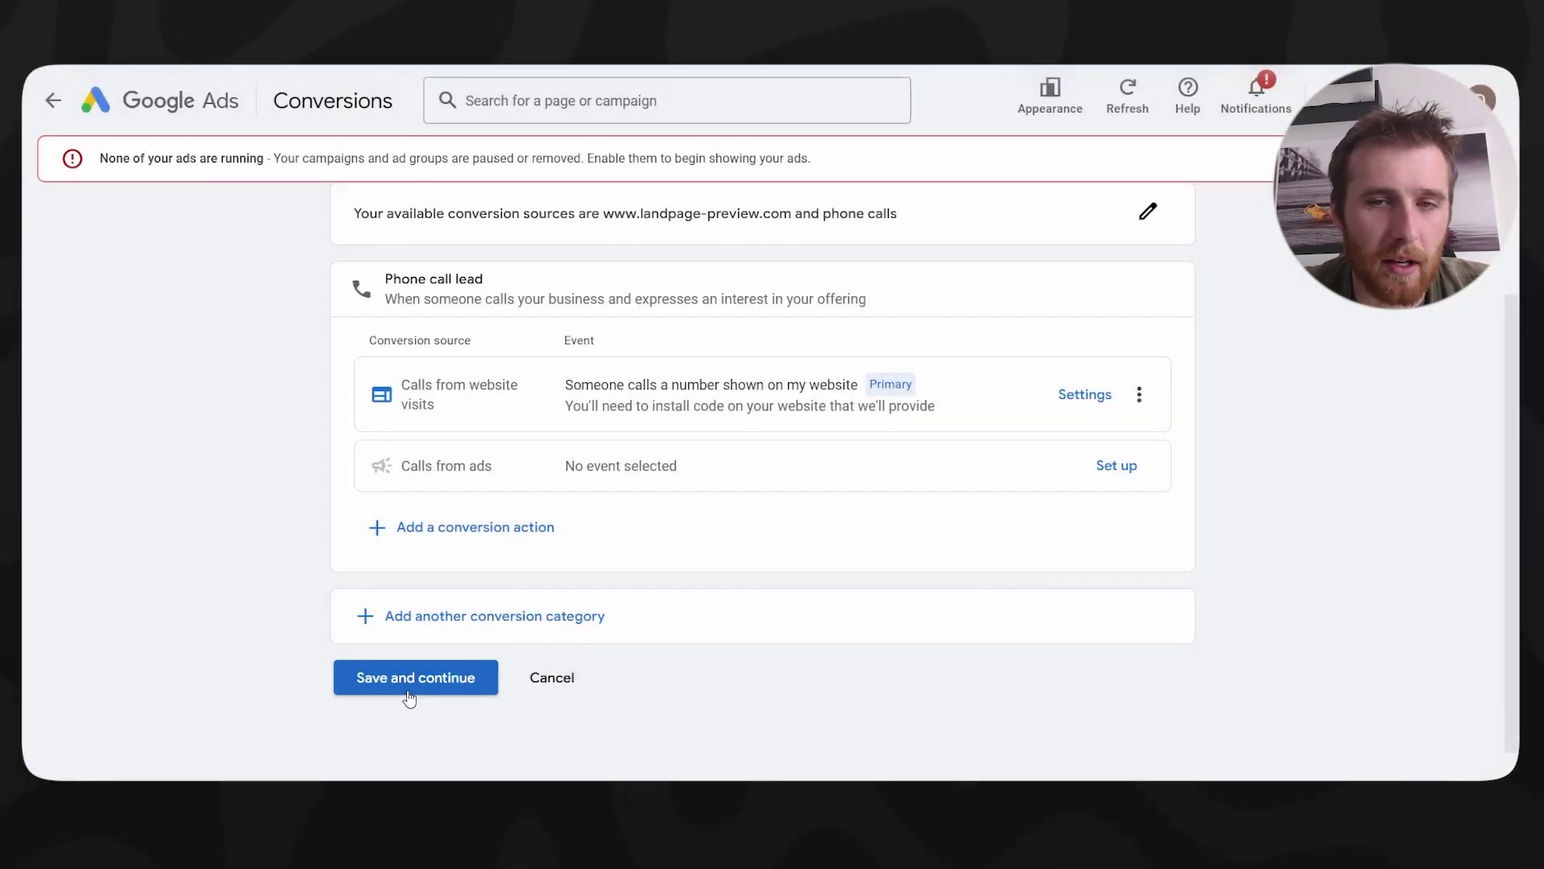
{"action": "left_click", "coordinate": [1085, 394]}
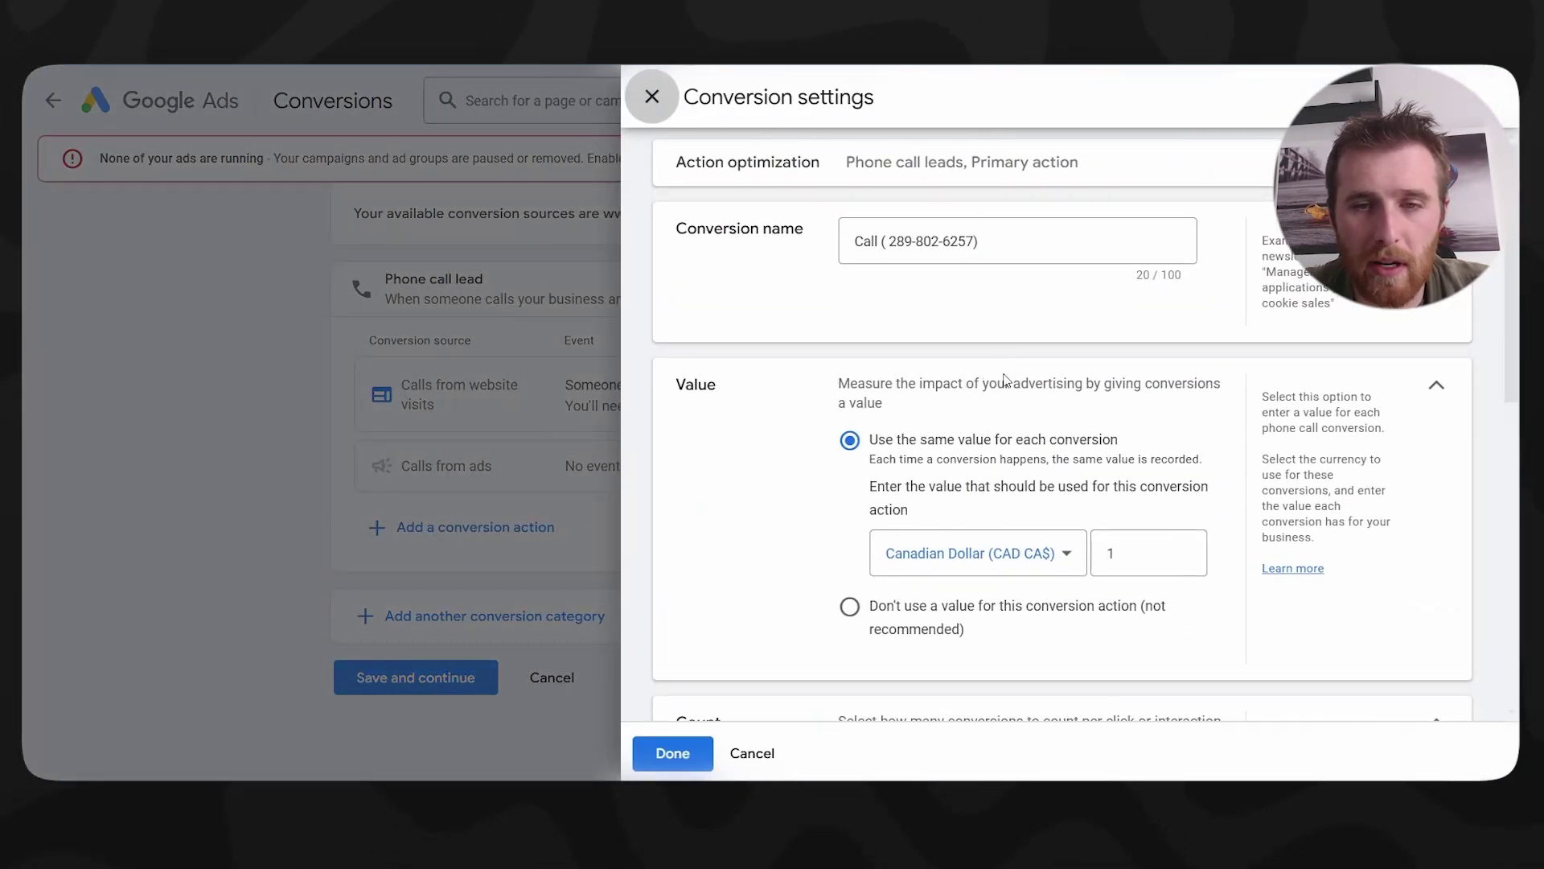
- Set a 30-second minimum call length and save the website-call conversion
{"action": "scroll", "coordinate": [1005, 379], "scroll_direction": "down", "scroll_amount": 8}
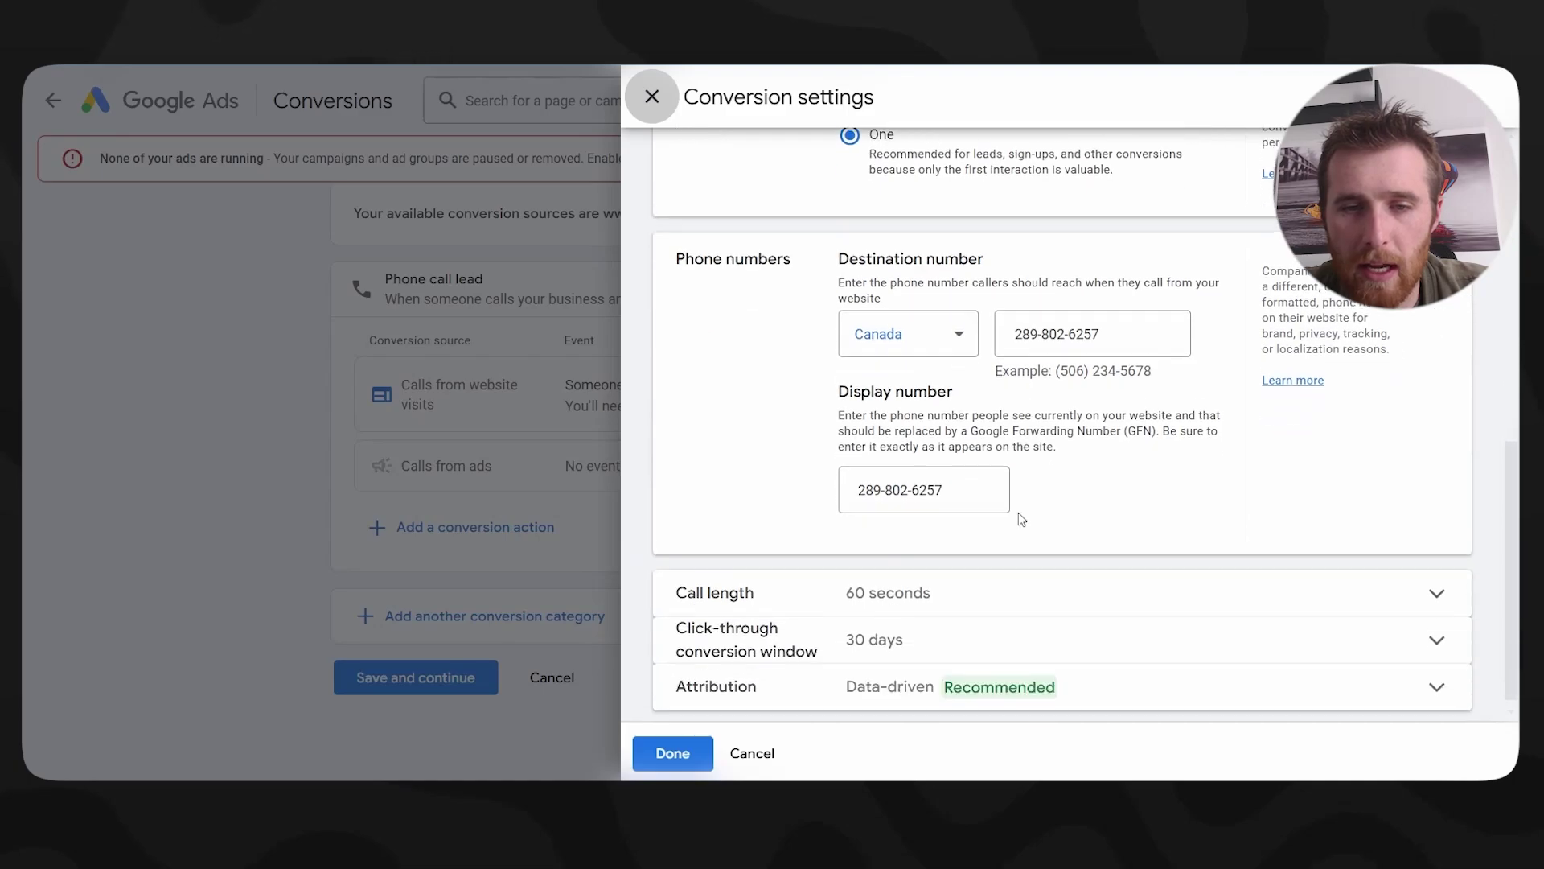
{"action": "left_click", "coordinate": [949, 593]}
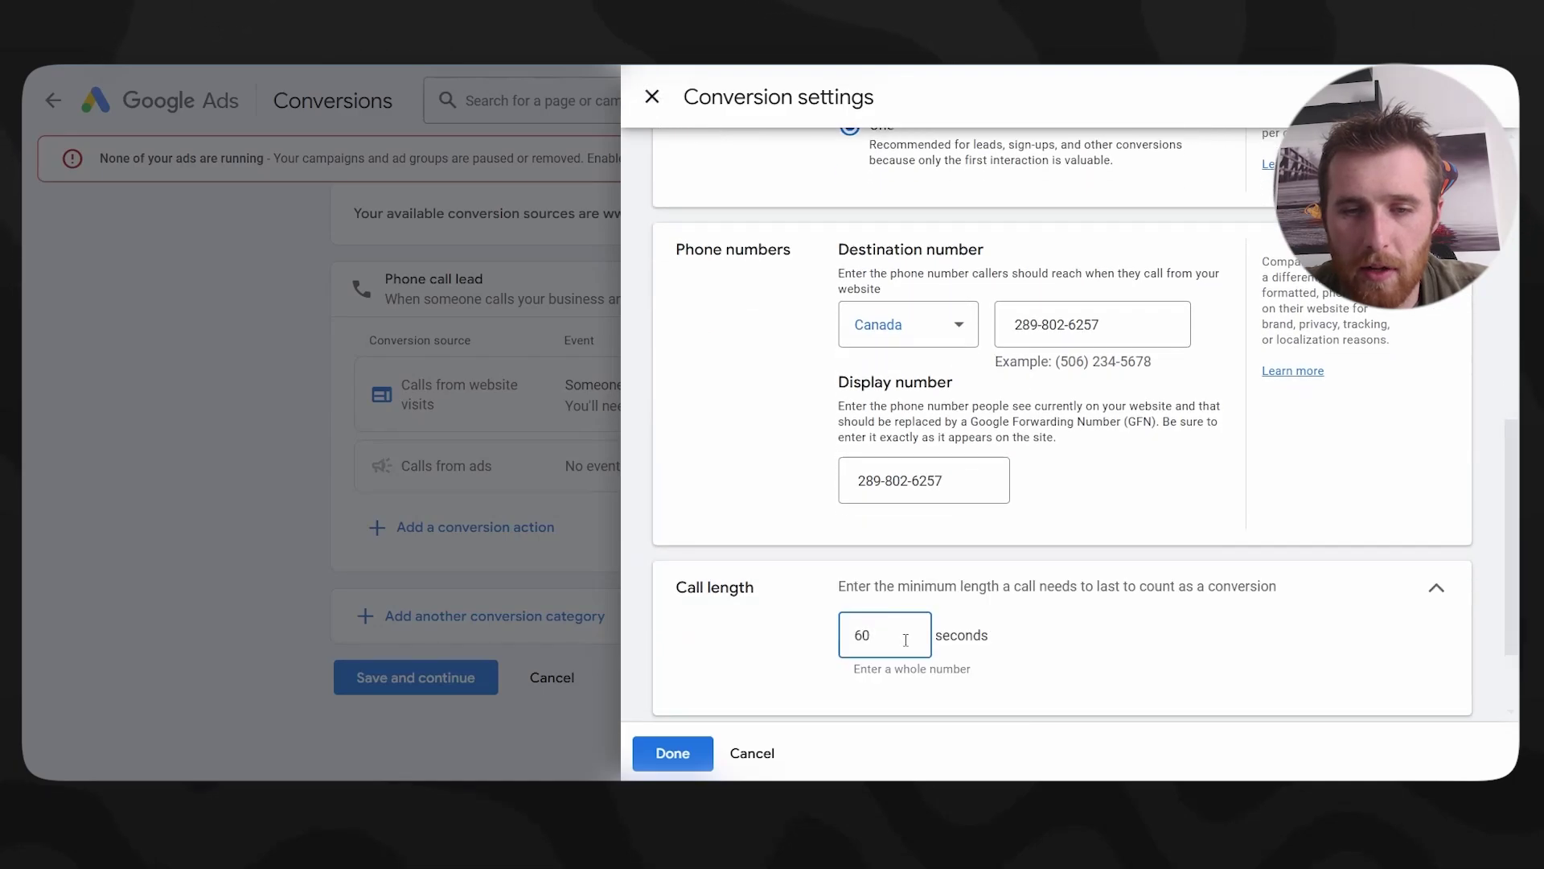
{"action": "left_click", "coordinate": [676, 750]}
{"action": "left_click", "coordinate": [435, 684]}
- Copy the Google tag code from the tag setup and switch to the Landingi window
{"action": "scroll", "coordinate": [968, 492], "scroll_direction": "down", "scroll_amount": 4}
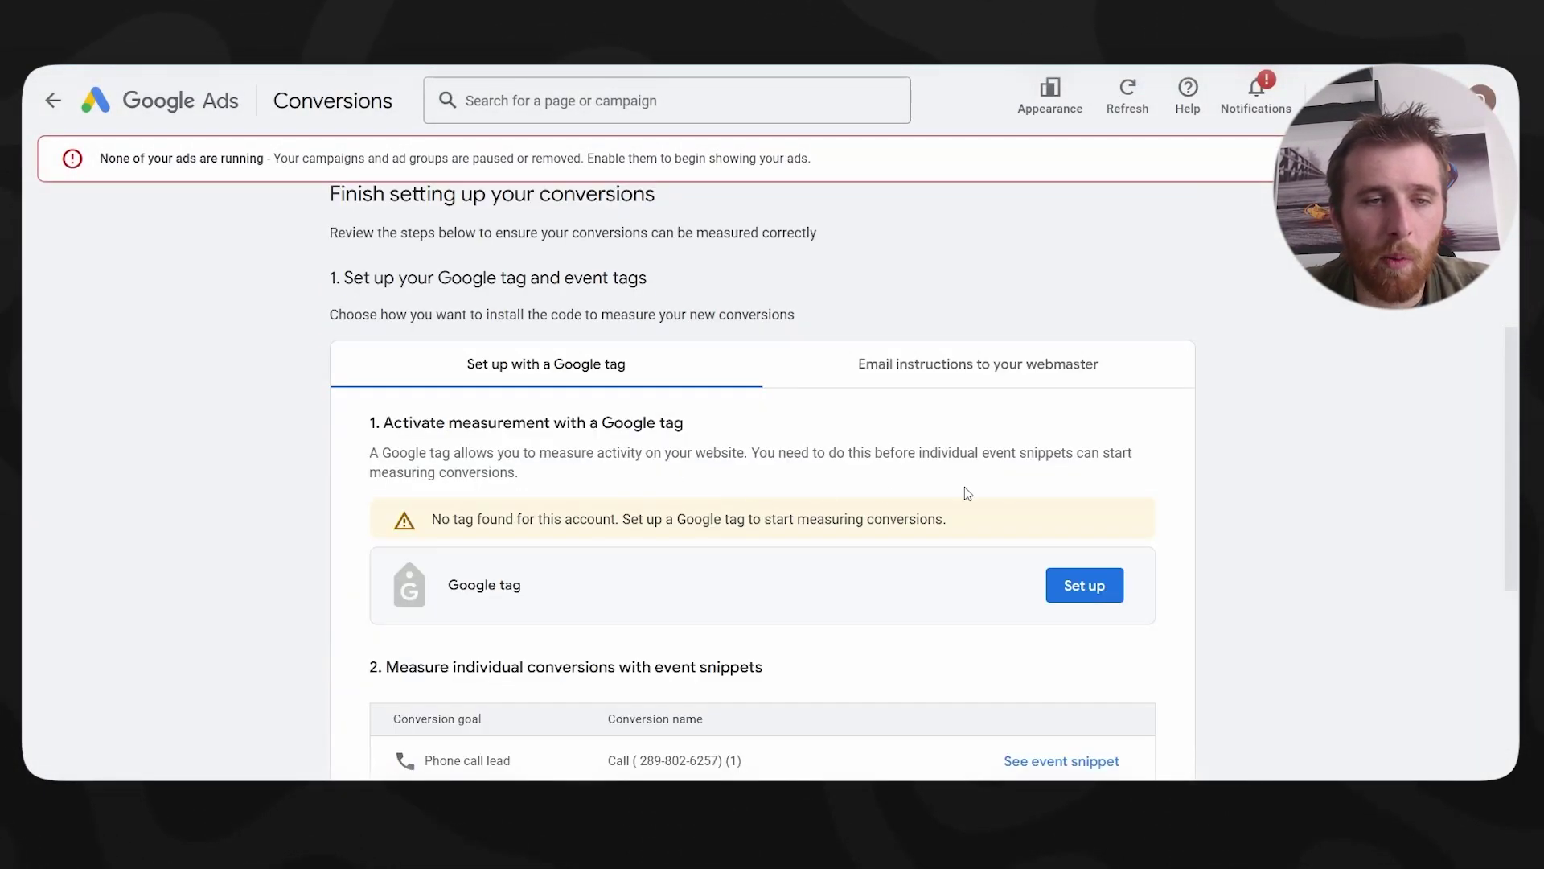
{"action": "scroll", "coordinate": [968, 493], "scroll_direction": "down", "scroll_amount": 1}
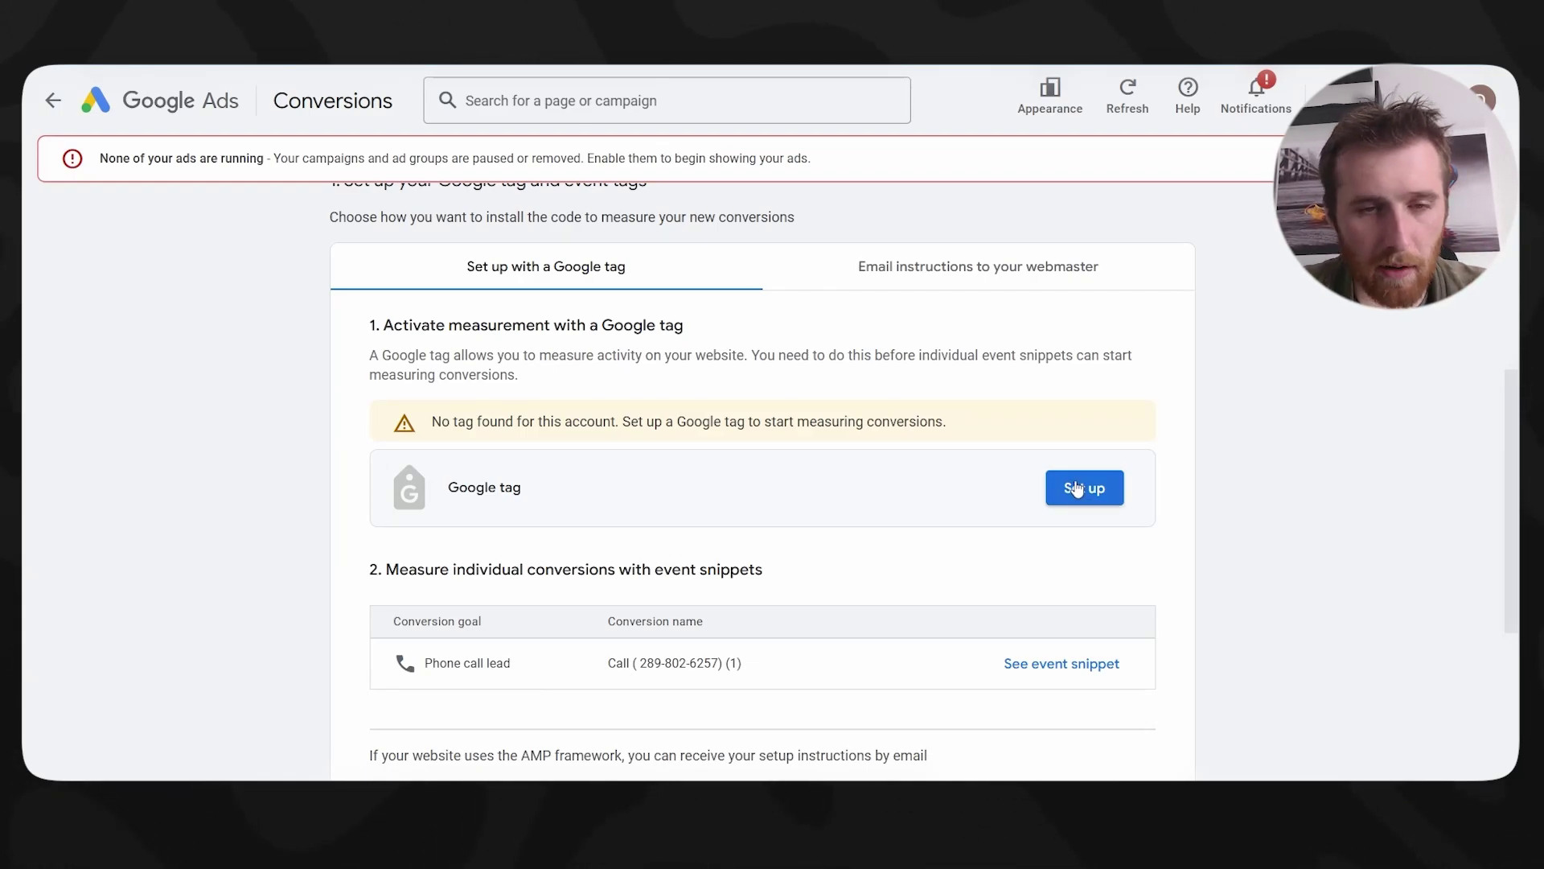
{"action": "scroll", "coordinate": [1045, 531], "scroll_direction": "down", "scroll_amount": 1}
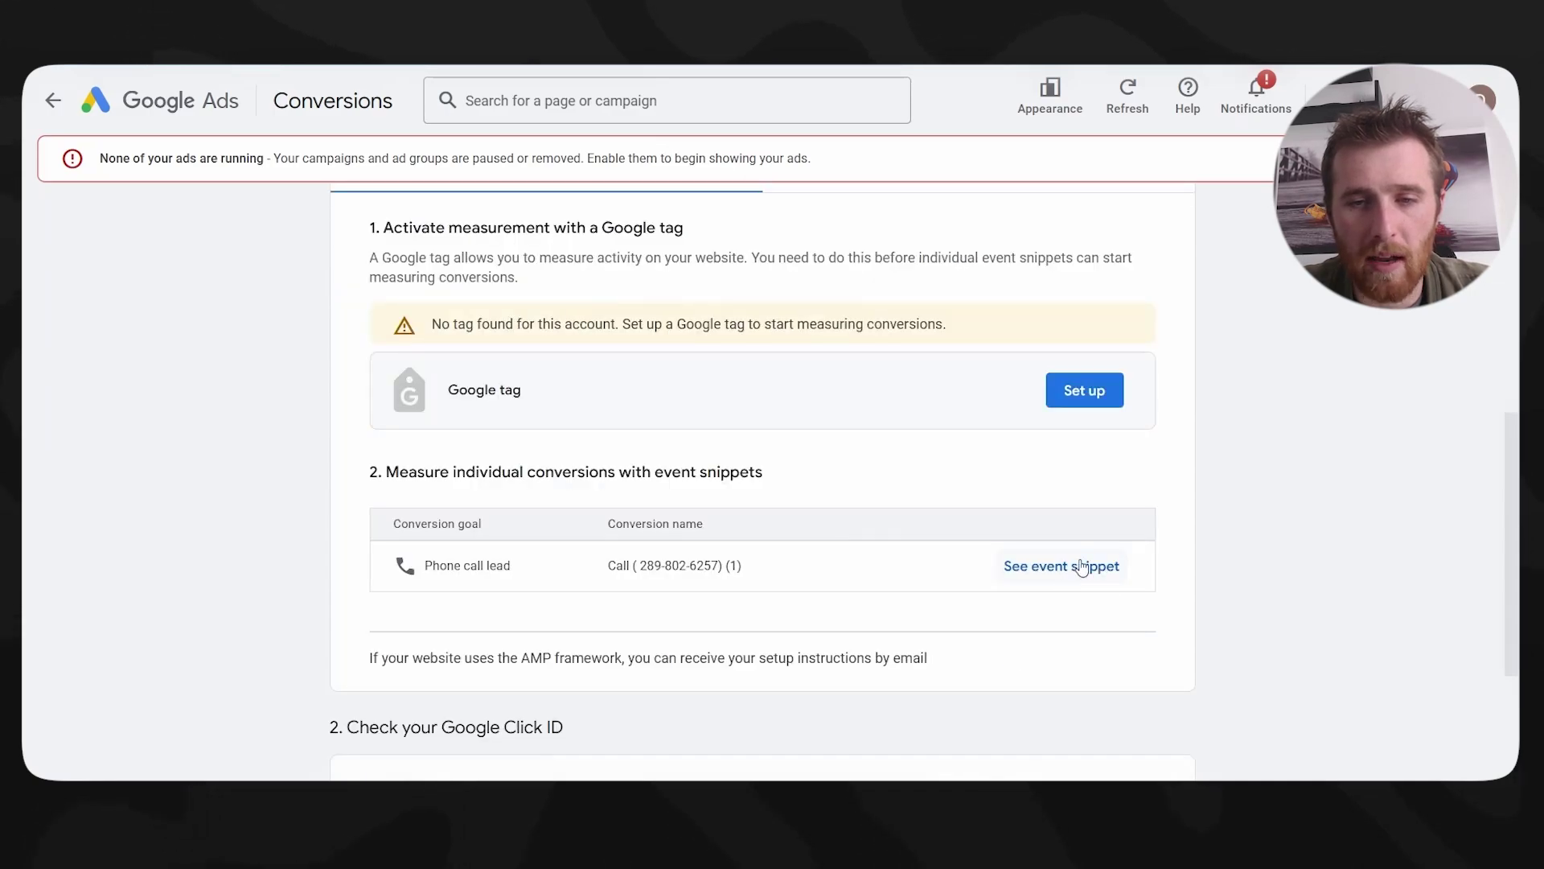
{"action": "left_click", "coordinate": [1080, 402]}
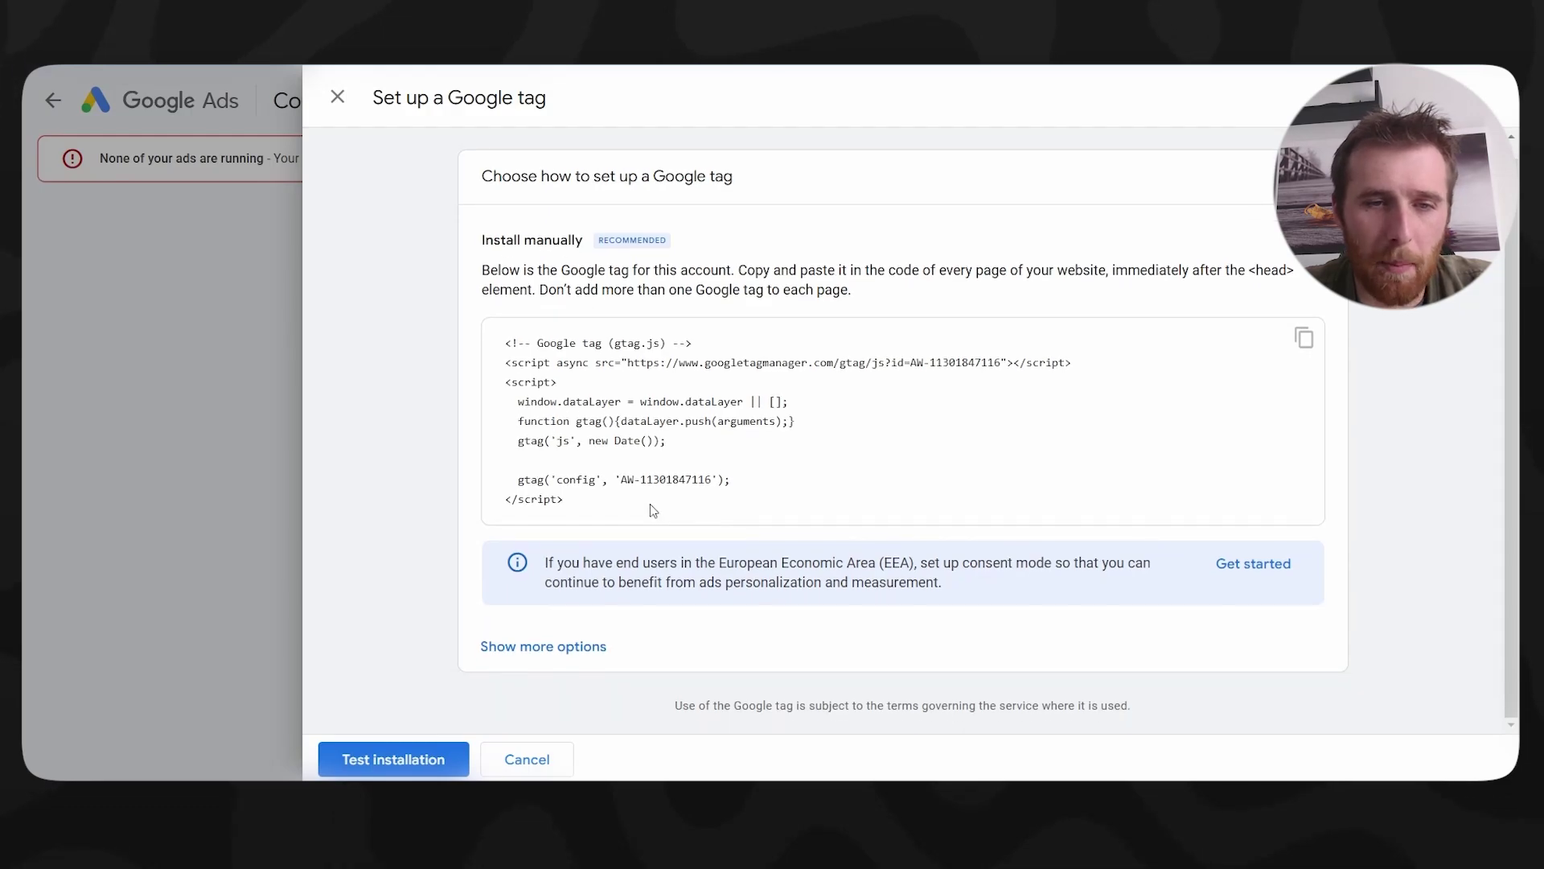
{"action": "left_click_drag", "start_coordinate": [652, 509], "coordinate": [403, 294]}
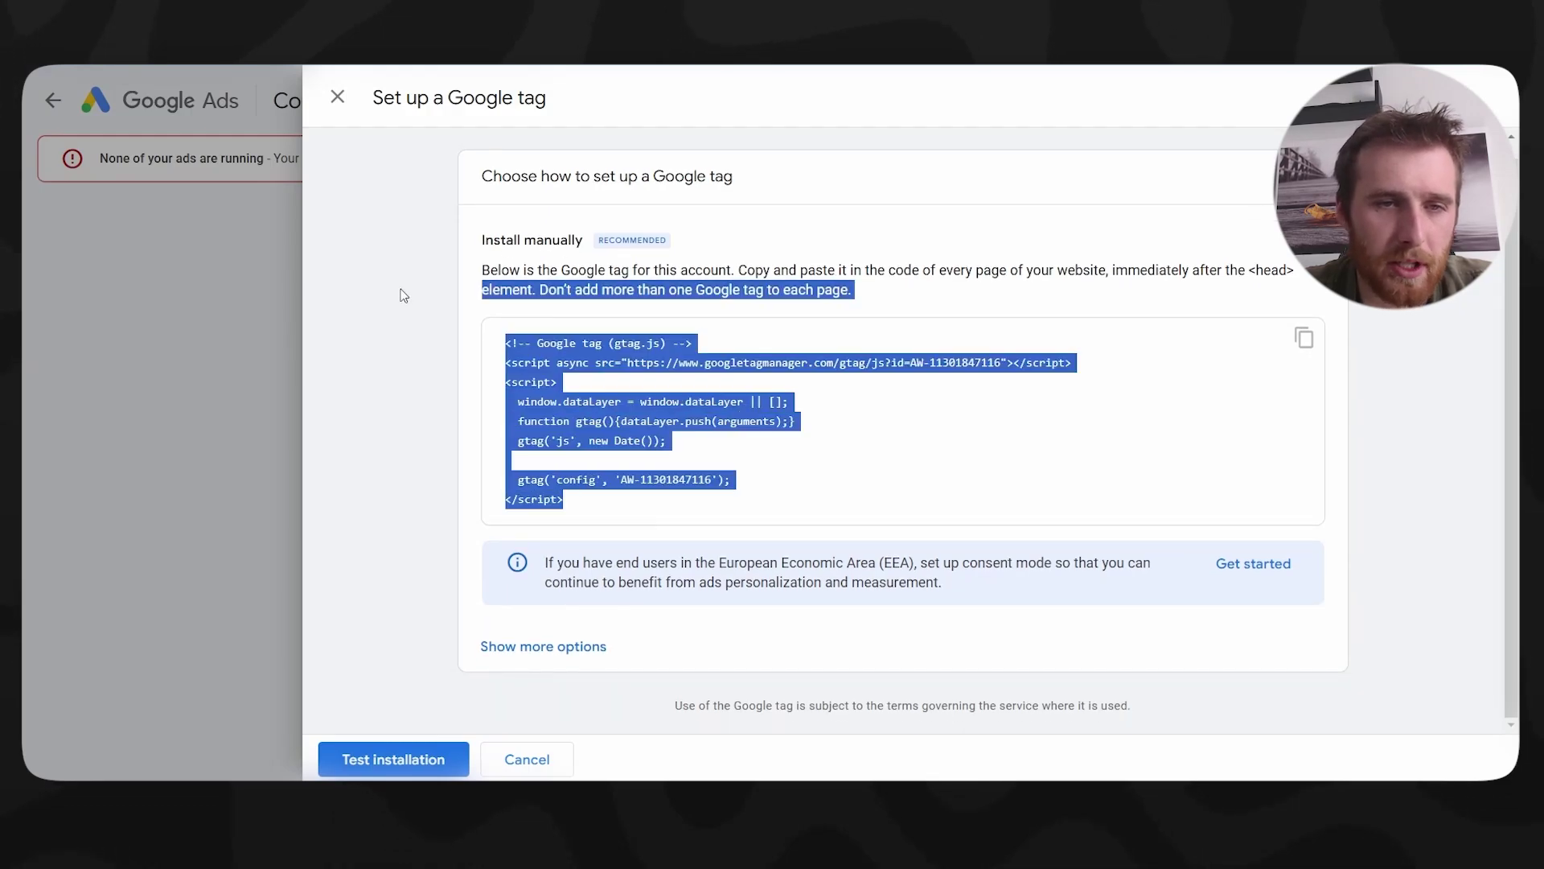
{"action": "left_click", "coordinate": [629, 487]}
{"action": "left_click", "coordinate": [1303, 341]}
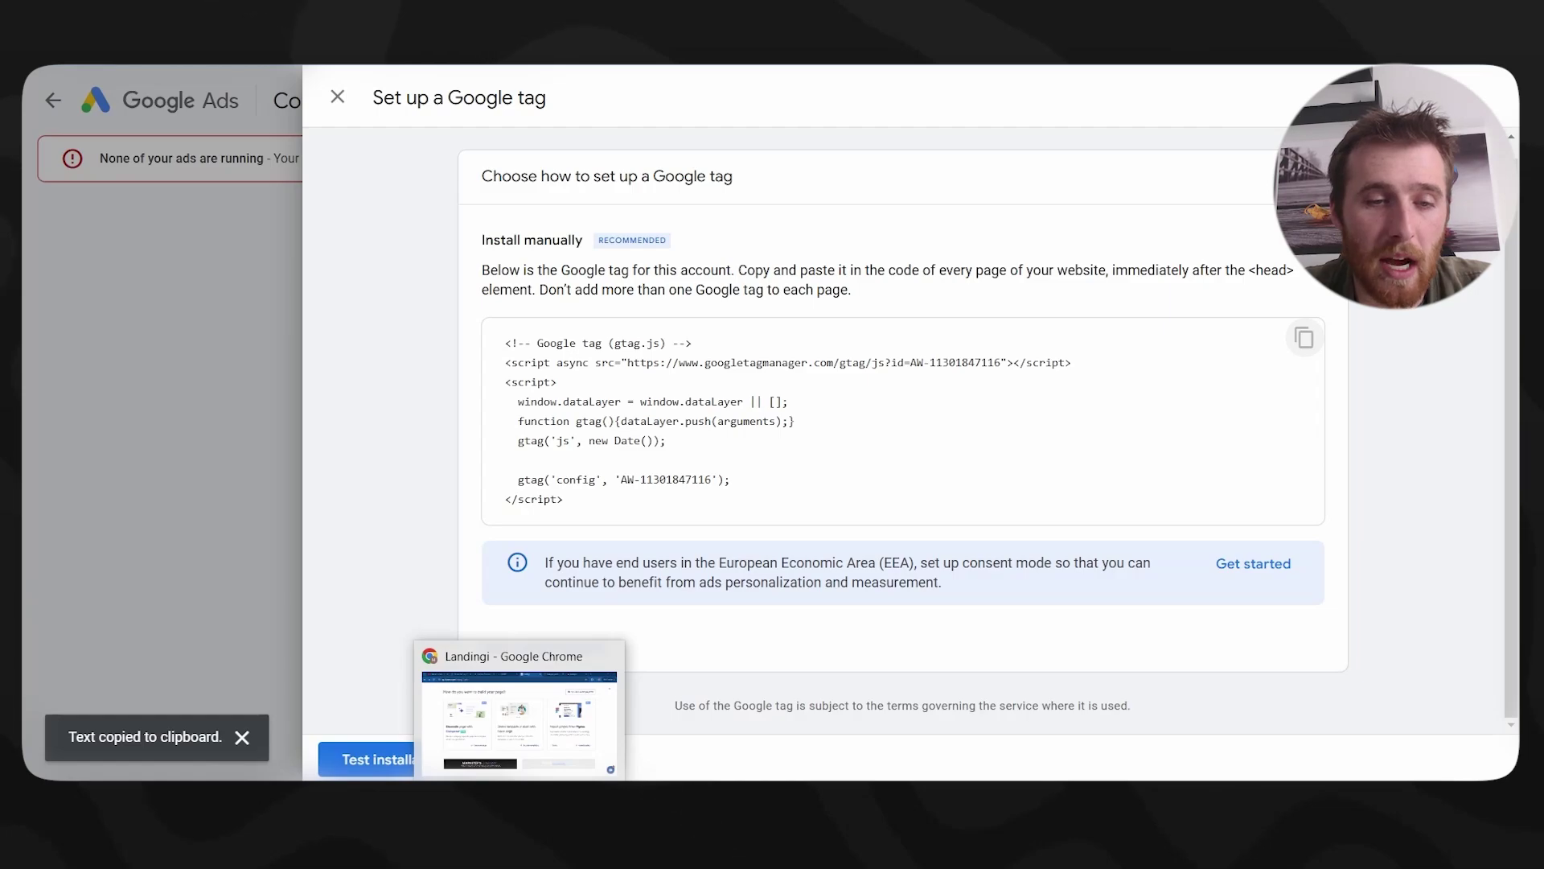
{"action": "left_click", "coordinate": [517, 672]}
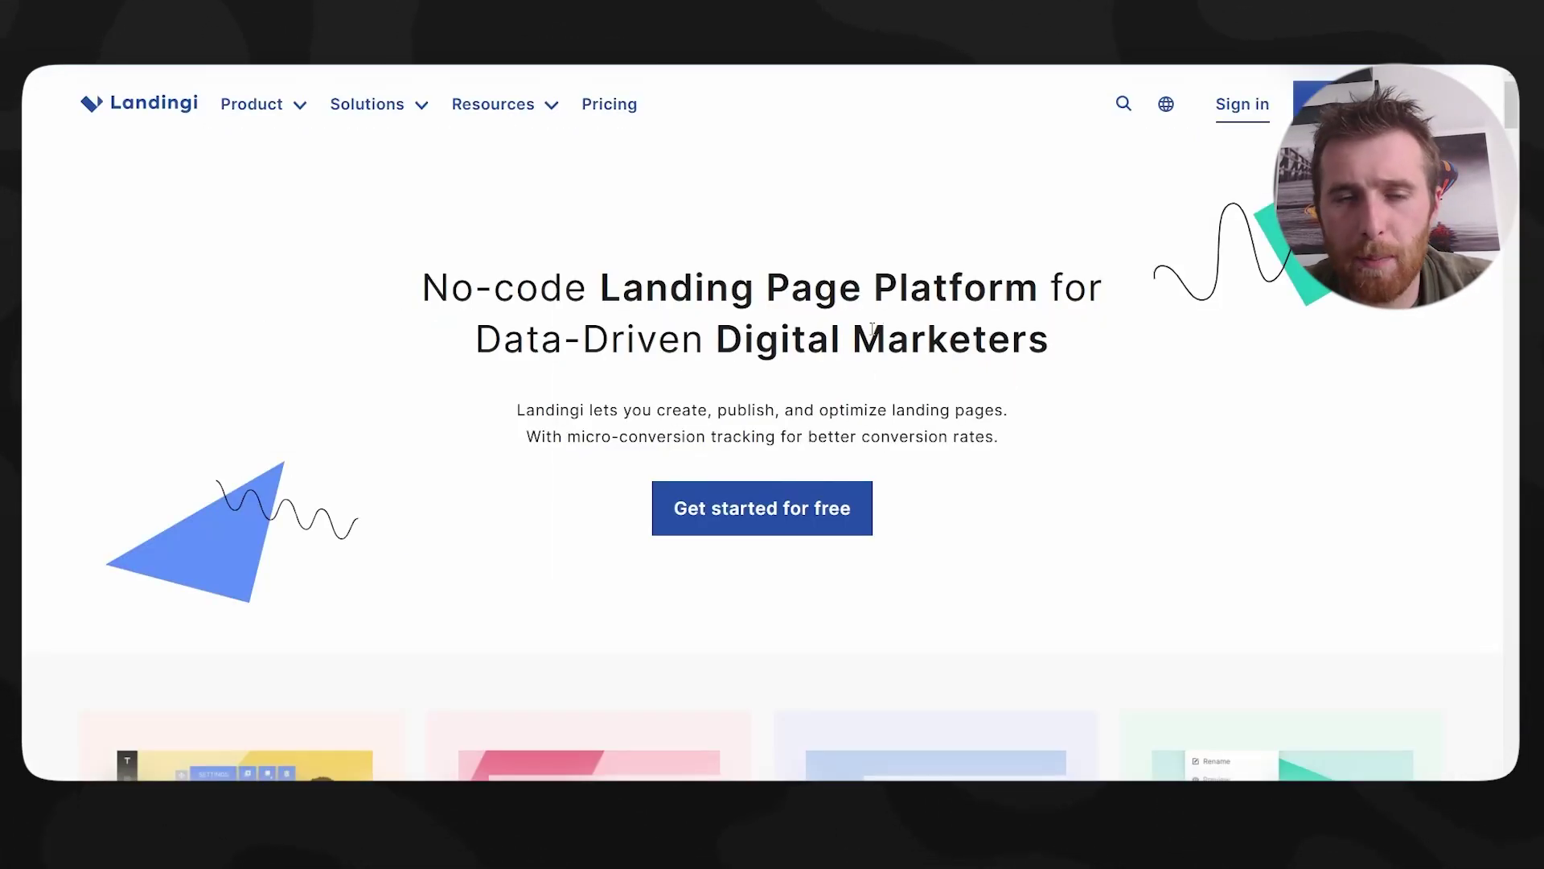
- Scroll through the Landingi homepage, then show the 'How do you want to build your page?' screen
{"action": "scroll", "coordinate": [868, 329], "scroll_direction": "down", "scroll_amount": 3}
{"action": "scroll", "coordinate": [868, 329], "scroll_direction": "down", "scroll_amount": 12}
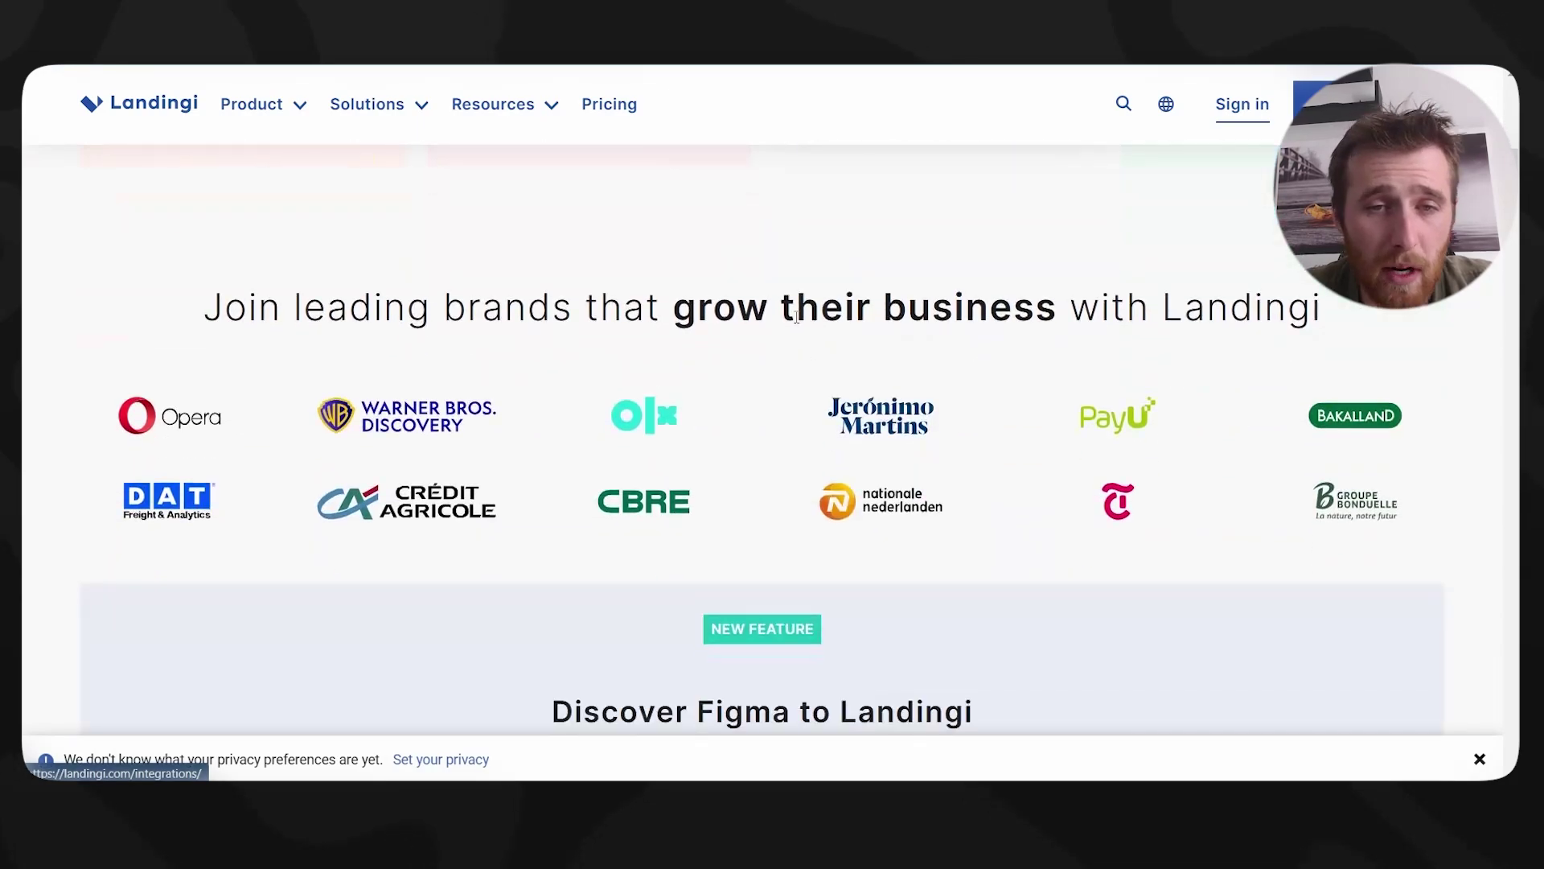
{"action": "scroll", "coordinate": [1322, 352], "scroll_direction": "up", "scroll_amount": 2}
{"action": "scroll", "coordinate": [1111, 257], "scroll_direction": "down", "scroll_amount": 5}
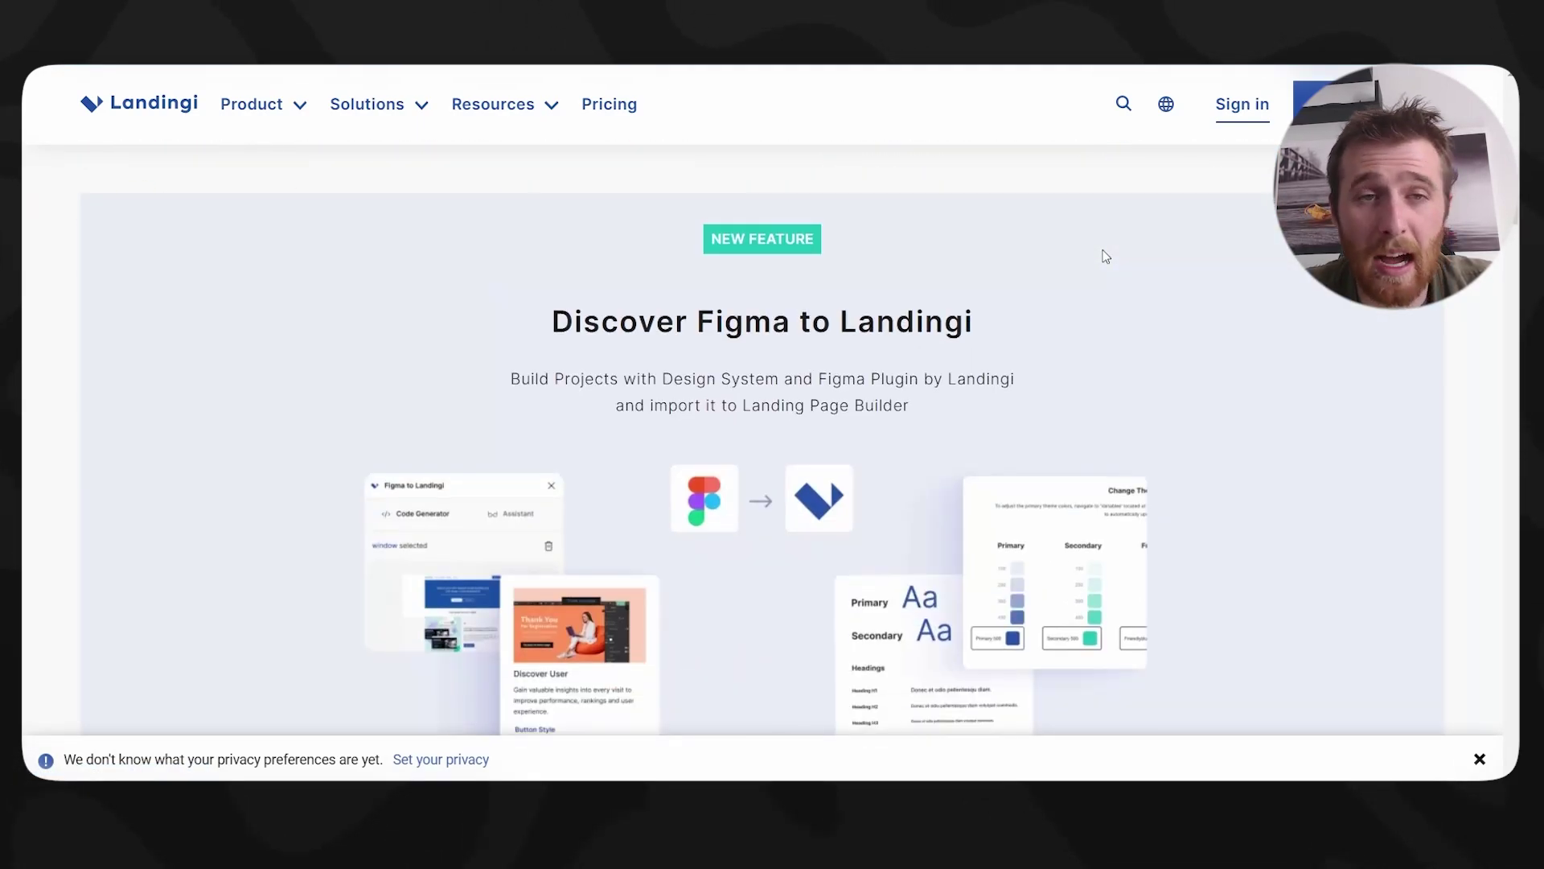
{"action": "scroll", "coordinate": [1477, 288], "scroll_direction": "down", "scroll_amount": 9}
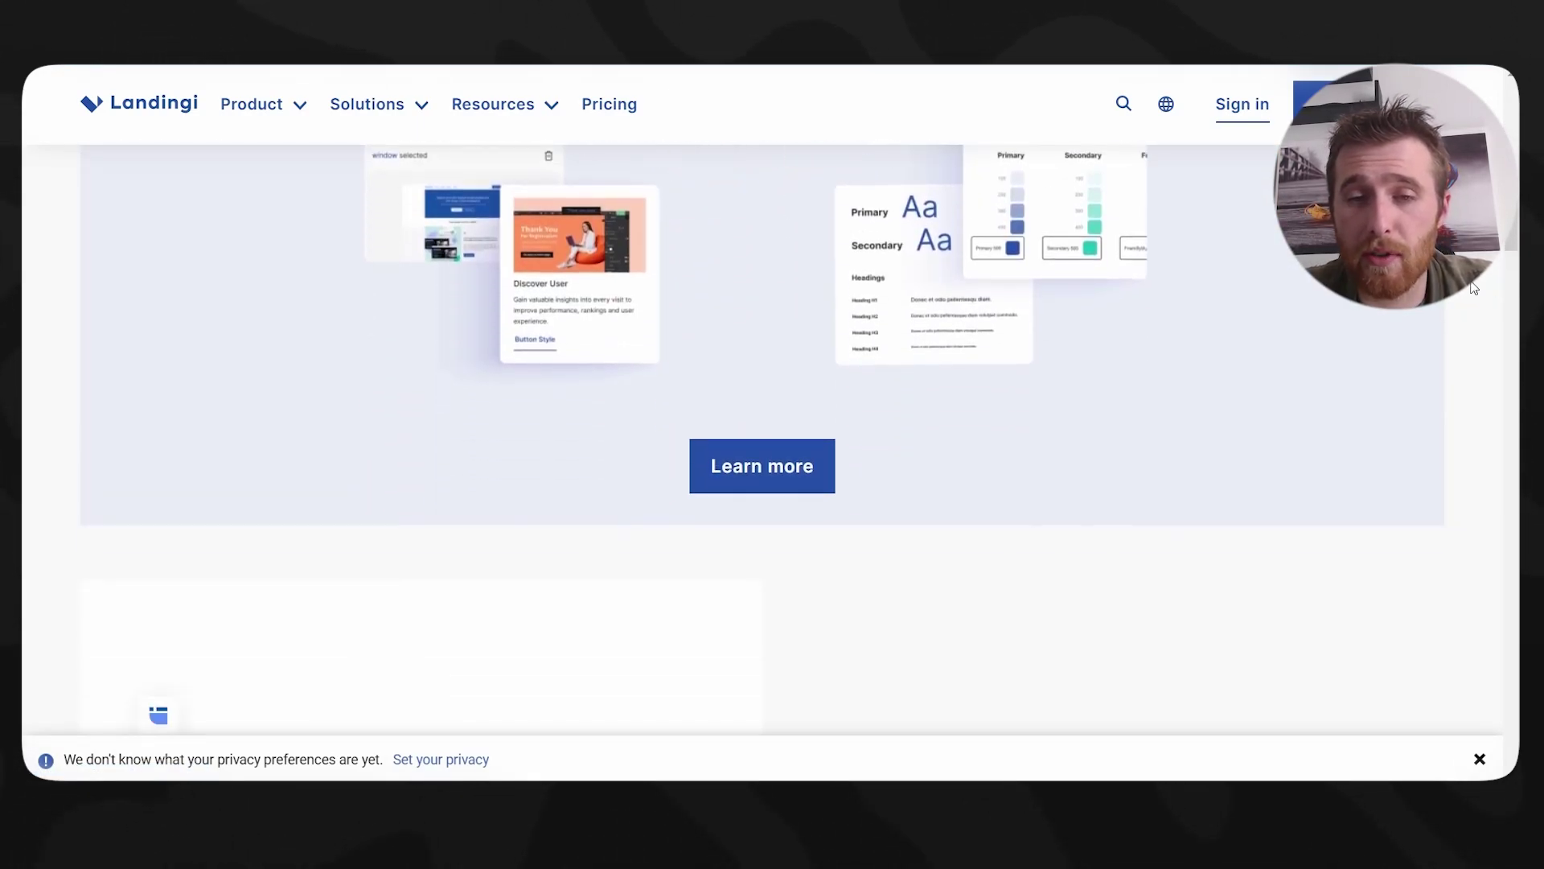
{"action": "scroll", "coordinate": [1181, 588], "scroll_direction": "down", "scroll_amount": 14}
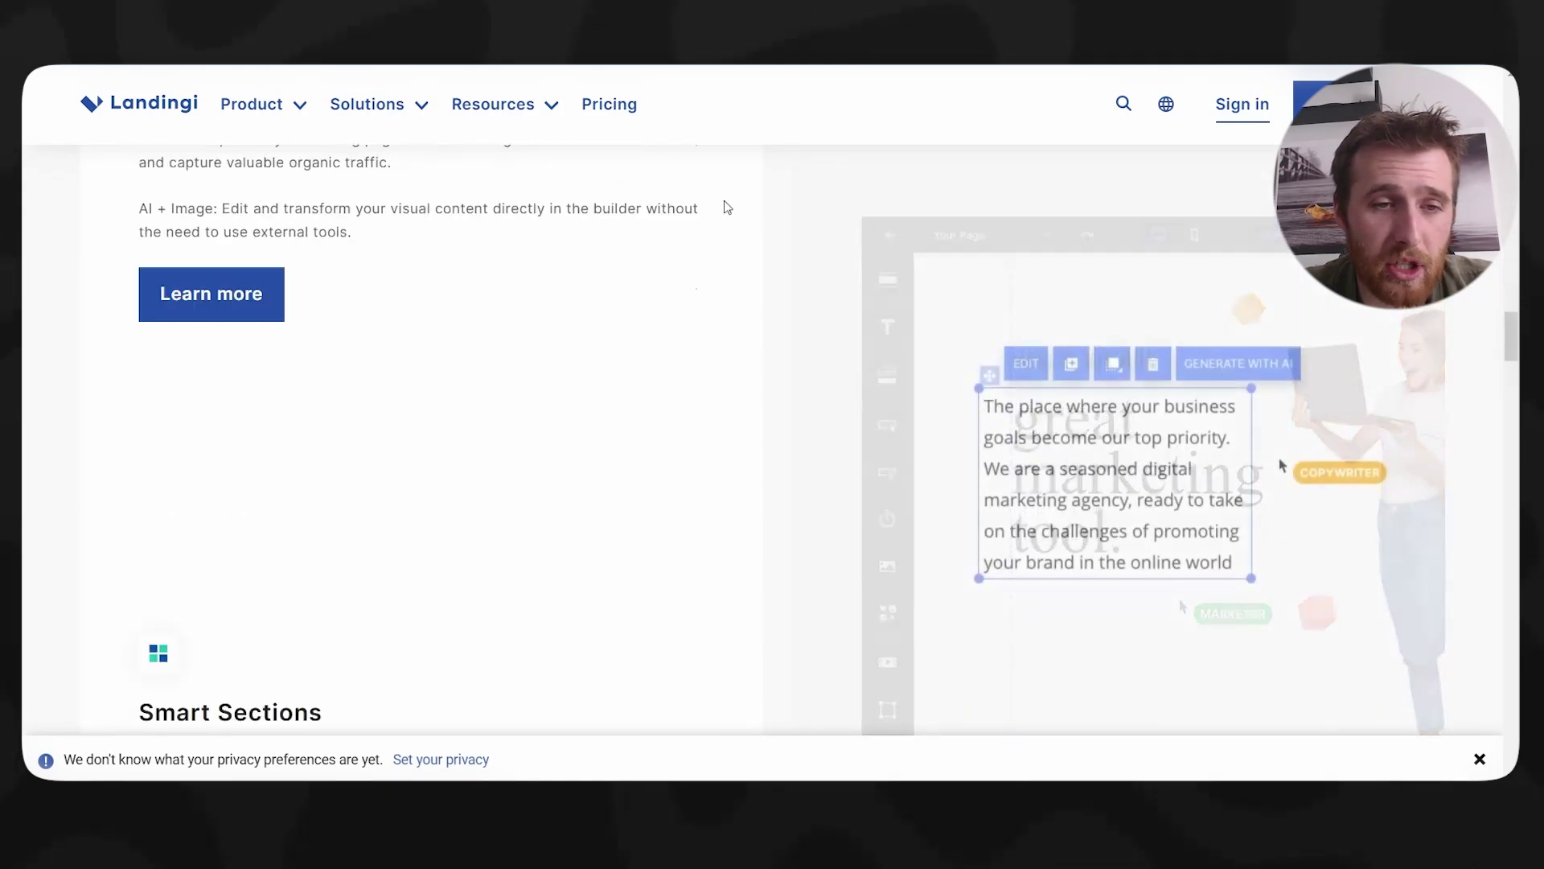
{"action": "scroll", "coordinate": [483, 434], "scroll_direction": "down", "scroll_amount": 12}
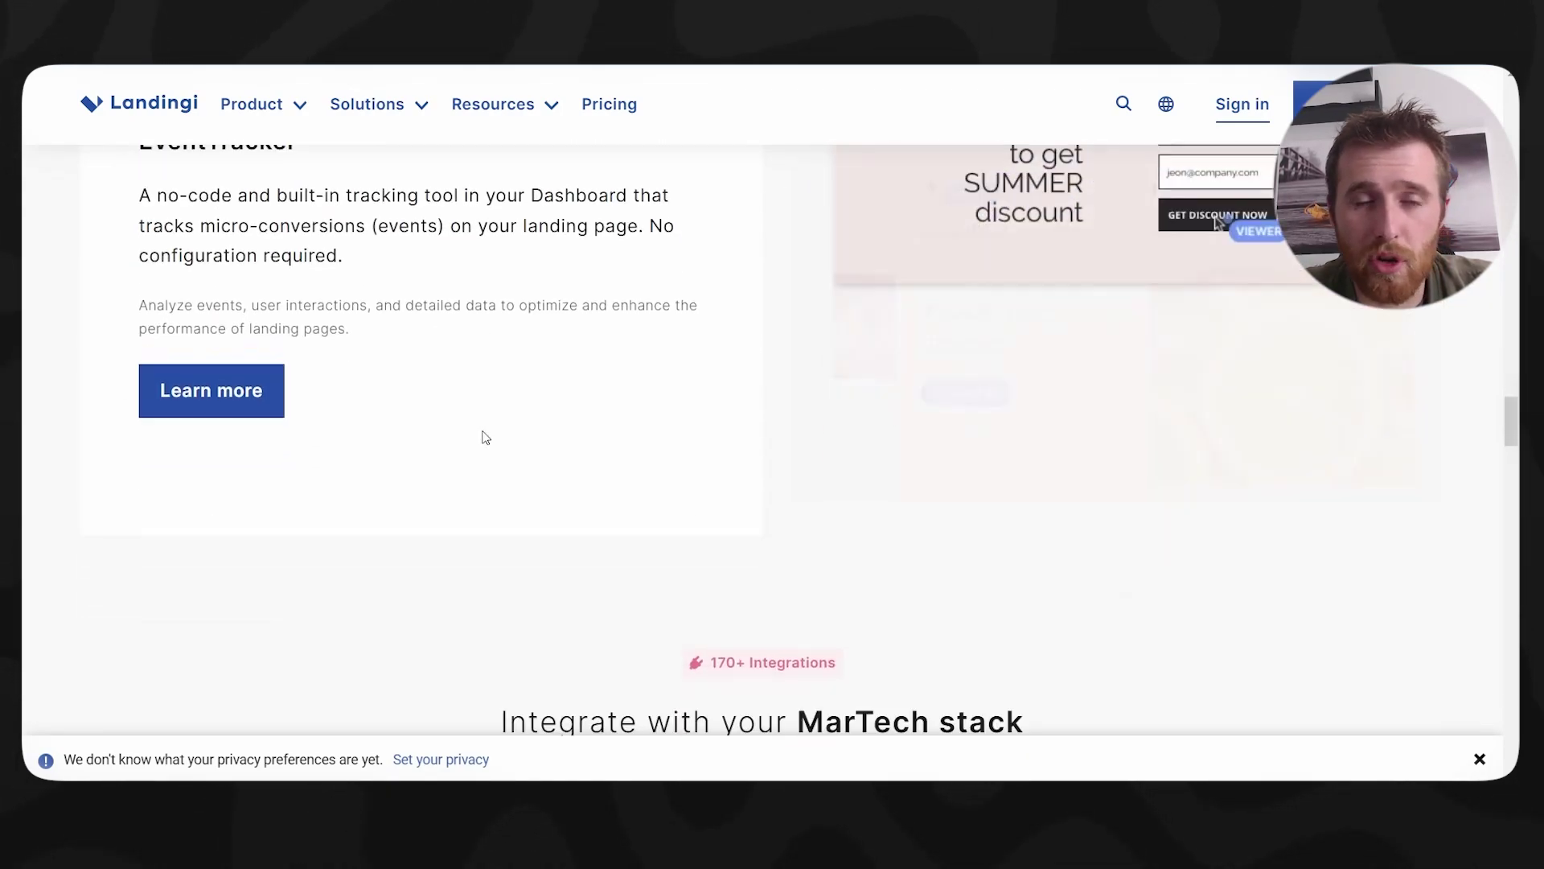
{"action": "scroll", "coordinate": [508, 434], "scroll_direction": "down", "scroll_amount": 3}
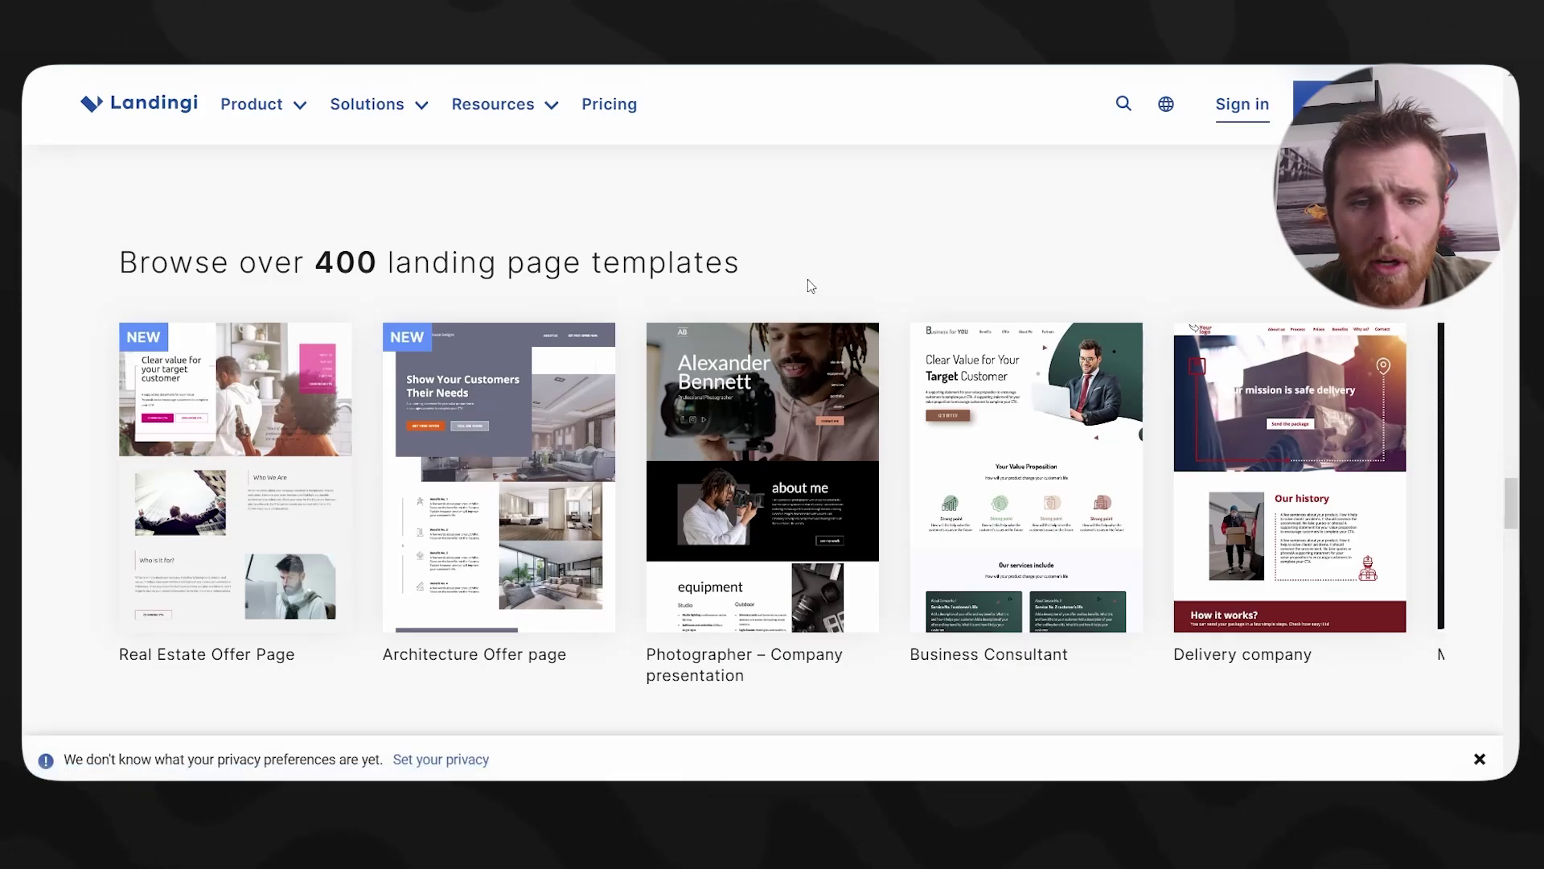
{"action": "scroll", "coordinate": [811, 286], "scroll_direction": "down", "scroll_amount": 5}
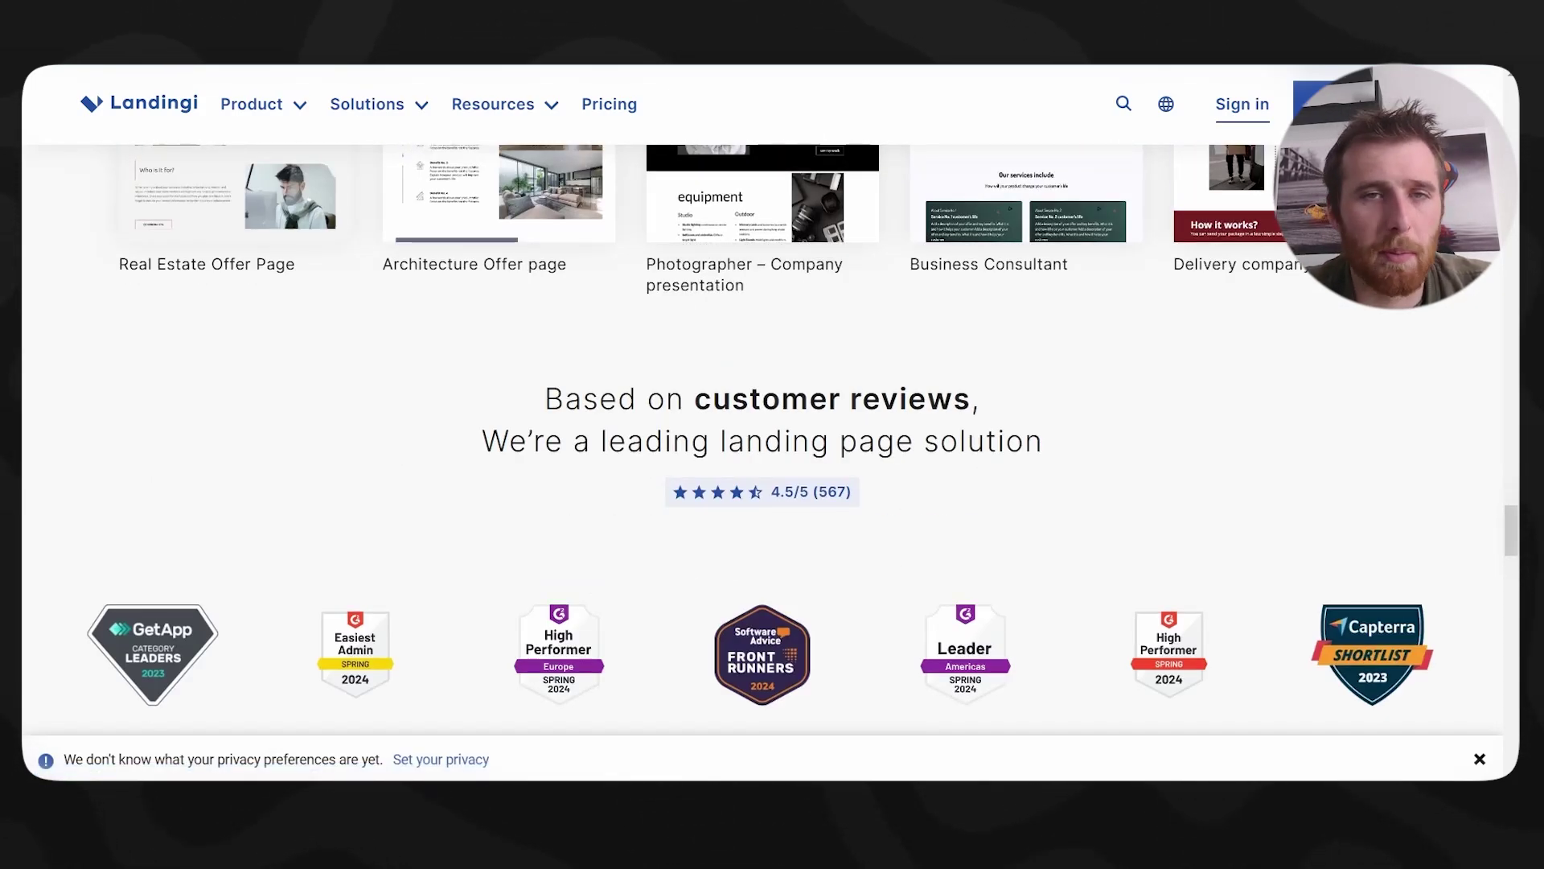
{"action": "left_click", "coordinate": [764, 56]}
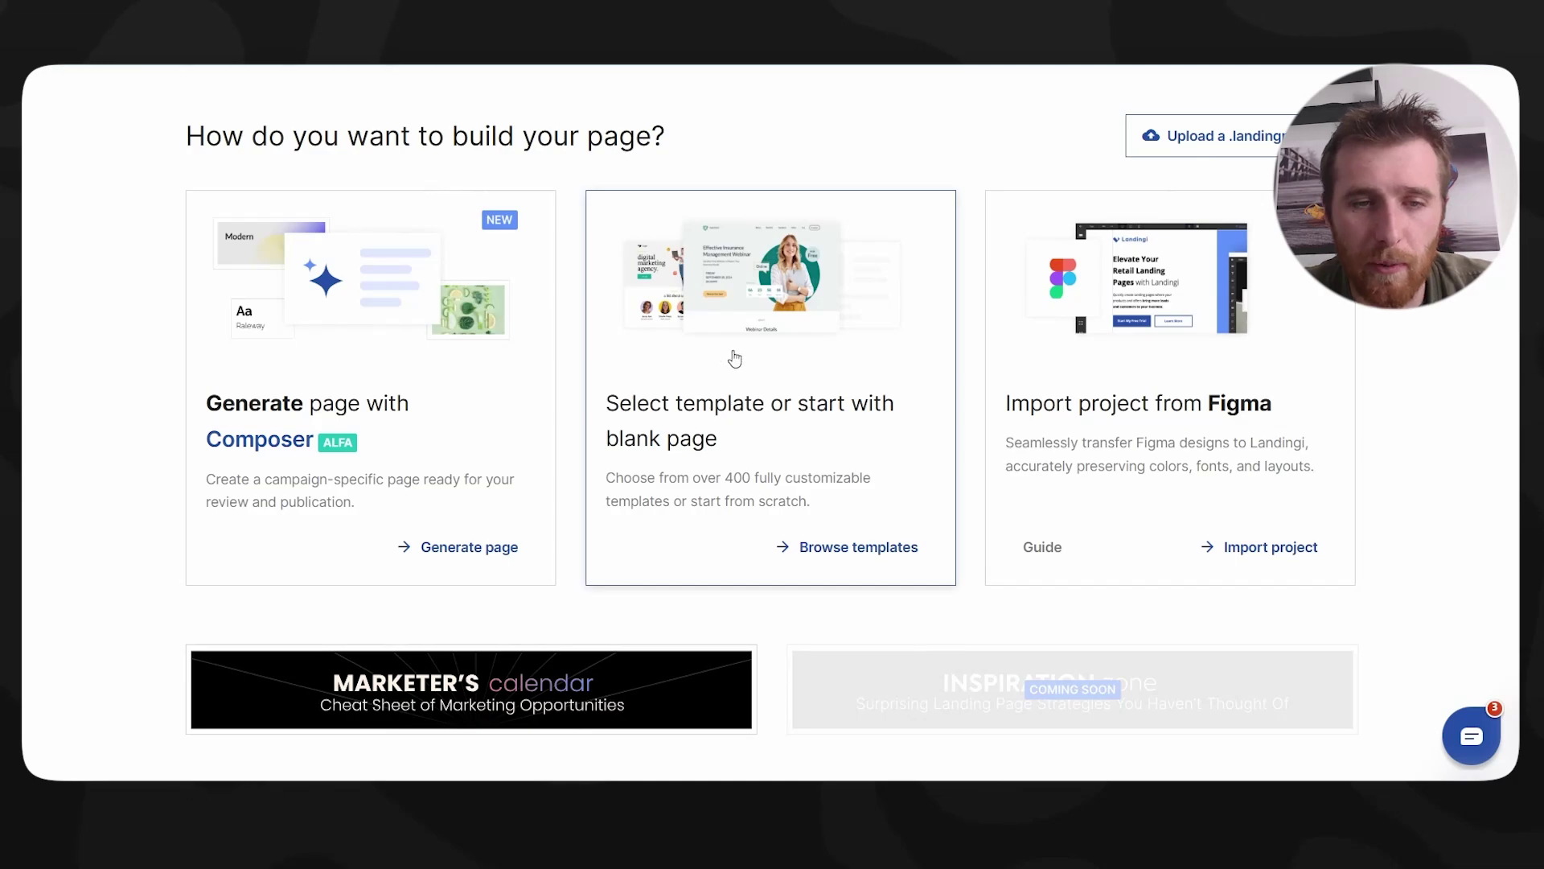
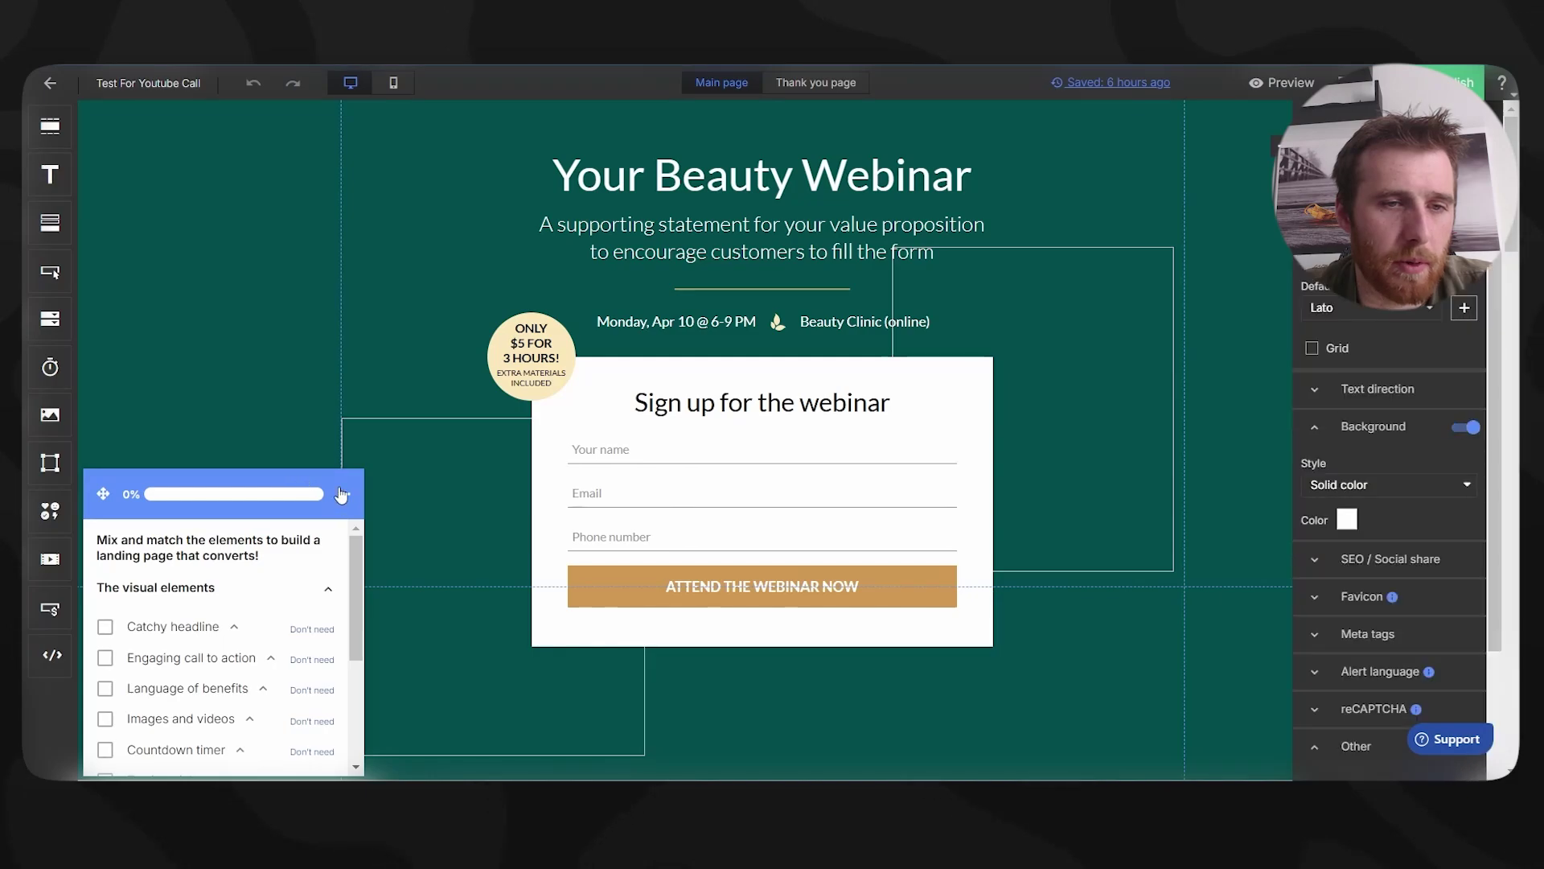
- Collapse the checklist and drop a new Button element near the top right of the page
{"action": "left_click", "coordinate": [342, 494]}
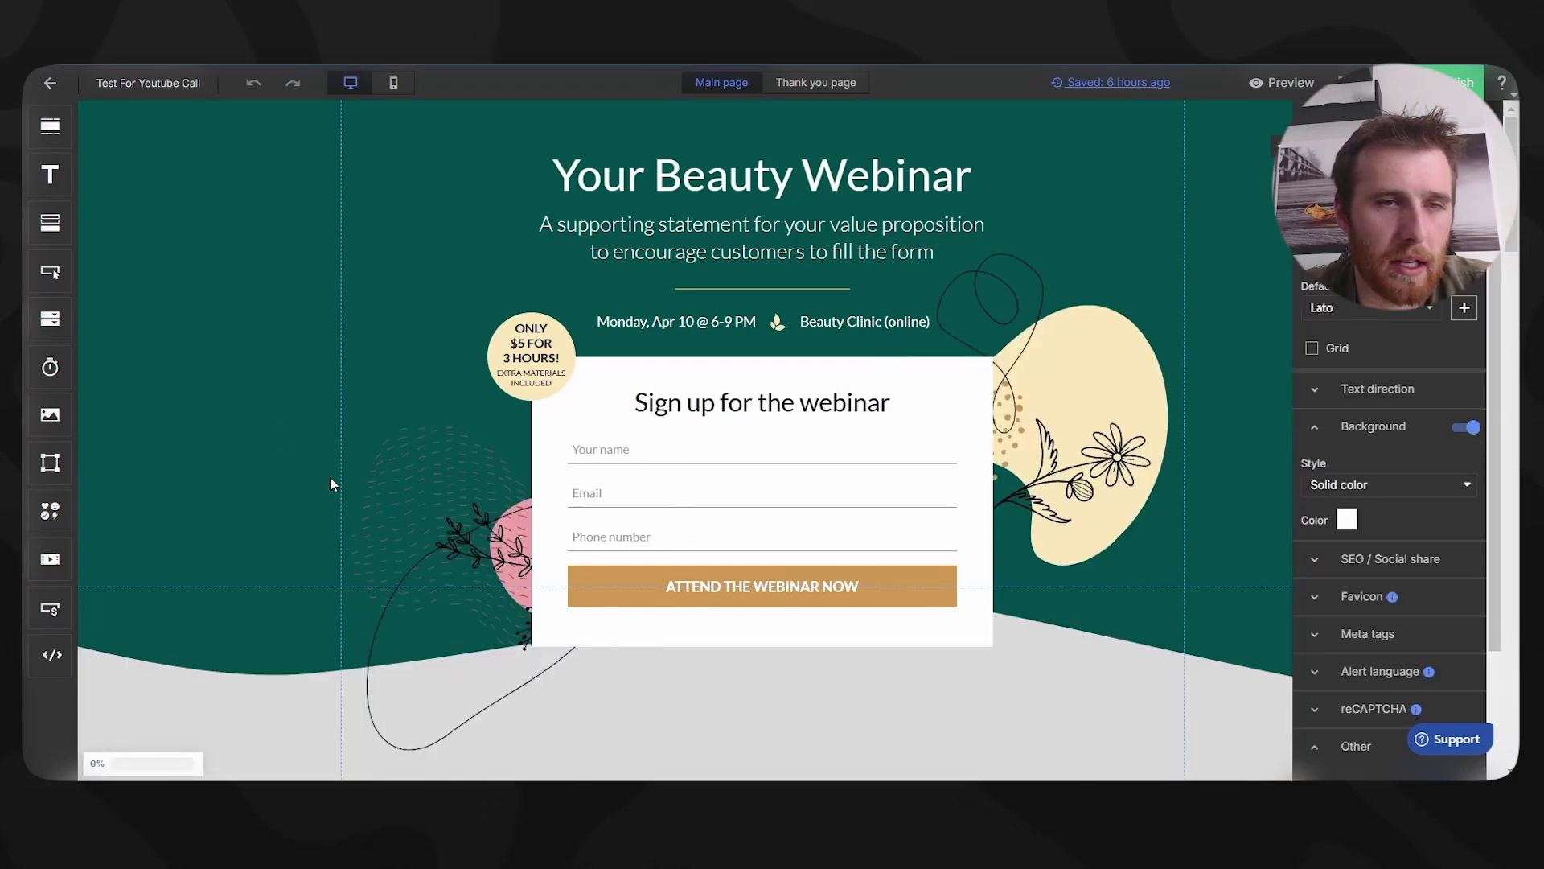
{"action": "left_click_drag", "start_coordinate": [64, 277], "coordinate": [1060, 152]}
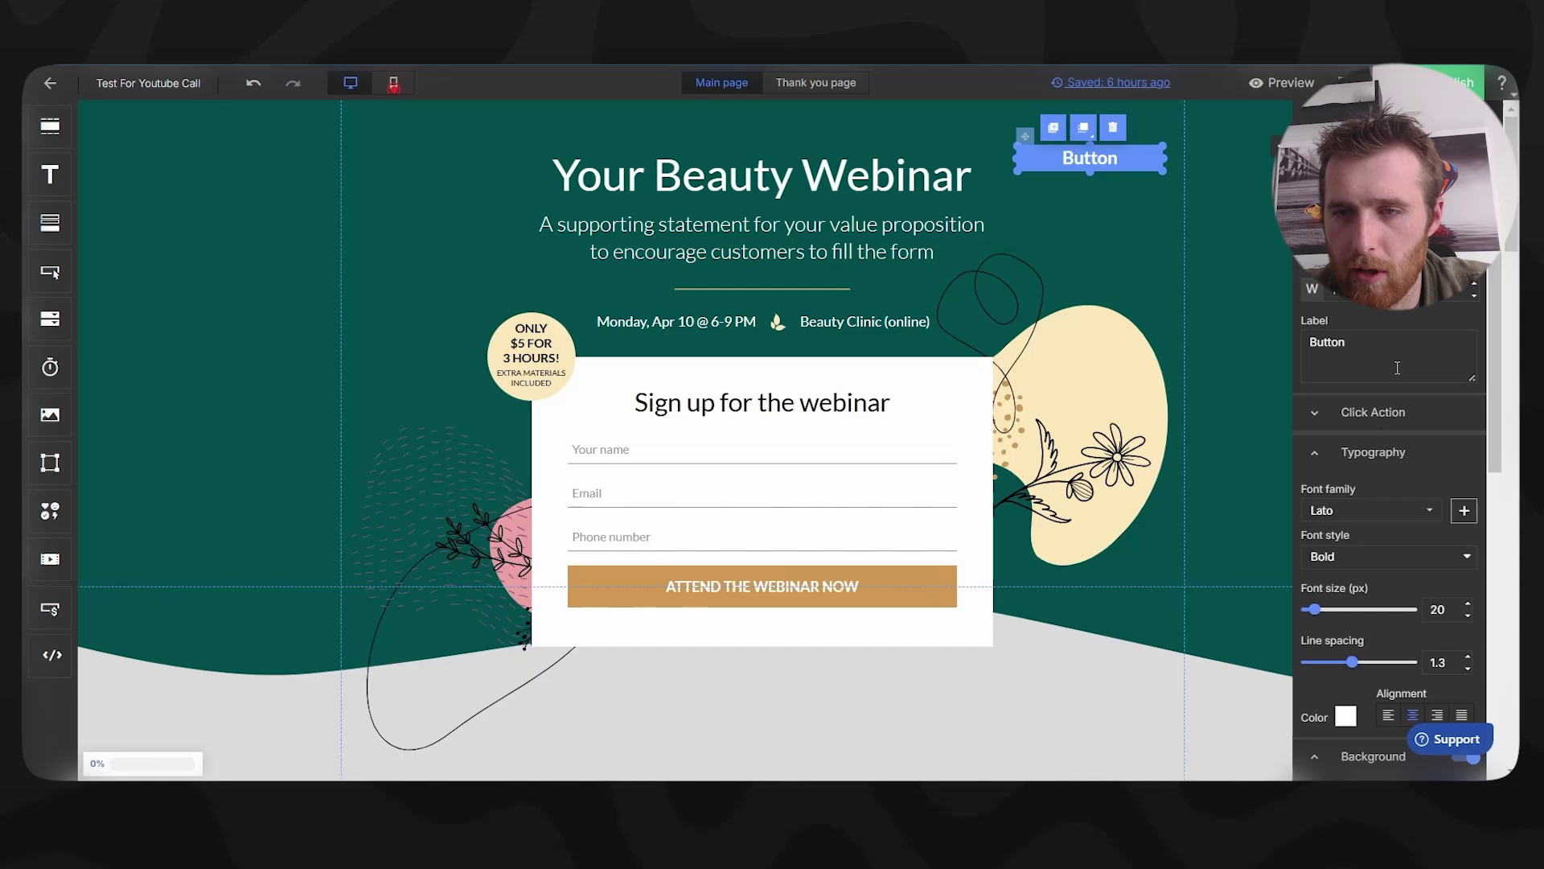
{"action": "scroll", "coordinate": [1378, 495], "scroll_direction": "down", "scroll_amount": 1}
{"action": "scroll", "coordinate": [1379, 485], "scroll_direction": "up", "scroll_amount": 1}
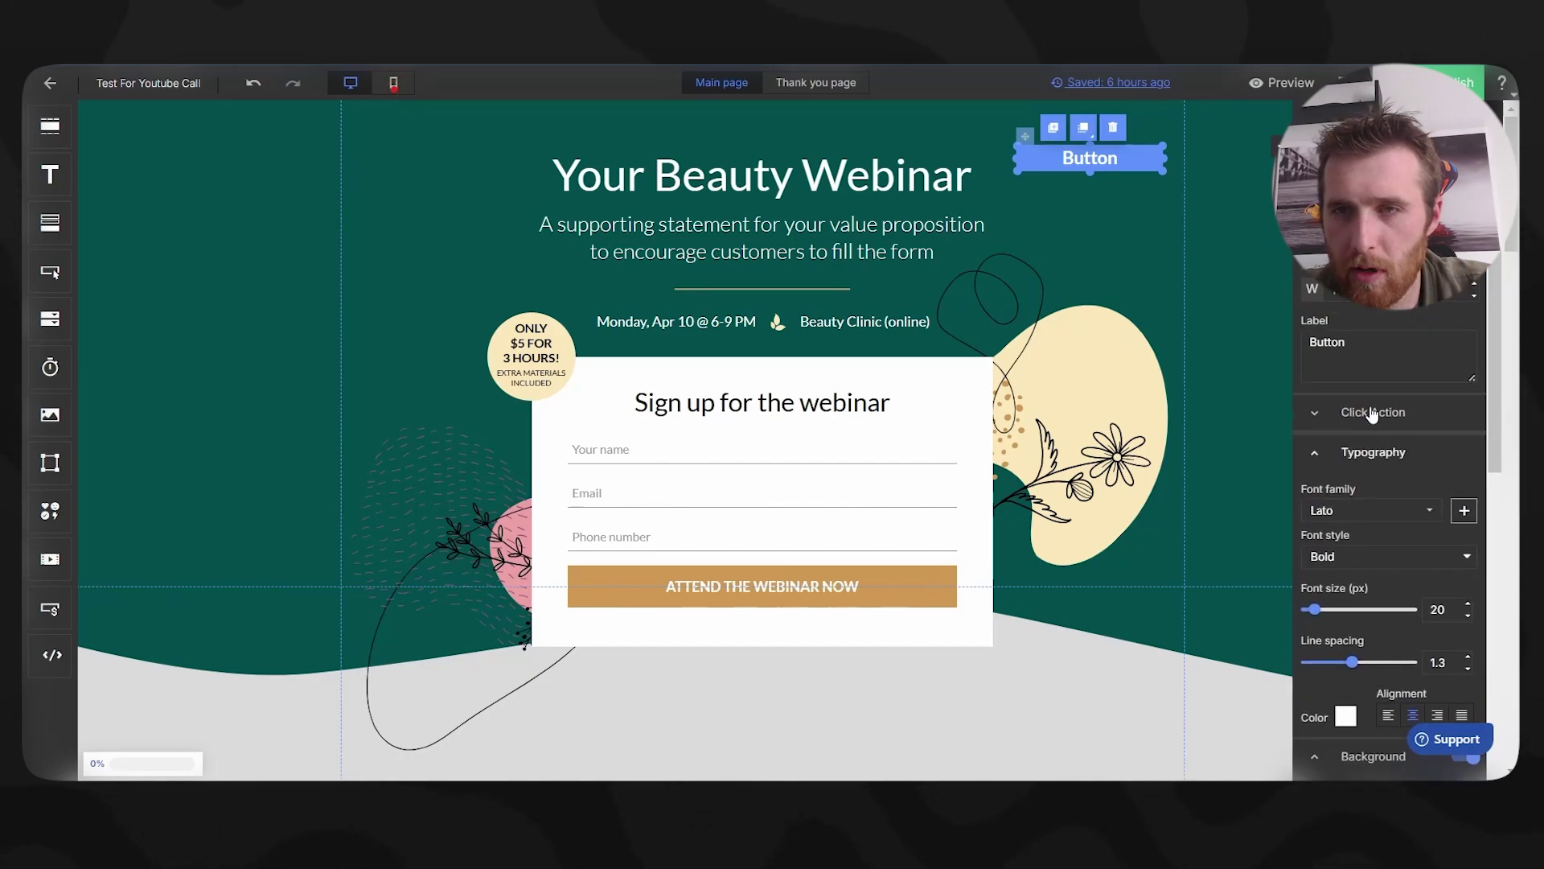
- Label the button 'Call Now' followed by the business phone number, and widen it to fit
{"action": "double_click", "coordinate": [1323, 342]}
{"action": "key", "text": "ctrl+v"}
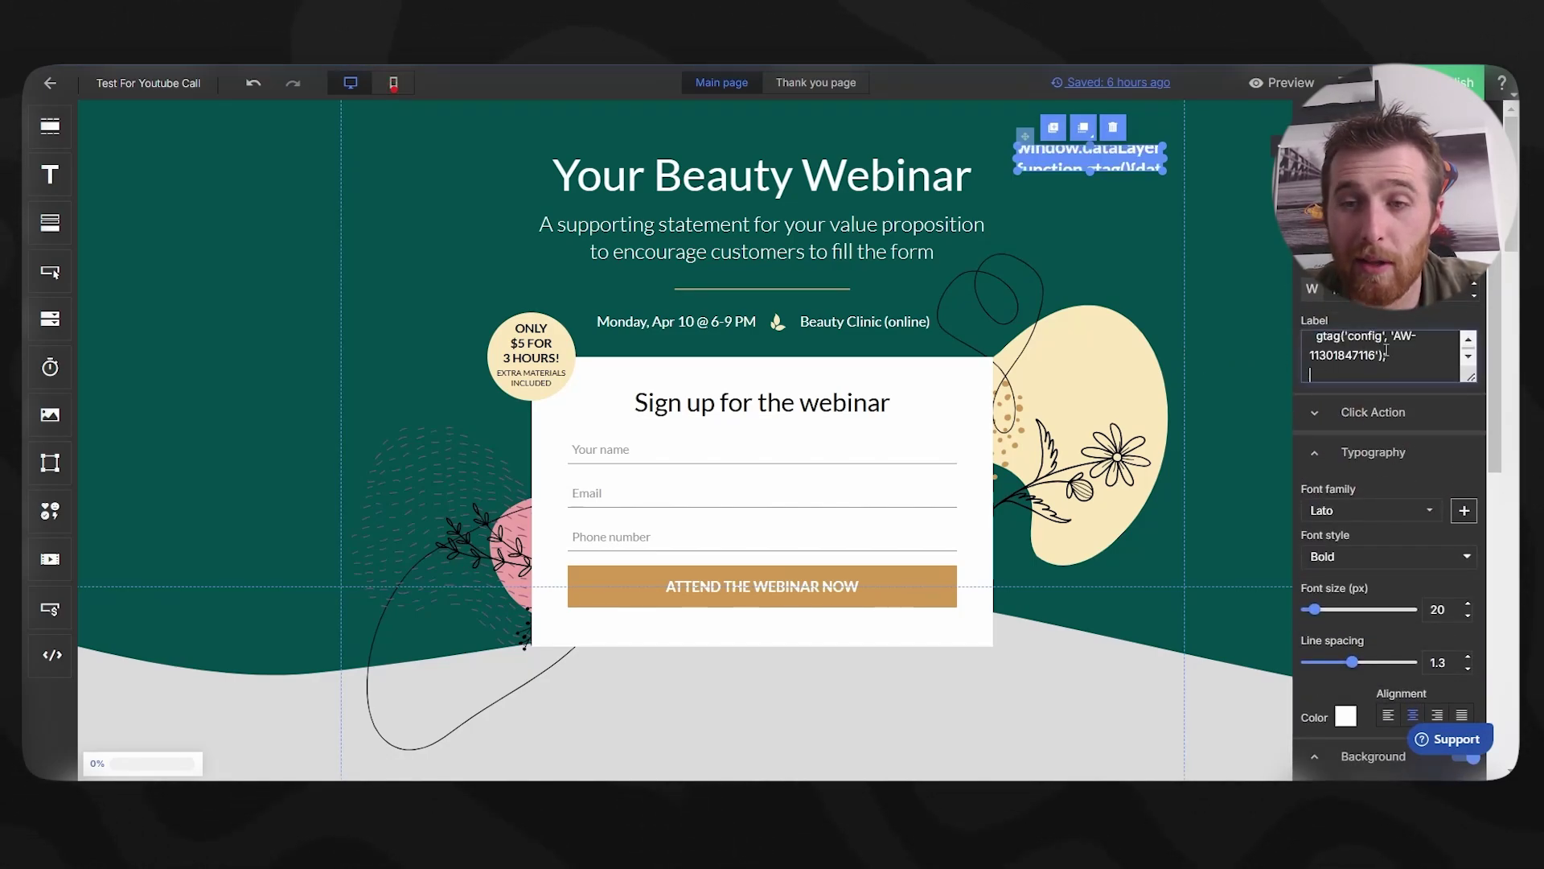
{"action": "key", "text": "ctrl+a"}
{"action": "key", "text": "BackSpace"}
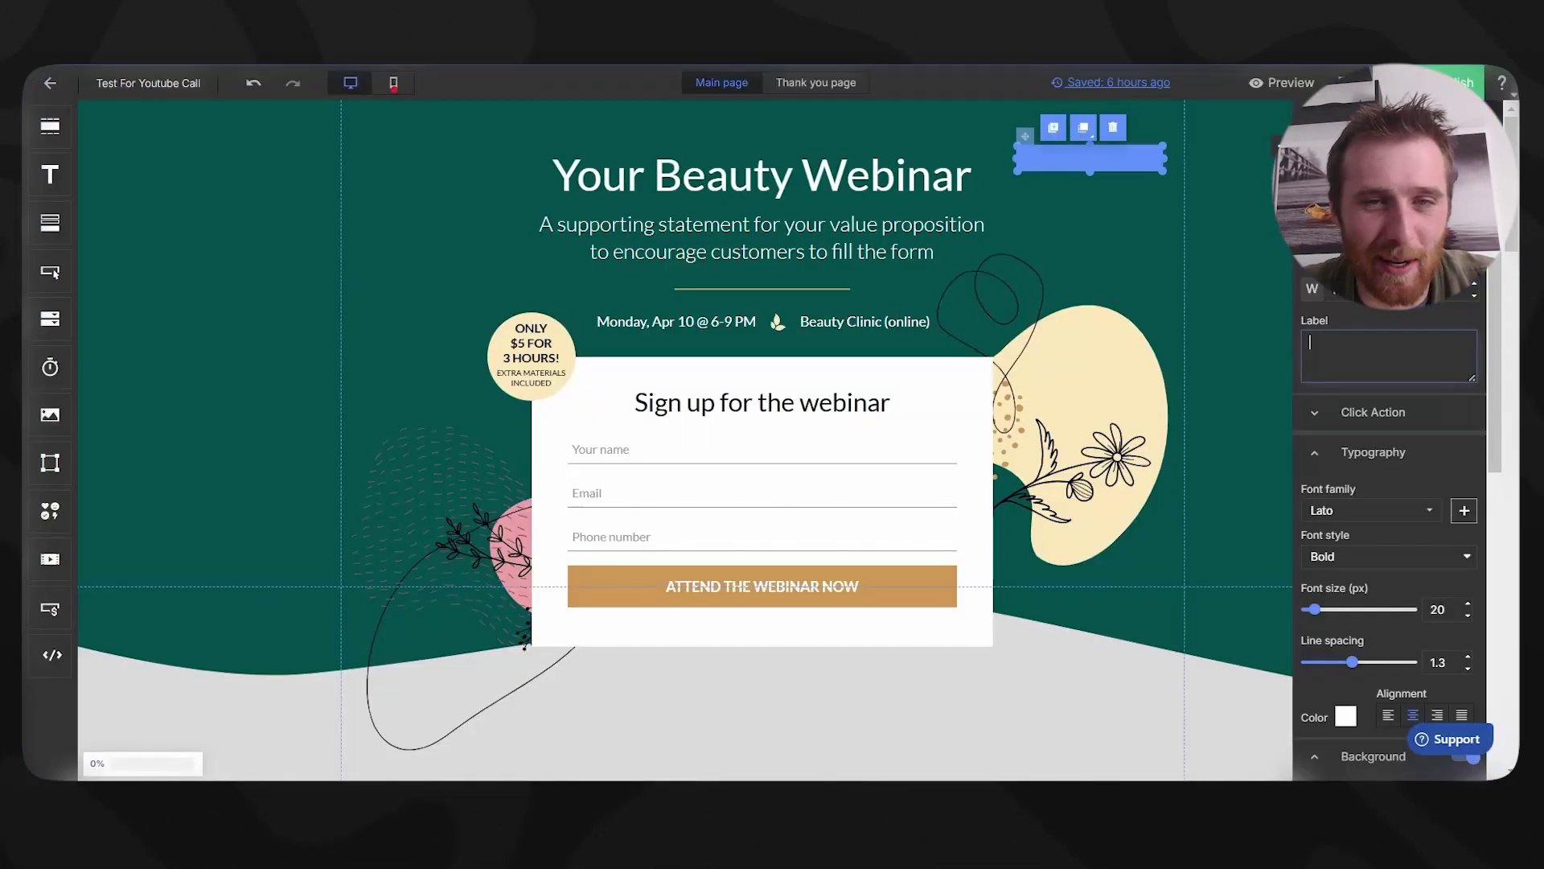
{"action": "key", "text": "ctrl+v"}
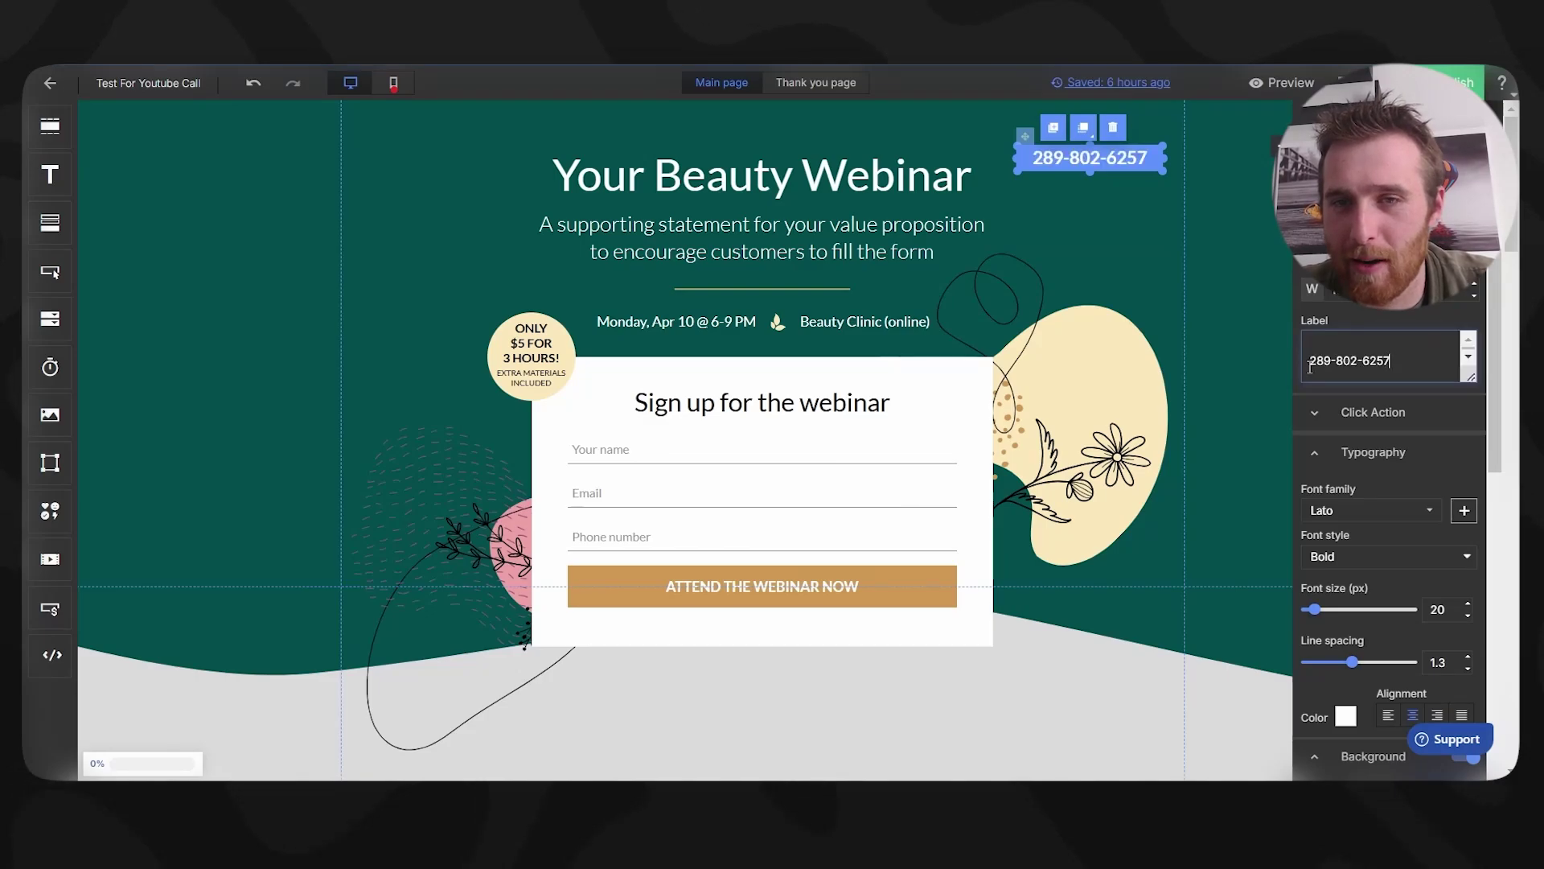
{"action": "type", "text": "Cal"}
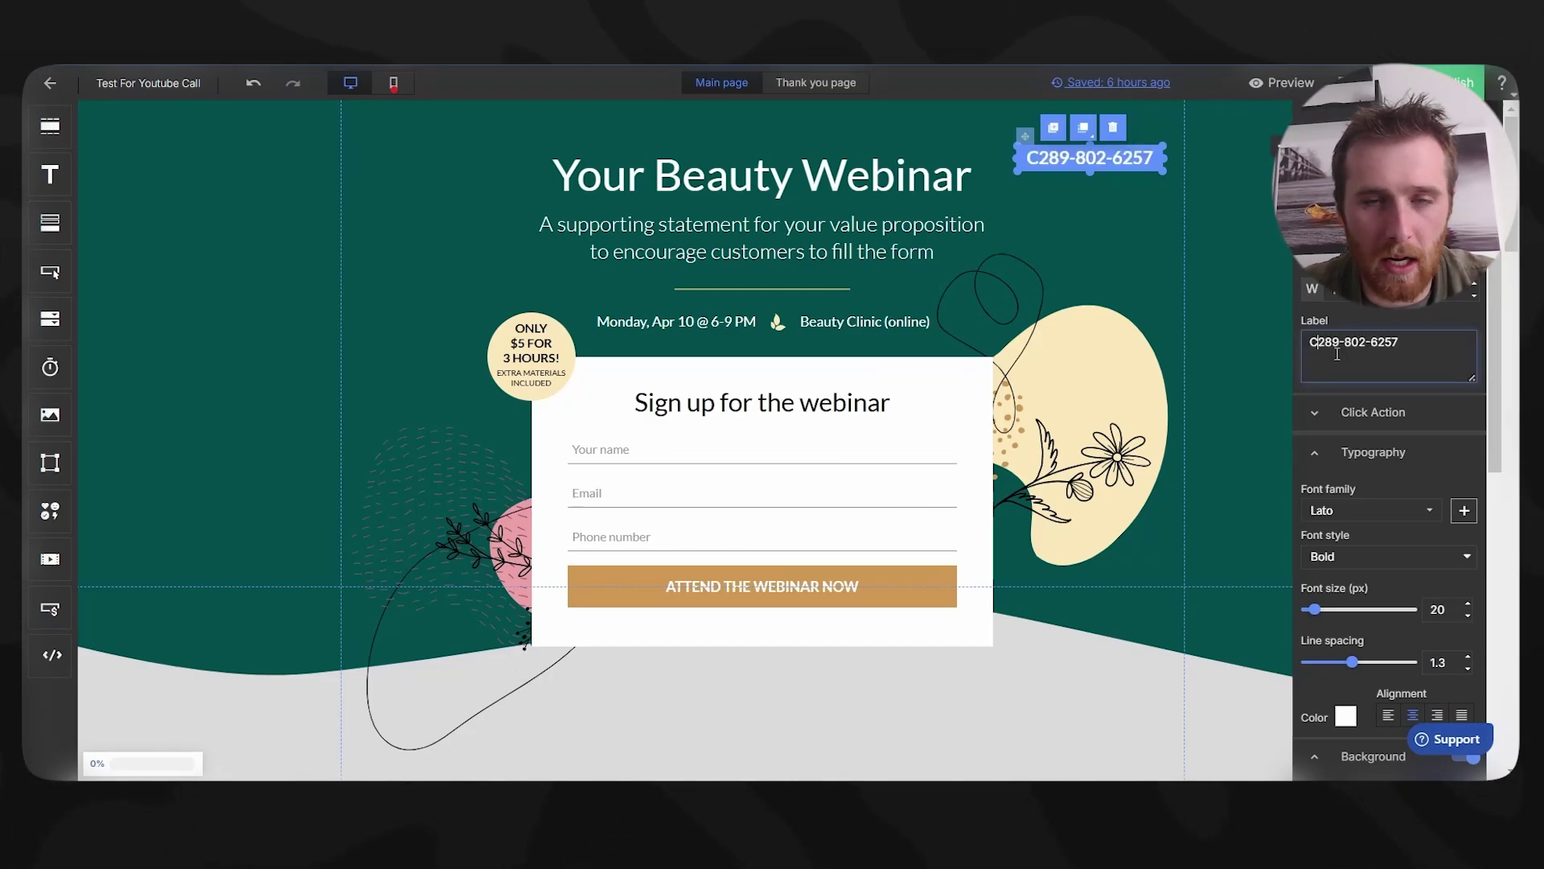
{"action": "type", "text": "l Now"}
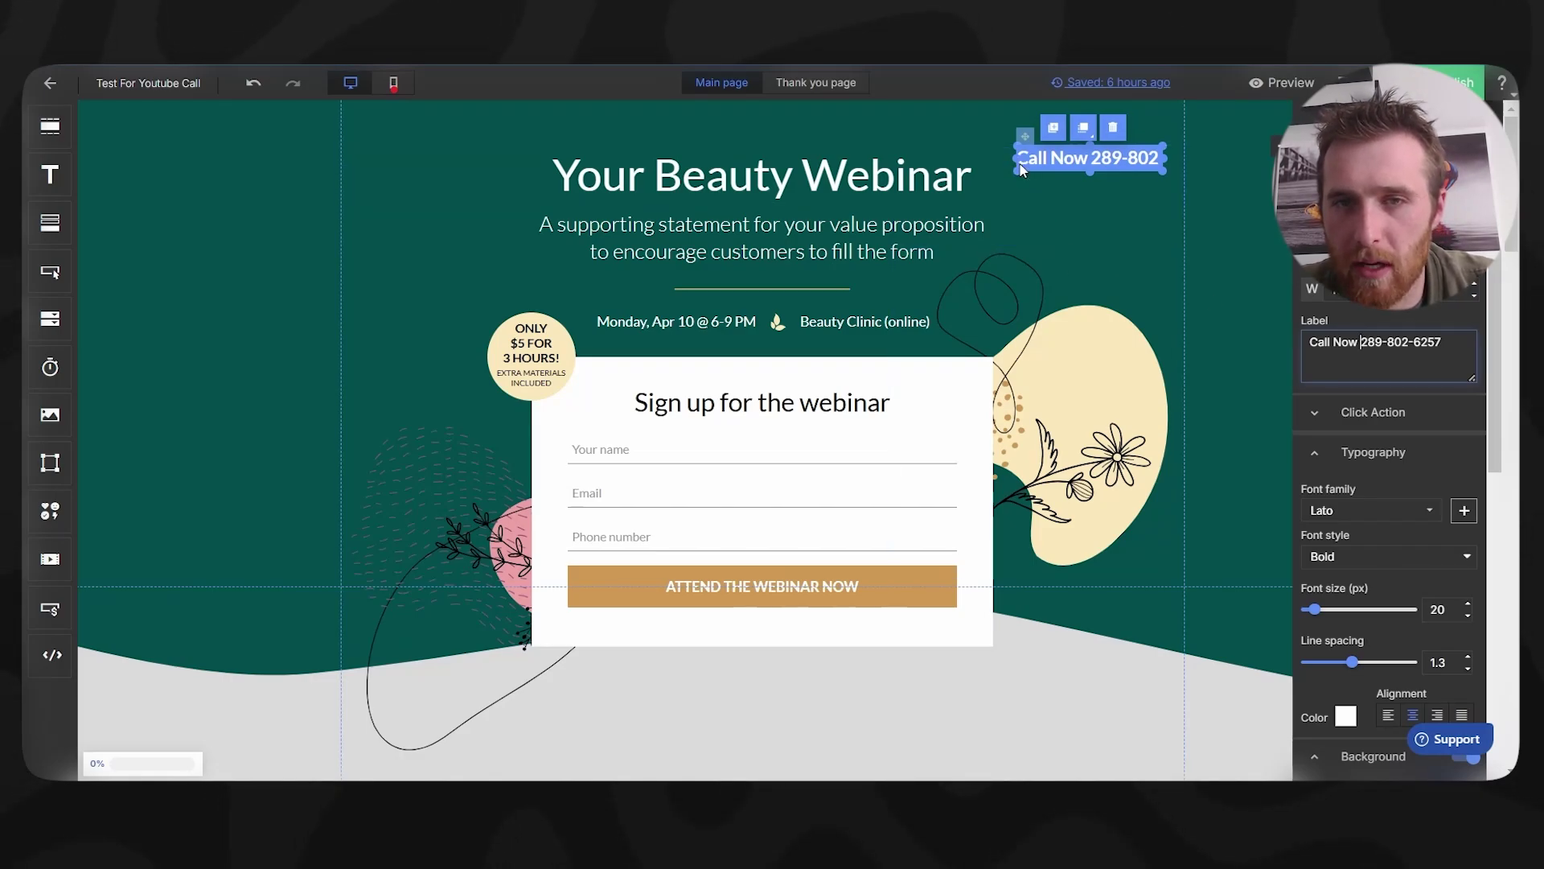
{"action": "left_click_drag", "start_coordinate": [1020, 172], "coordinate": [1038, 130]}
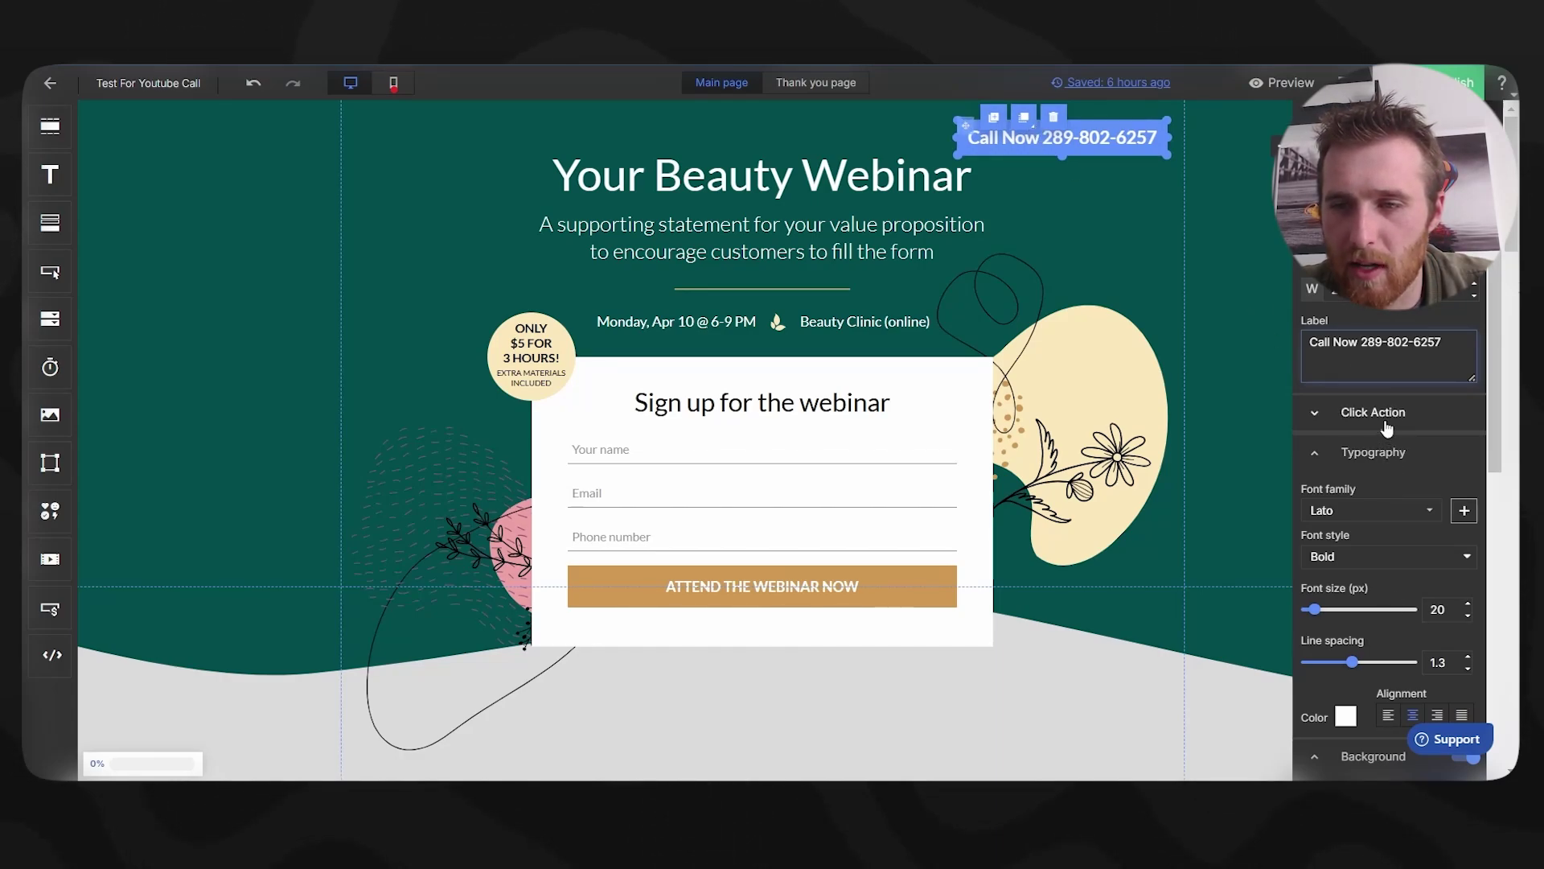
- Make the button background white with 0 opacity, fully transparent
{"action": "scroll", "coordinate": [1384, 597], "scroll_direction": "down", "scroll_amount": 4}
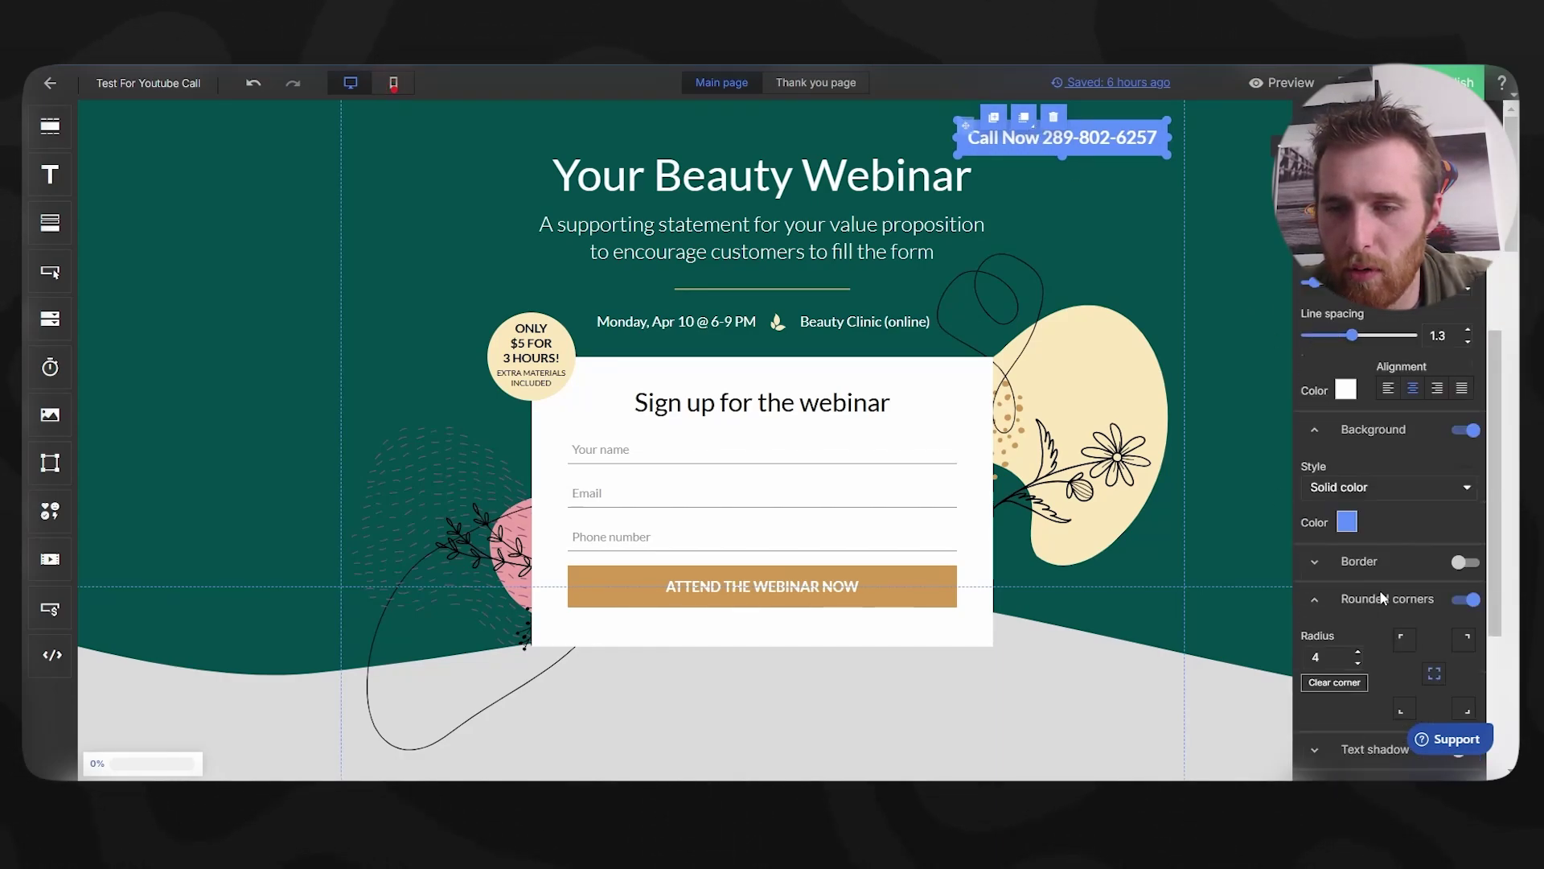
{"action": "left_click", "coordinate": [1348, 523]}
{"action": "left_click_drag", "start_coordinate": [1387, 628], "coordinate": [1251, 499]}
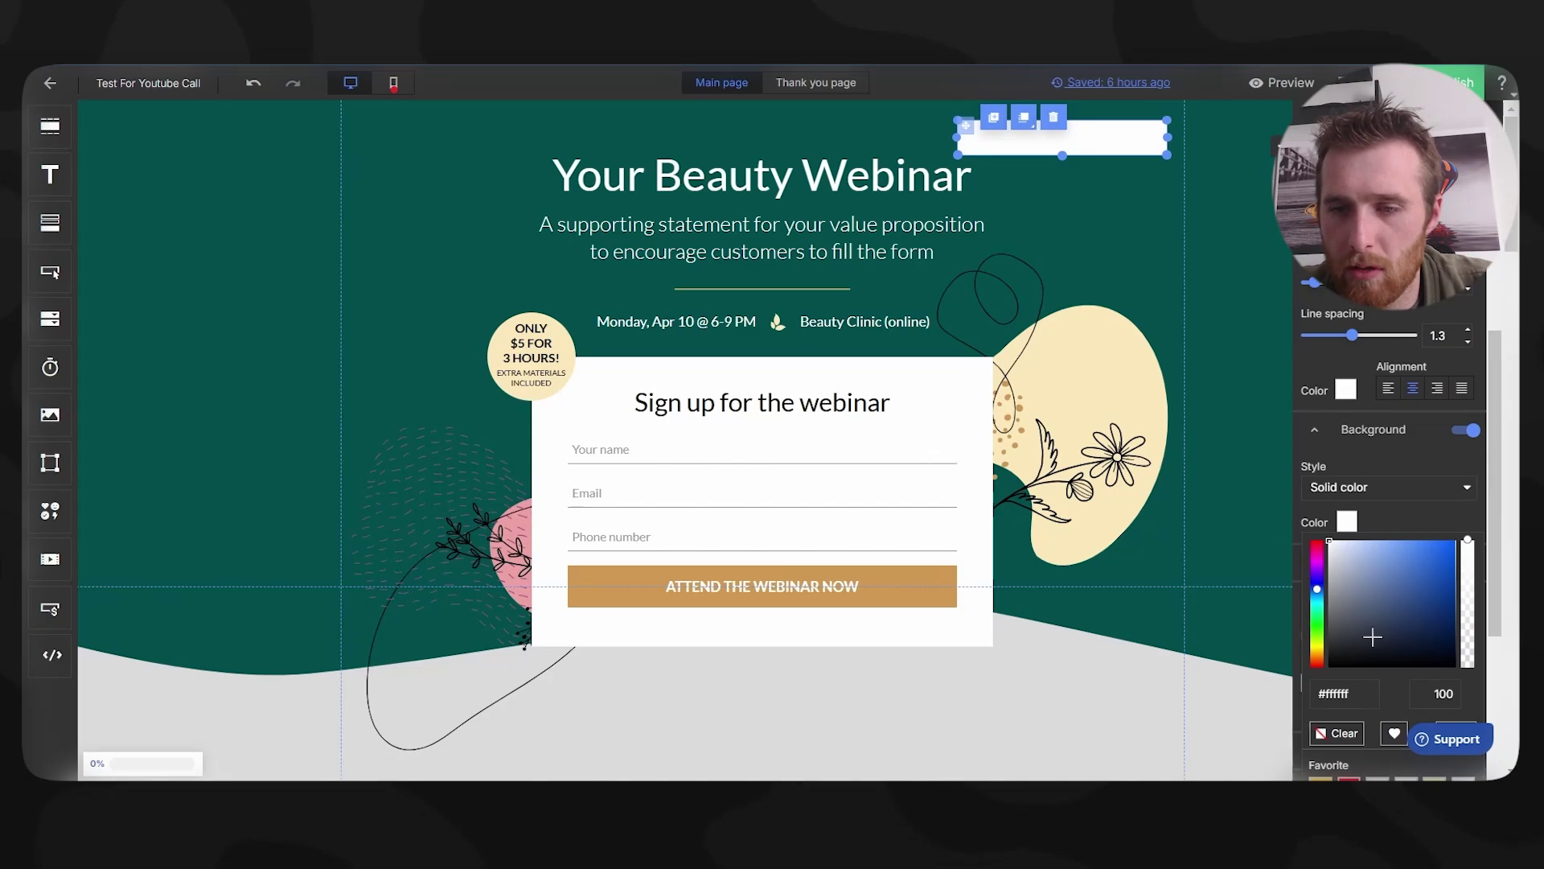
{"action": "left_click_drag", "start_coordinate": [1466, 600], "coordinate": [1464, 656]}
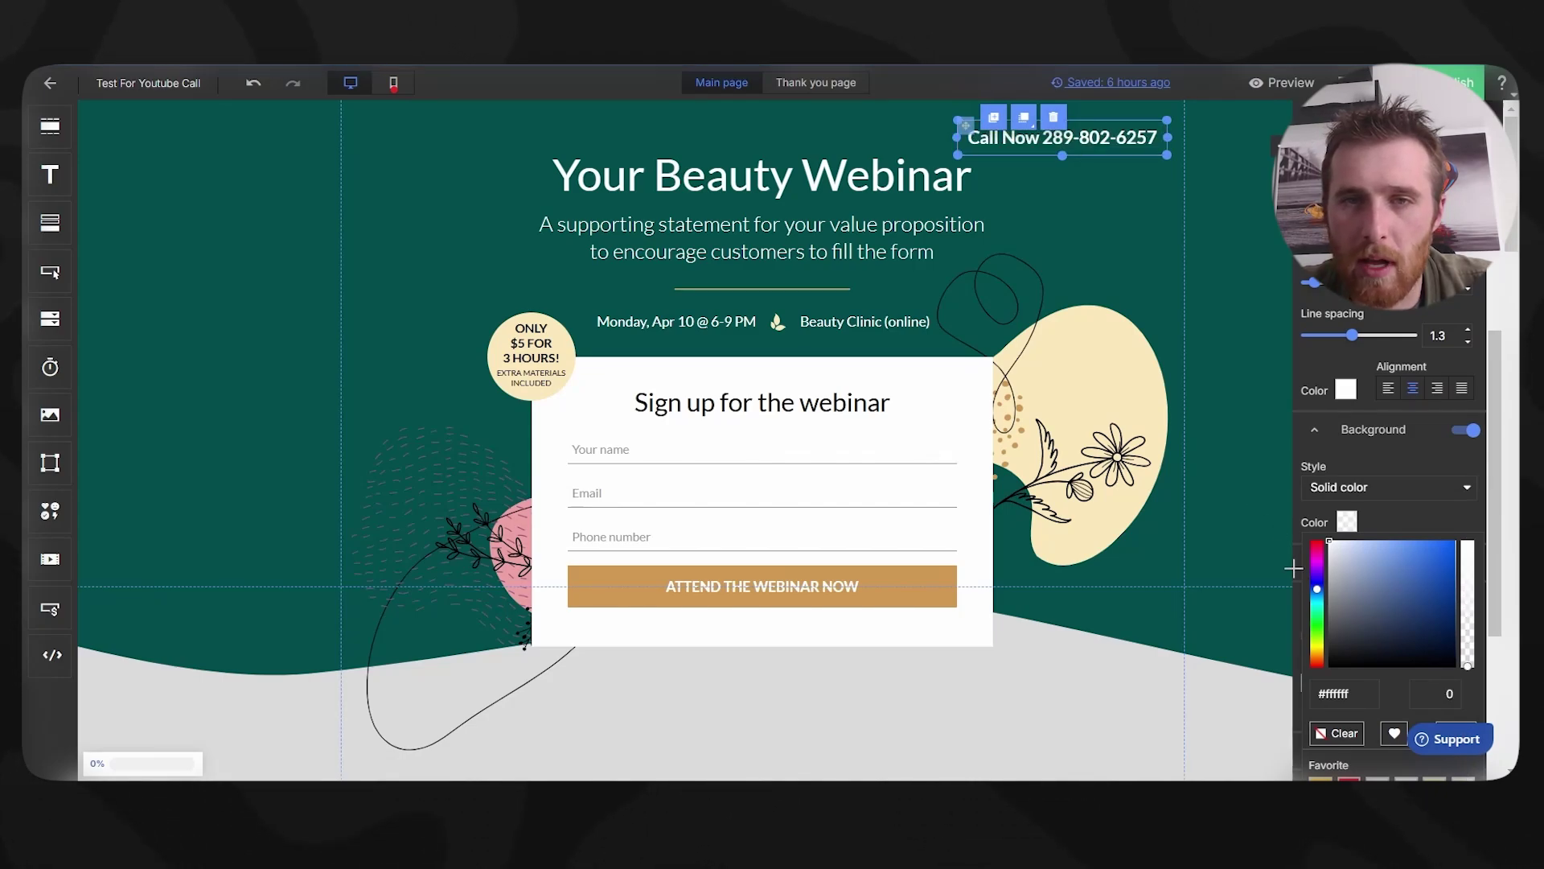
- Set the button's click action to Redirect with a tel: link to the business number
{"action": "scroll", "coordinate": [1416, 386], "scroll_direction": "up", "scroll_amount": 4}
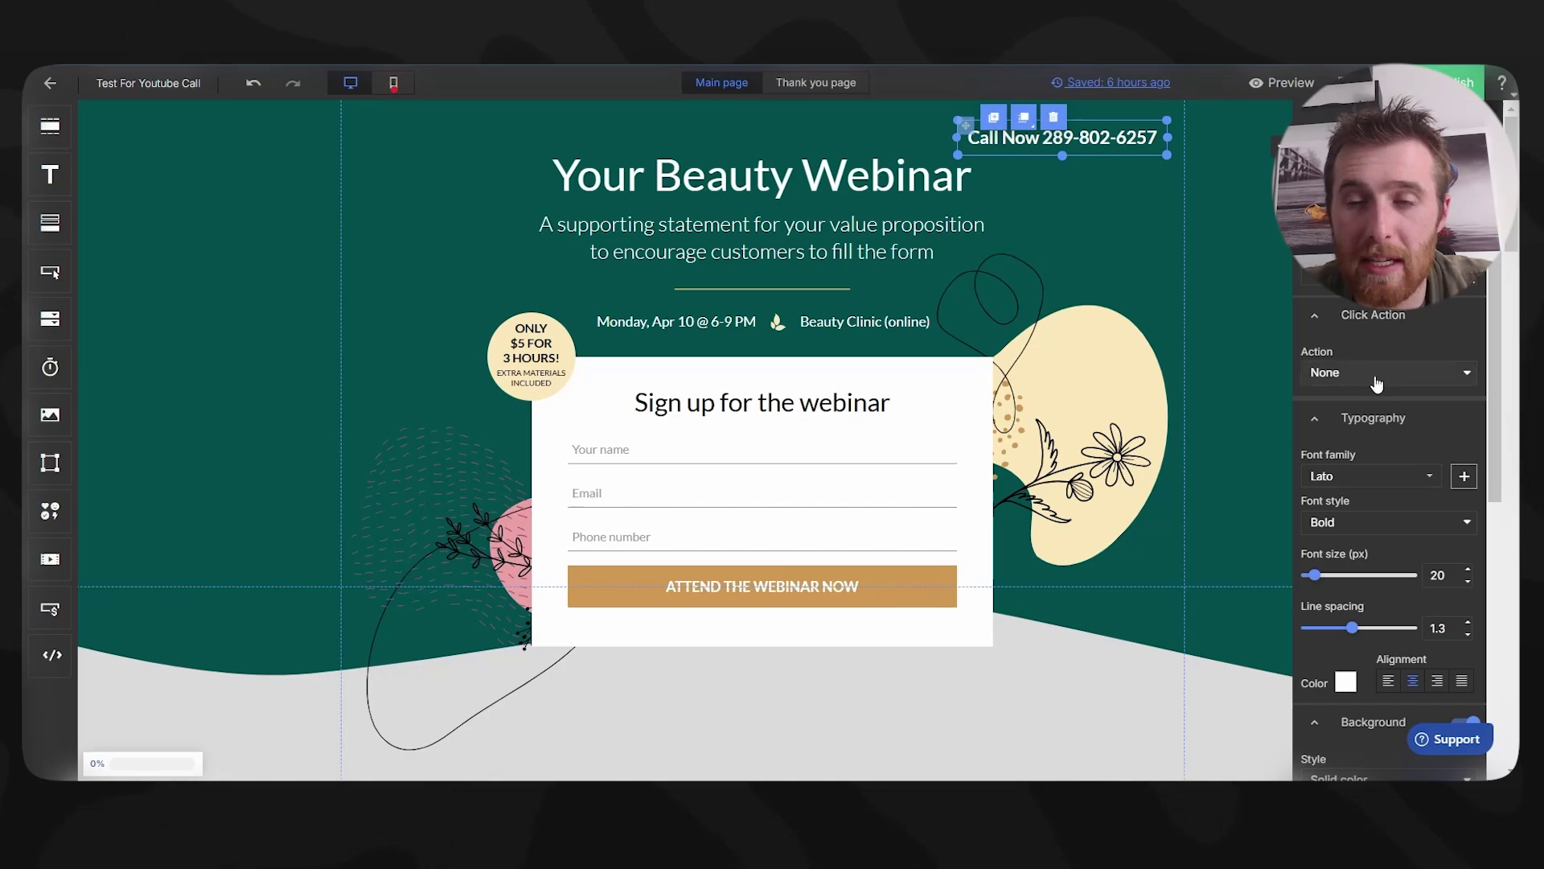
{"action": "left_click", "coordinate": [1377, 374]}
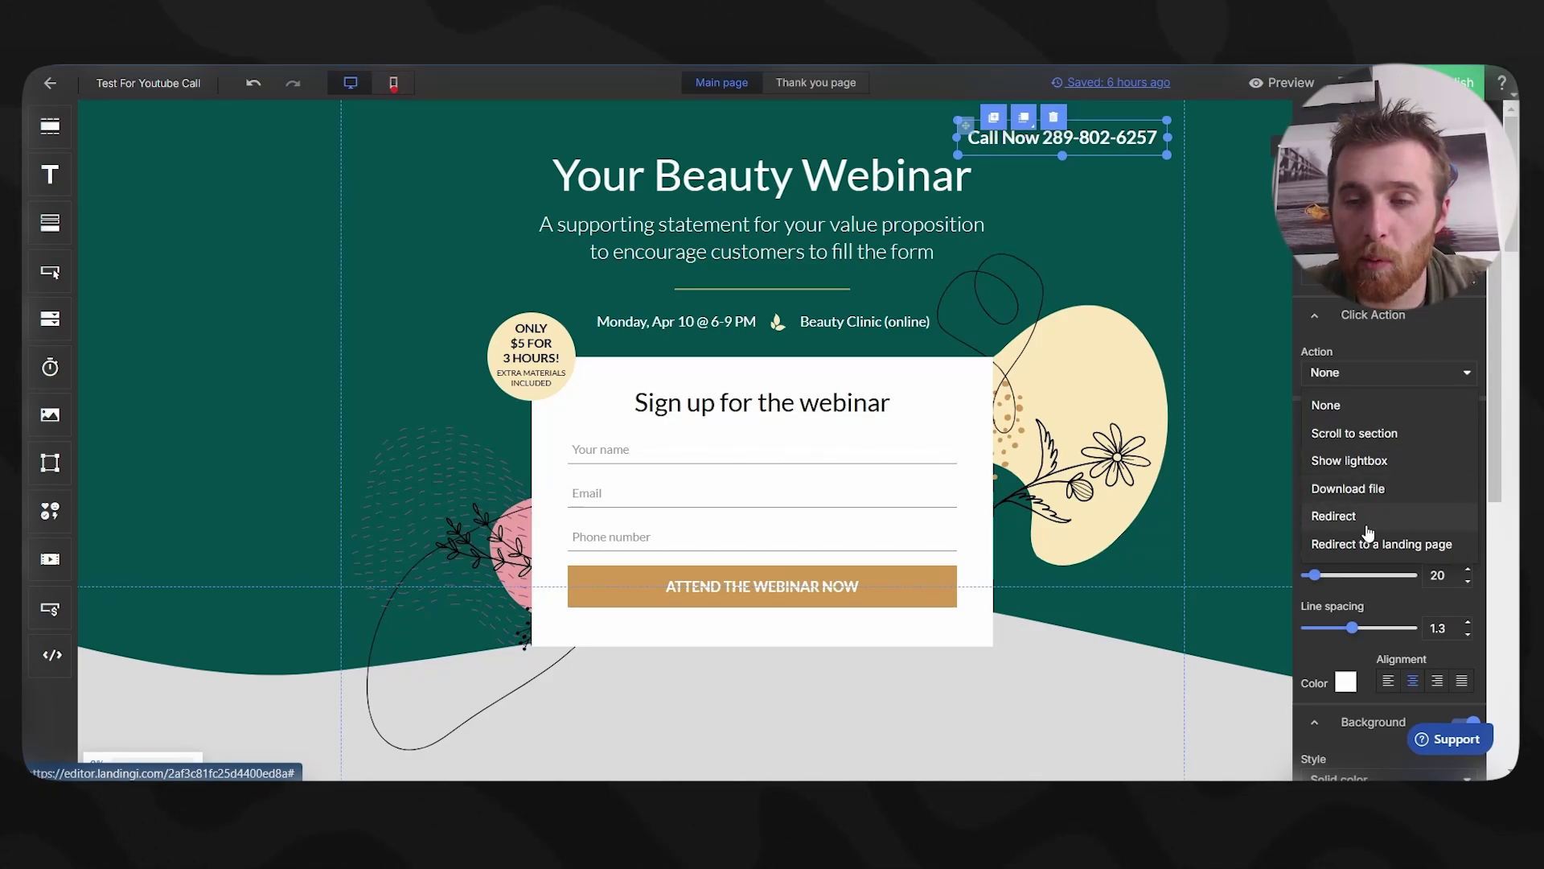
{"action": "left_click", "coordinate": [1341, 518]}
{"action": "left_click", "coordinate": [1355, 409]}
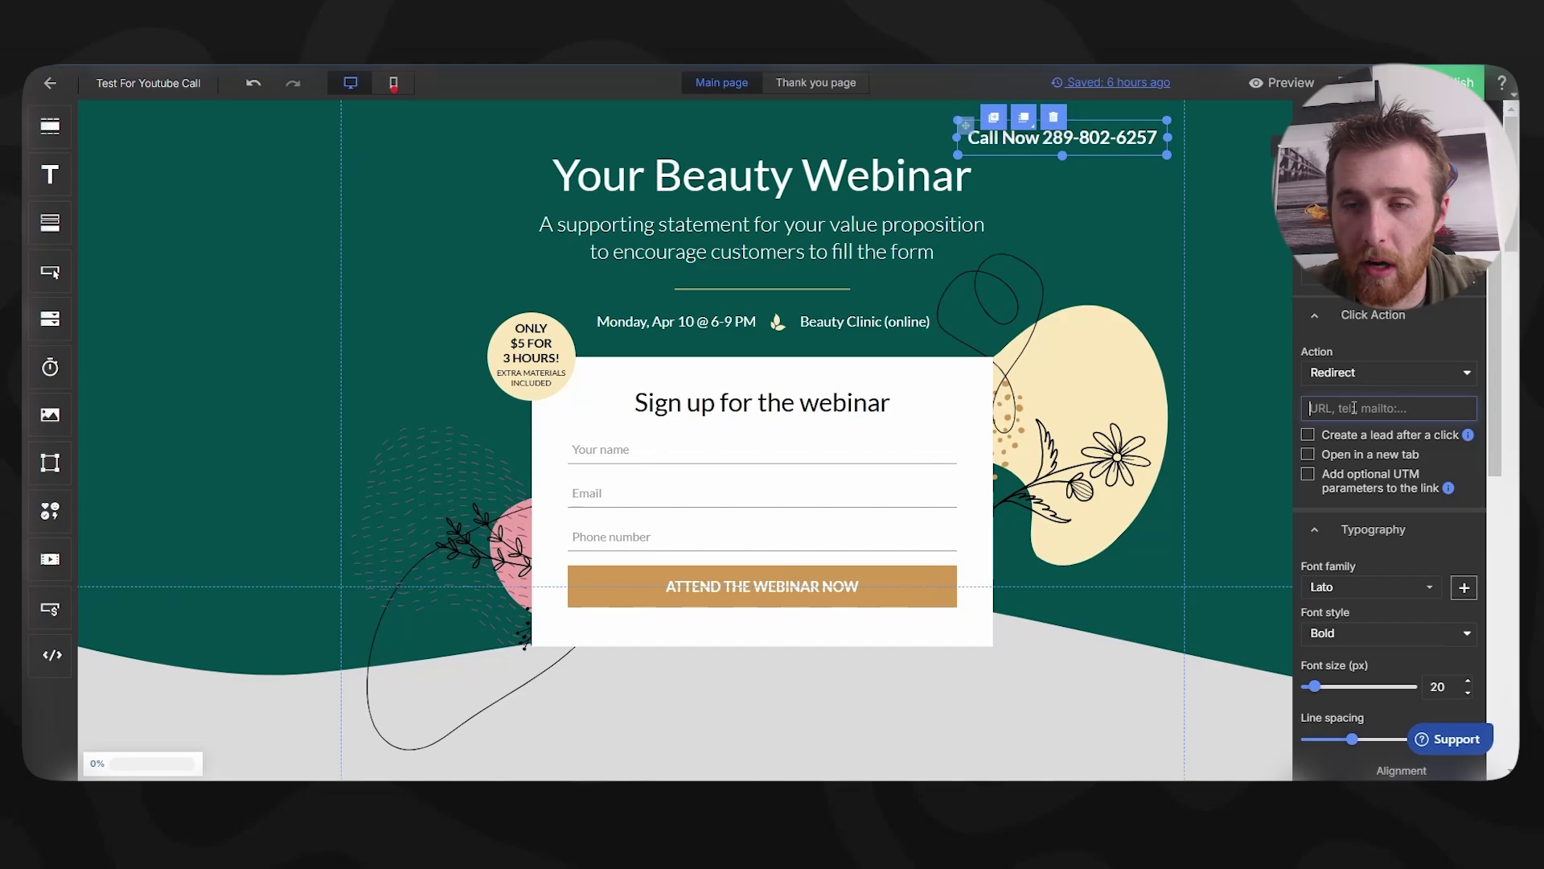
{"action": "type", "text": "tel:"}
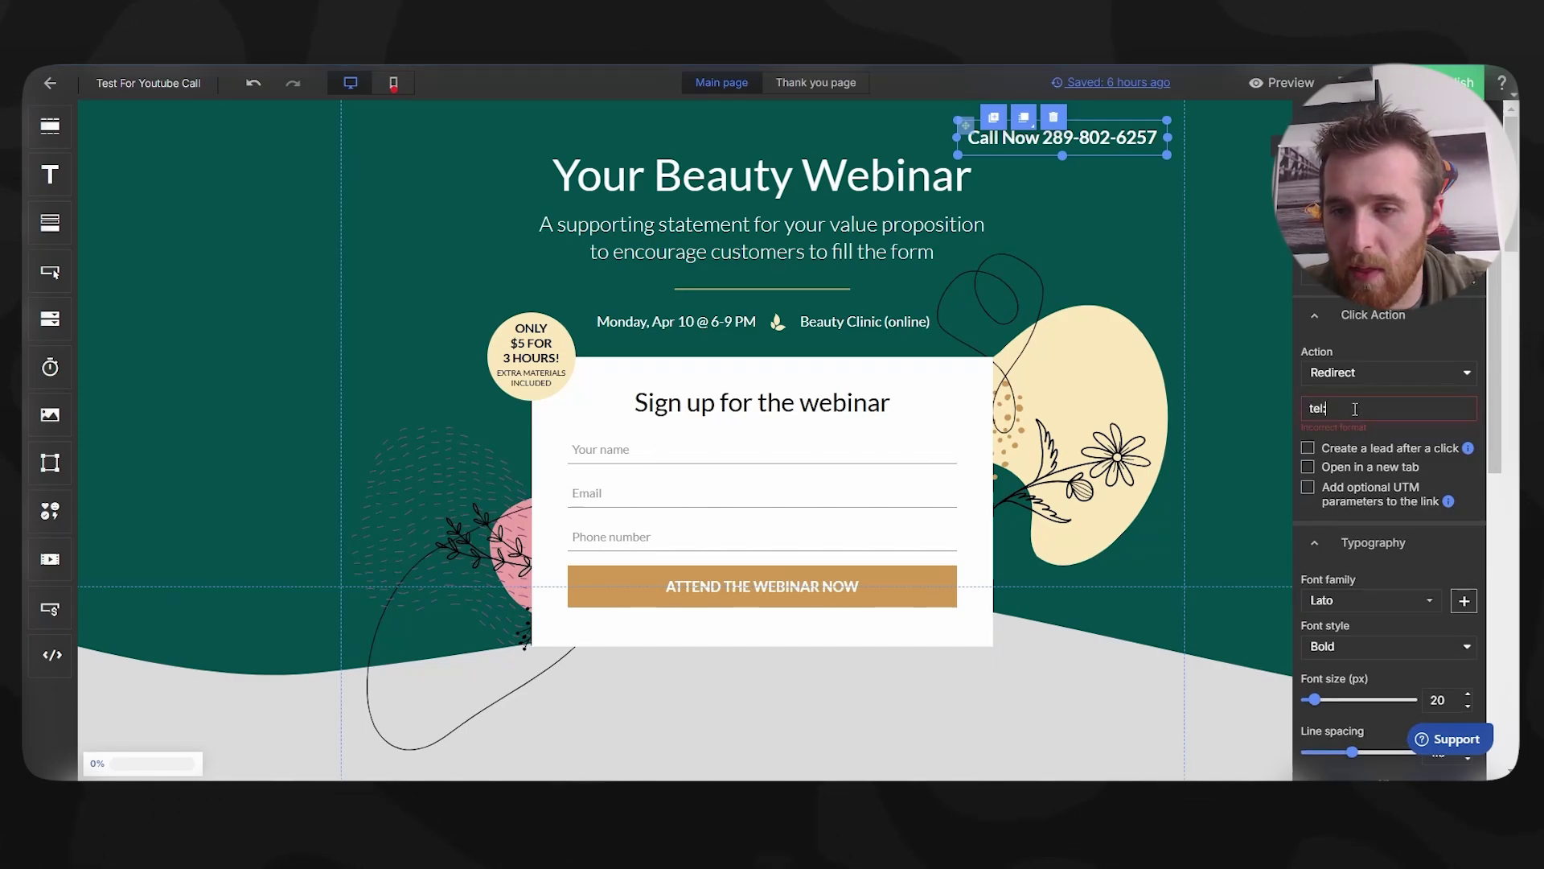
{"action": "key", "text": "ctrl+v"}
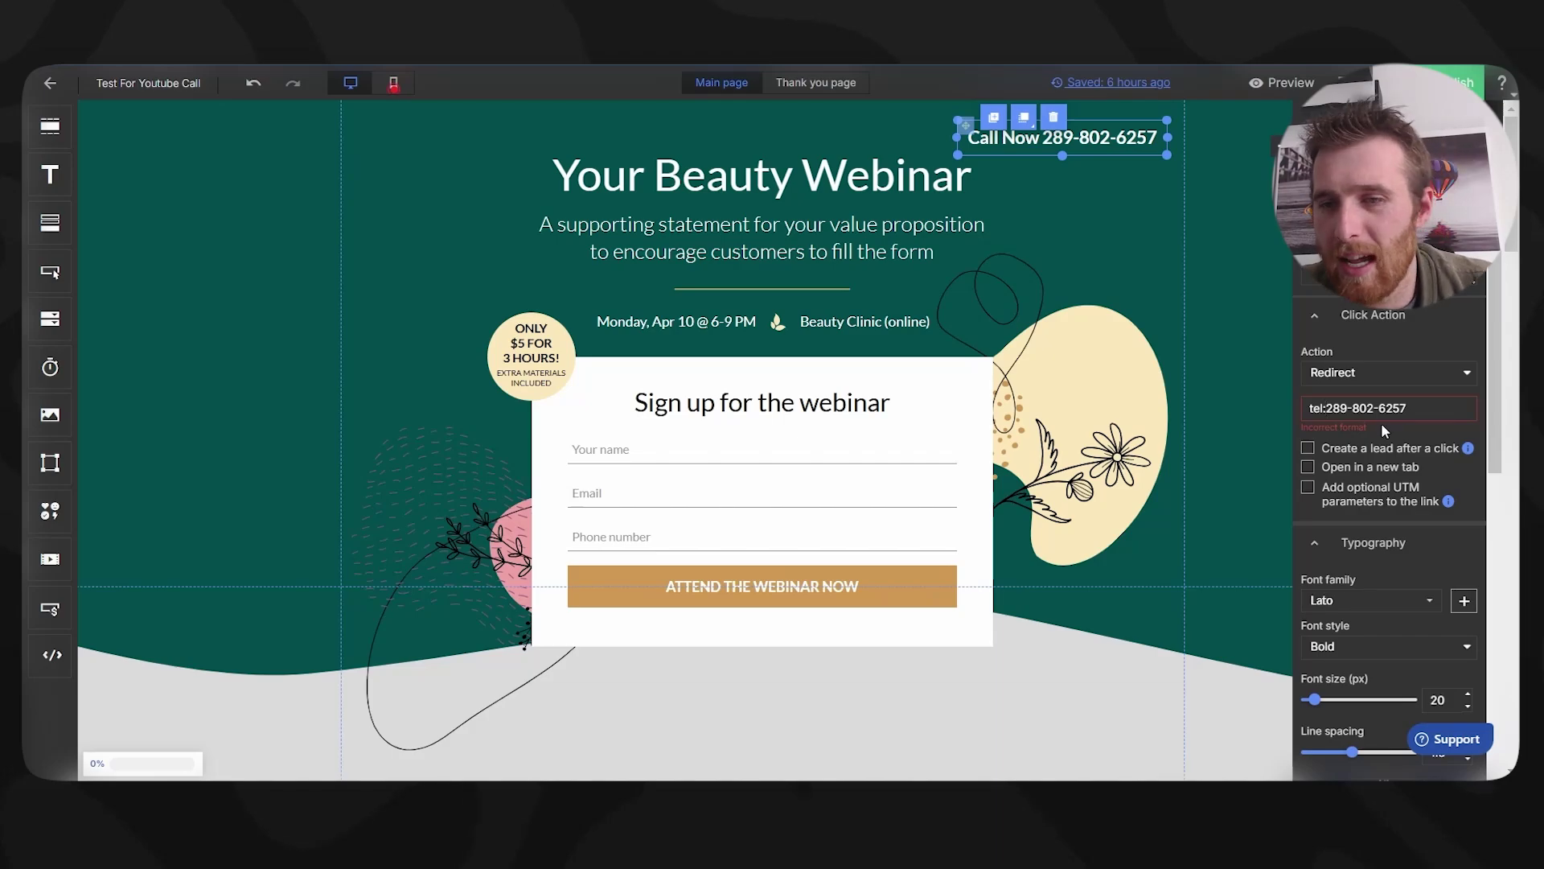
{"action": "key", "text": "ctrl+a"}
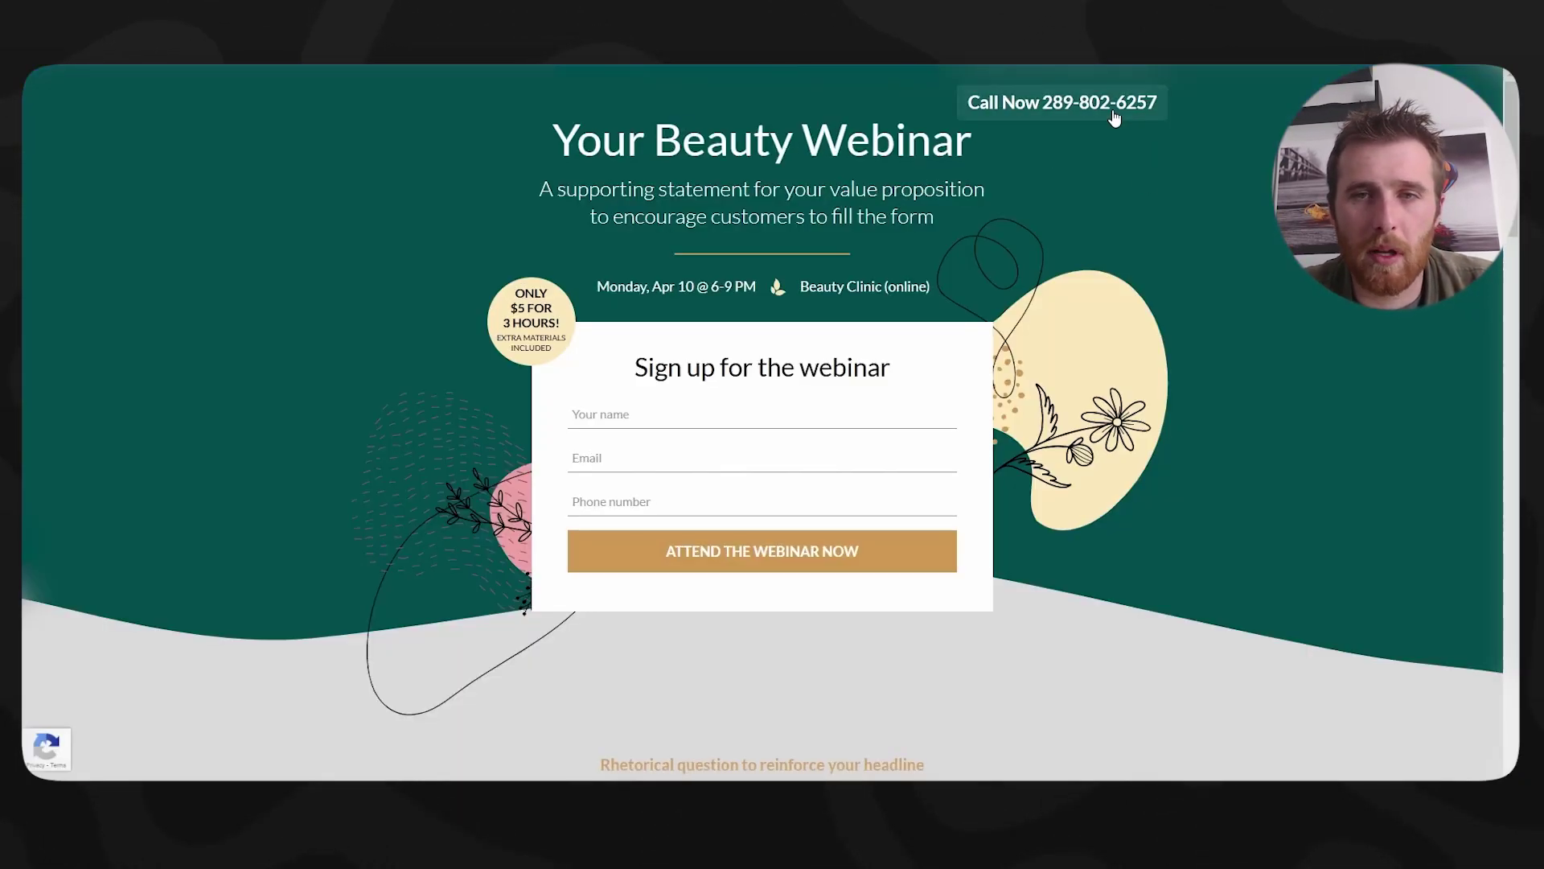
- Test the Call Now link in preview, cancel the phone prompt, and open the page's Dashboard
{"action": "left_click", "coordinate": [1061, 102]}
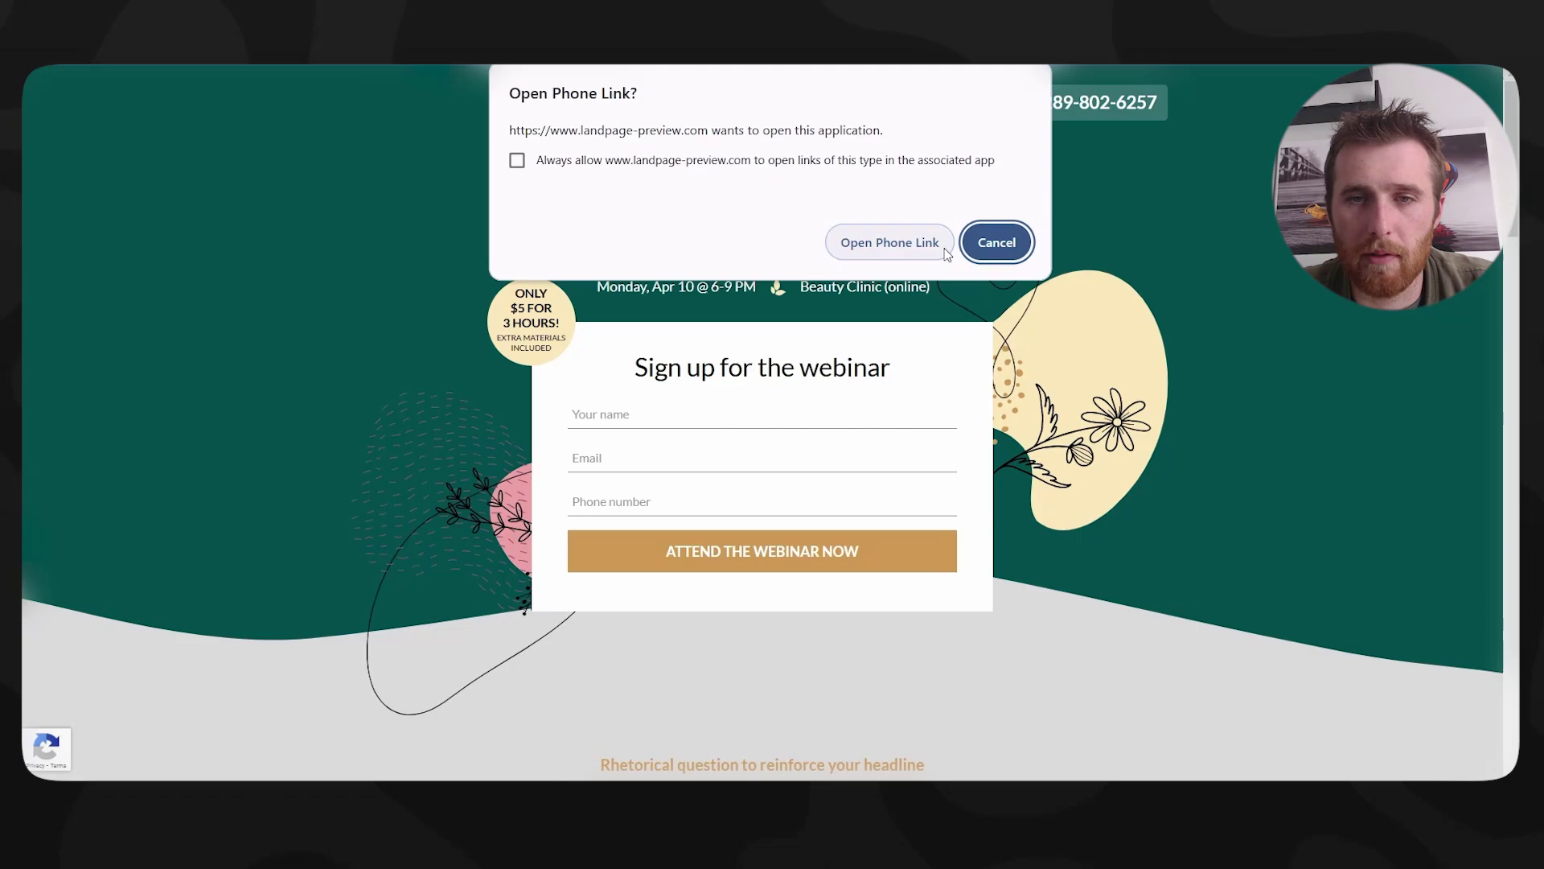
{"action": "left_click", "coordinate": [997, 242]}
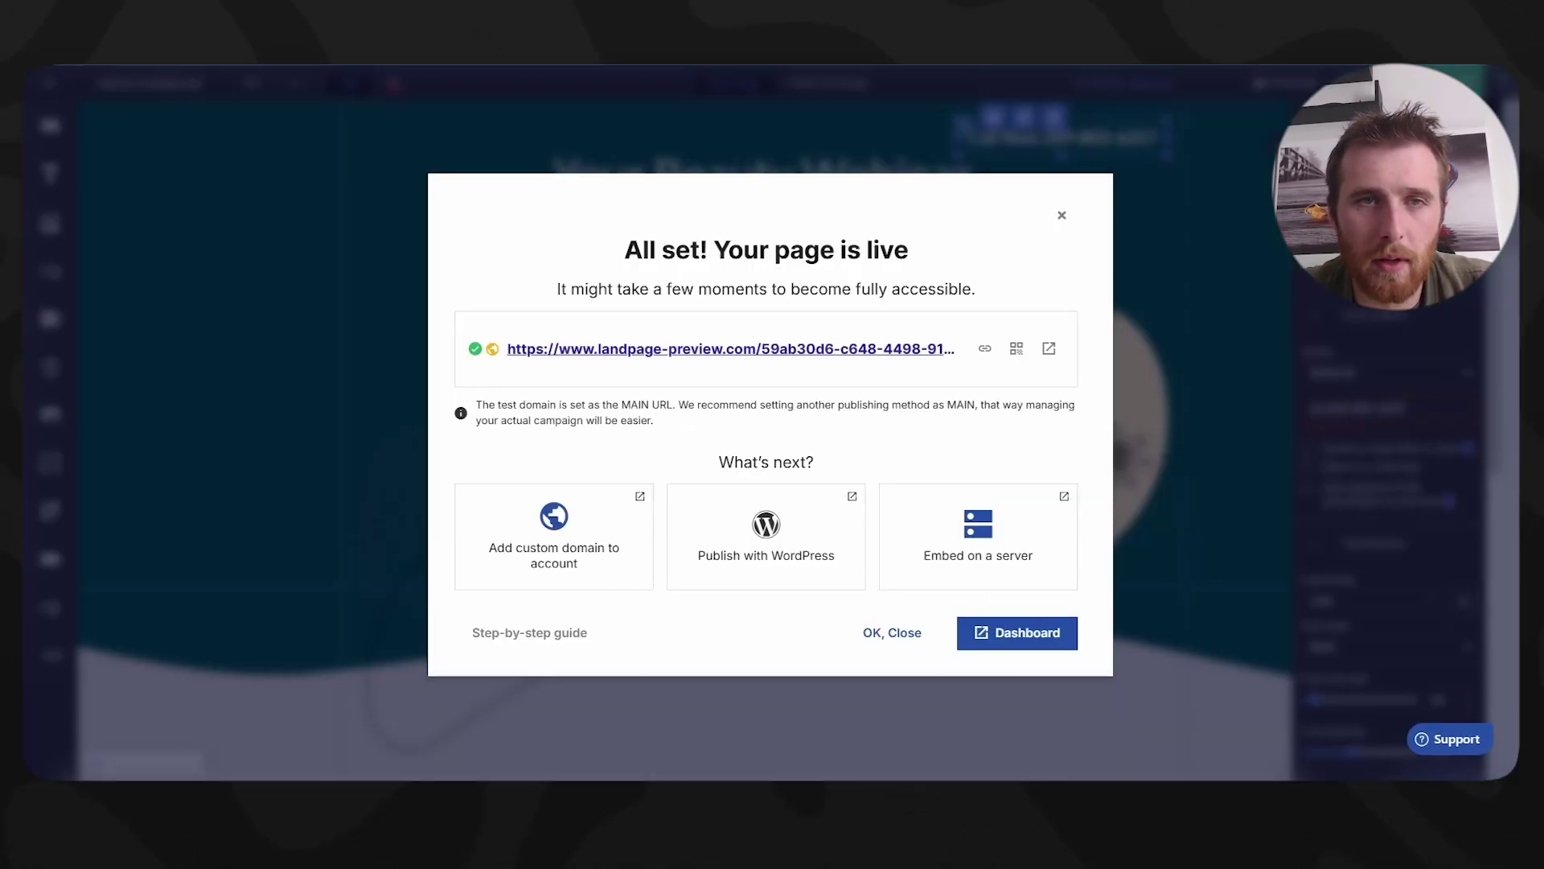
{"action": "left_click", "coordinate": [1015, 636]}
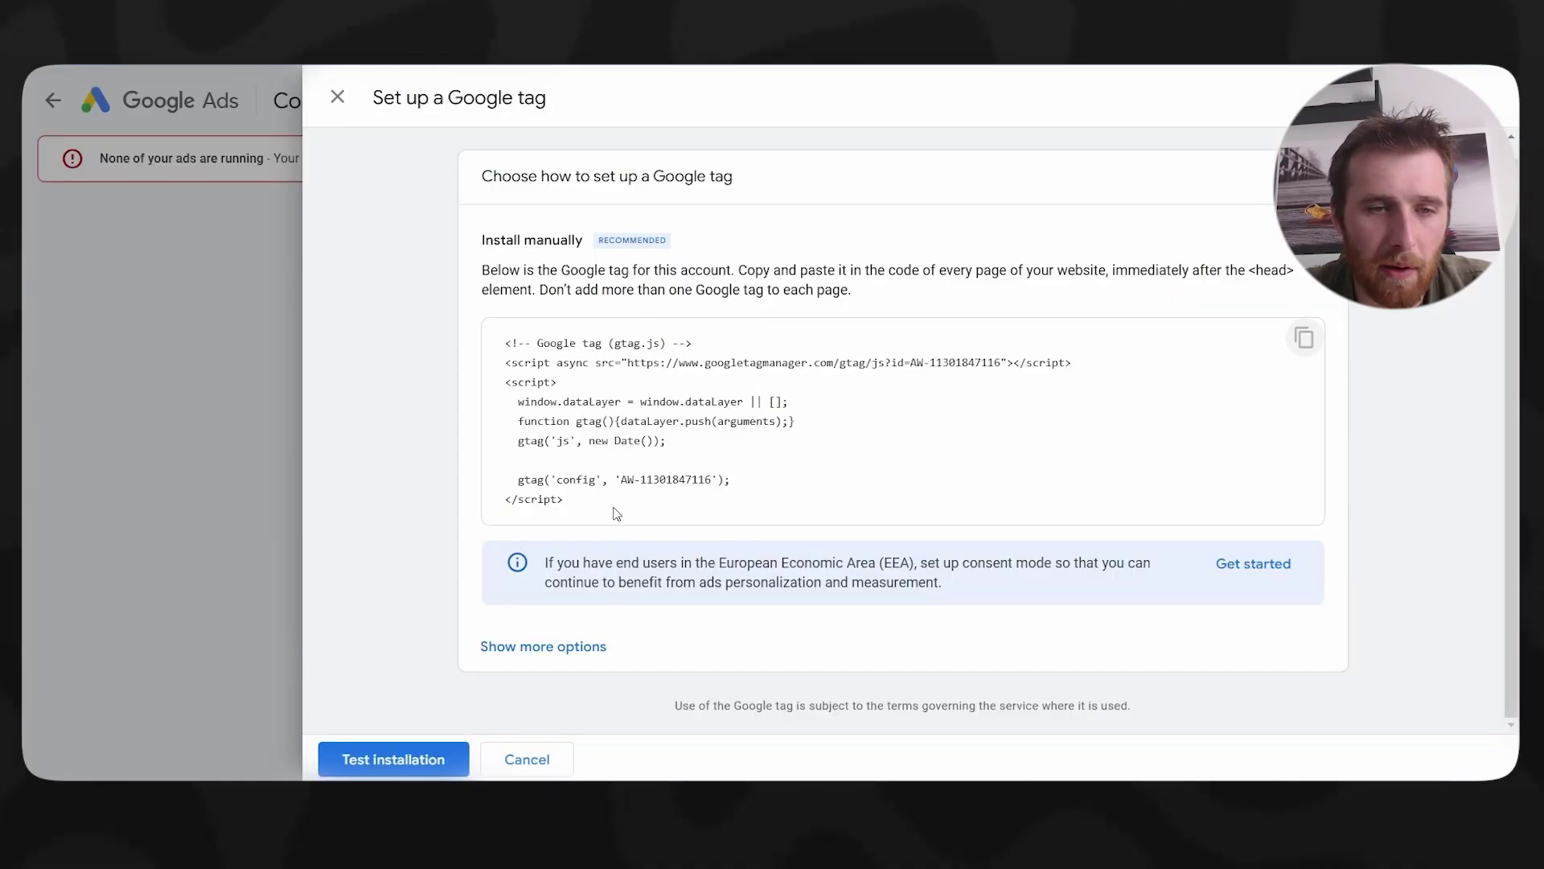
{"action": "left_click_drag", "start_coordinate": [617, 513], "coordinate": [471, 330]}
{"action": "key", "text": "ctrl+c"}
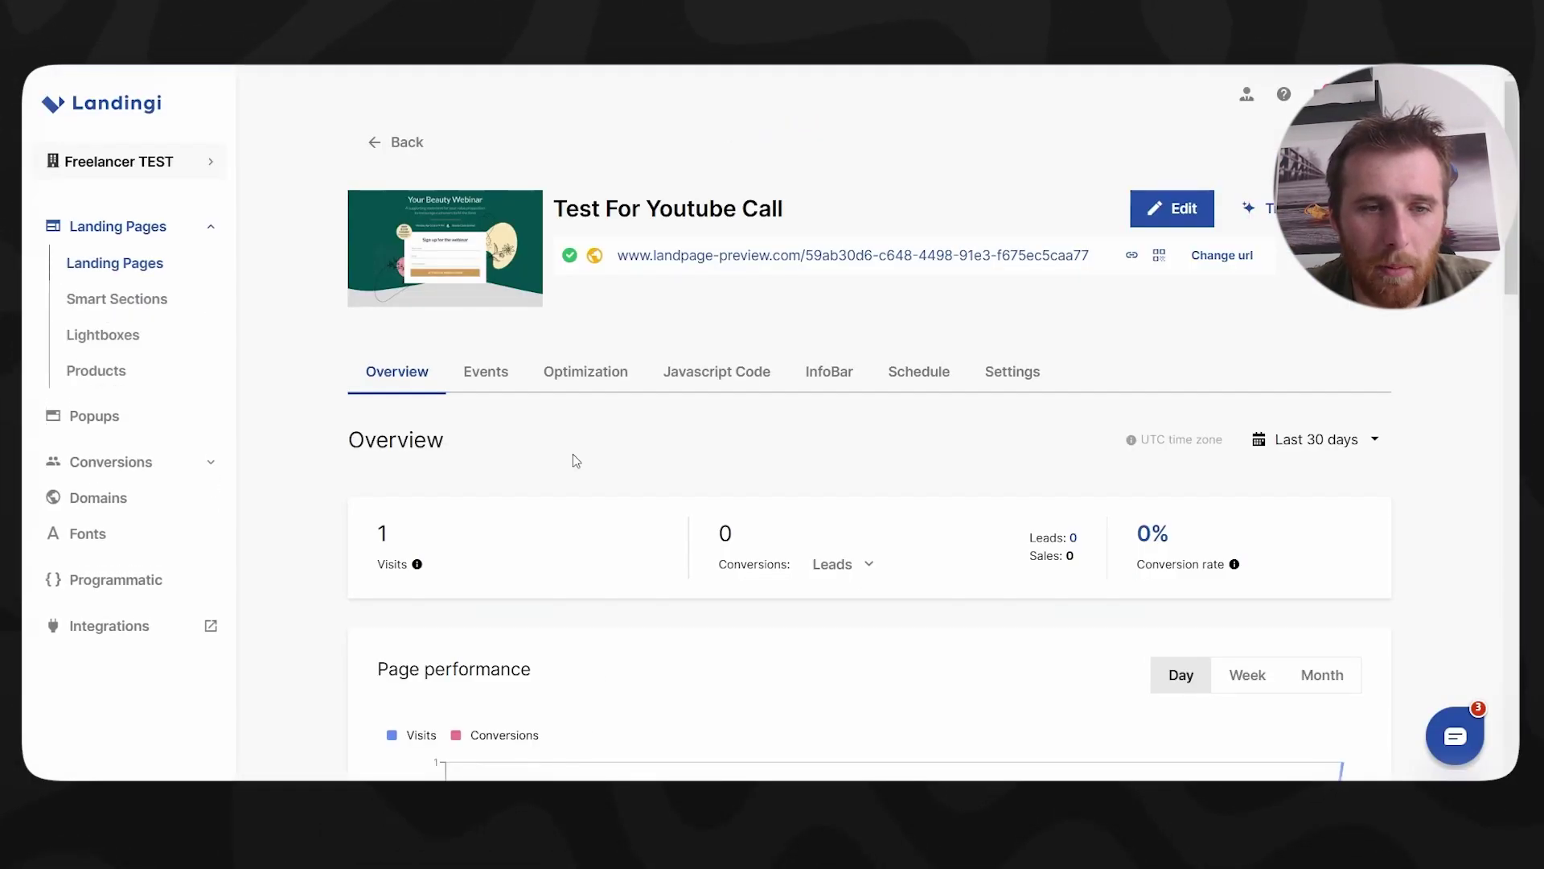
- In the page's Javascript Code settings, start a new script named 'Google Tag'
{"action": "left_click", "coordinate": [708, 381]}
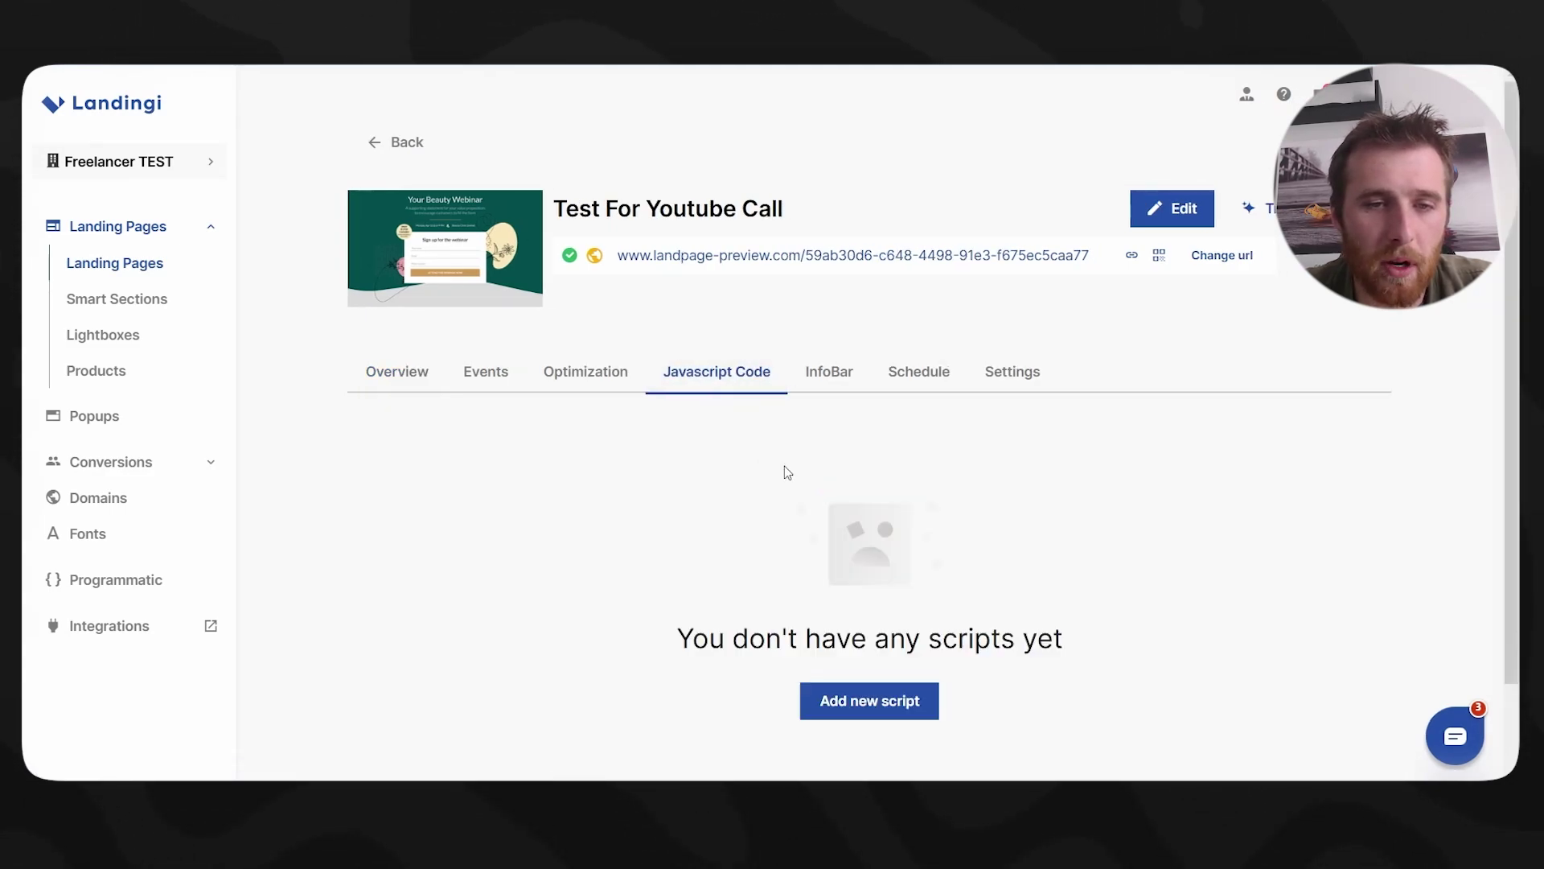
{"action": "scroll", "coordinate": [805, 522], "scroll_direction": "down", "scroll_amount": 1}
{"action": "left_click", "coordinate": [867, 599]}
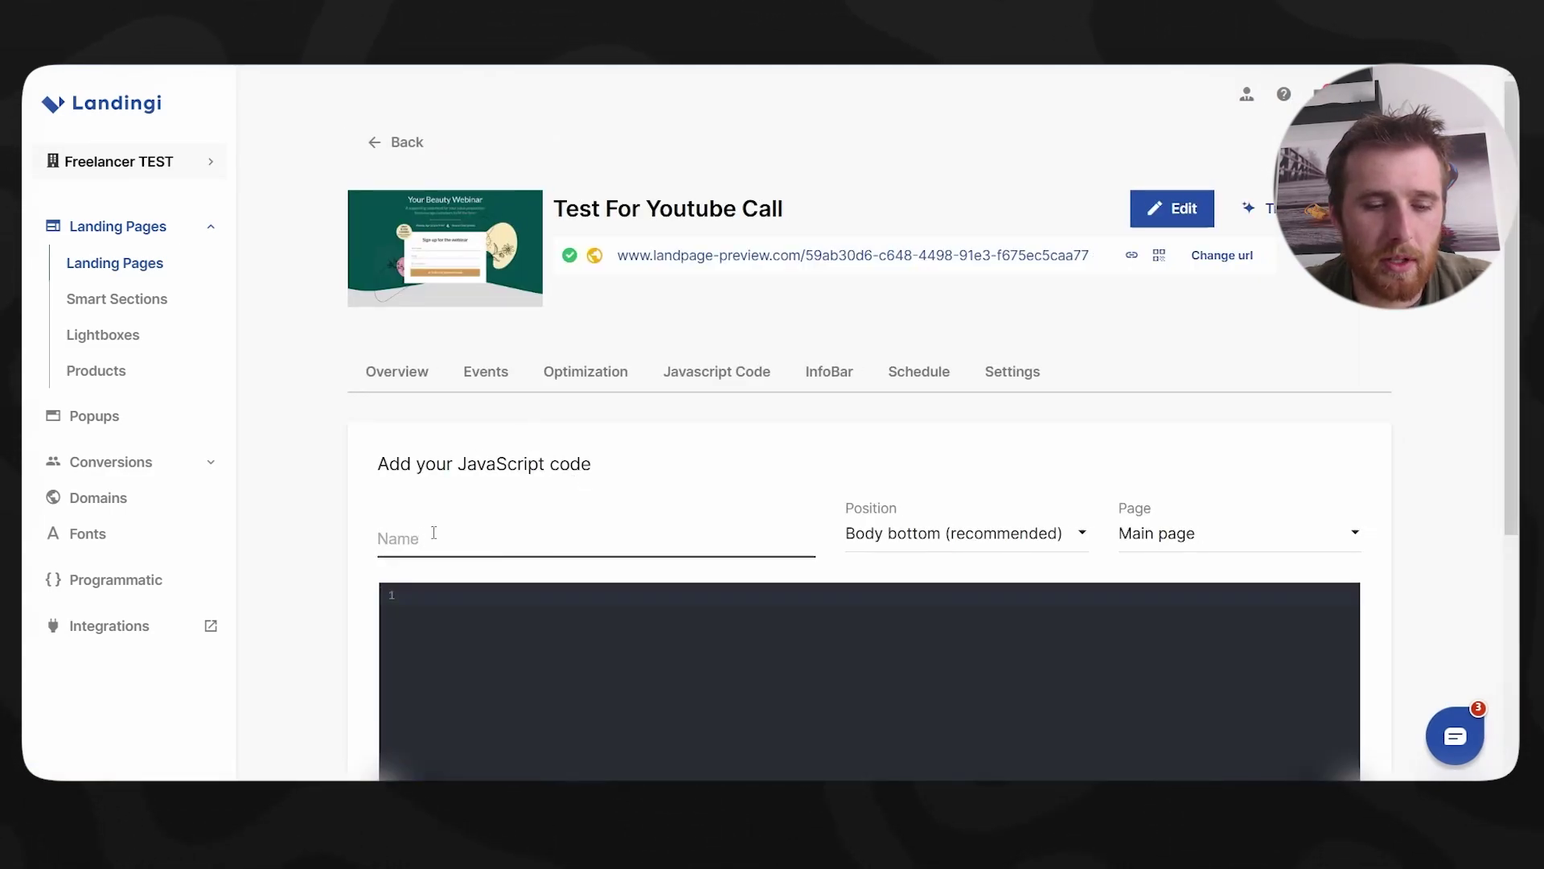
{"action": "left_click", "coordinate": [465, 540]}
{"action": "type", "text": "Google Tag"}
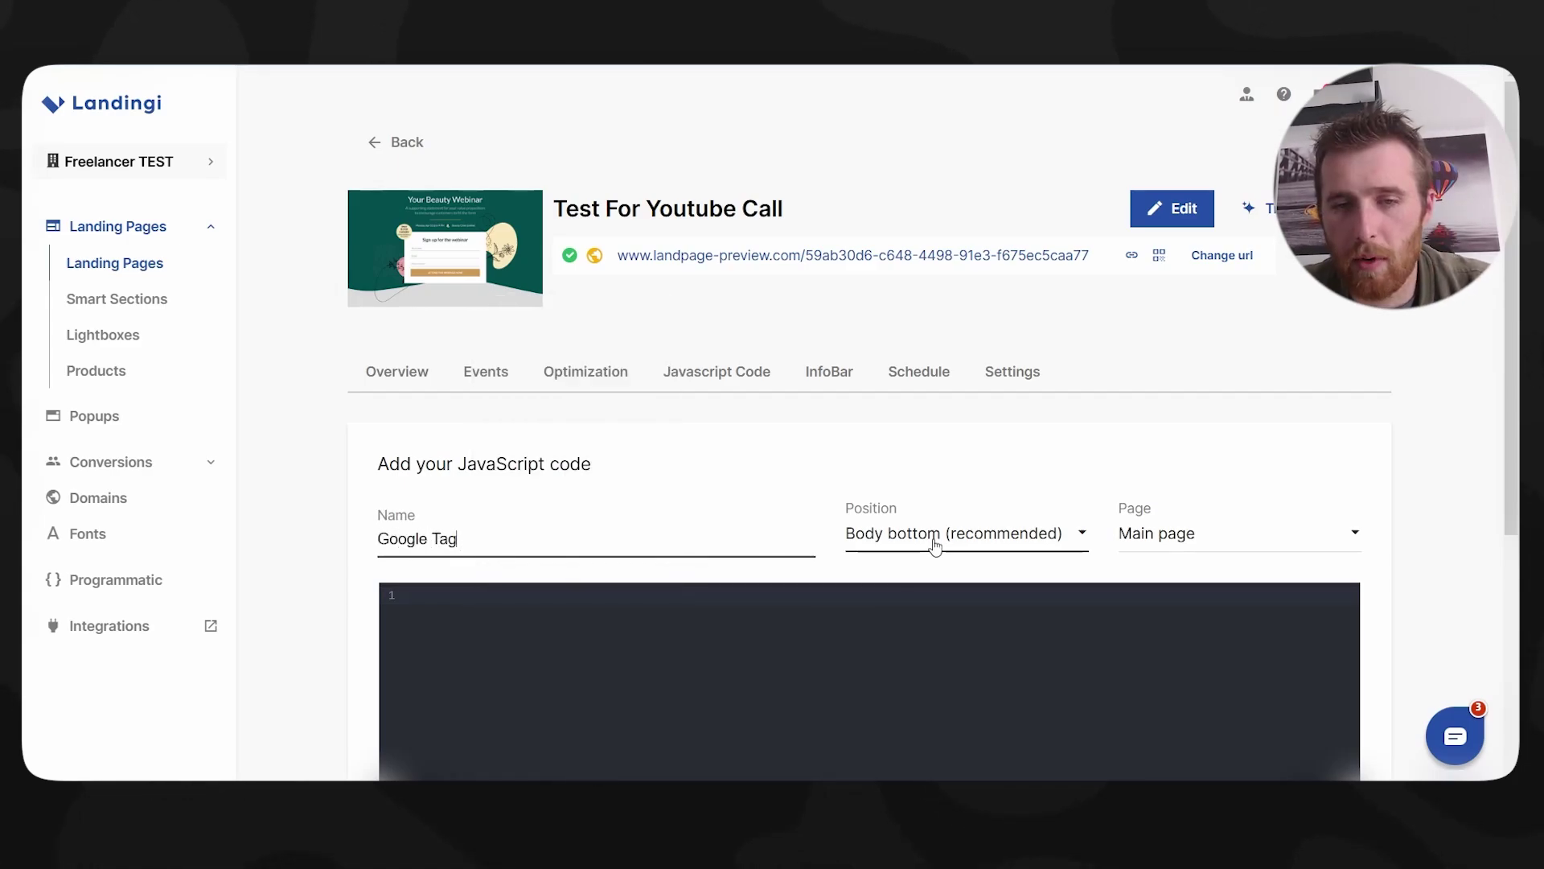
- Set the script to Head on Both pages, paste the Google tag code, and save it
{"action": "left_click", "coordinate": [935, 547]}
{"action": "left_click", "coordinate": [933, 535]}
{"action": "left_click", "coordinate": [907, 545]}
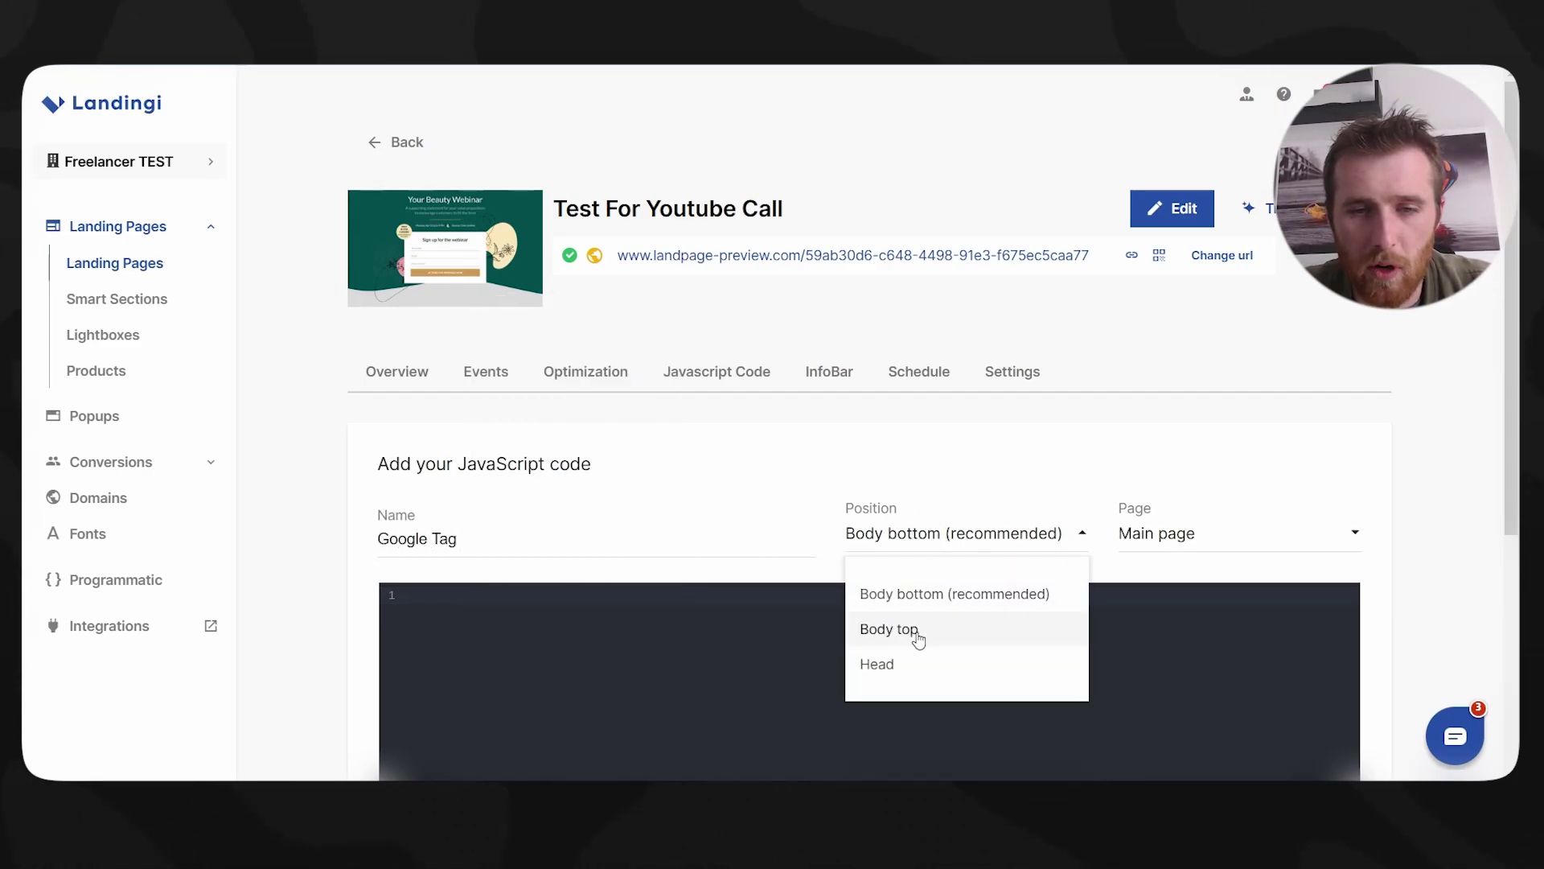
{"action": "left_click", "coordinate": [921, 666]}
{"action": "left_click", "coordinate": [1167, 540]}
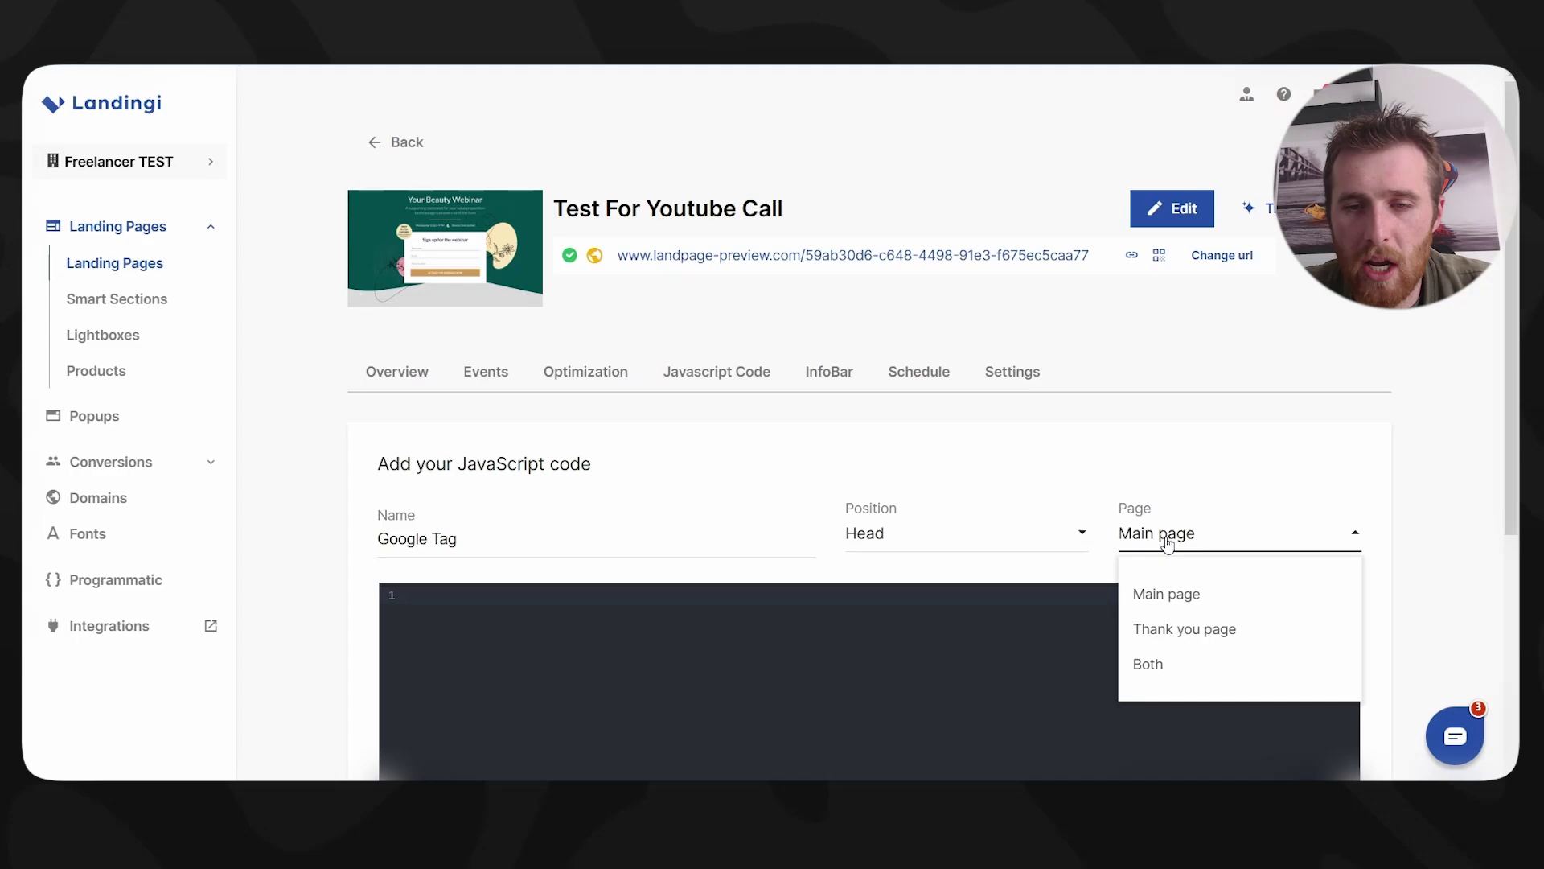
{"action": "left_click", "coordinate": [1158, 664]}
{"action": "left_click", "coordinate": [1020, 633]}
{"action": "key", "text": "ctrl+v"}
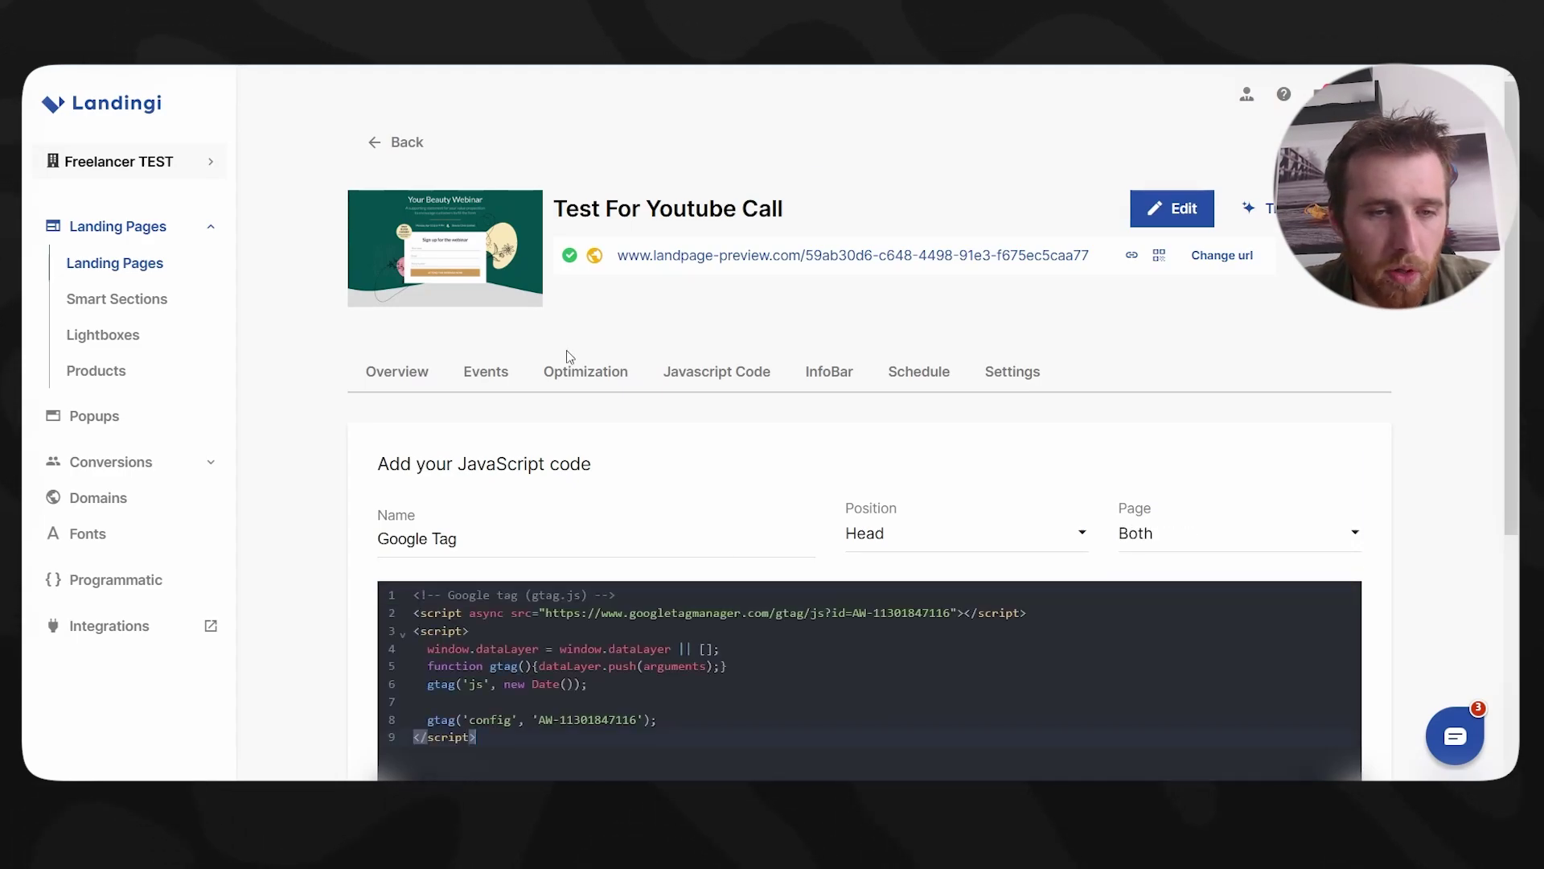
{"action": "scroll", "coordinate": [1046, 482], "scroll_direction": "down", "scroll_amount": 5}
{"action": "left_click", "coordinate": [1312, 667]}
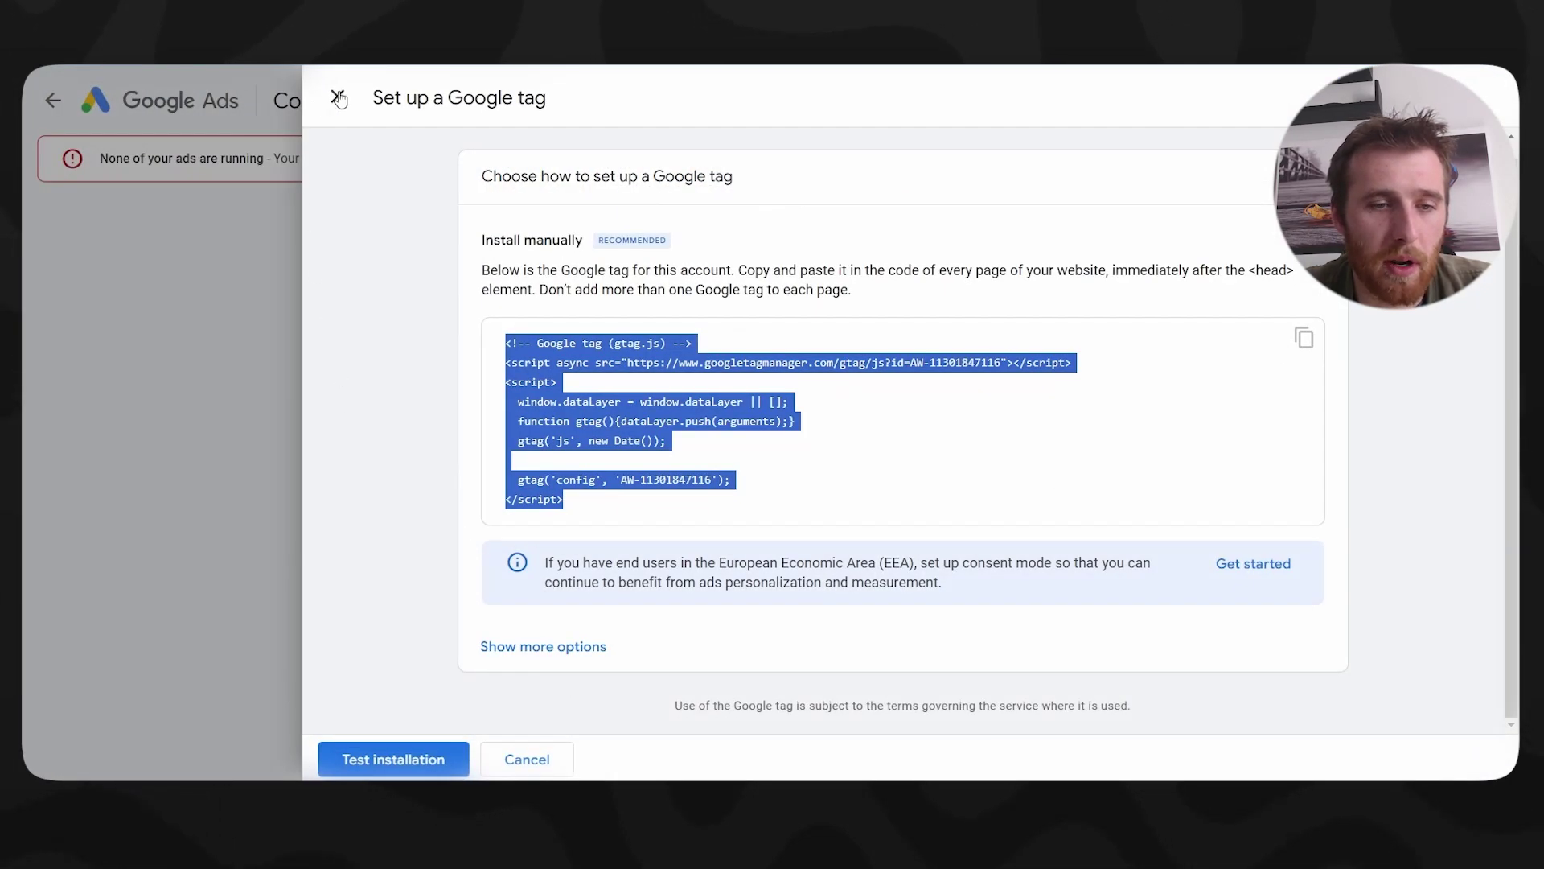
- Cancel the Google tag setup and copy the Phone call lead conversion's event snippet code
{"action": "left_click", "coordinate": [527, 759]}
{"action": "scroll", "coordinate": [482, 706], "scroll_direction": "down", "scroll_amount": 1}
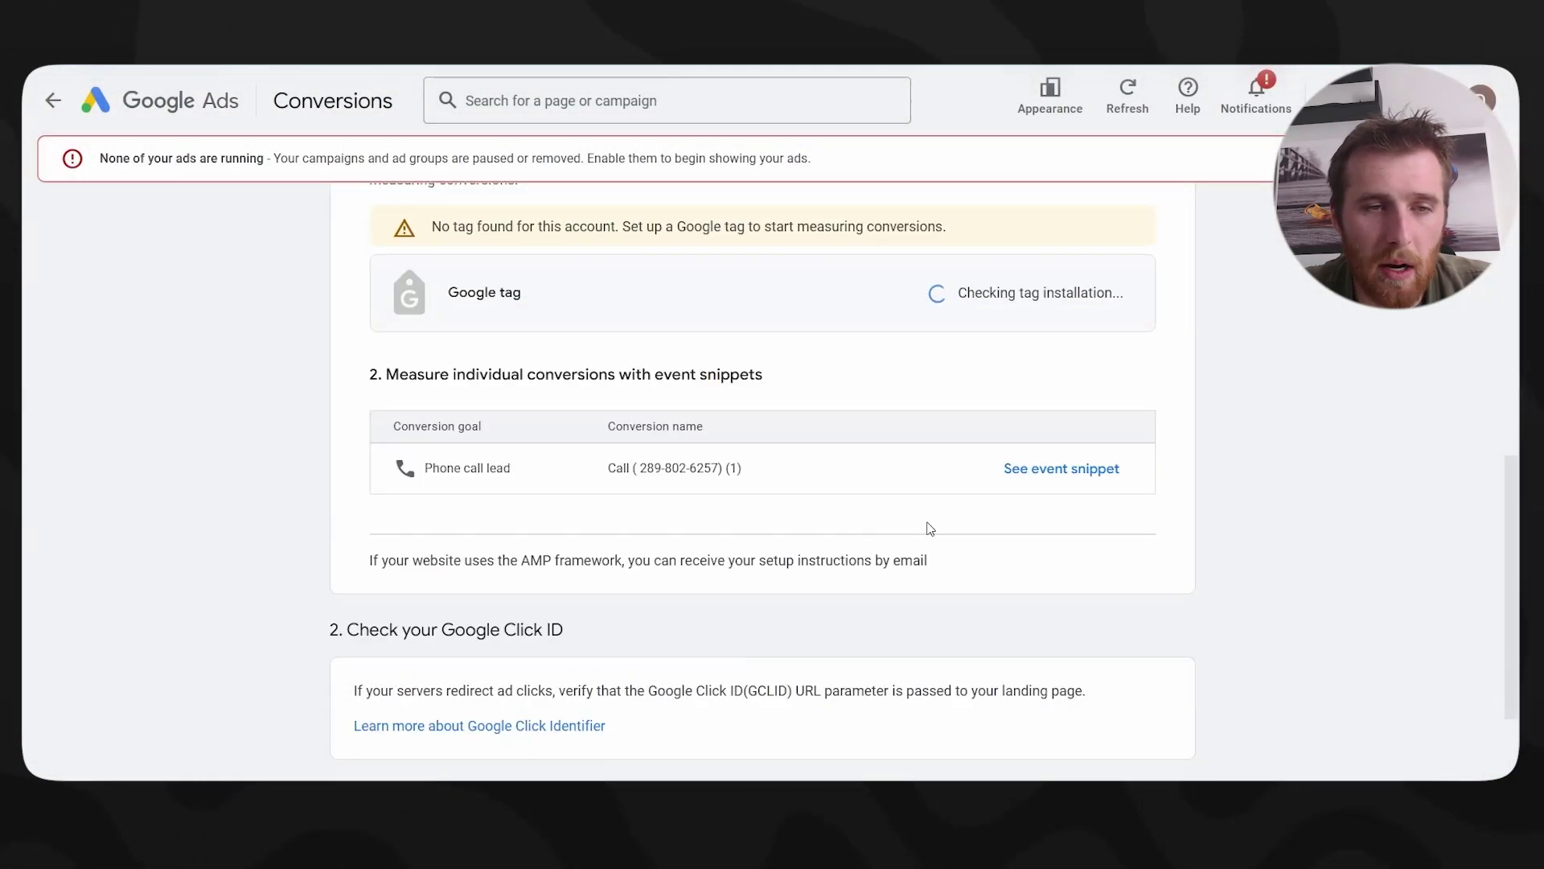
{"action": "left_click_drag", "start_coordinate": [567, 536], "coordinate": [428, 534]}
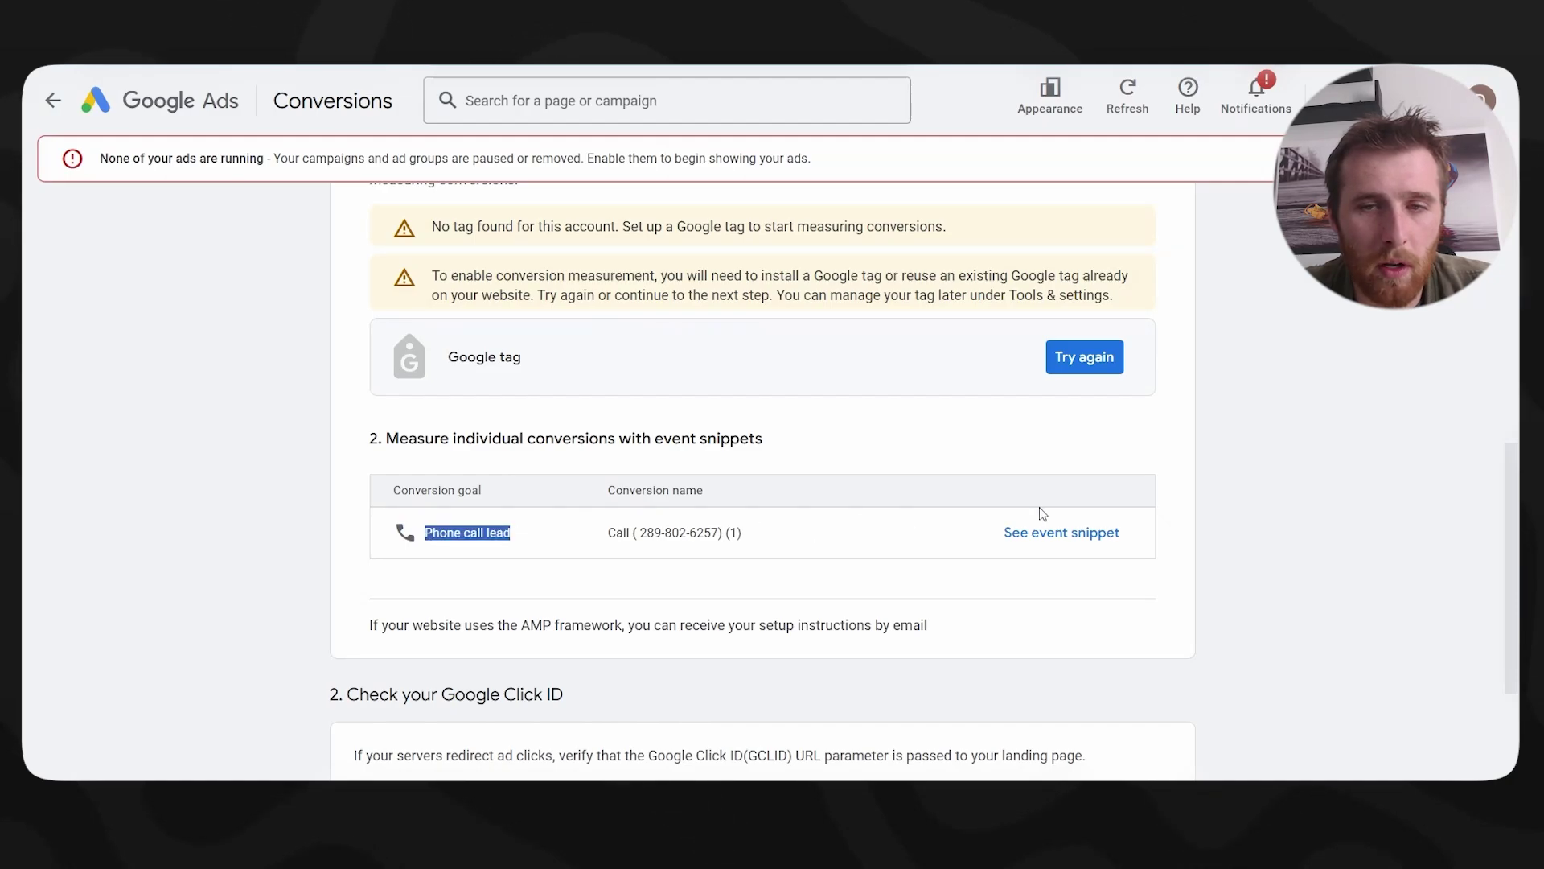
{"action": "left_click", "coordinate": [1070, 550]}
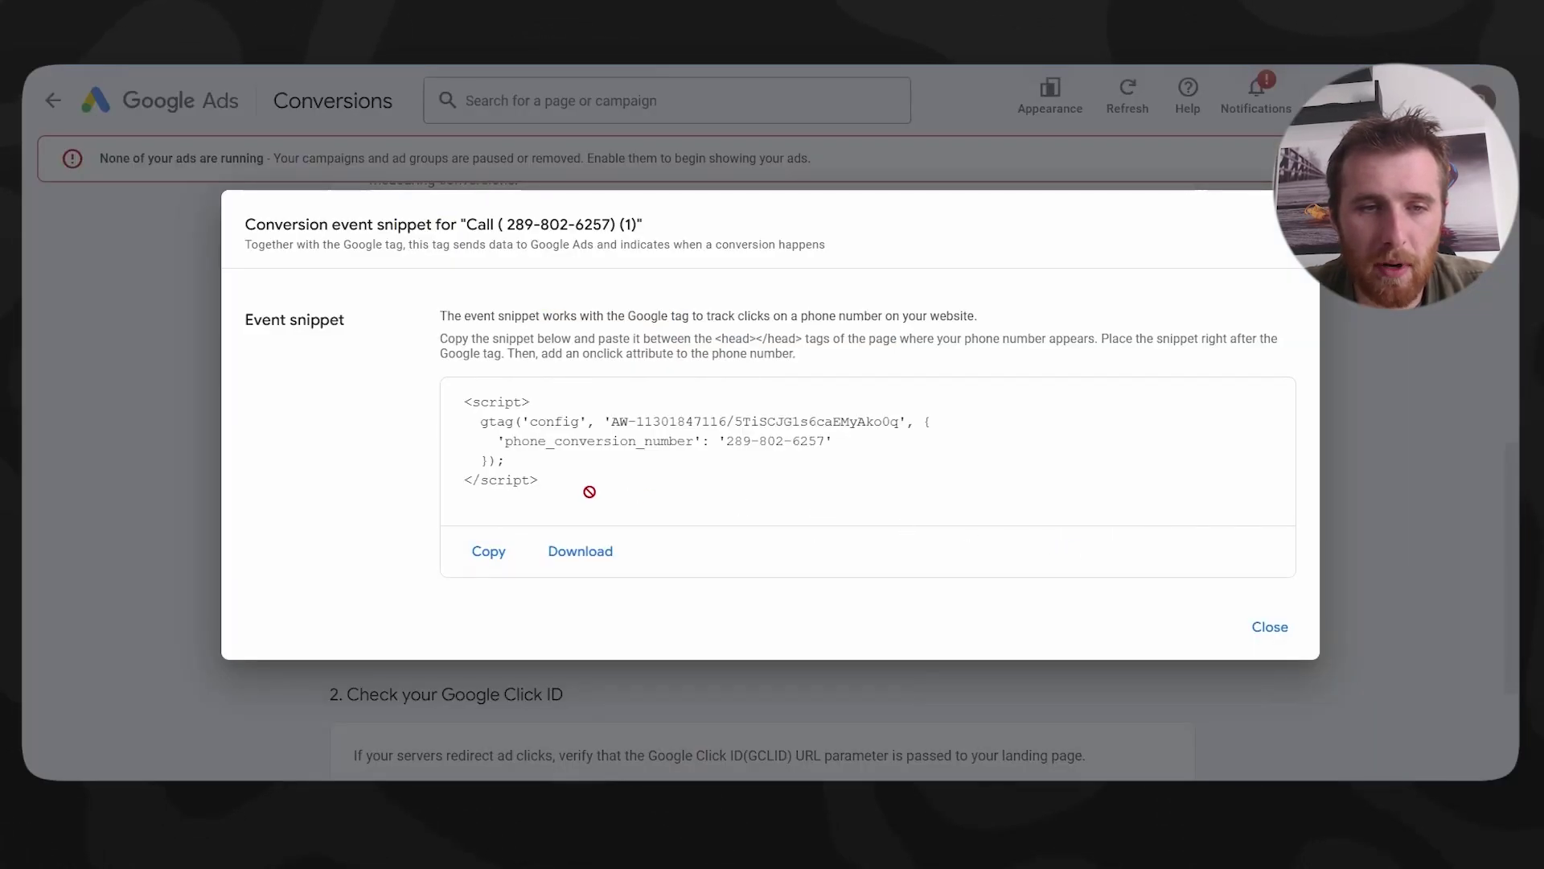
{"action": "left_click_drag", "start_coordinate": [573, 482], "coordinate": [425, 383]}
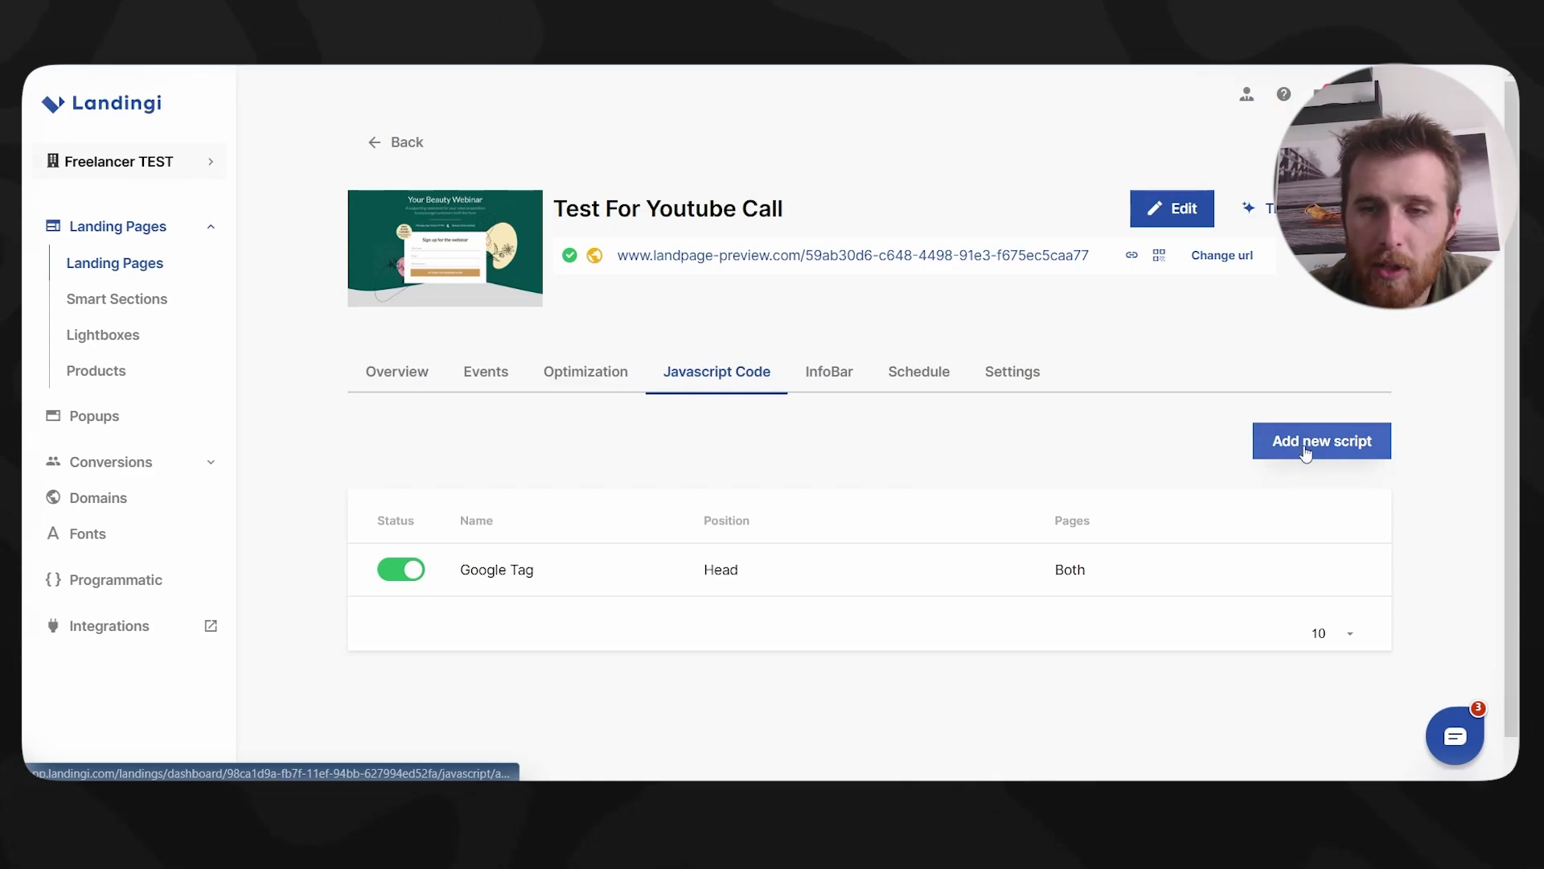
- Add a new script named 'Phone Call Tag' placed in Head on Both pages
{"action": "left_click", "coordinate": [1305, 453]}
{"action": "left_click", "coordinate": [528, 528]}
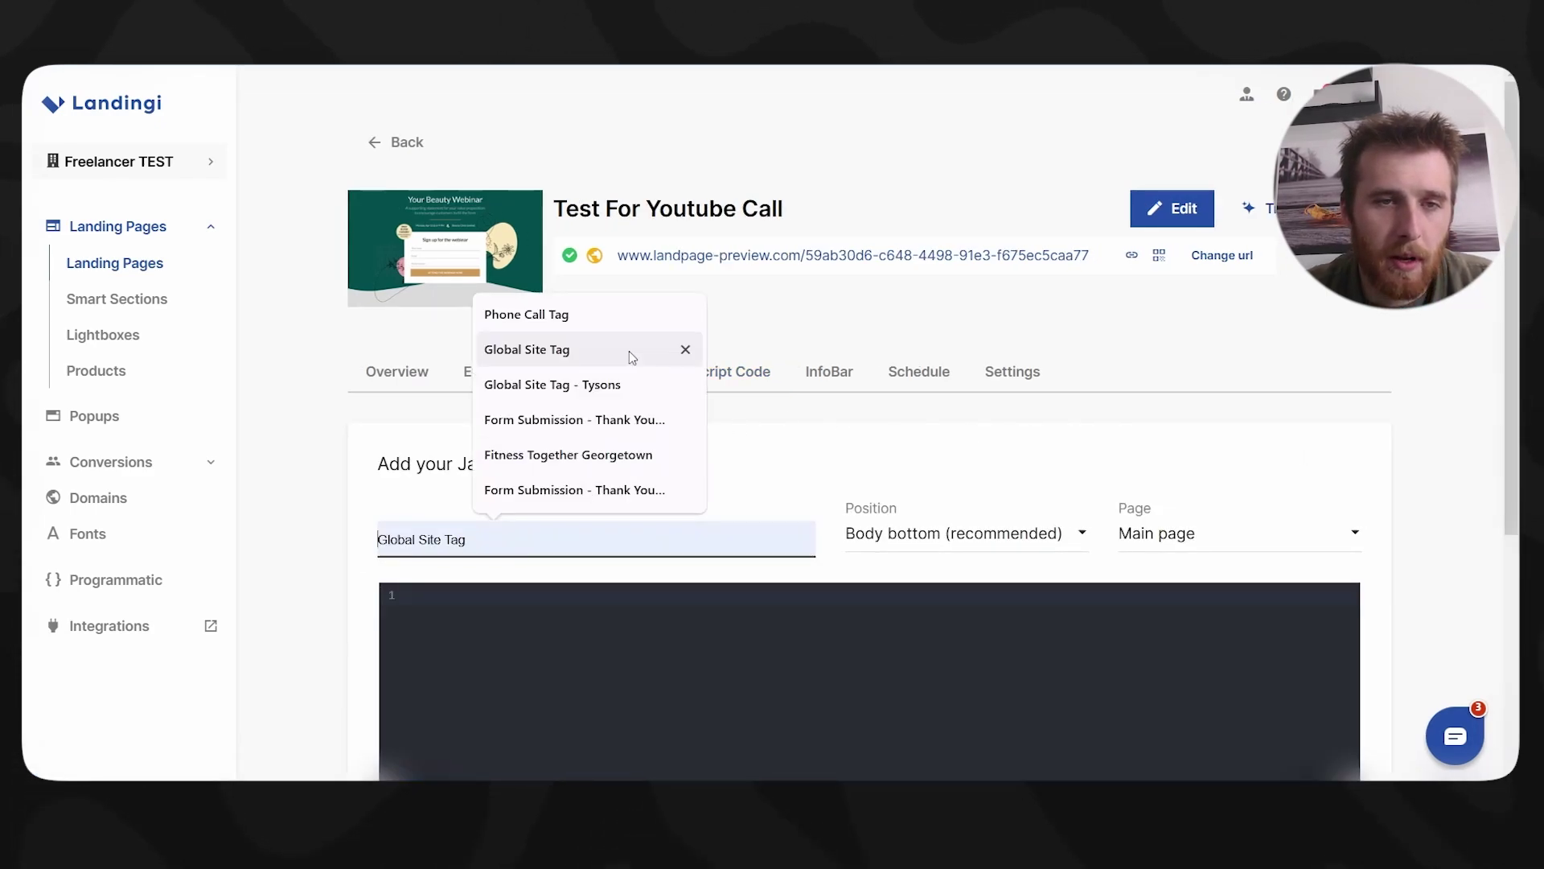
{"action": "left_click", "coordinate": [625, 325]}
{"action": "left_click", "coordinate": [965, 533]}
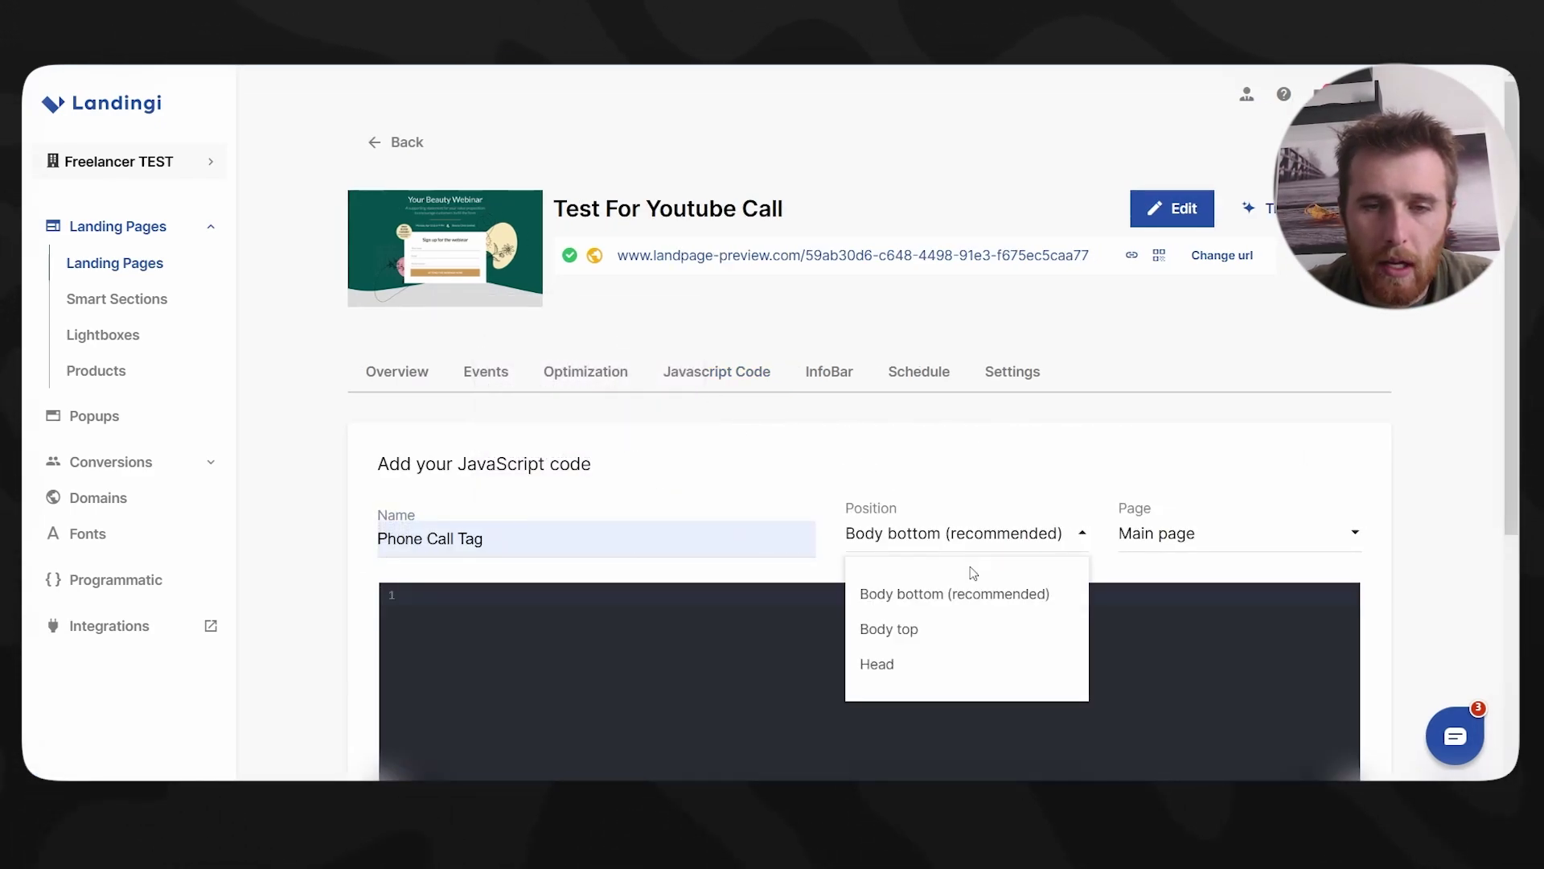
{"action": "left_click", "coordinate": [941, 664]}
{"action": "left_click", "coordinate": [1224, 531]}
{"action": "left_click", "coordinate": [1212, 678]}
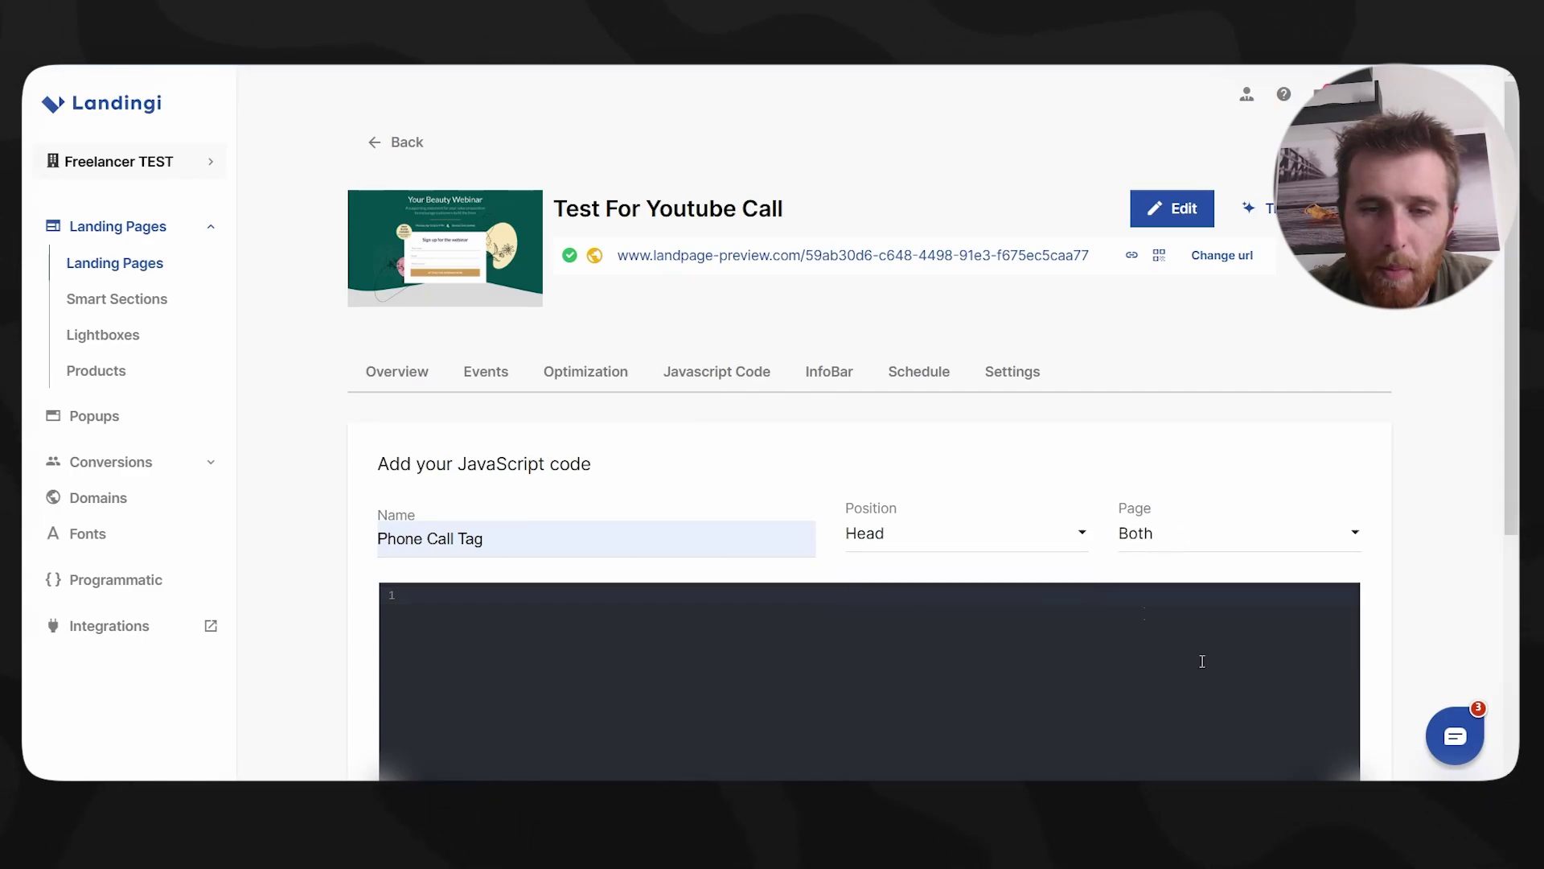
- Paste the phone conversion snippet into the script's code area and save it
{"action": "scroll", "coordinate": [1011, 503], "scroll_direction": "down", "scroll_amount": 2}
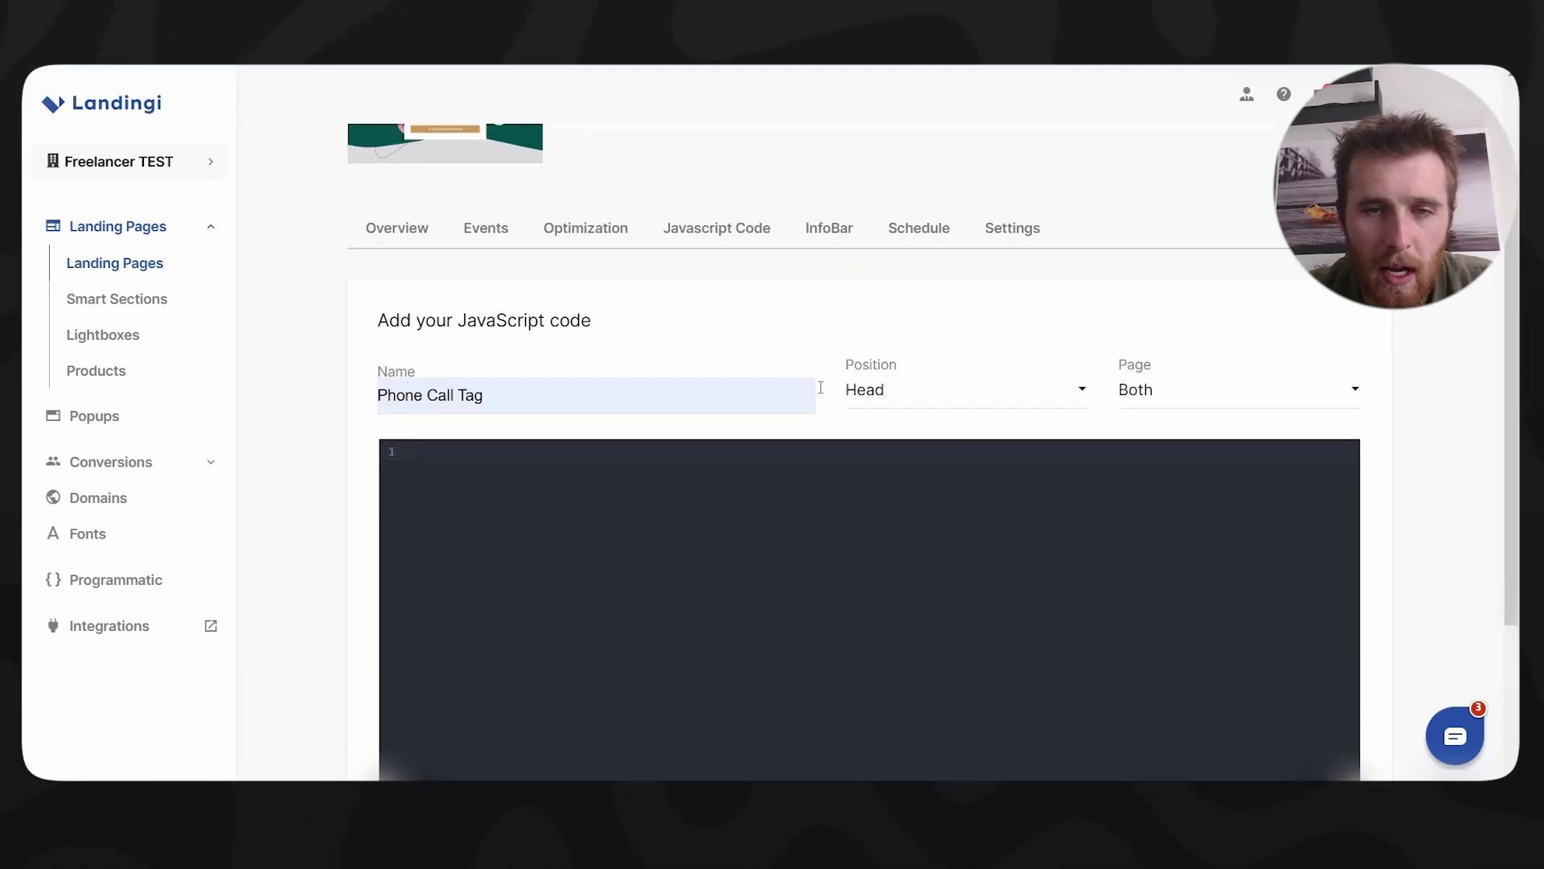
{"action": "scroll", "coordinate": [1368, 420], "scroll_direction": "down", "scroll_amount": 1}
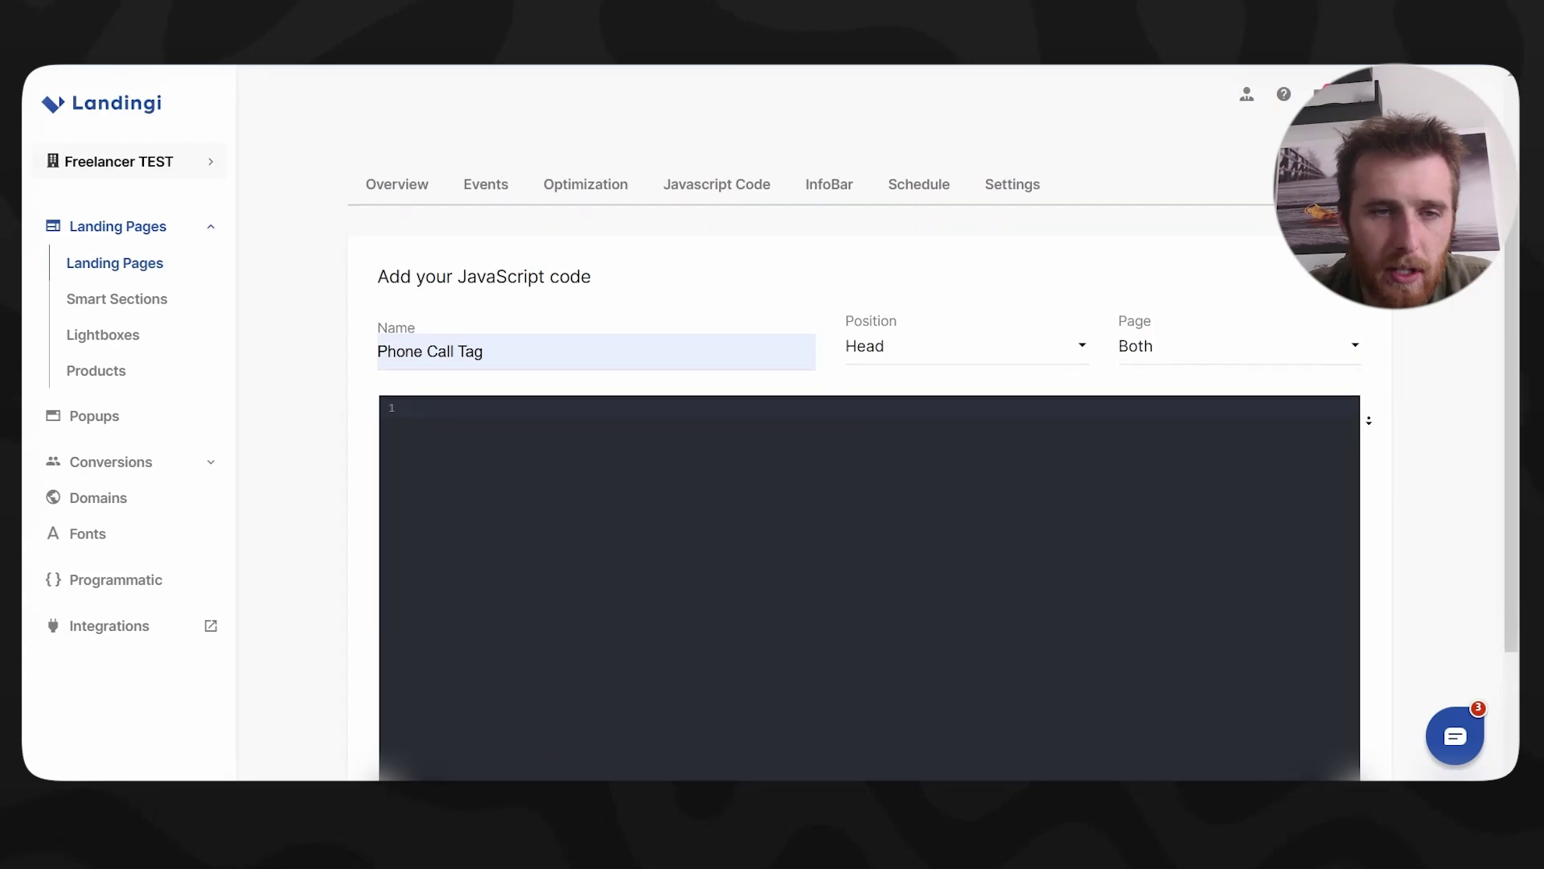
{"action": "scroll", "coordinate": [1368, 420], "scroll_direction": "down", "scroll_amount": 1}
{"action": "left_click", "coordinate": [543, 390]}
{"action": "key", "text": "ctrl+v"}
{"action": "scroll", "coordinate": [1017, 524], "scroll_direction": "down", "scroll_amount": 2}
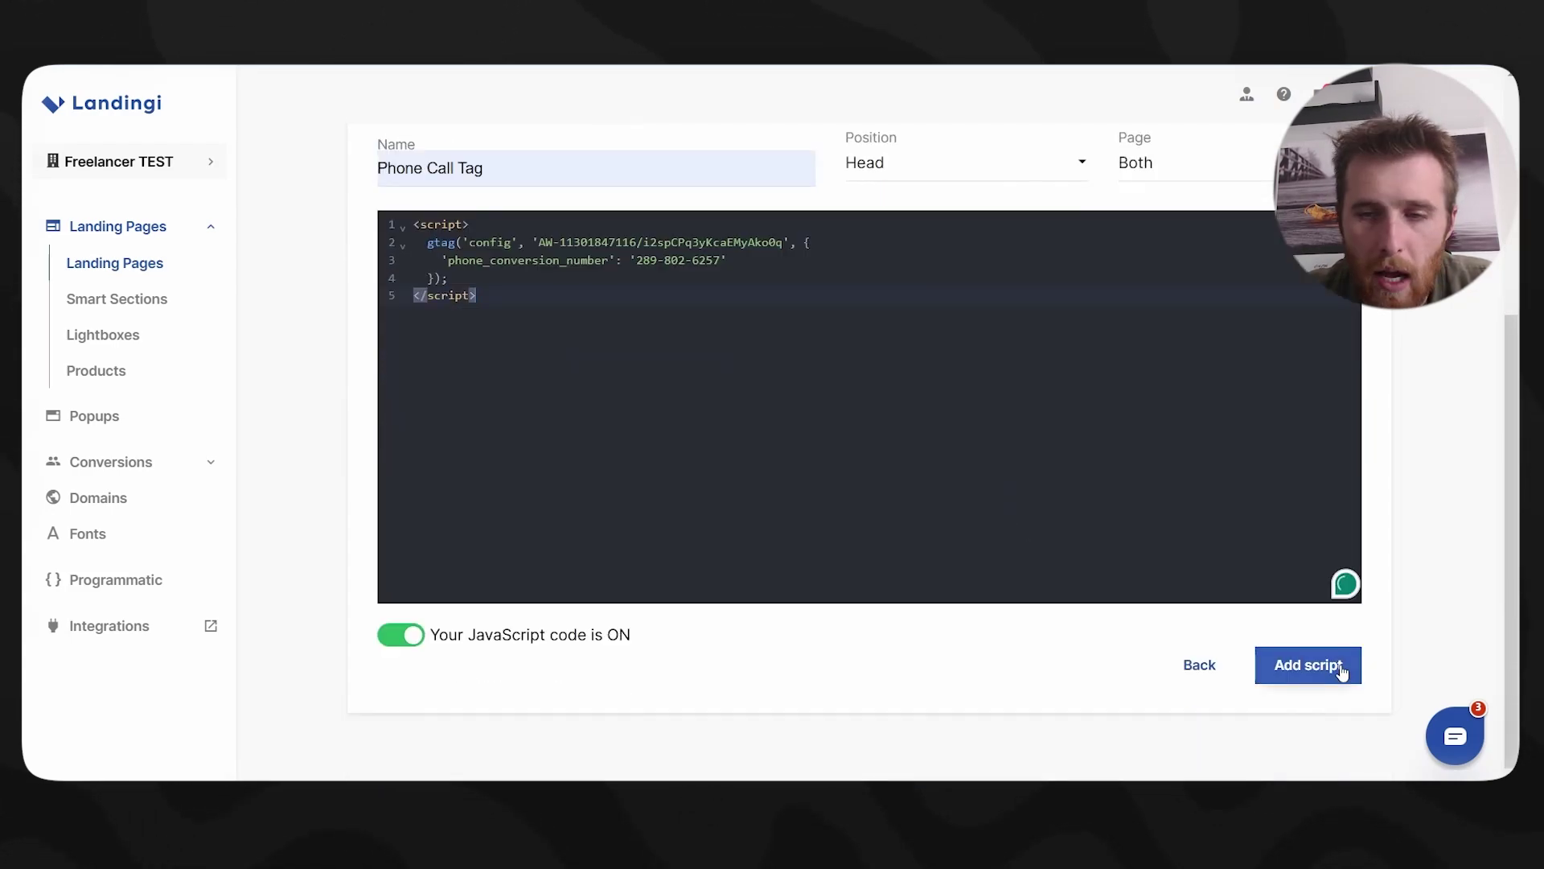
{"action": "left_click", "coordinate": [1342, 672]}
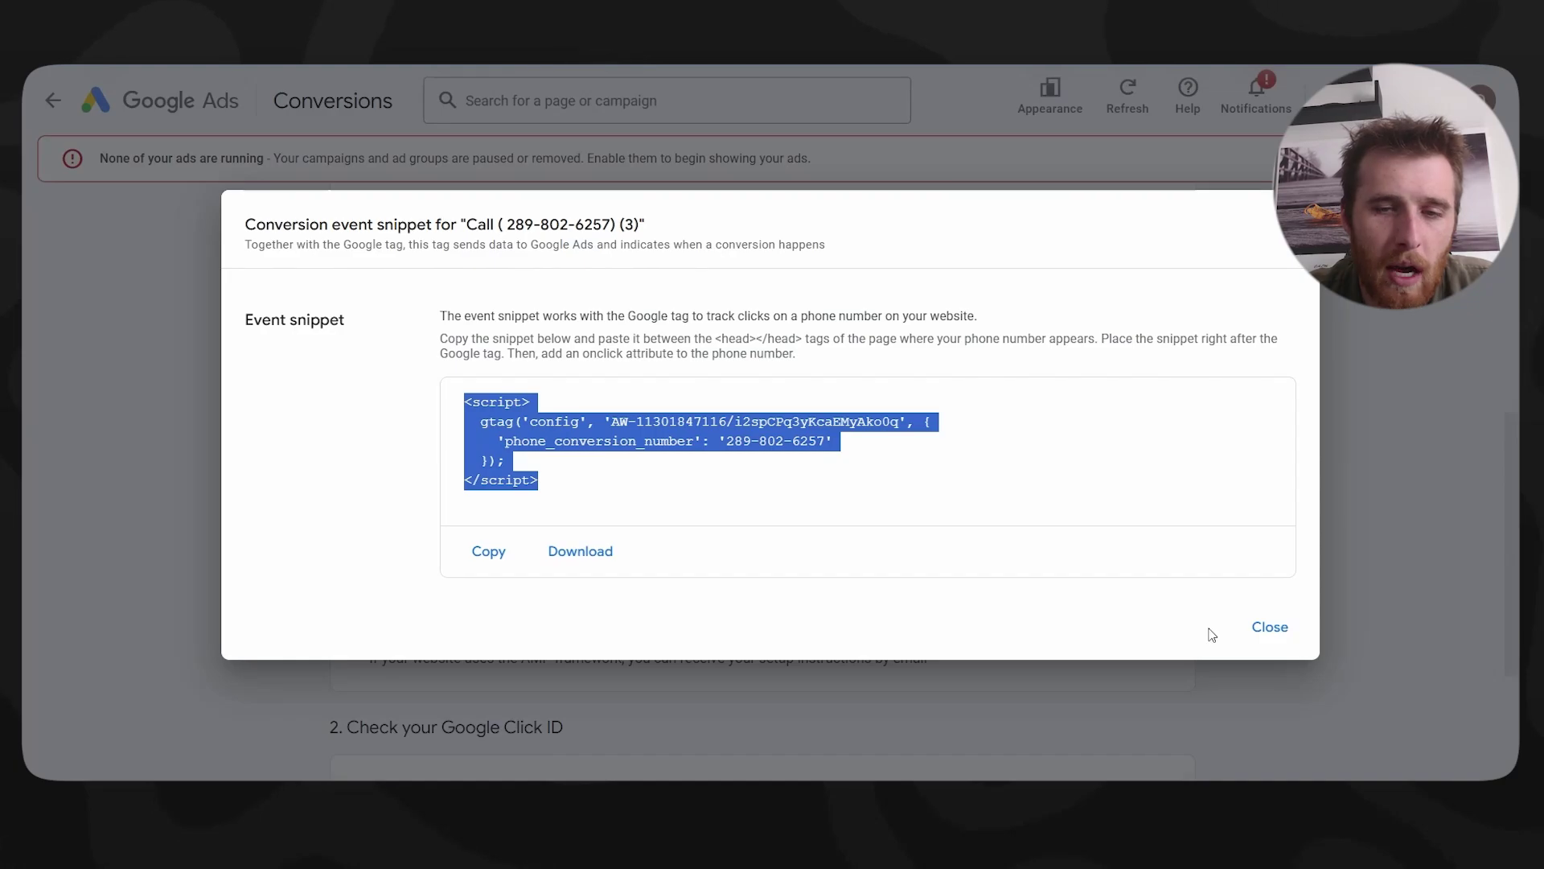
- Close the snippet window, finish the conversion setup, and review the Summary goals
{"action": "left_click", "coordinate": [1272, 637]}
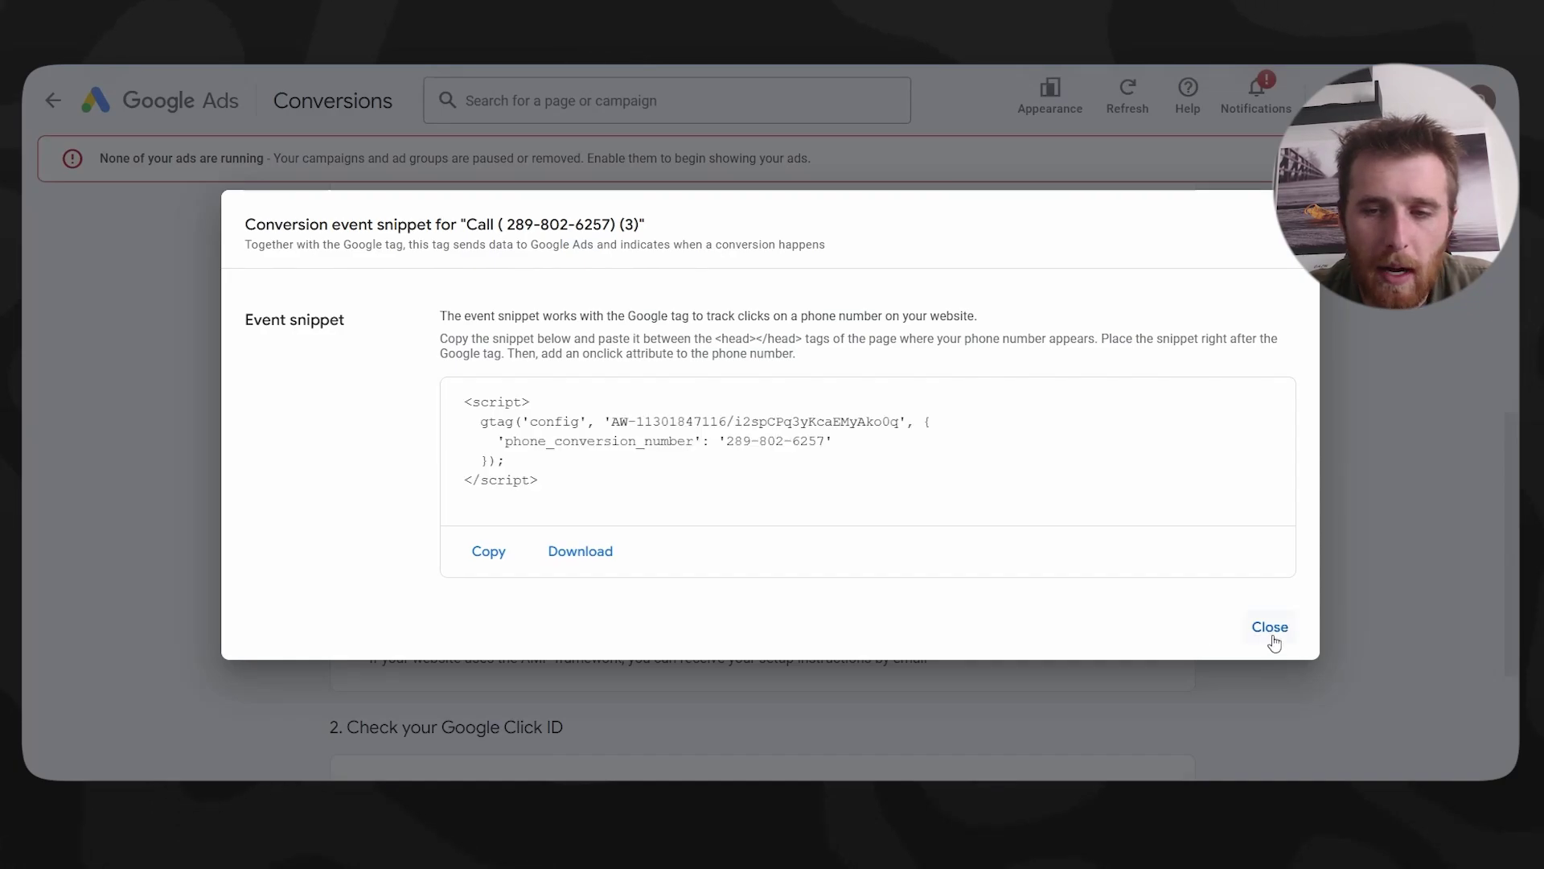
{"action": "scroll", "coordinate": [407, 407], "scroll_direction": "down", "scroll_amount": 4}
{"action": "left_click", "coordinate": [396, 710]}
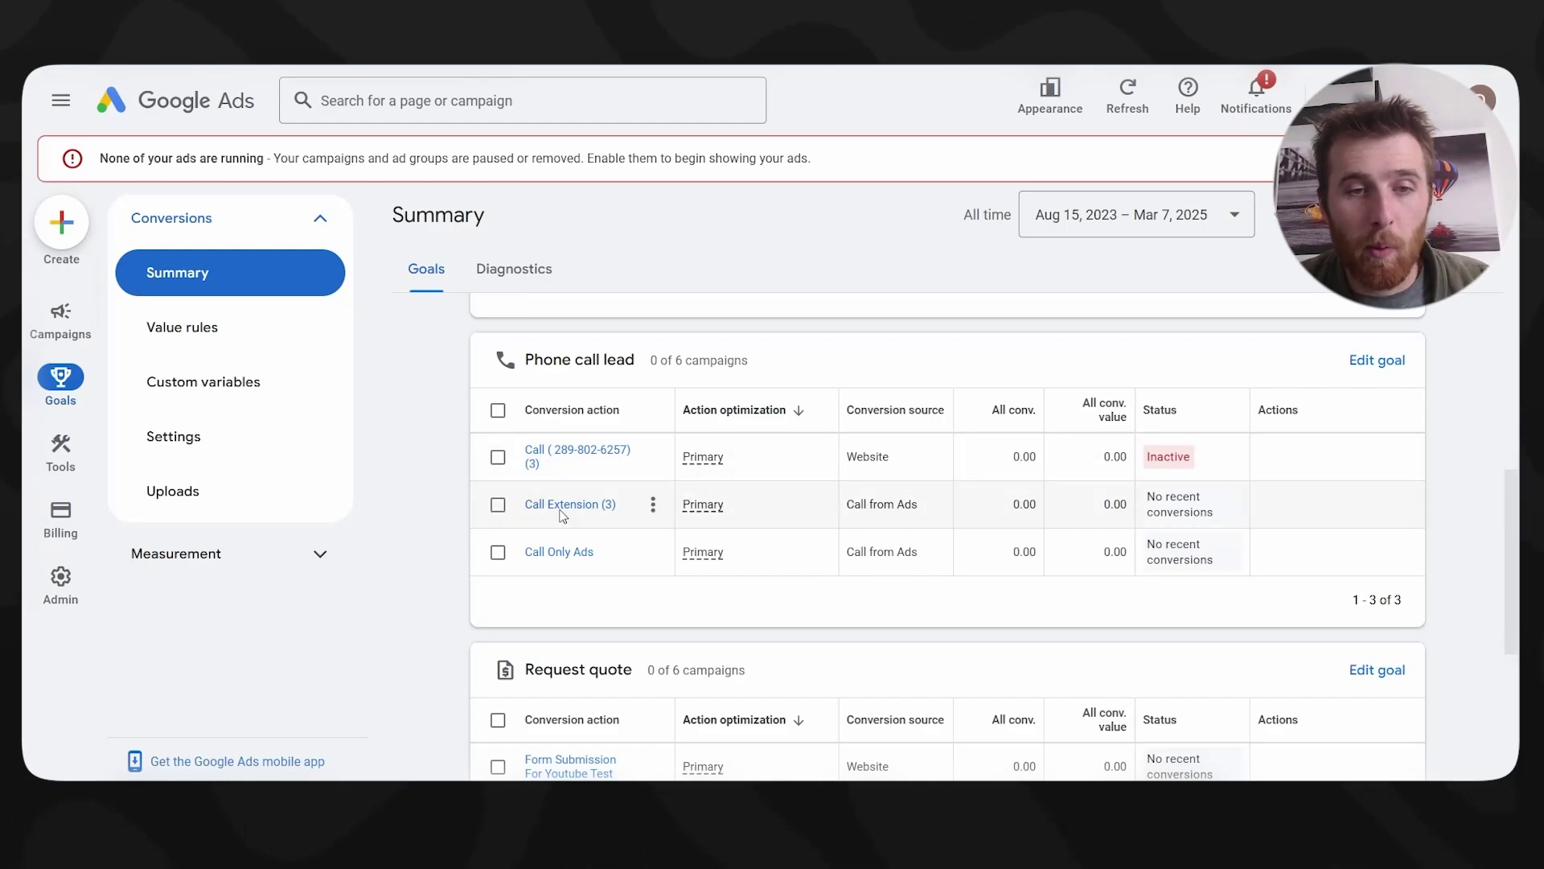
{"action": "scroll", "coordinate": [562, 429], "scroll_direction": "up", "scroll_amount": 2}
{"action": "mouse_move", "coordinate": [568, 784]}
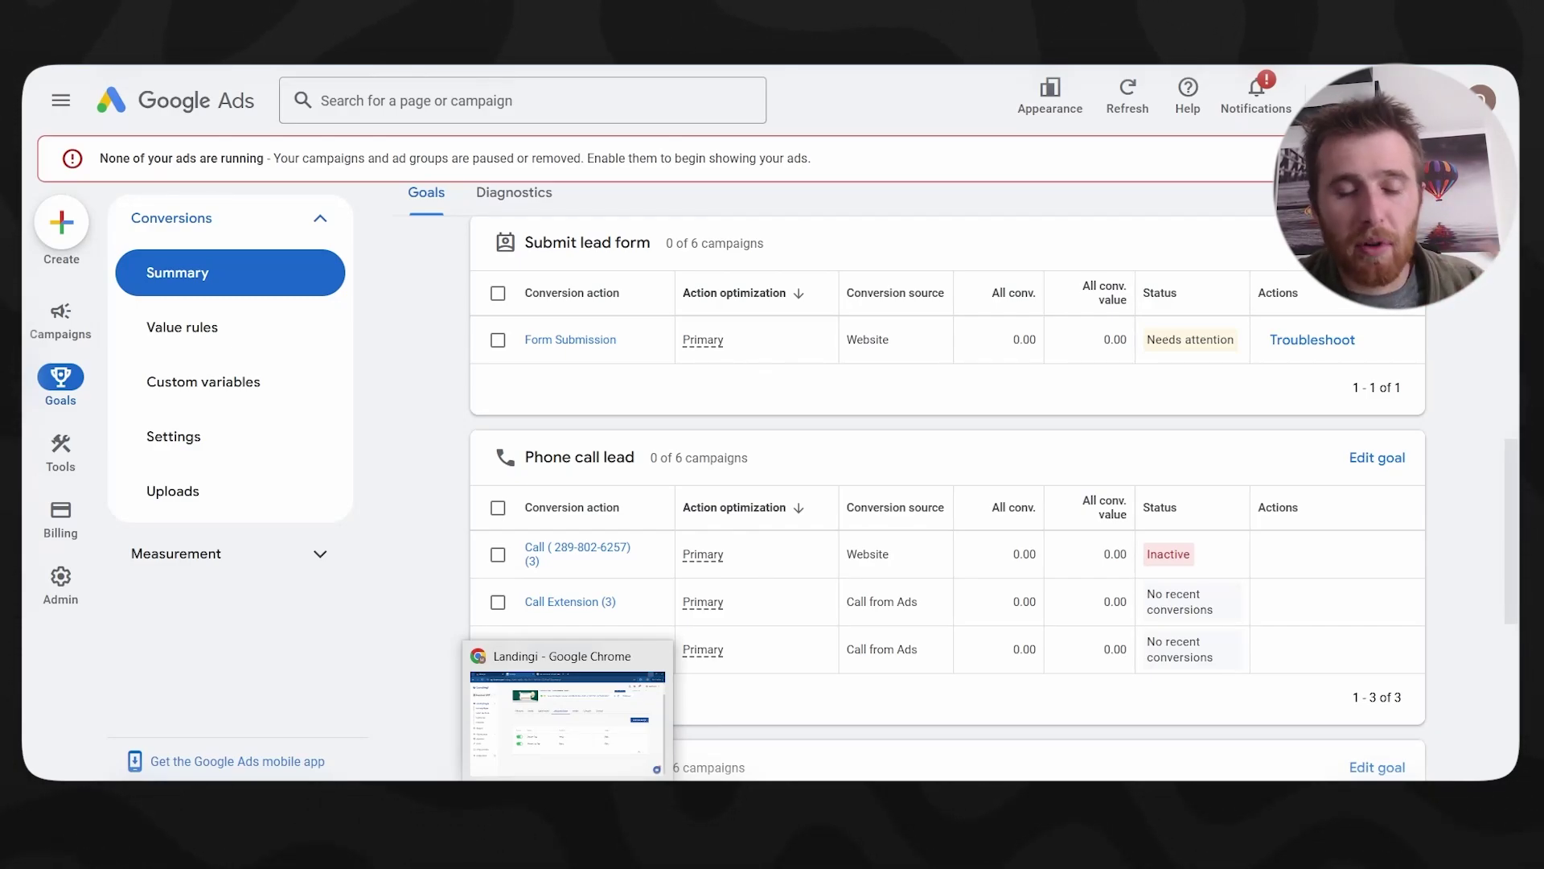
- Load the landing page preview in an incognito window with '#google-wcc-debug' appended to its URL
{"action": "left_click", "coordinate": [568, 708]}
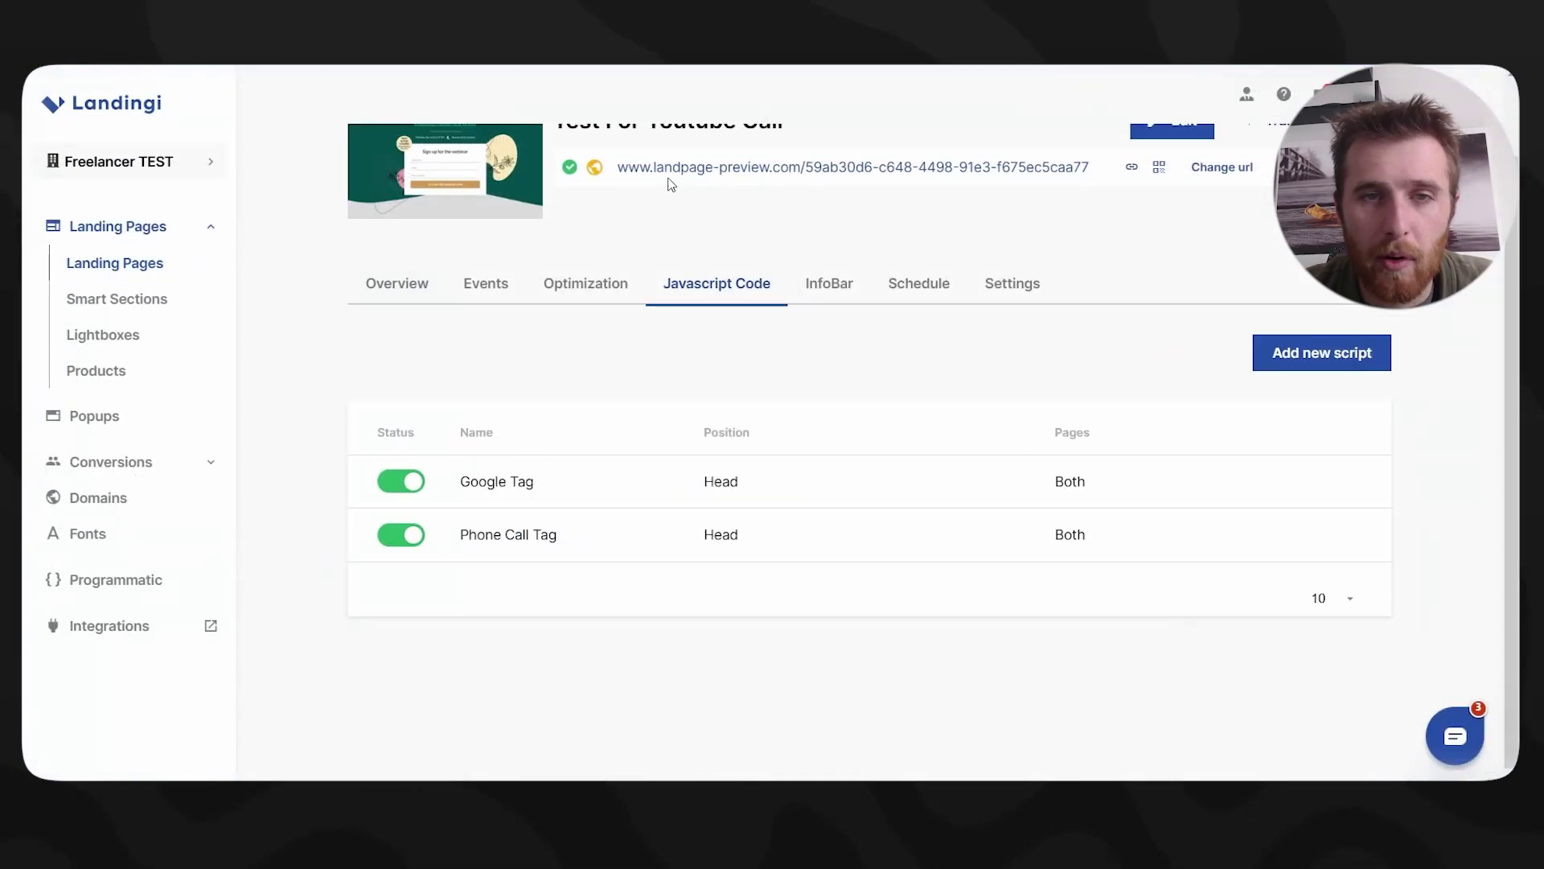
{"action": "left_click", "coordinate": [993, 173]}
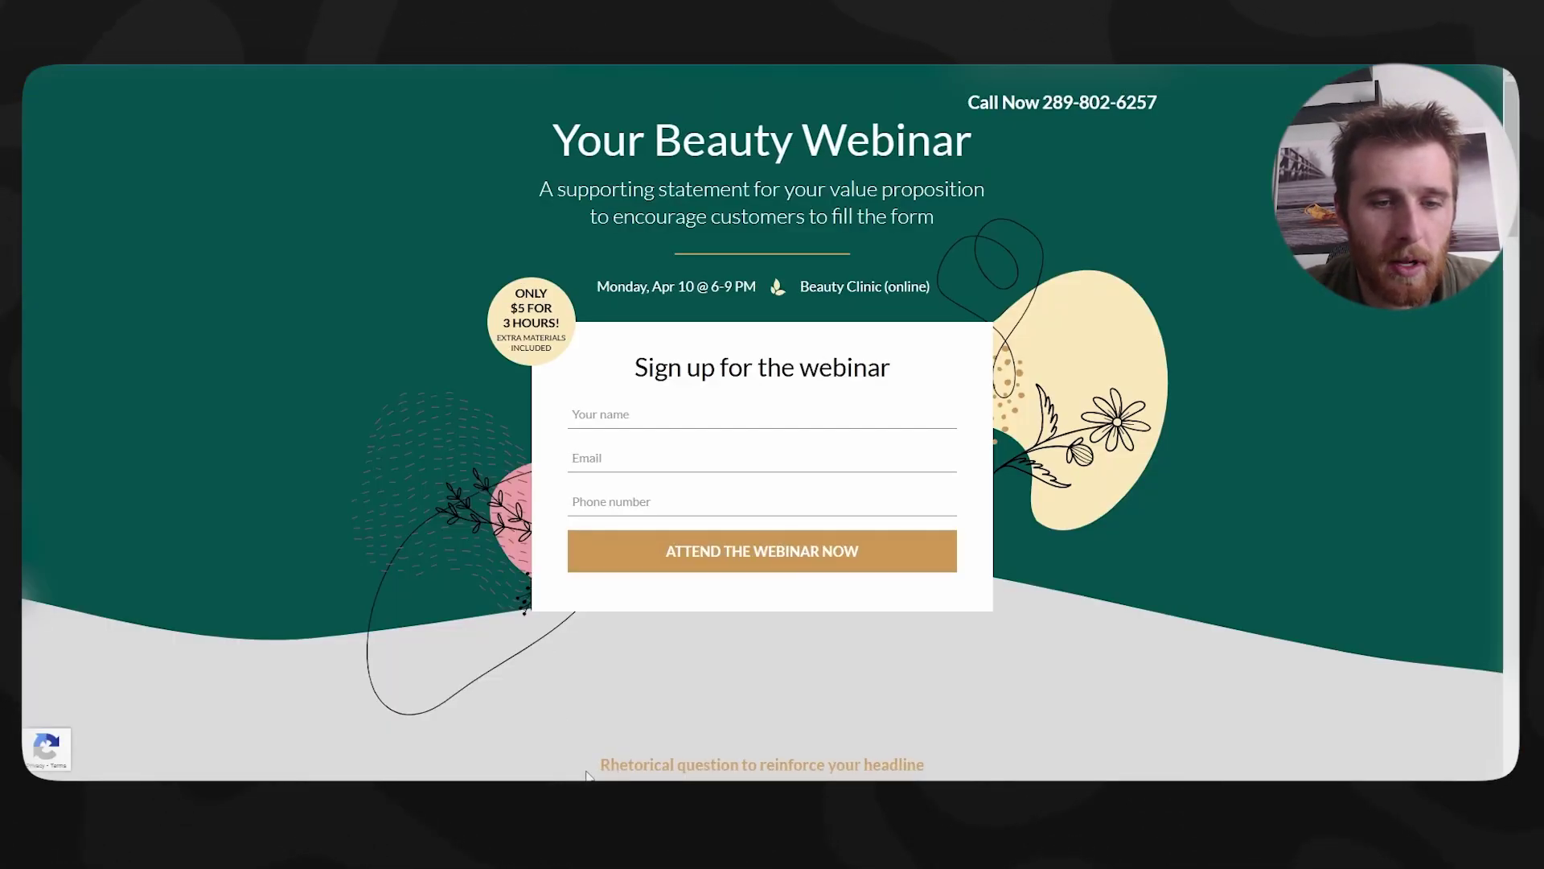
{"action": "key", "text": "ctrl+shift+n"}
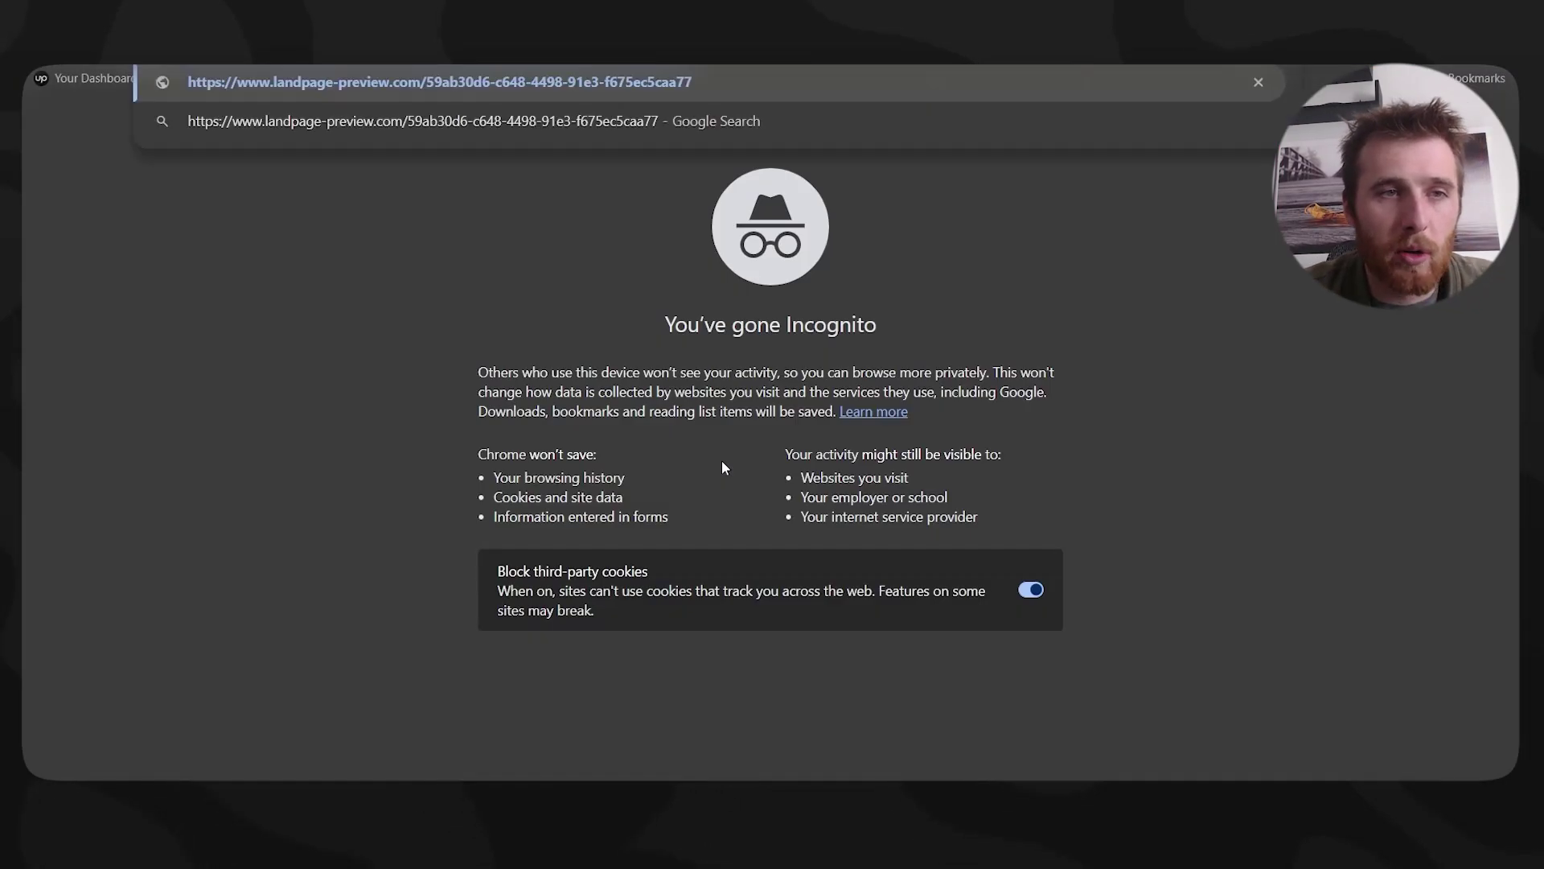
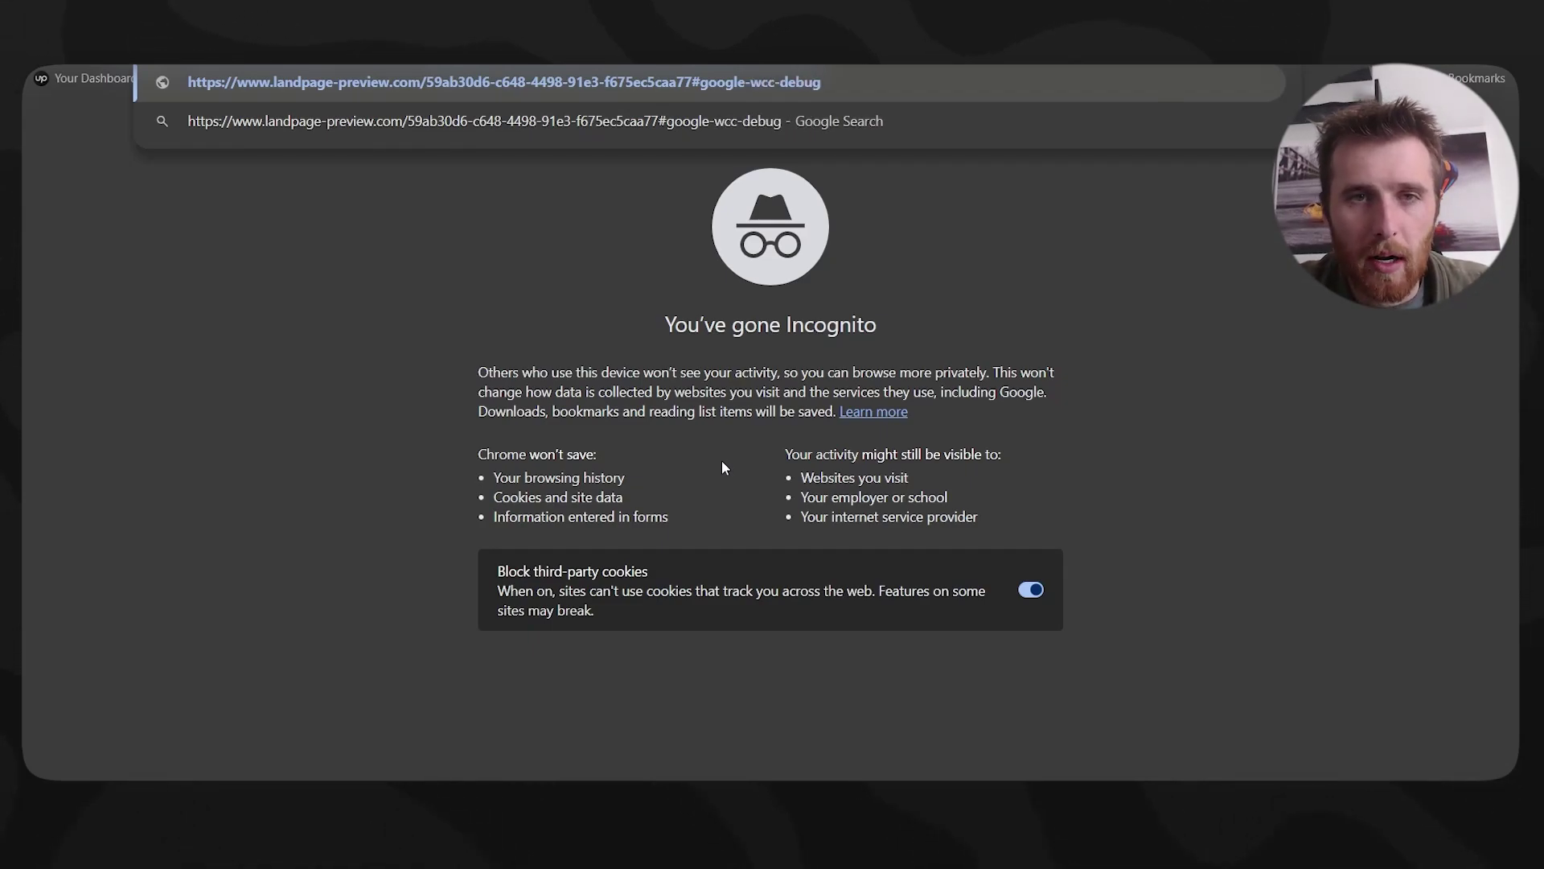
{"action": "key", "text": "Return"}
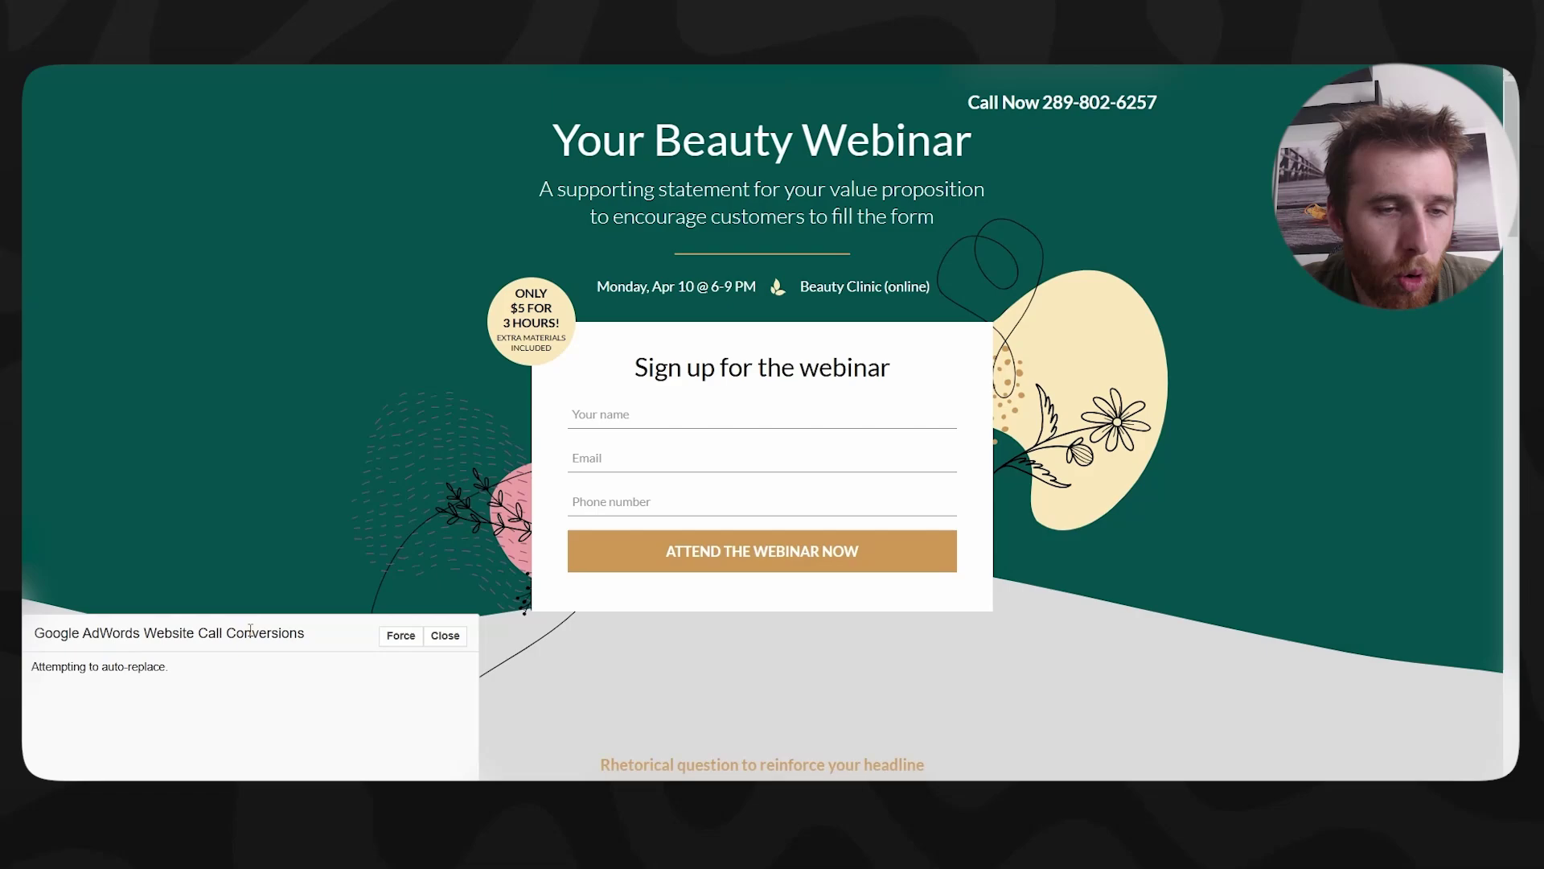
{"action": "mouse_move", "coordinate": [244, 633]}
{"action": "left_mouse_down"}
{"action": "mouse_move", "coordinate": [35, 636]}
{"action": "mouse_move", "coordinate": [250, 624]}
{"action": "left_mouse_up"}
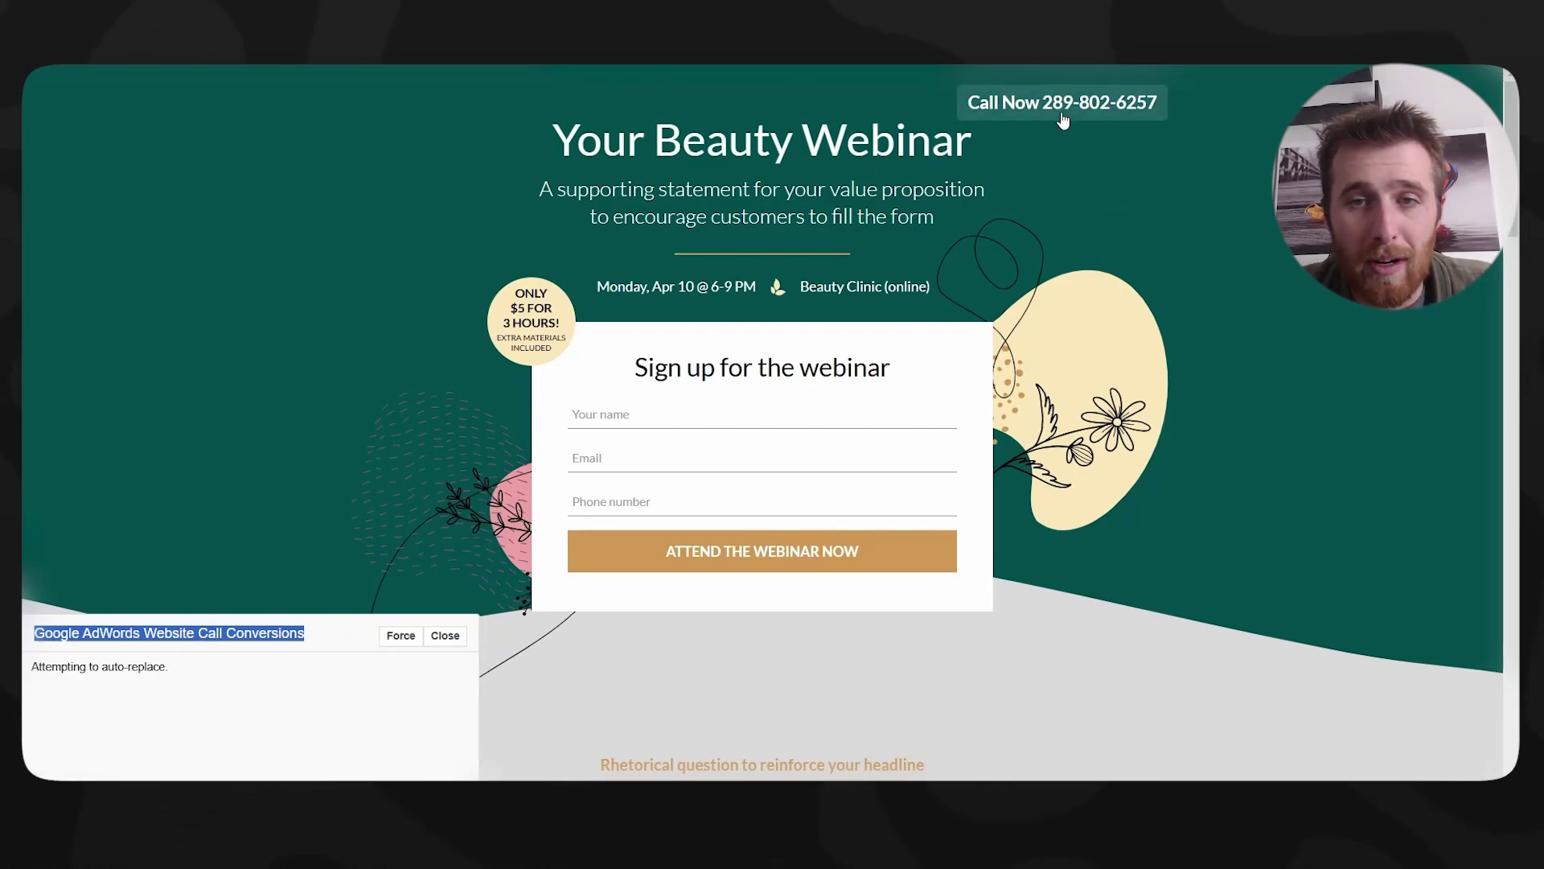
{"action": "left_click", "coordinate": [397, 638]}
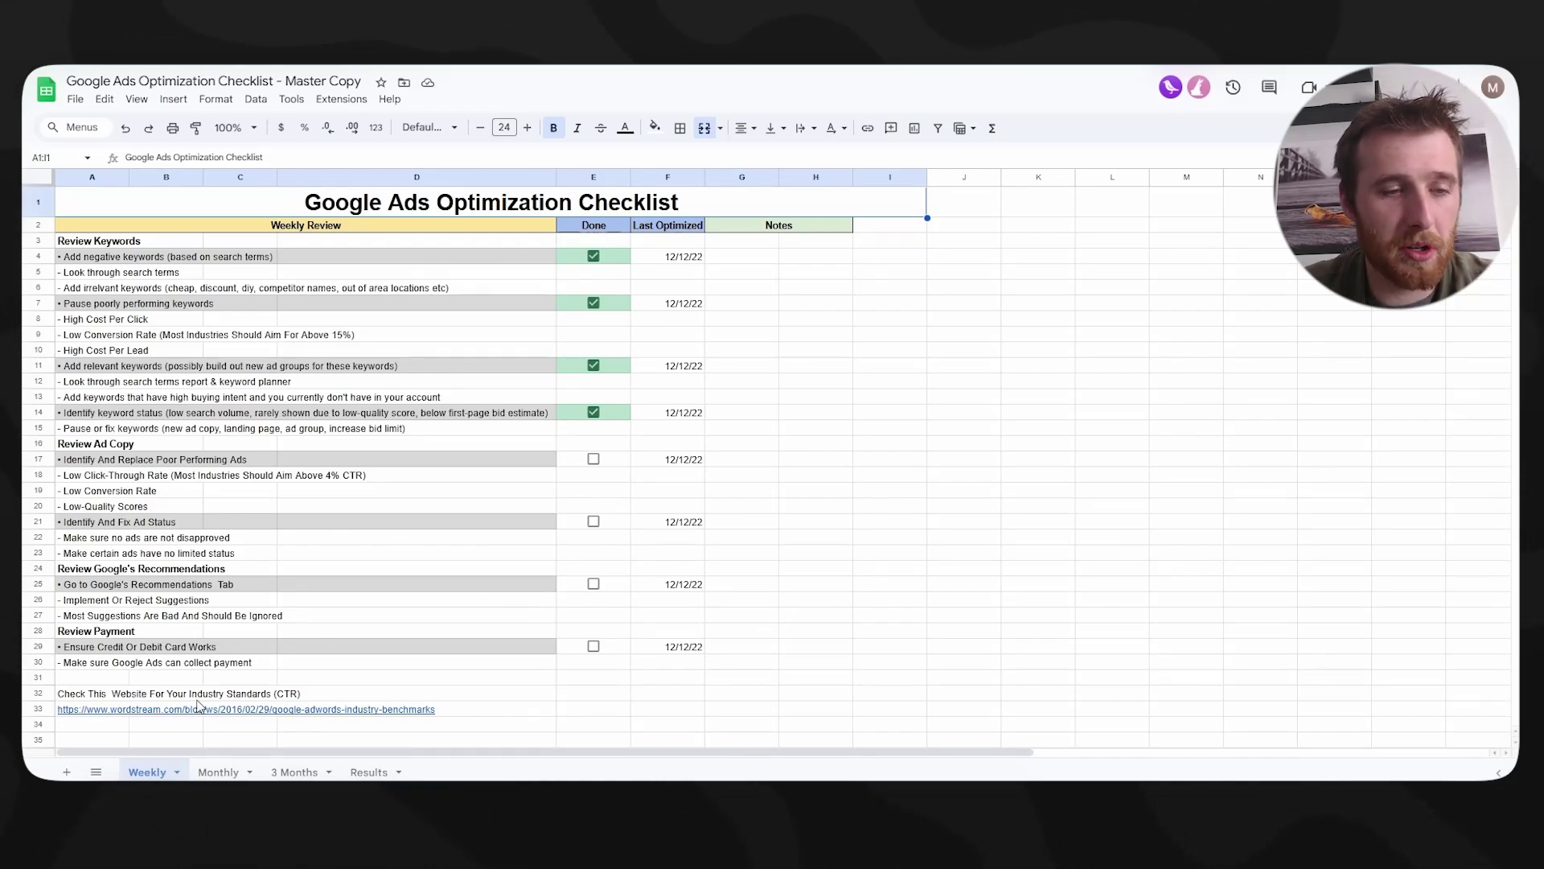
{"action": "left_click", "coordinate": [234, 773]}
{"action": "left_click", "coordinate": [295, 772]}
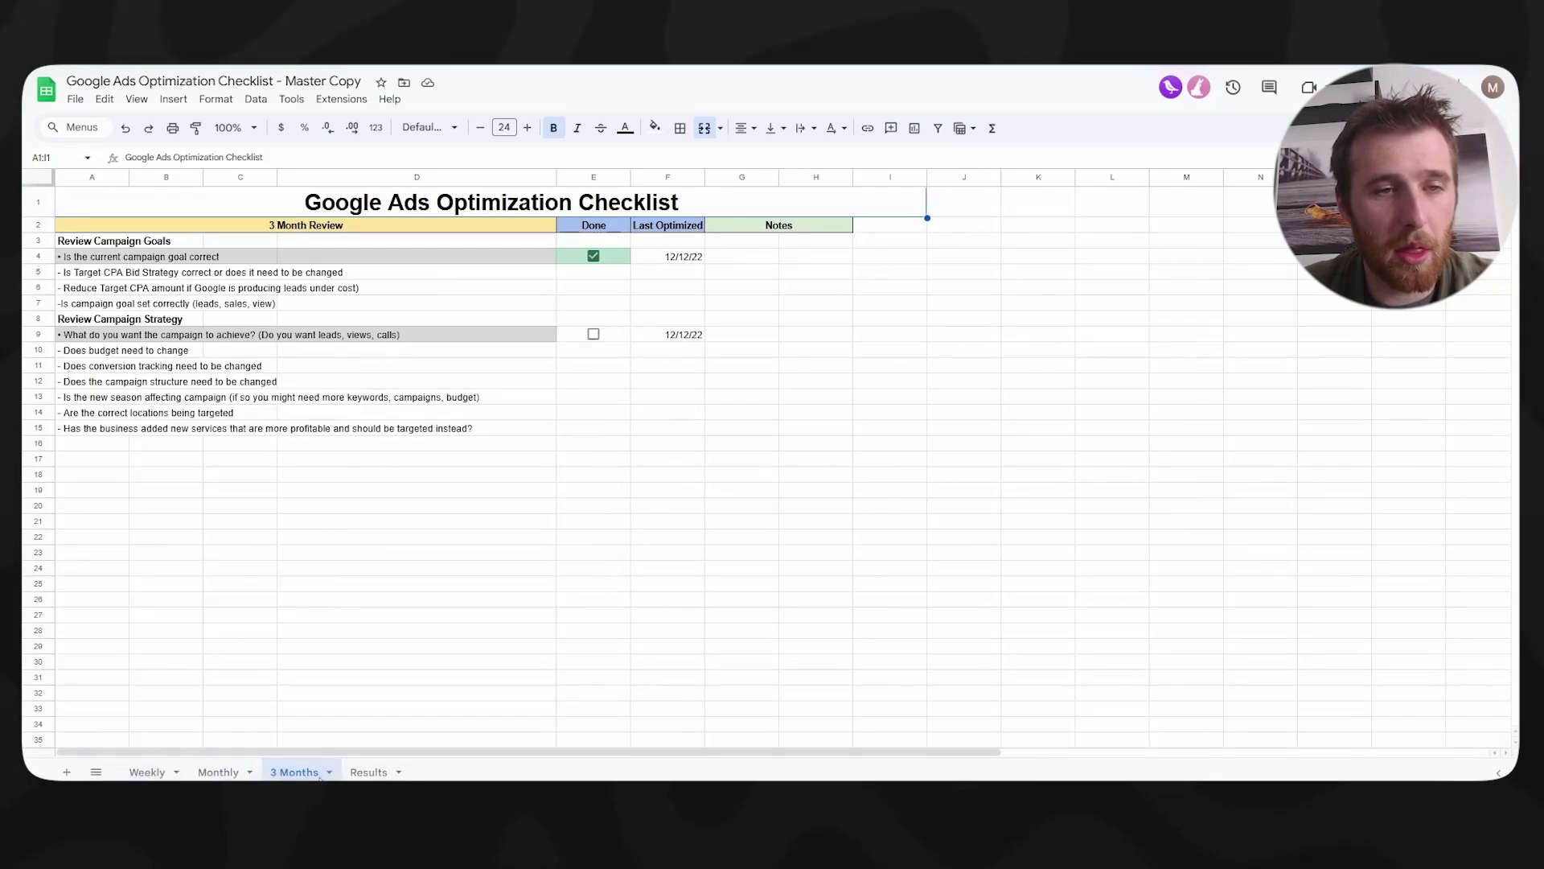
{"action": "left_click", "coordinate": [379, 772]}
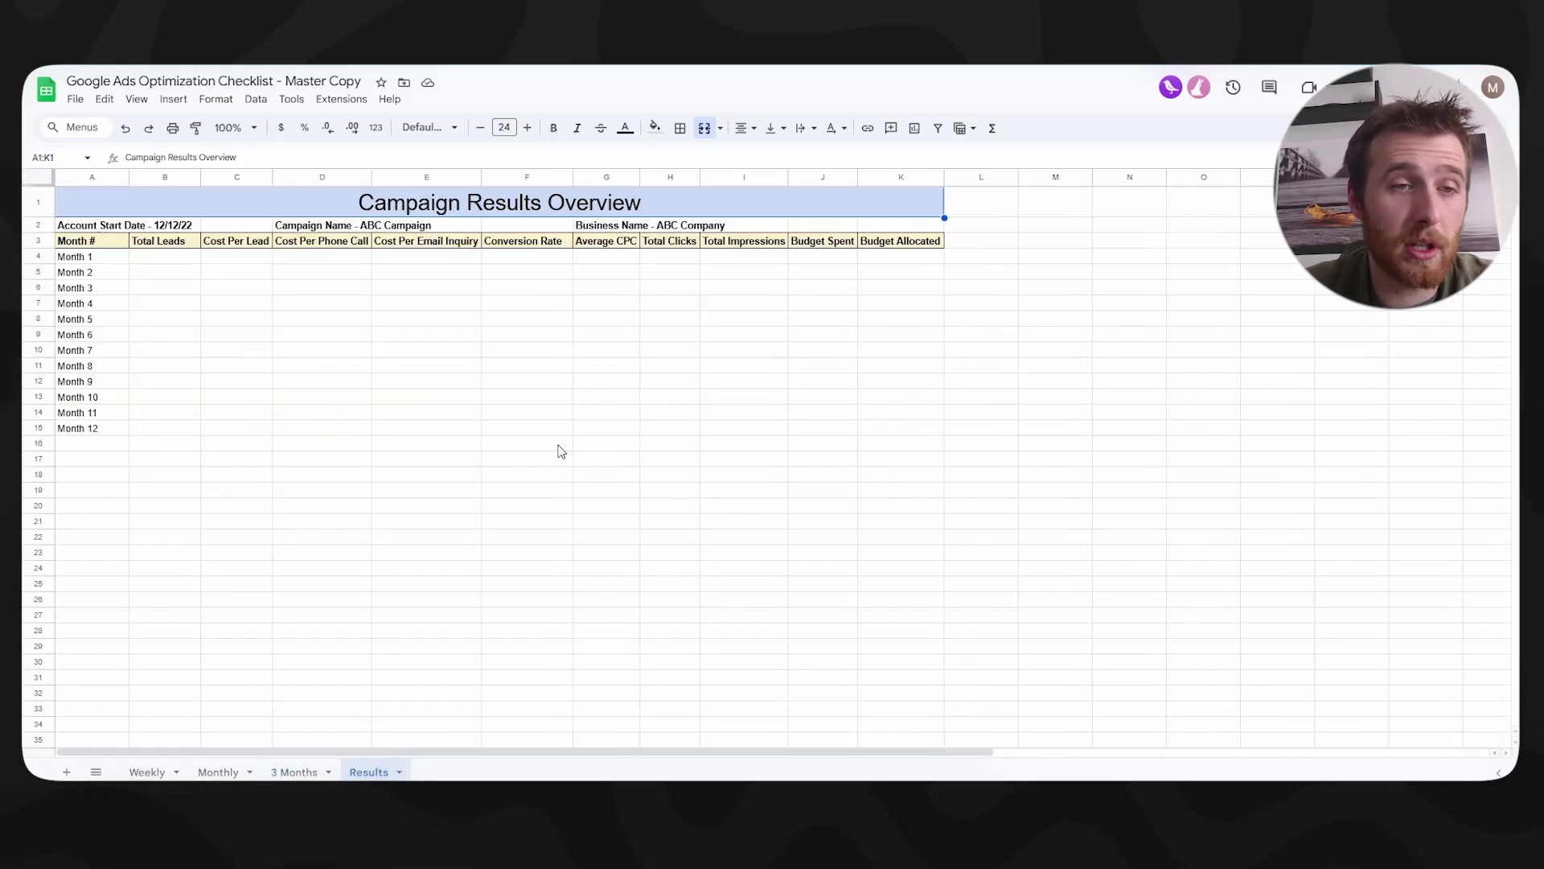
{"action": "left_click", "coordinate": [153, 774]}
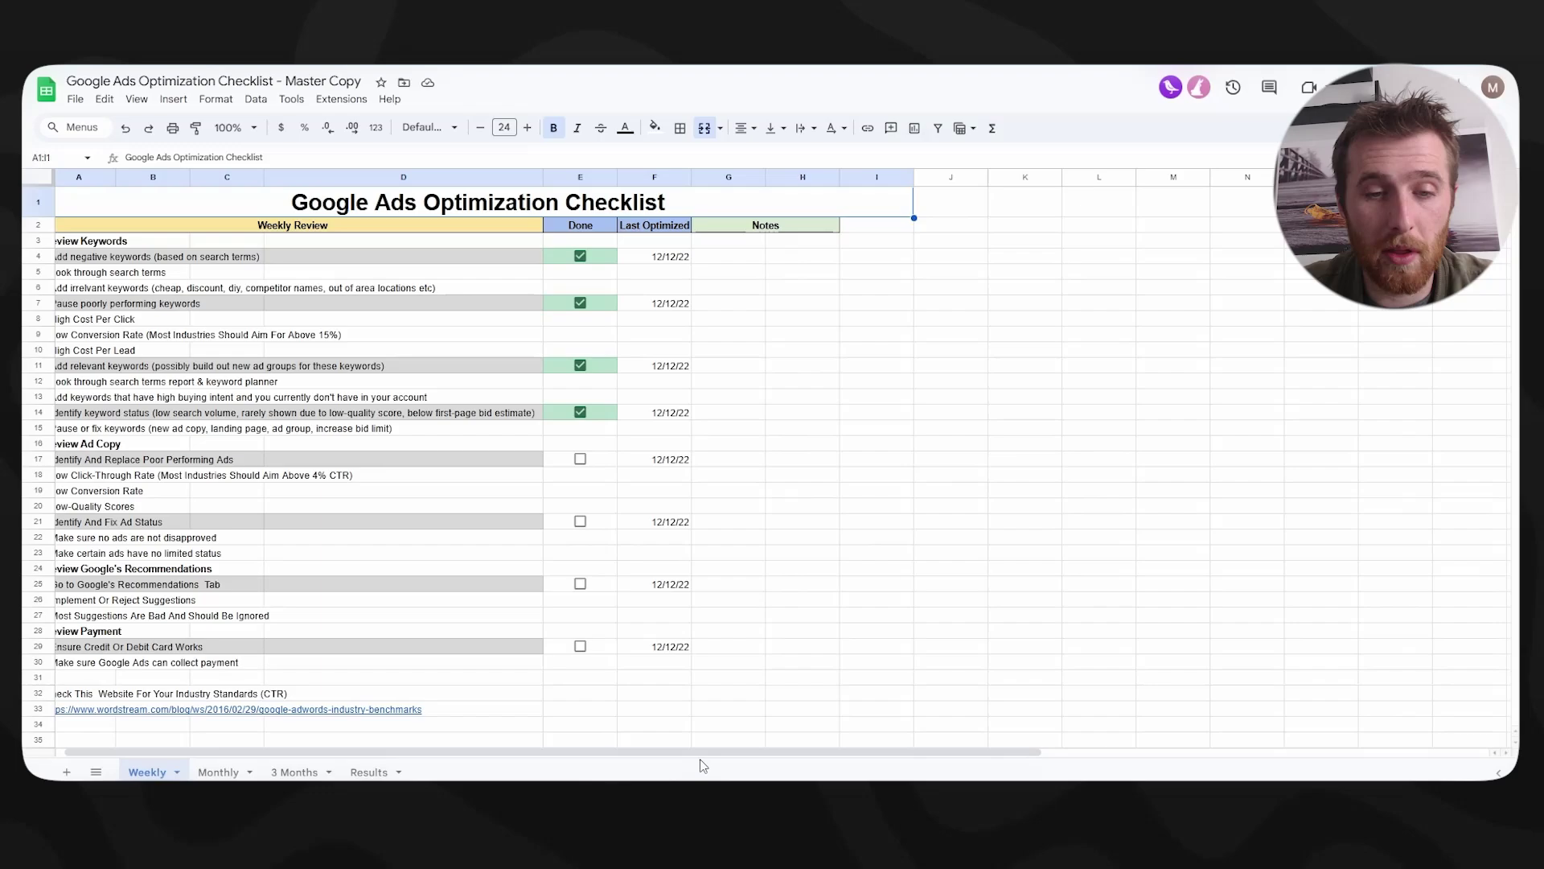
{"action": "left_click_drag", "start_coordinate": [700, 753], "coordinate": [581, 753]}
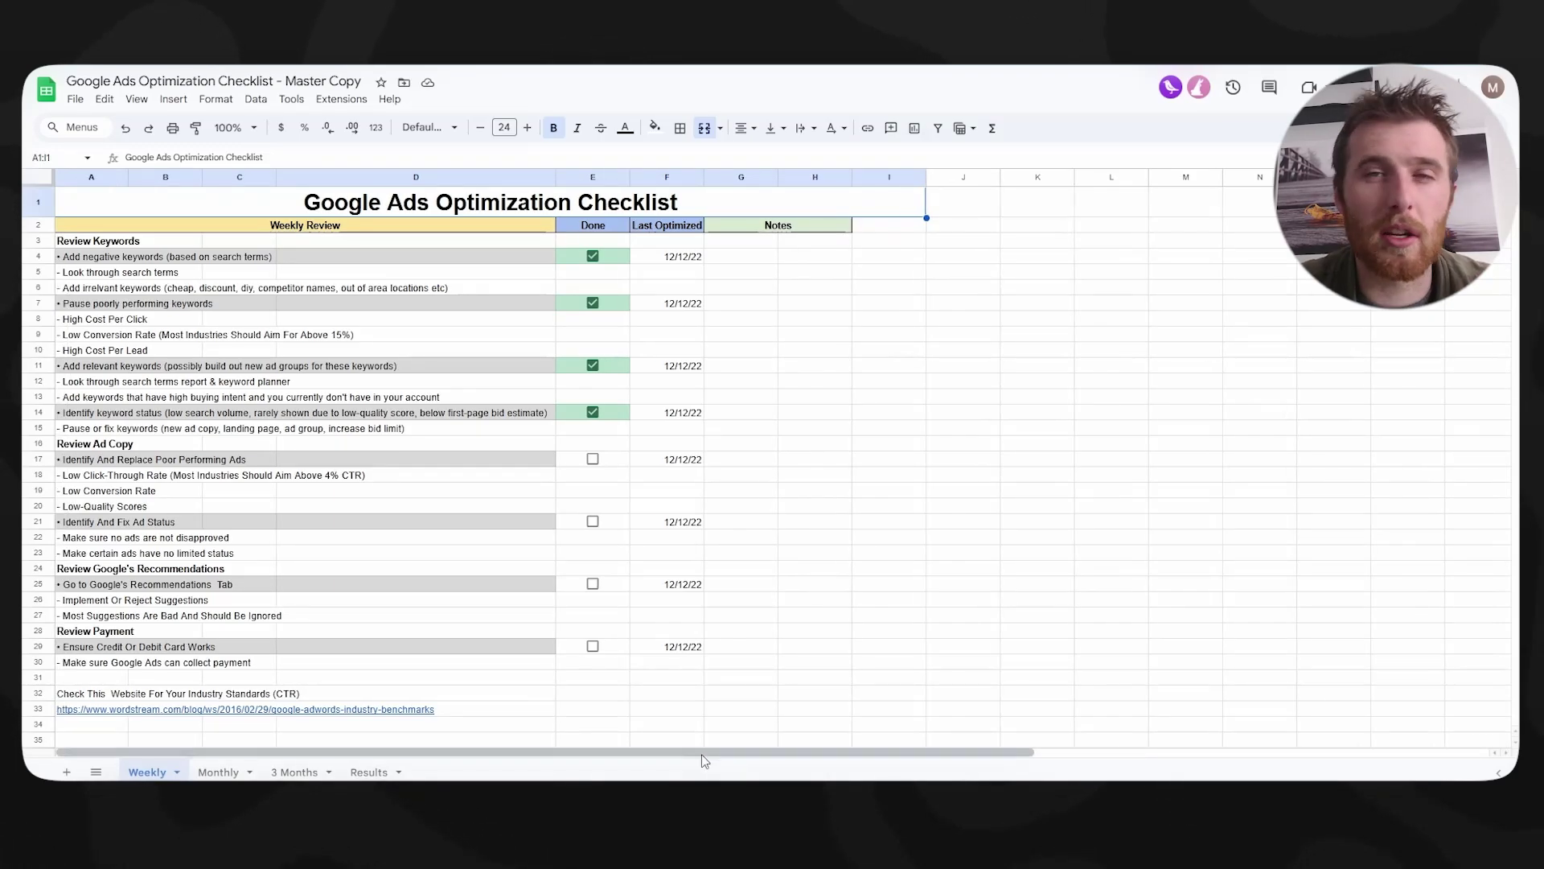